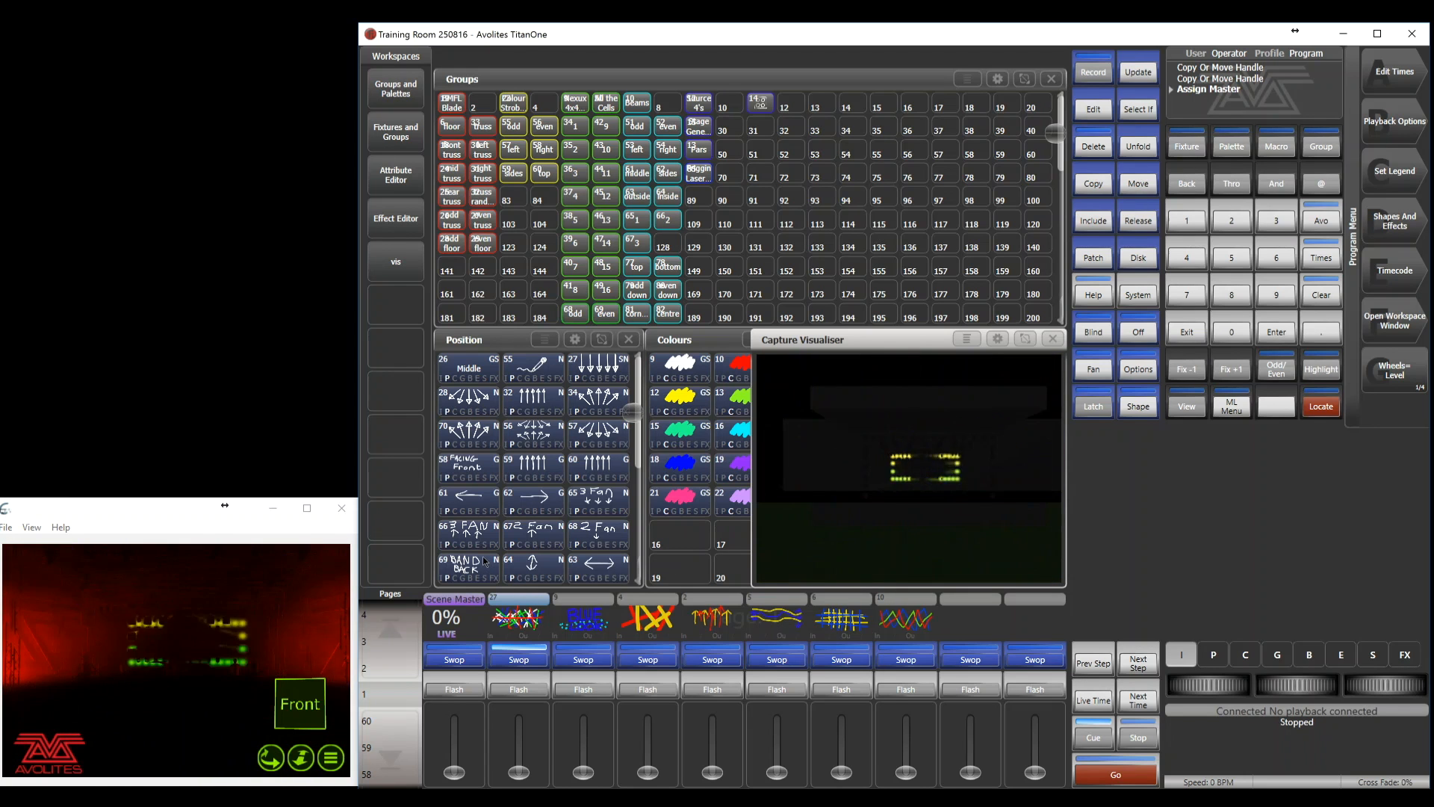
Switch the scene master to preset mode, preset the red-and-yellow crosses playback at full, and crossfade it live with the master fader
left_click(458, 659)
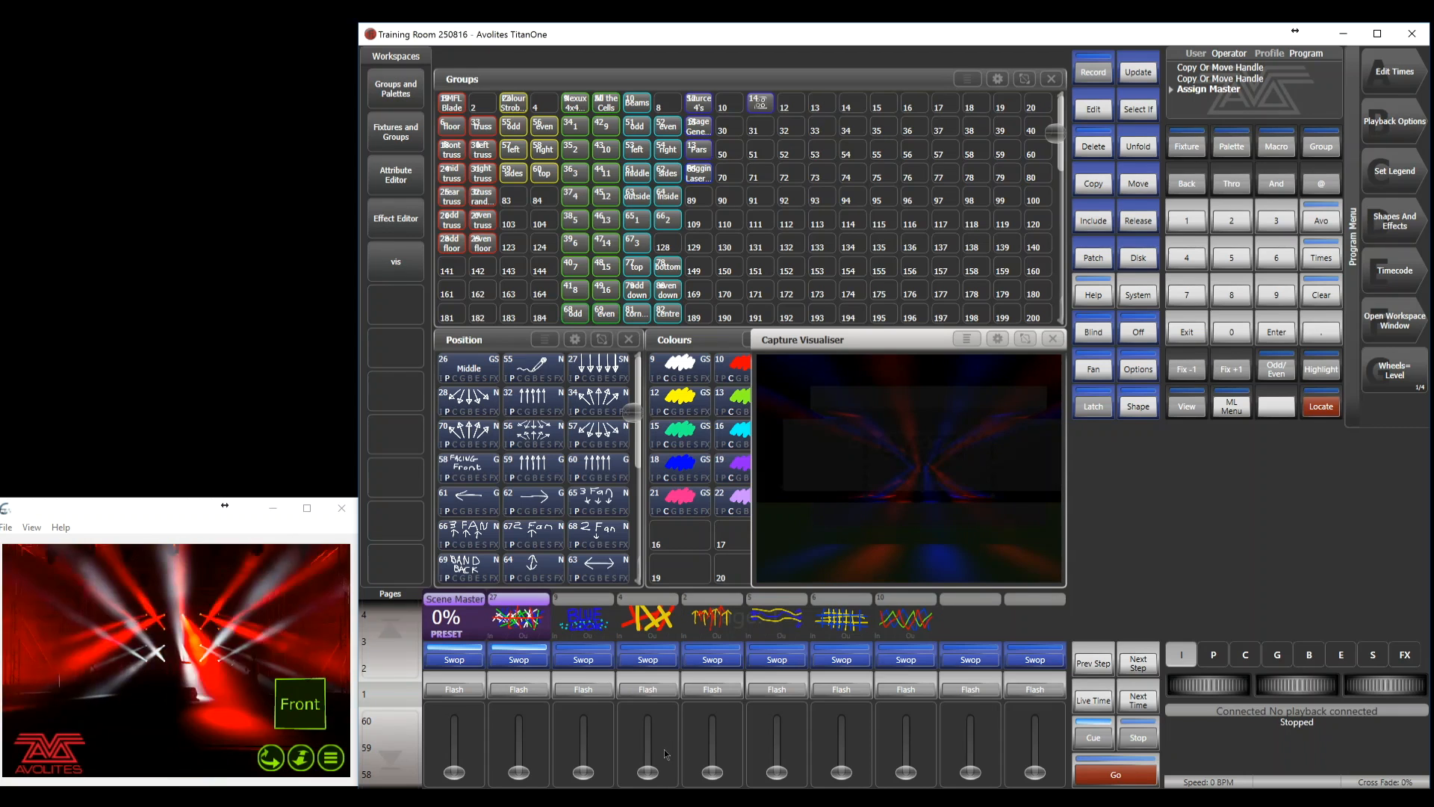
left_click_drag(648, 772, 666, 637)
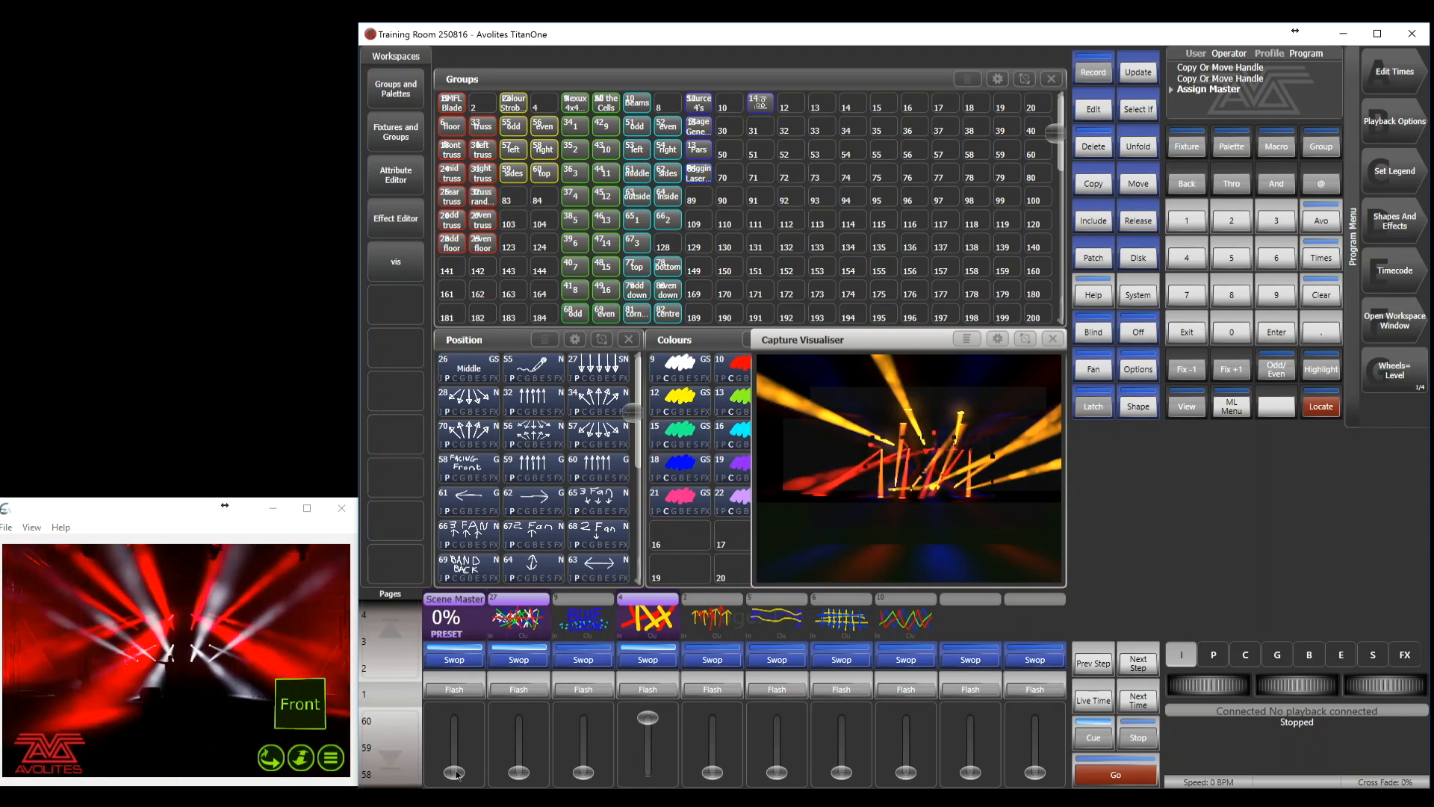
left_click_drag(456, 774, 469, 698)
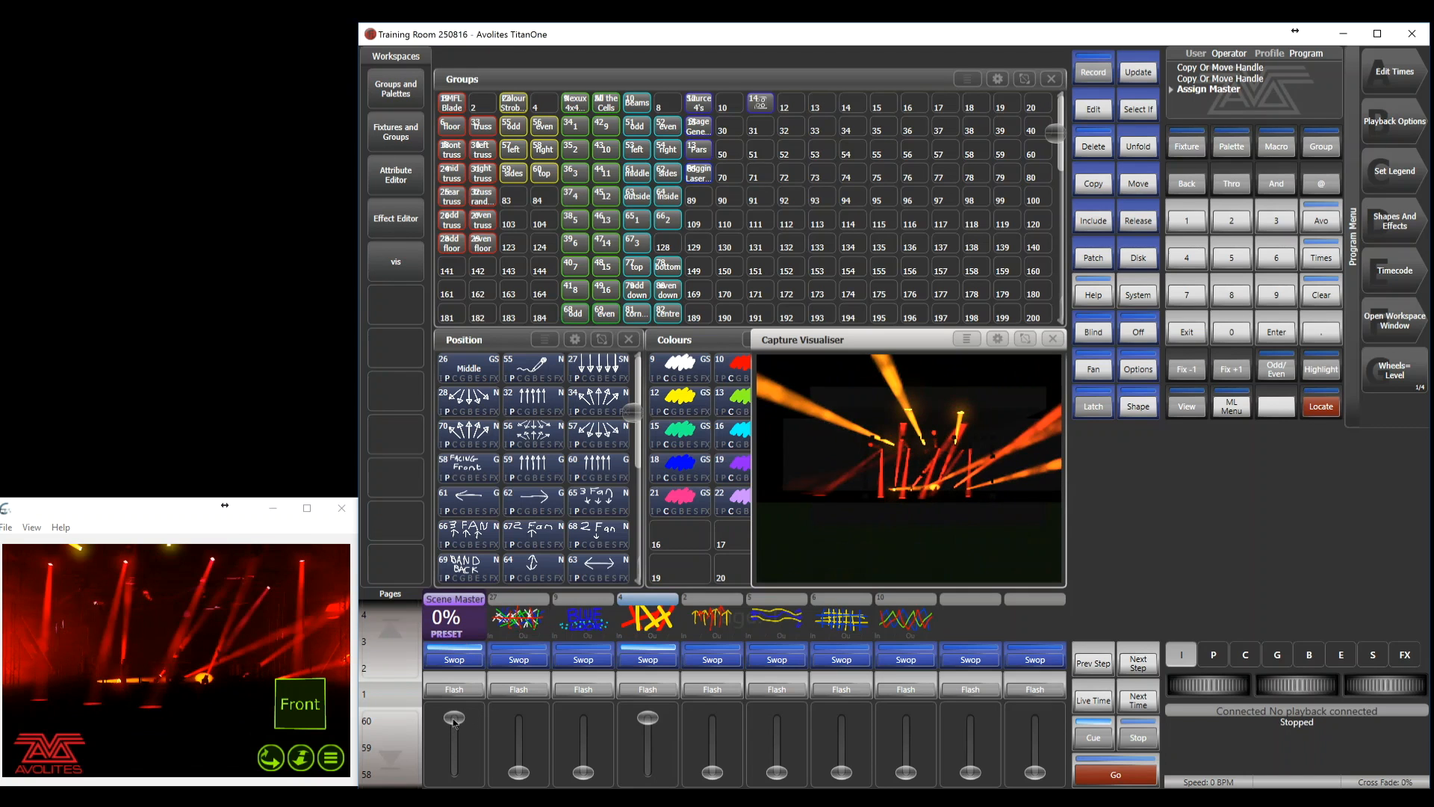
Return the scene master fader to zero and preset the multicoloured scribble playback at full in place of the crosses playback
left_click_drag(455, 719, 461, 786)
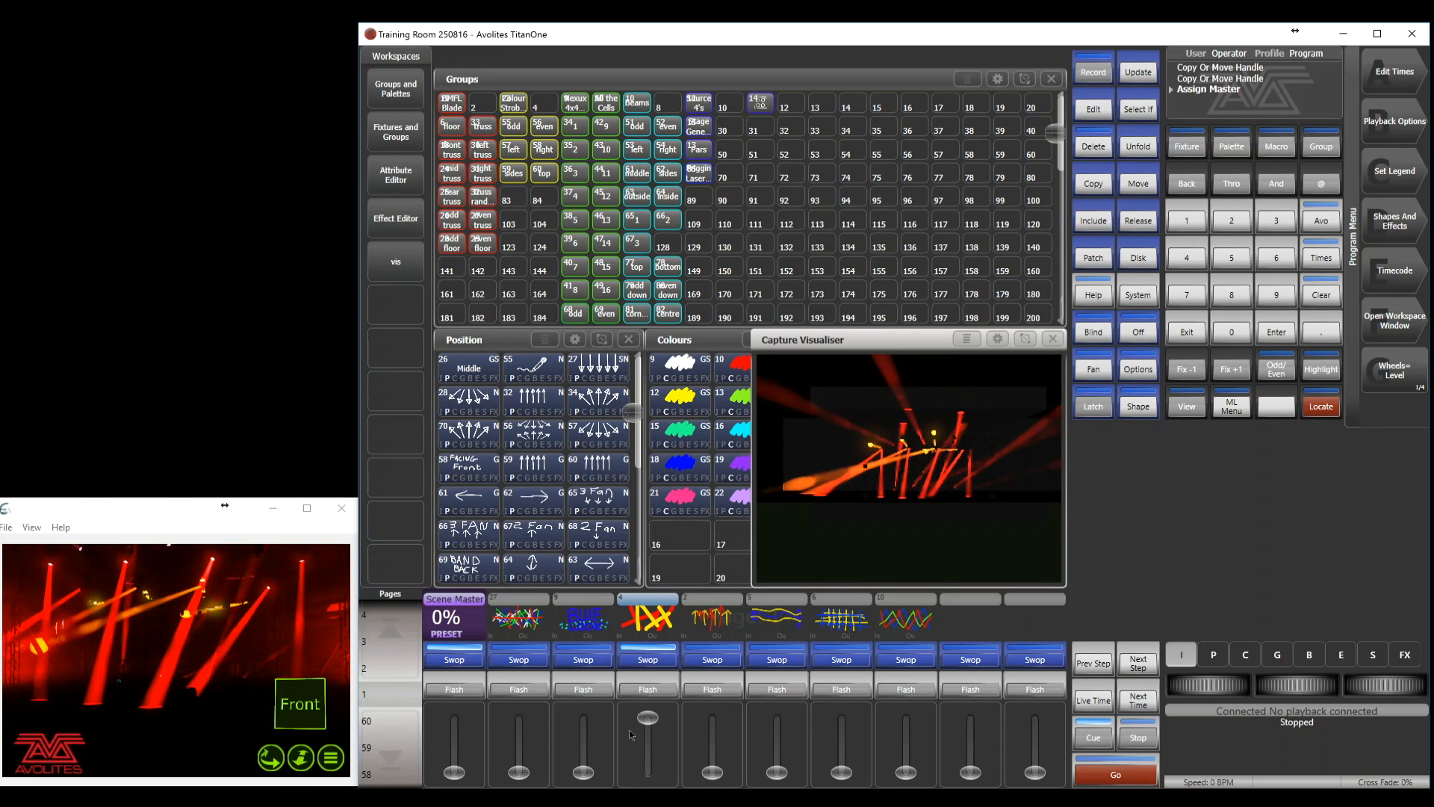
left_click_drag(647, 721, 648, 775)
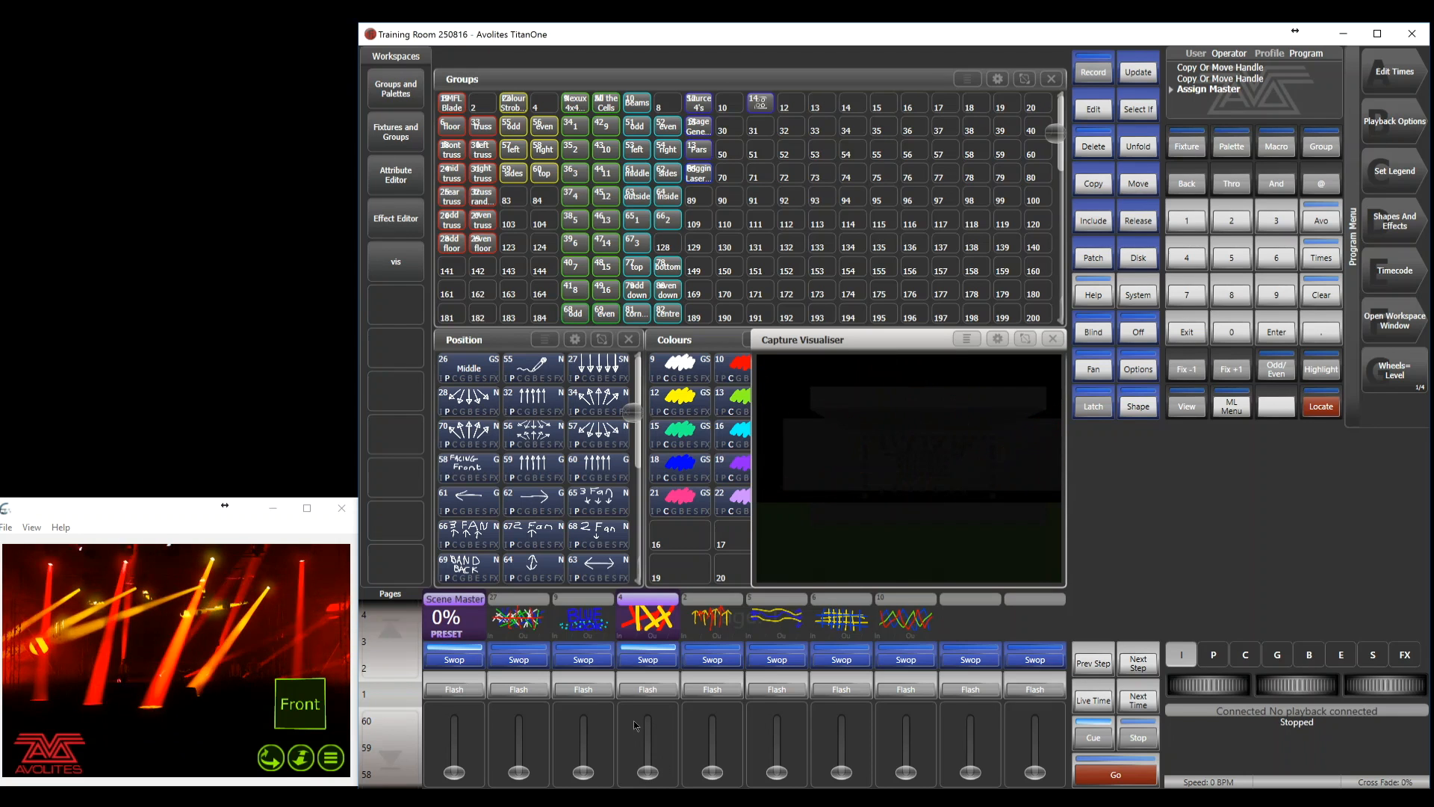
left_click_drag(520, 775, 535, 680)
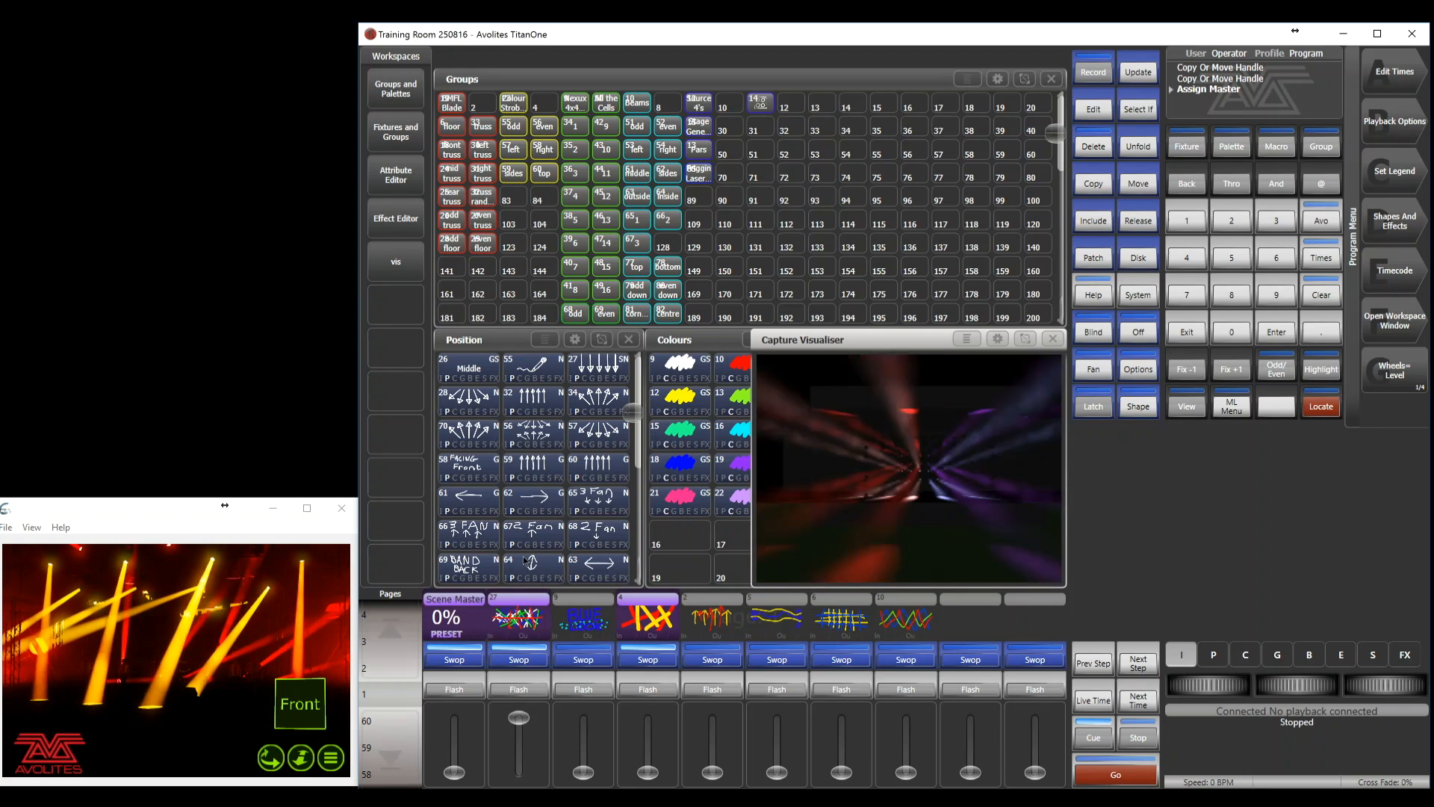
Run a timed crossfade of 5 seconds on the scene master to bring the preset look live
left_click(1242, 260)
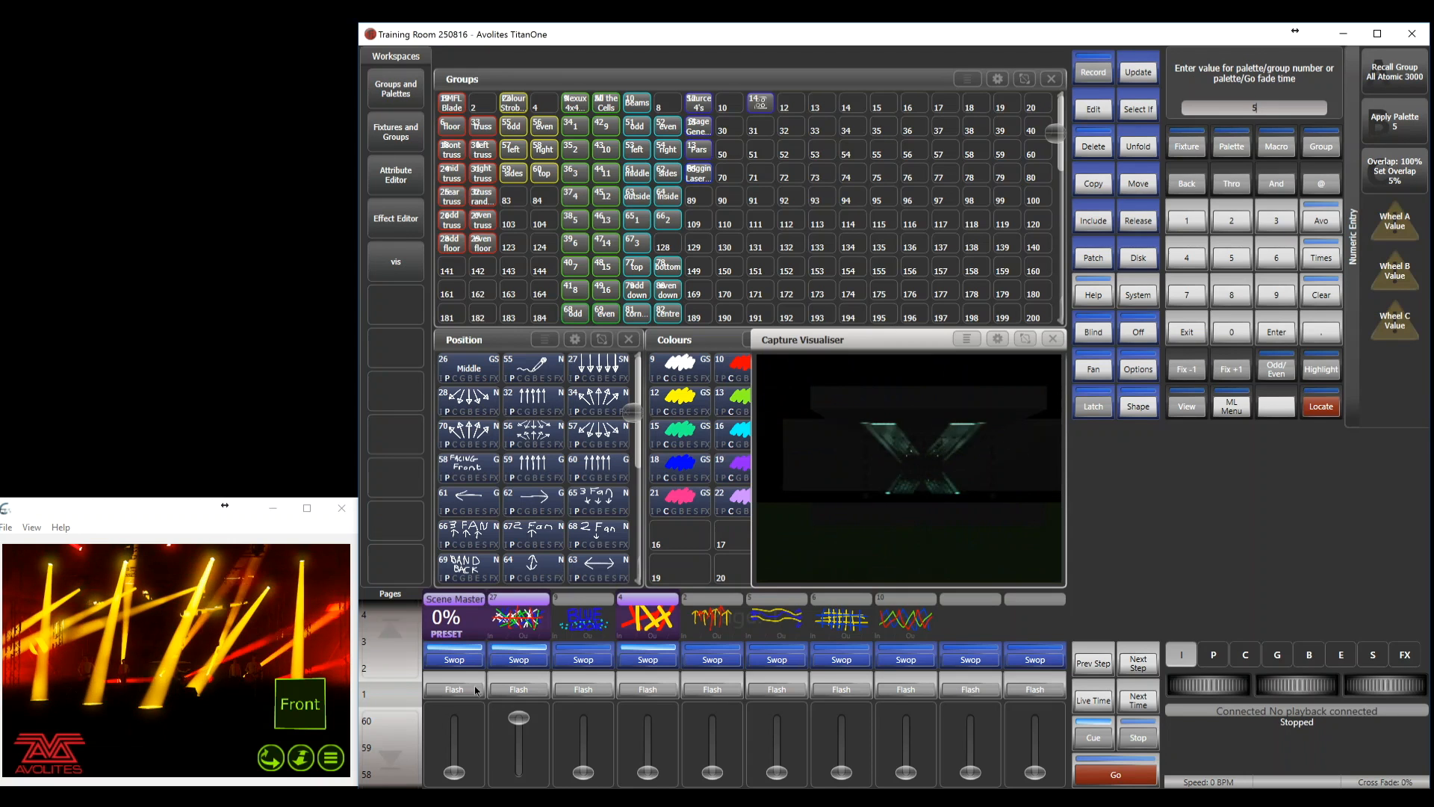
left_click(447, 687)
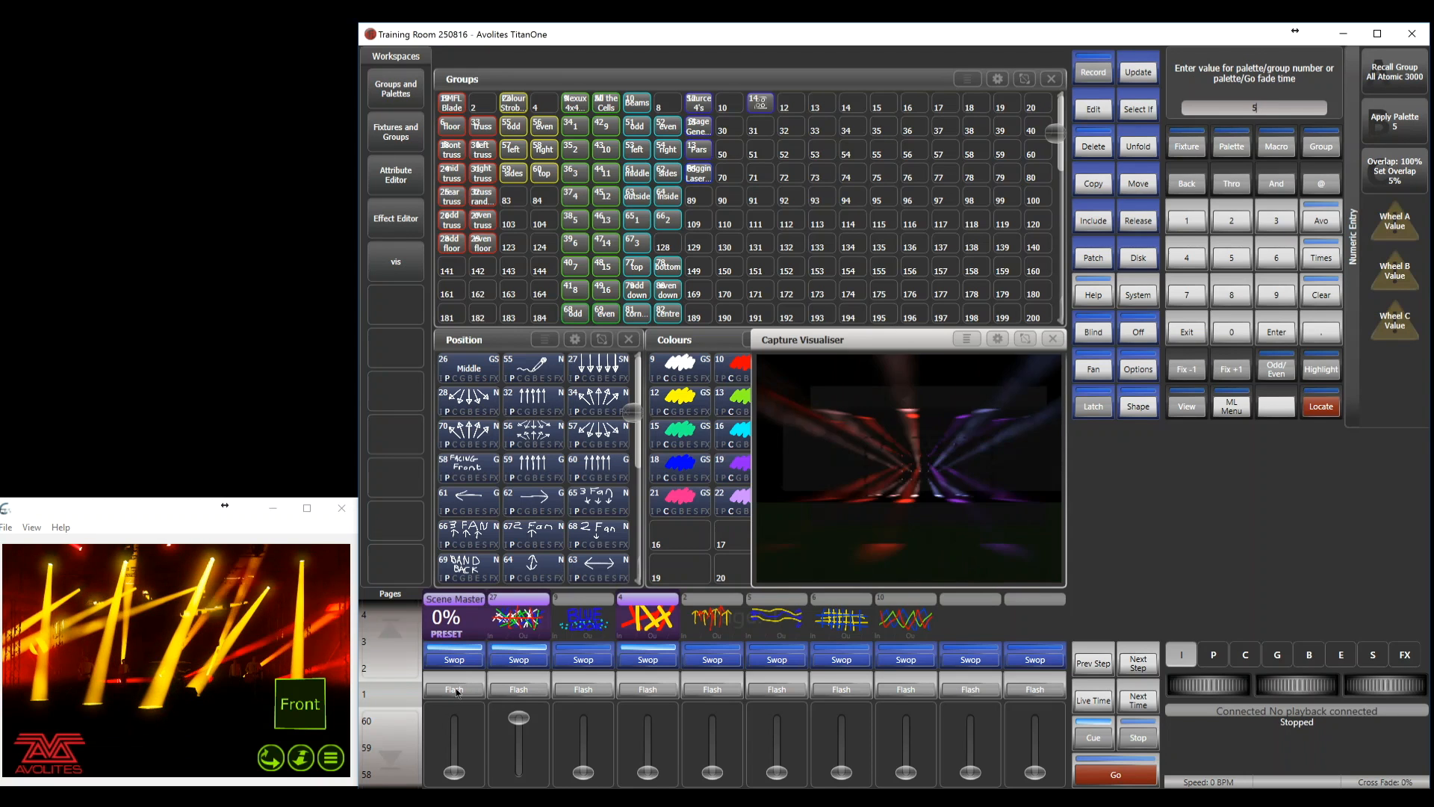
left_click(458, 693)
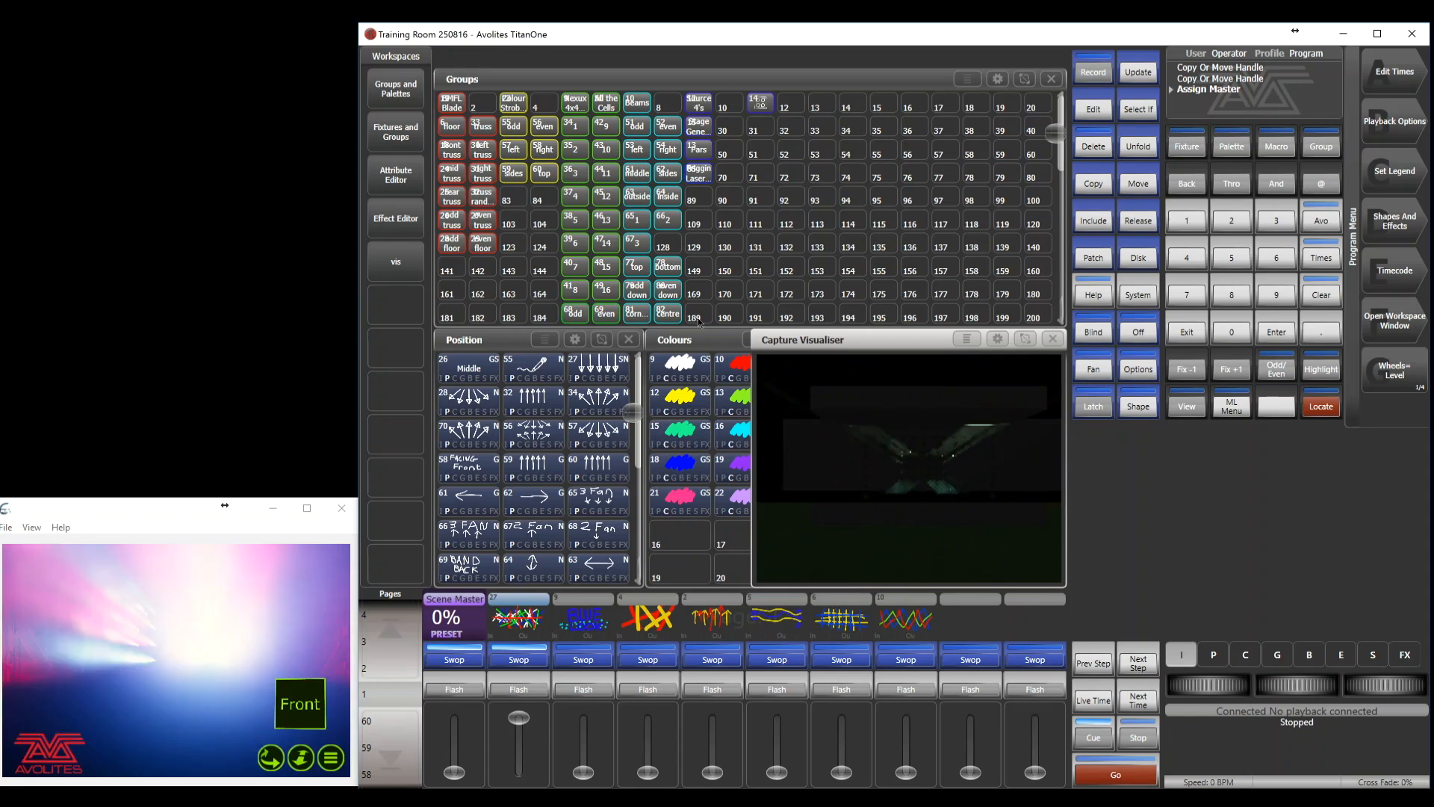
Preset the BMFL Blade group at 100% with position palette 28 and white, and crossfade it live in place of the multicoloured playback
left_click(450, 107)
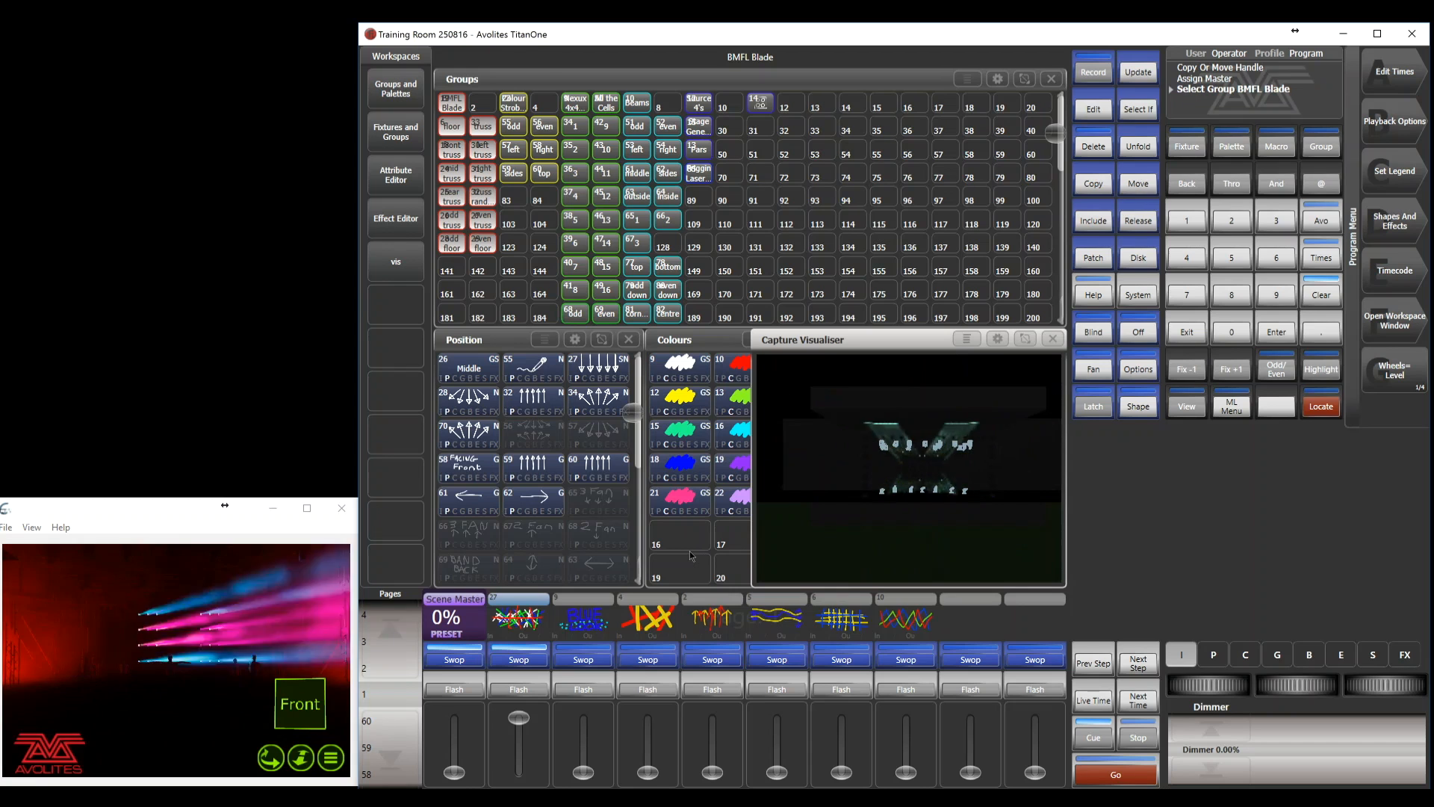
key("@")
key("@")
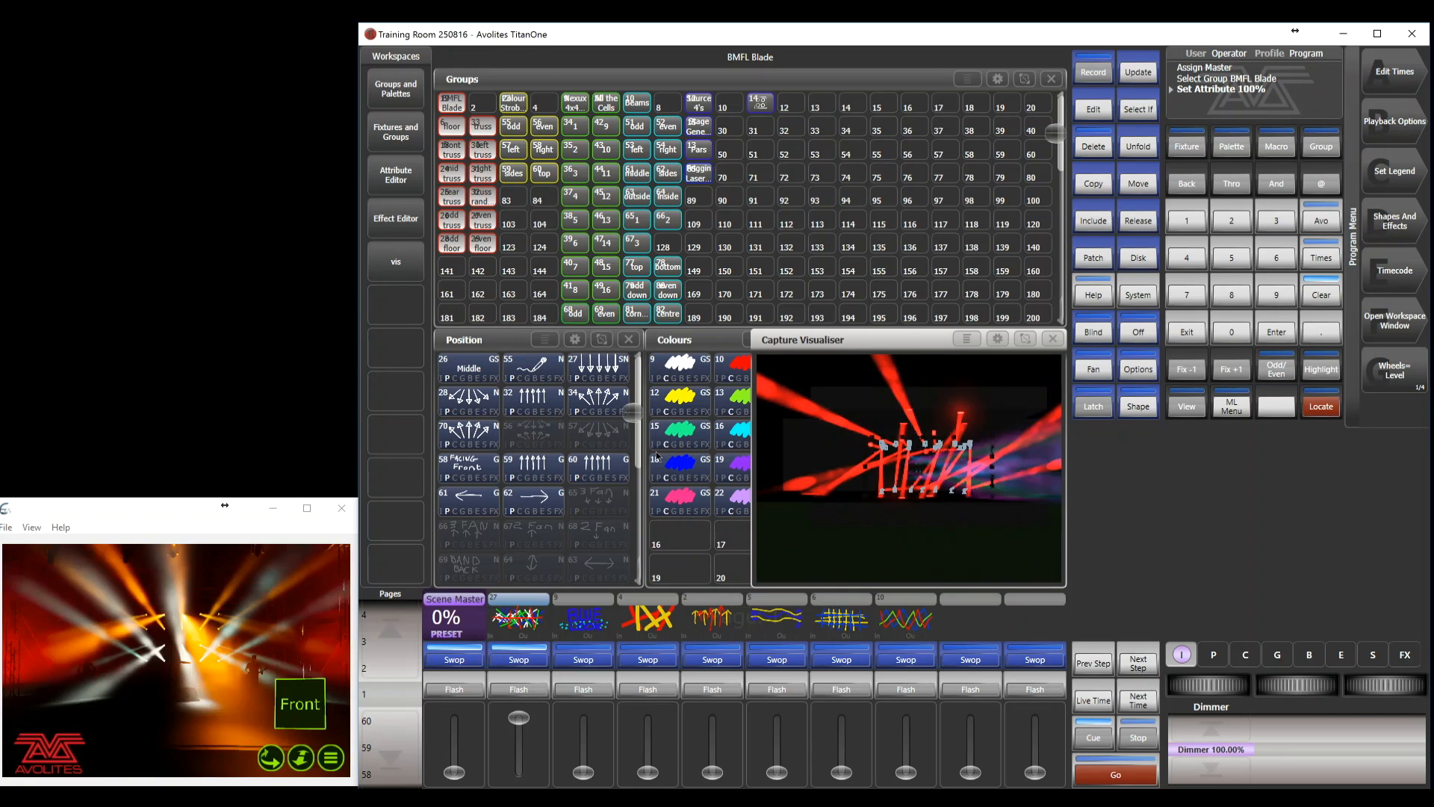
left_click(472, 400)
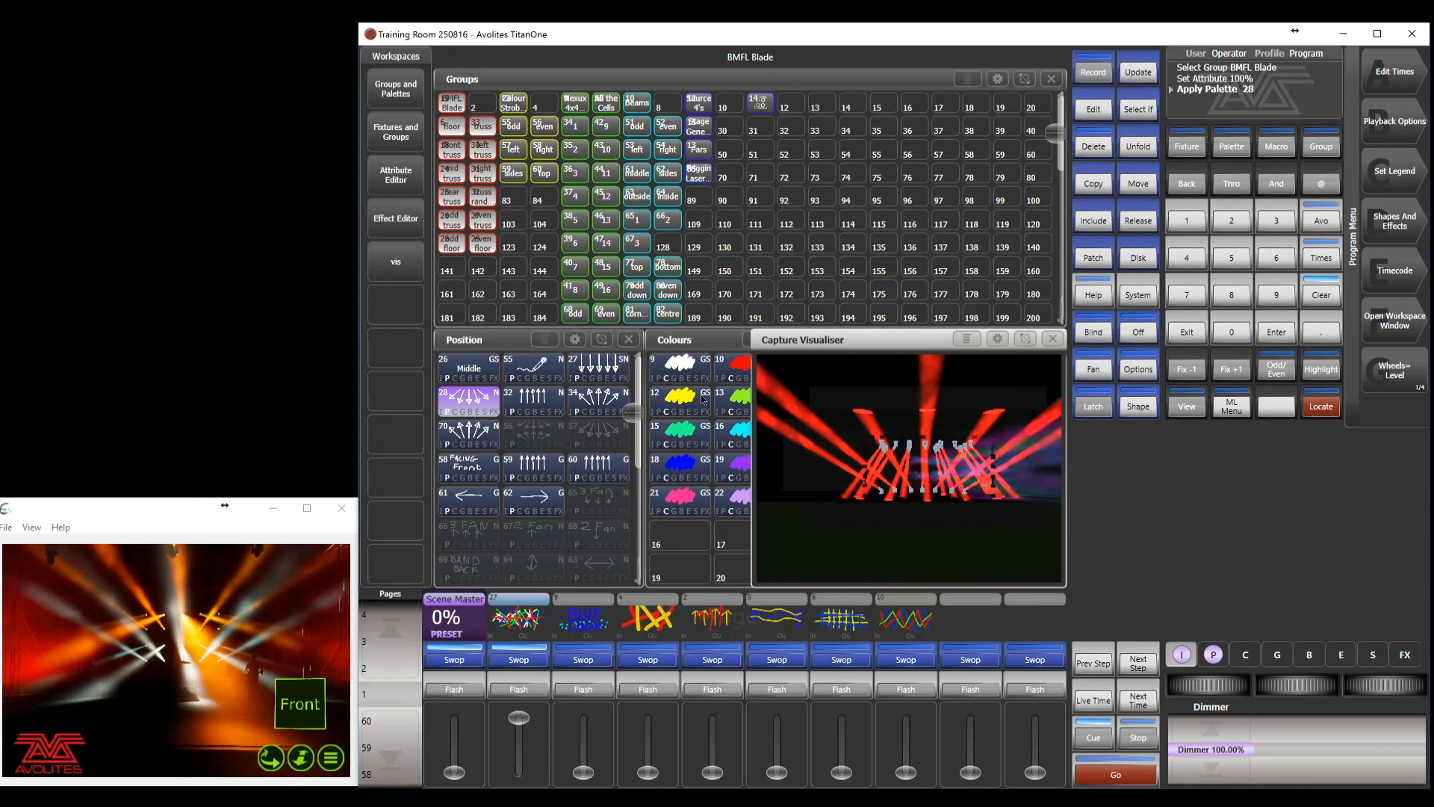
left_click(677, 365)
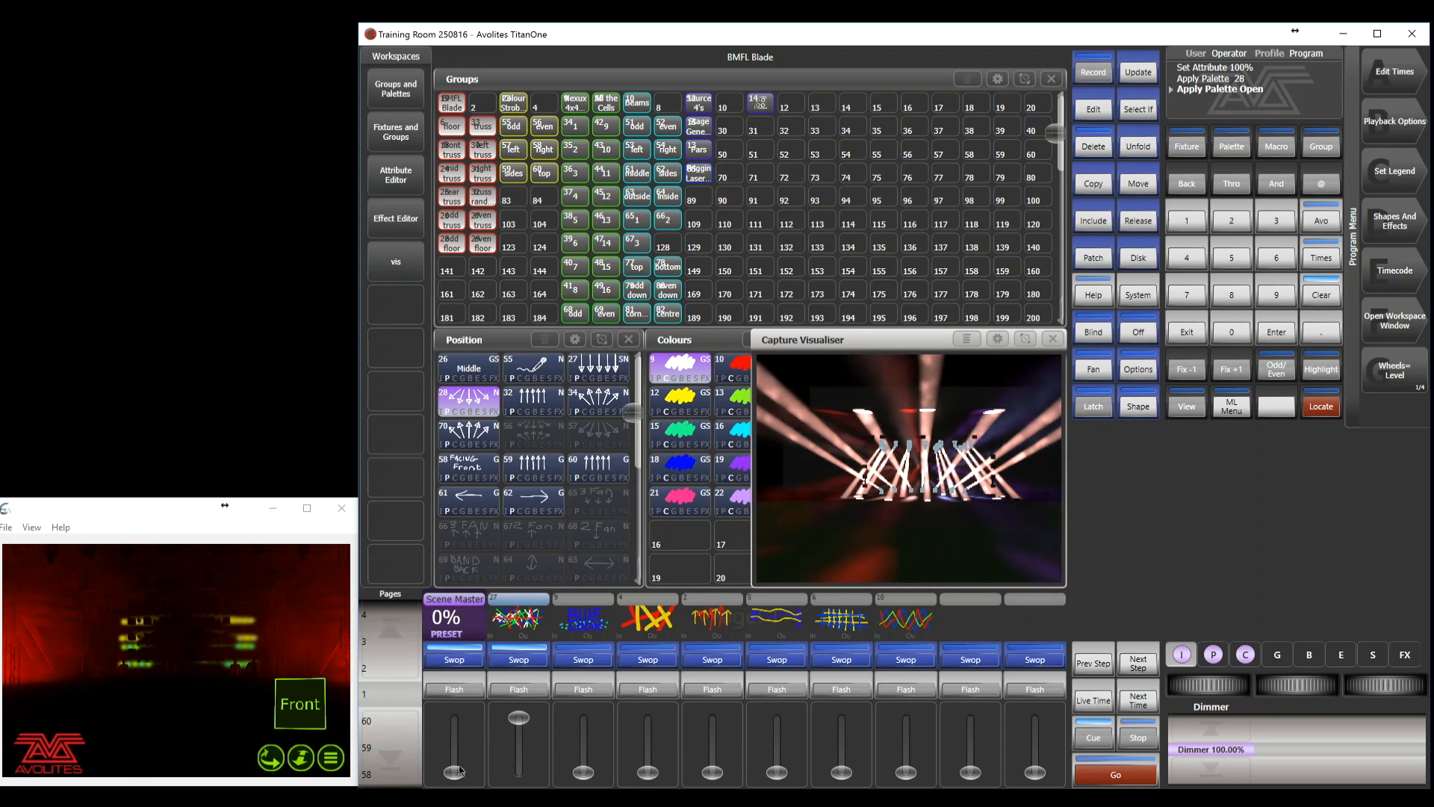
left_click_drag(518, 718, 519, 774)
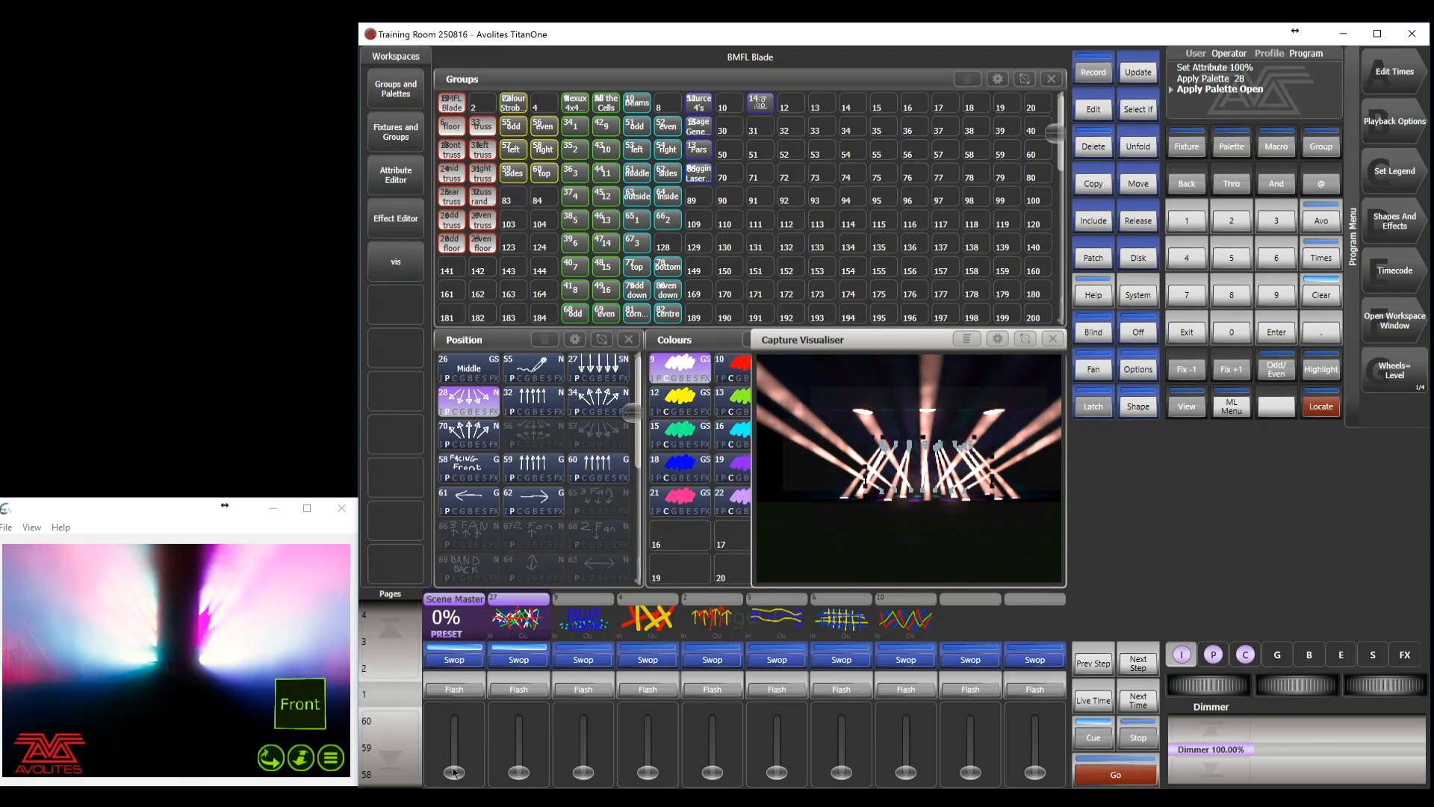
left_click_drag(454, 772, 480, 681)
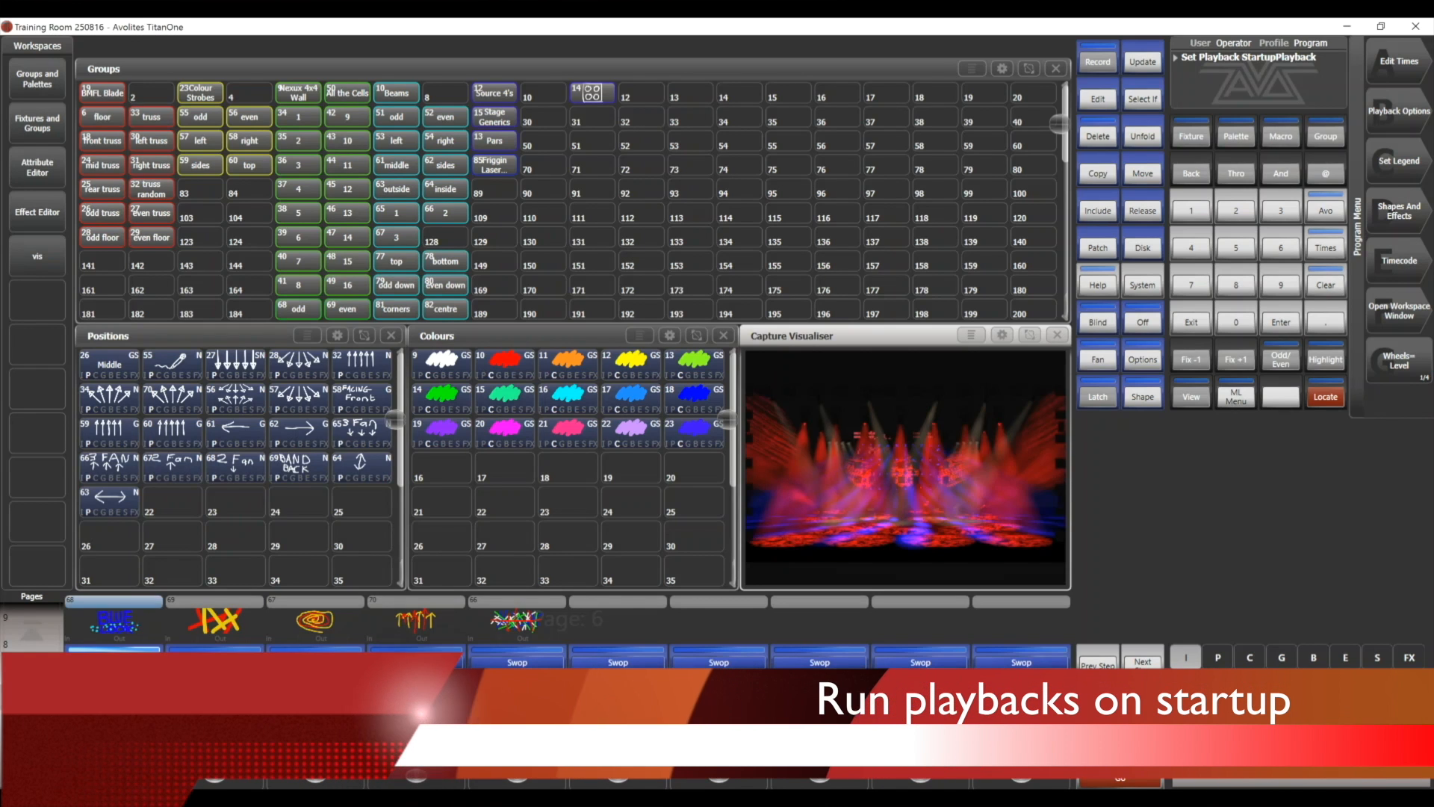
Turn on Run On Startup in the options of the BLUE playback on page 6, and close the application
left_click(117, 691)
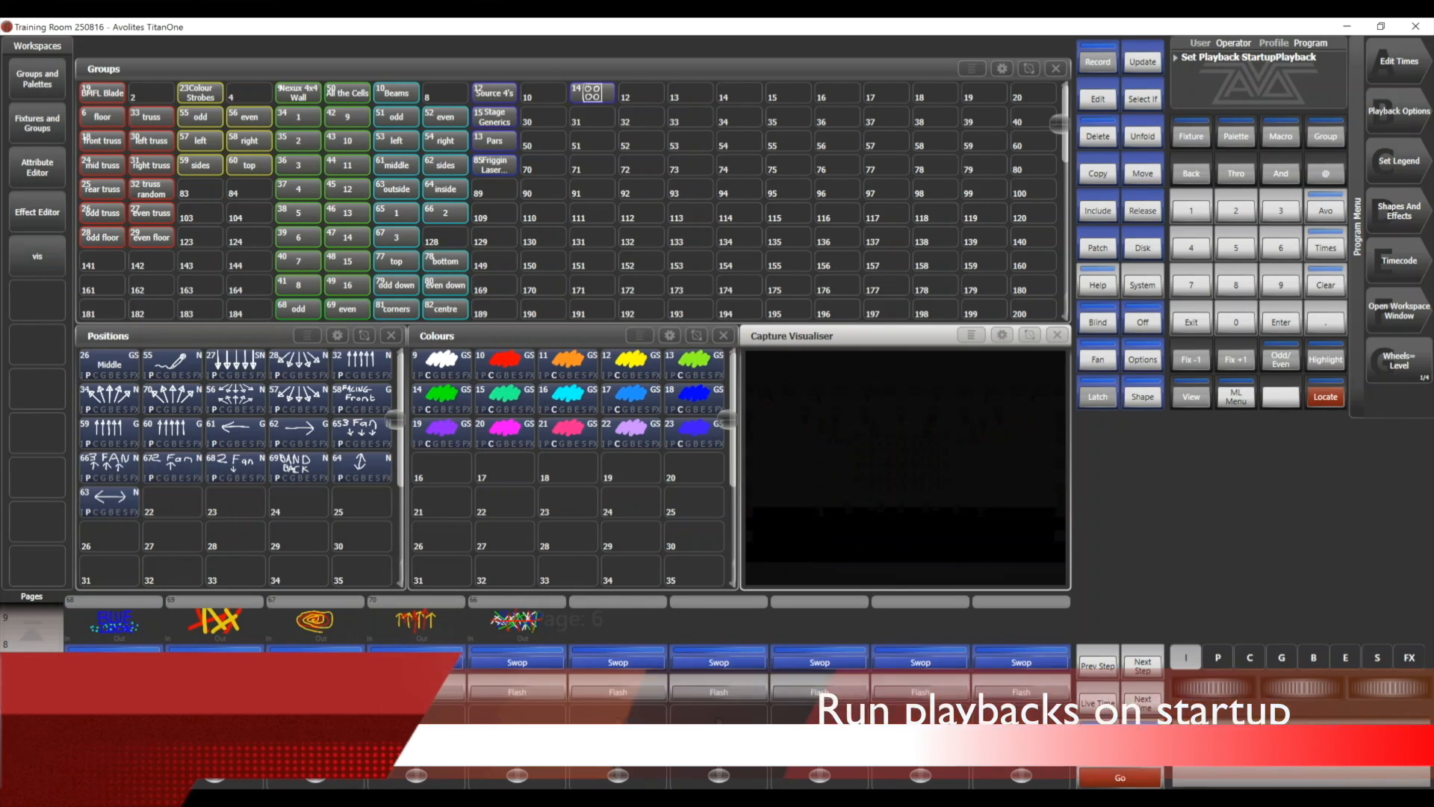
left_click(109, 630)
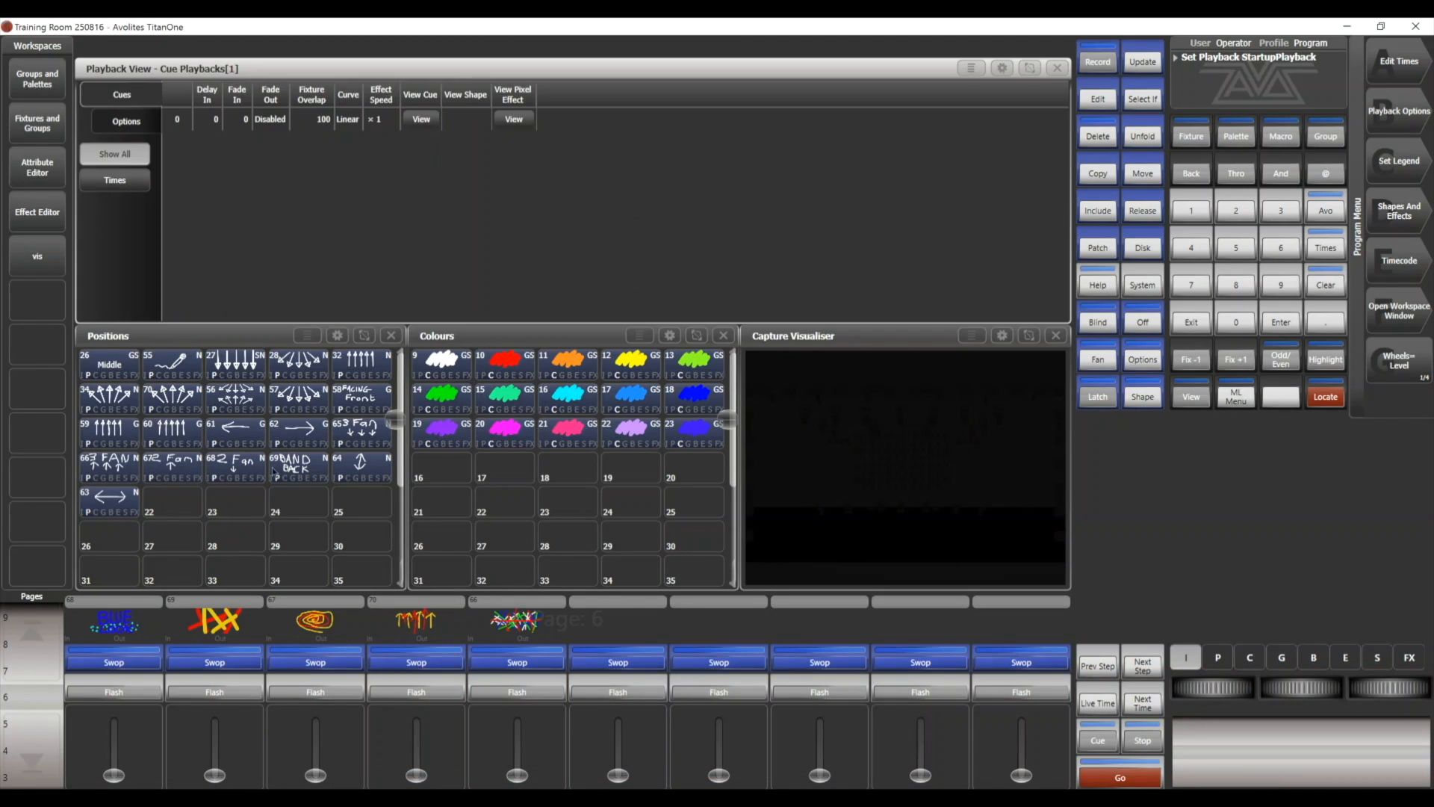
left_click(126, 122)
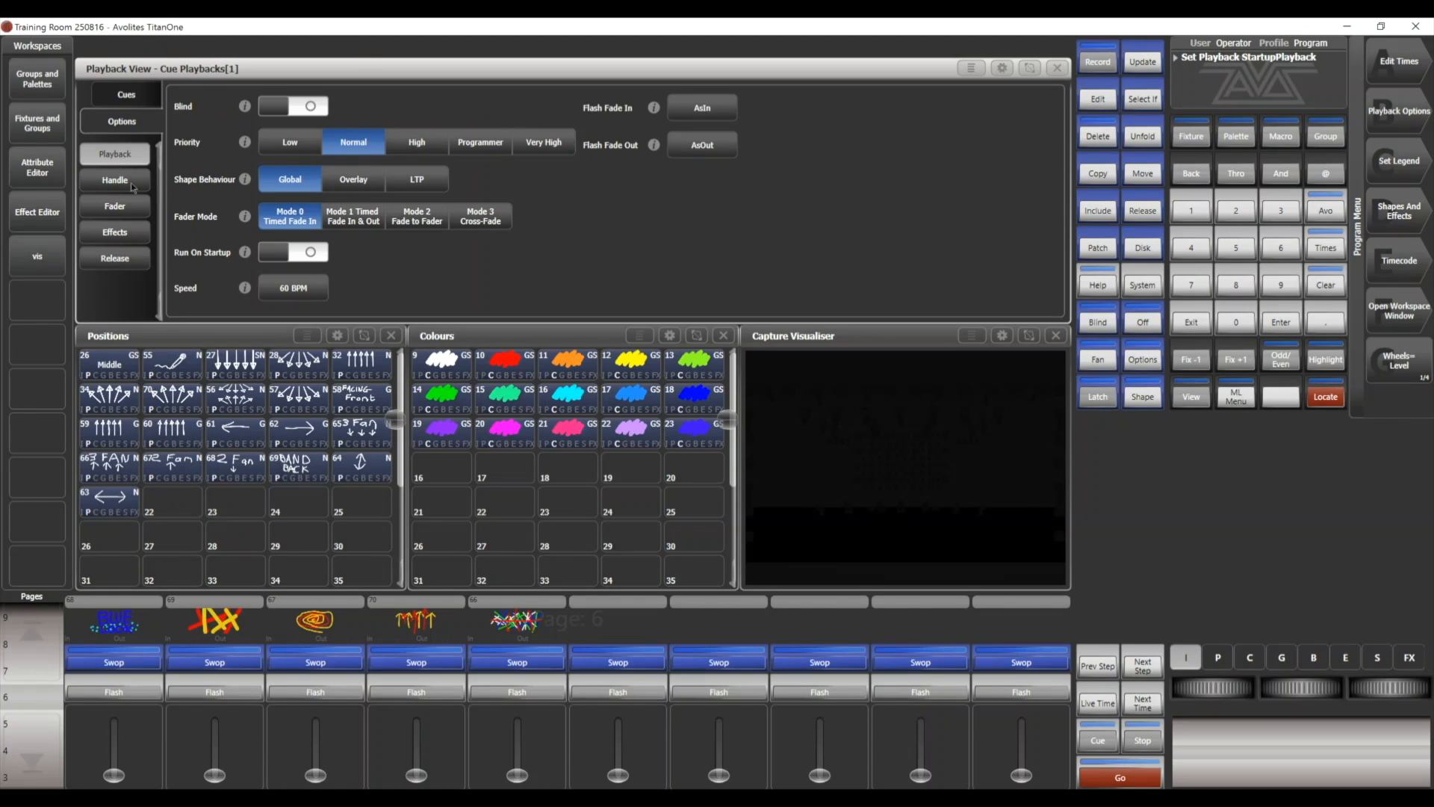
left_click(279, 257)
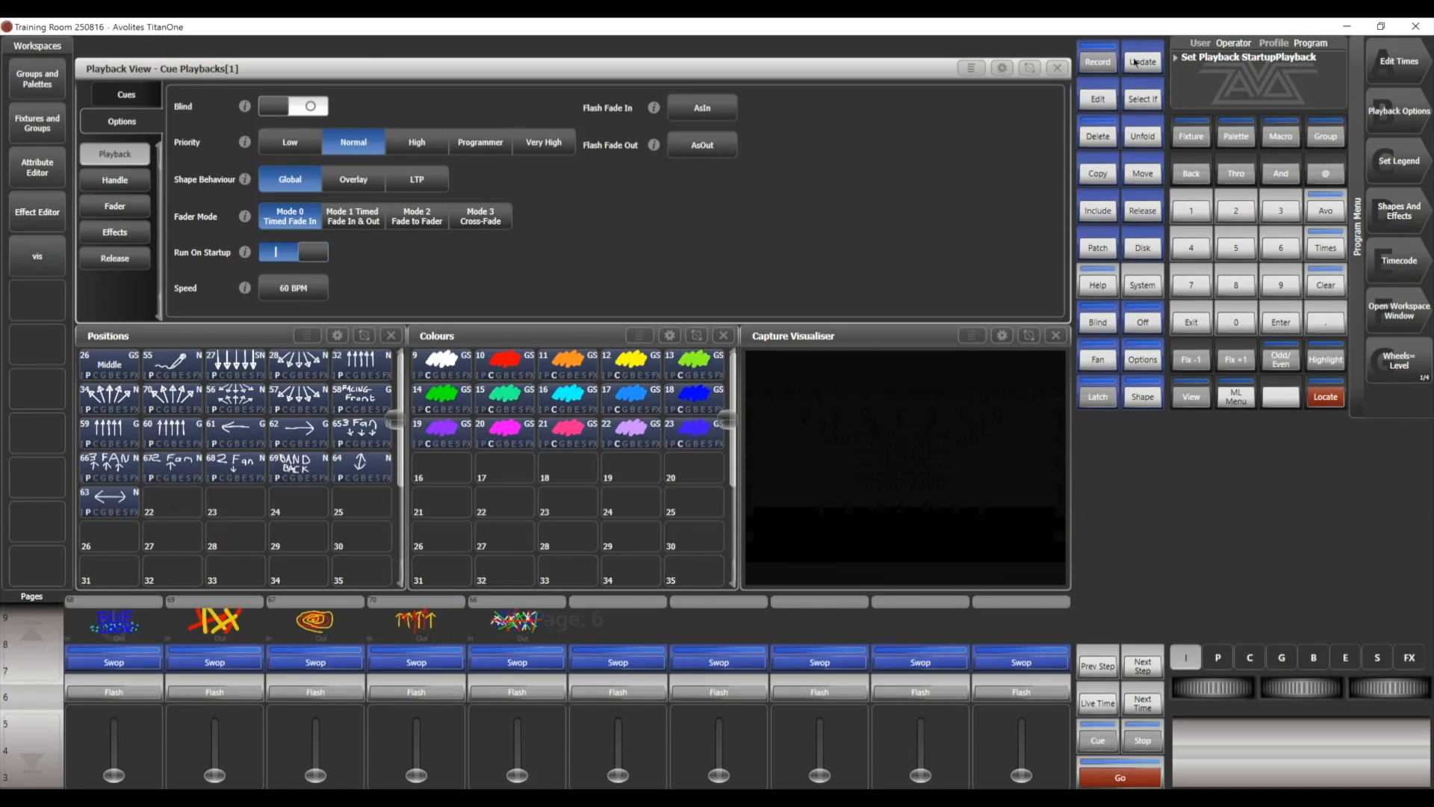
left_click(1057, 68)
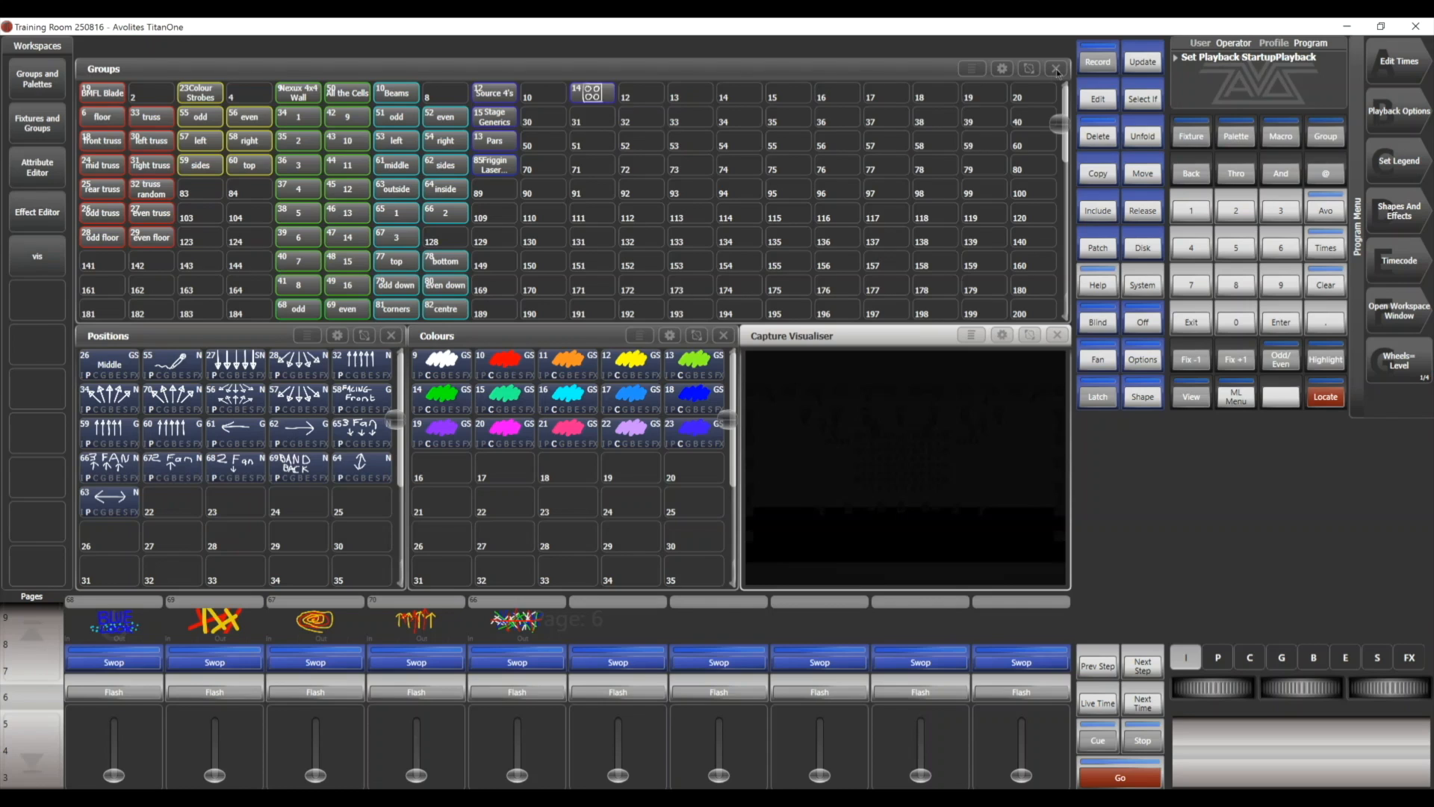
left_click(1416, 25)
left_click(777, 468)
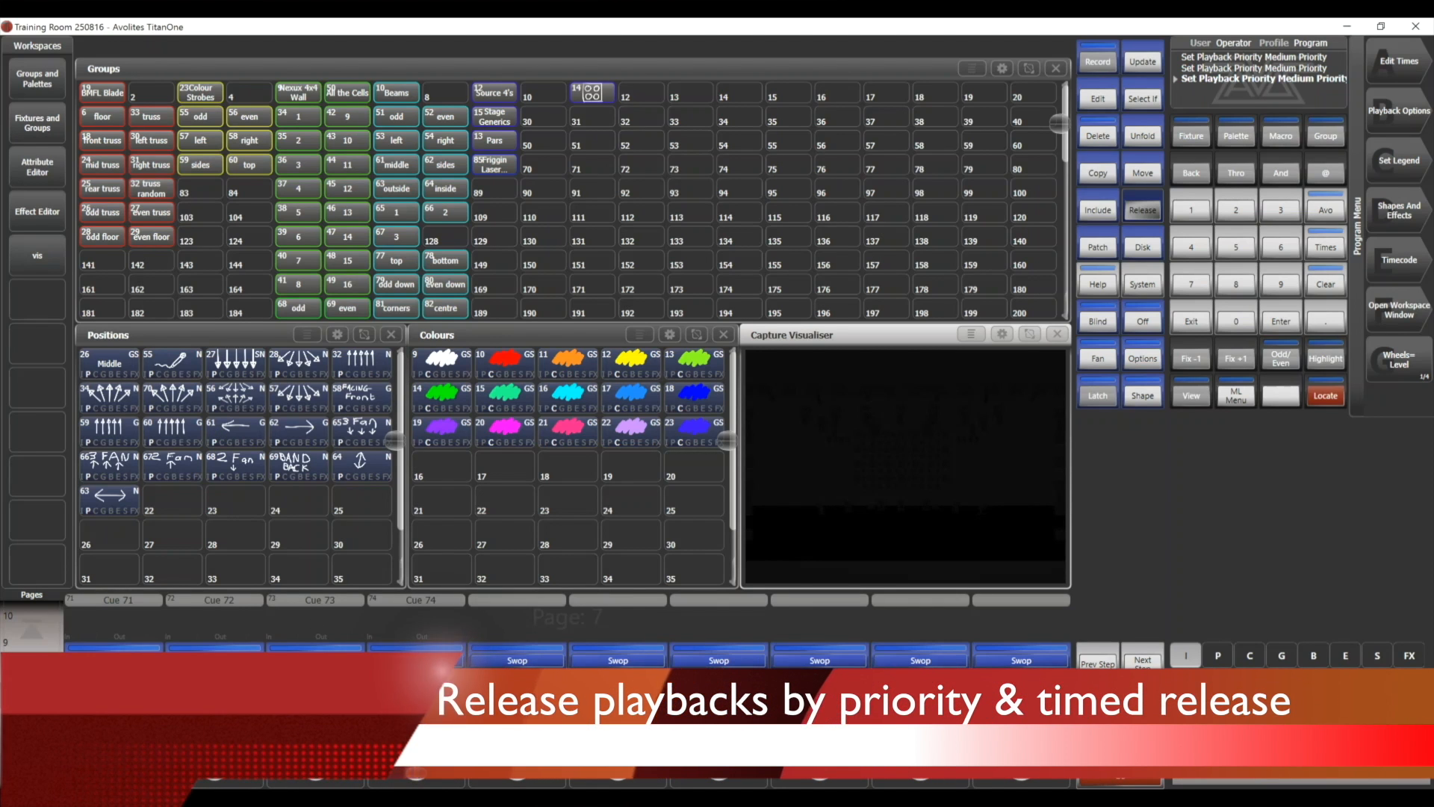
Preview the looks of the page 7 cues, starting with Cue 71 and Cue 72, by fading them up and back out
left_click_drag(114, 773, 114, 721)
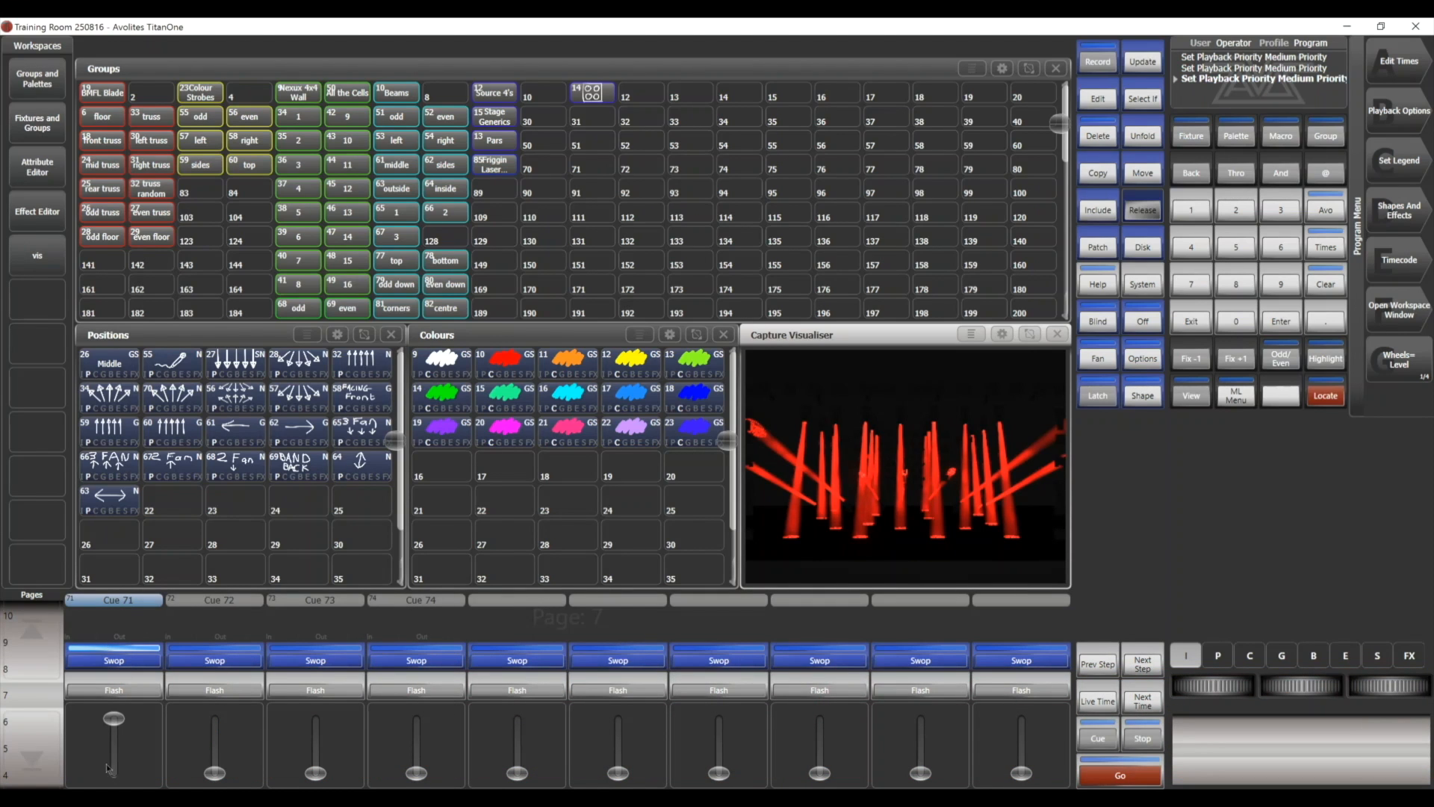
left_click_drag(113, 720, 114, 773)
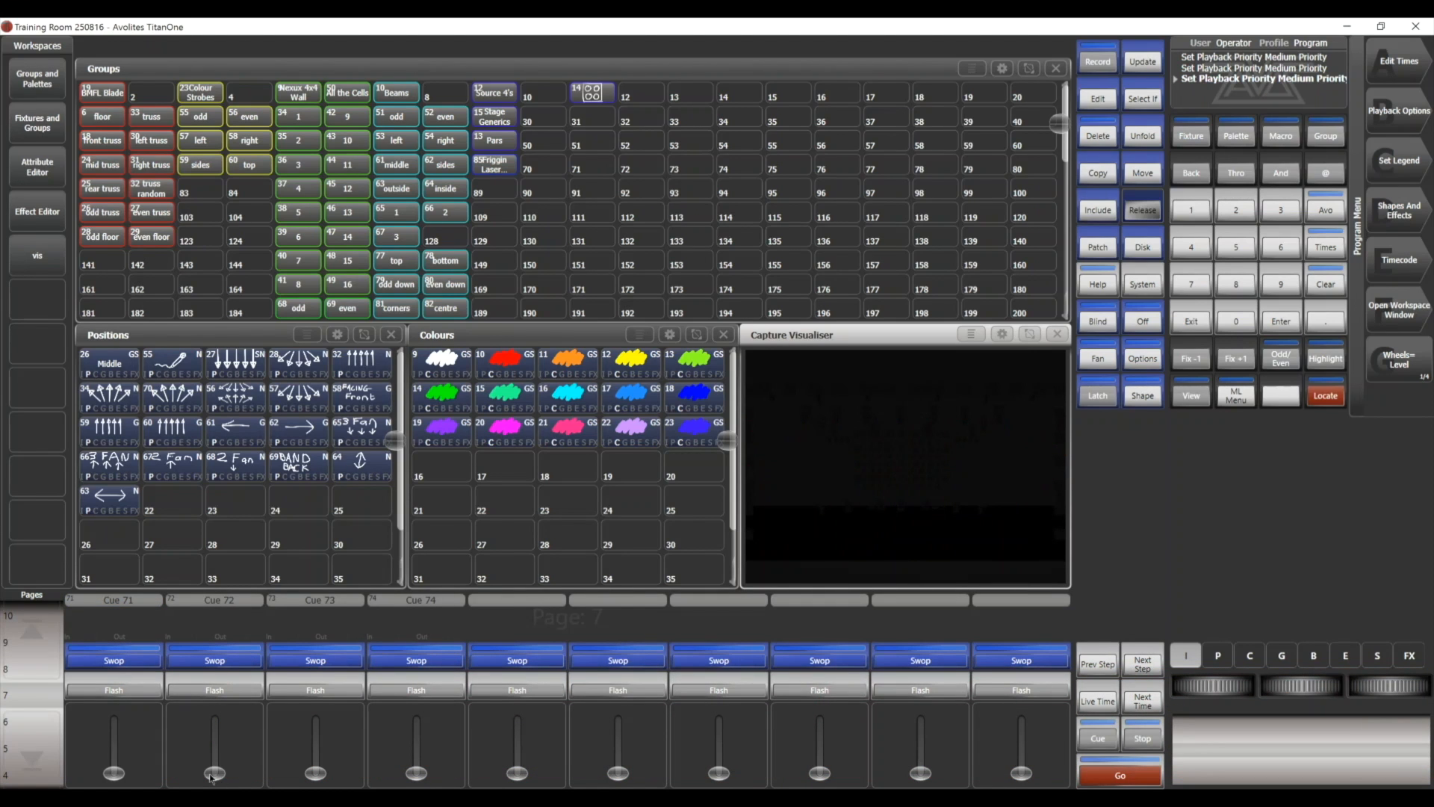
left_click_drag(214, 773, 214, 719)
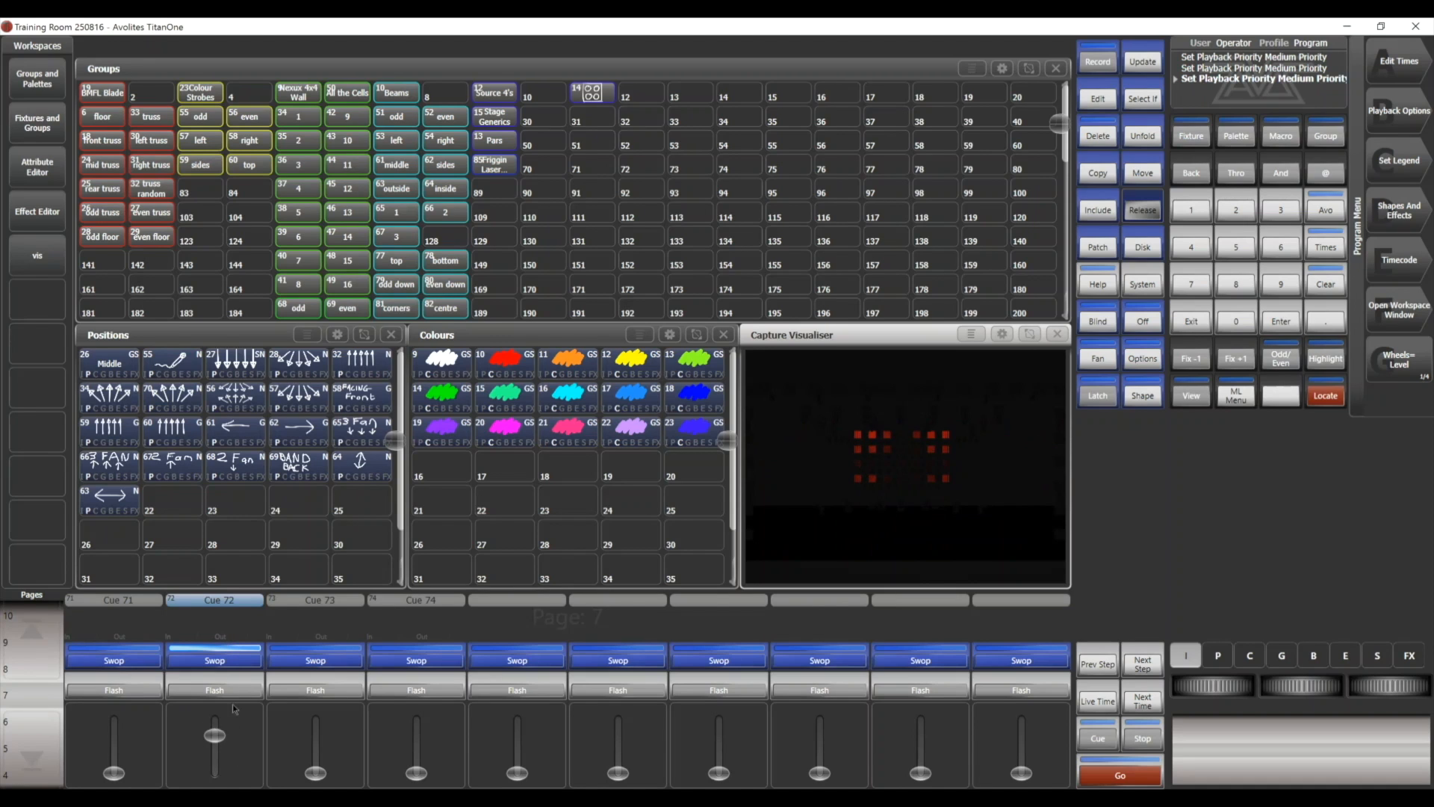
left_click_drag(214, 718, 214, 773)
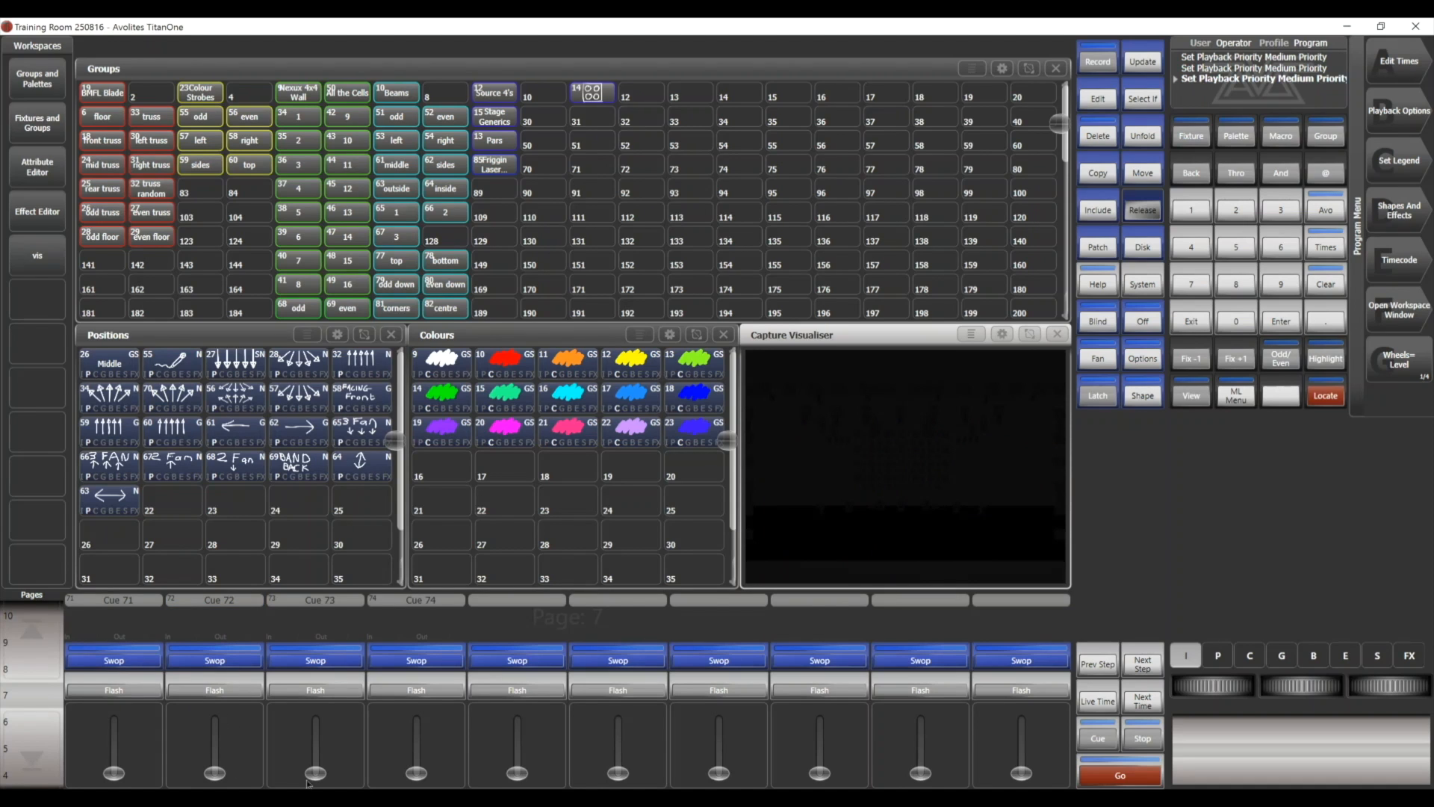
mouse_move(315, 773)
left_mouse_down()
mouse_move(315, 718)
mouse_move(315, 773)
left_mouse_up()
mouse_move(416, 778)
left_mouse_down()
mouse_move(415, 691)
mouse_move(416, 775)
left_mouse_up()
Set the playback priority of Cue 72 to High, Cue 73 to Programmer and Cue 74 to Very High
left_click(124, 622)
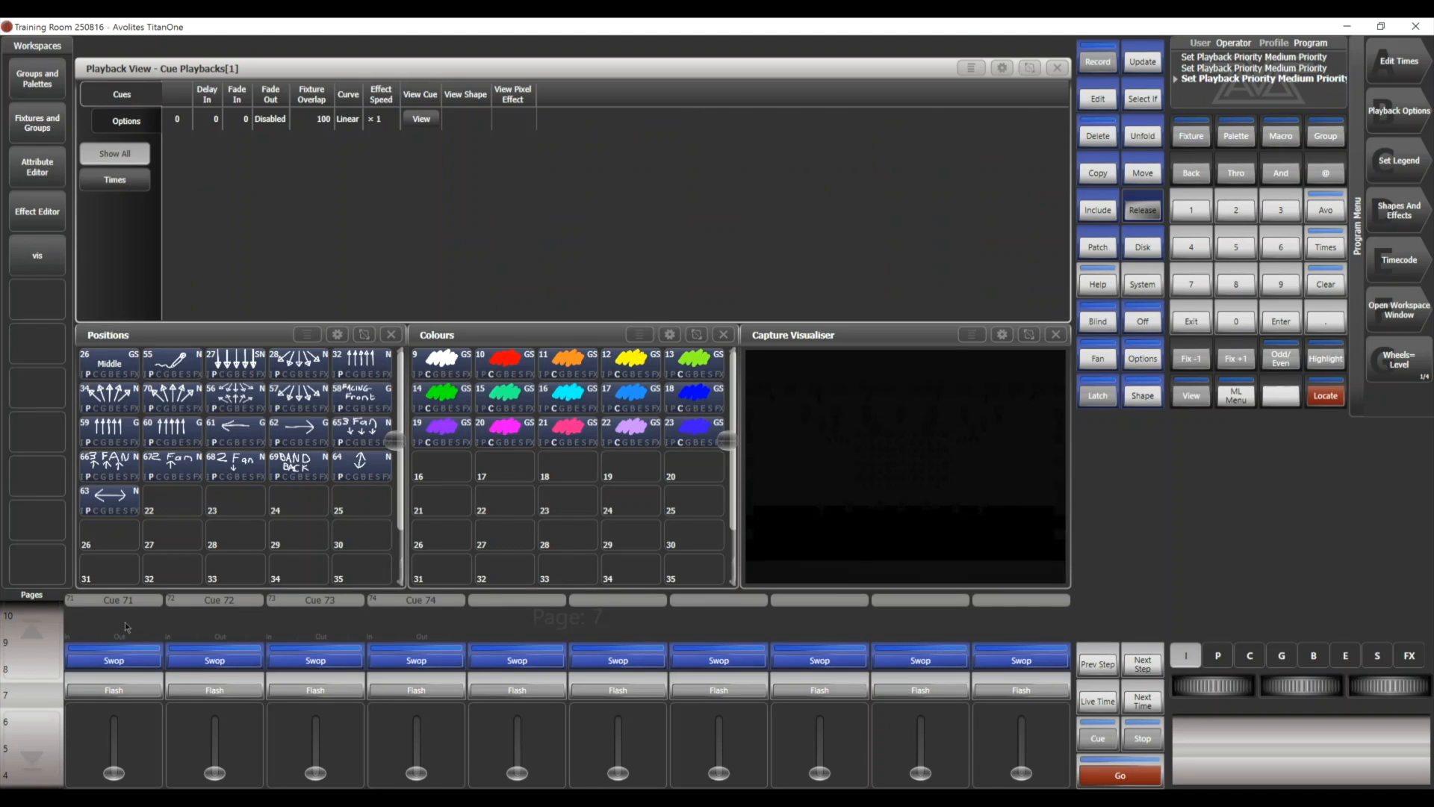
left_click(126, 122)
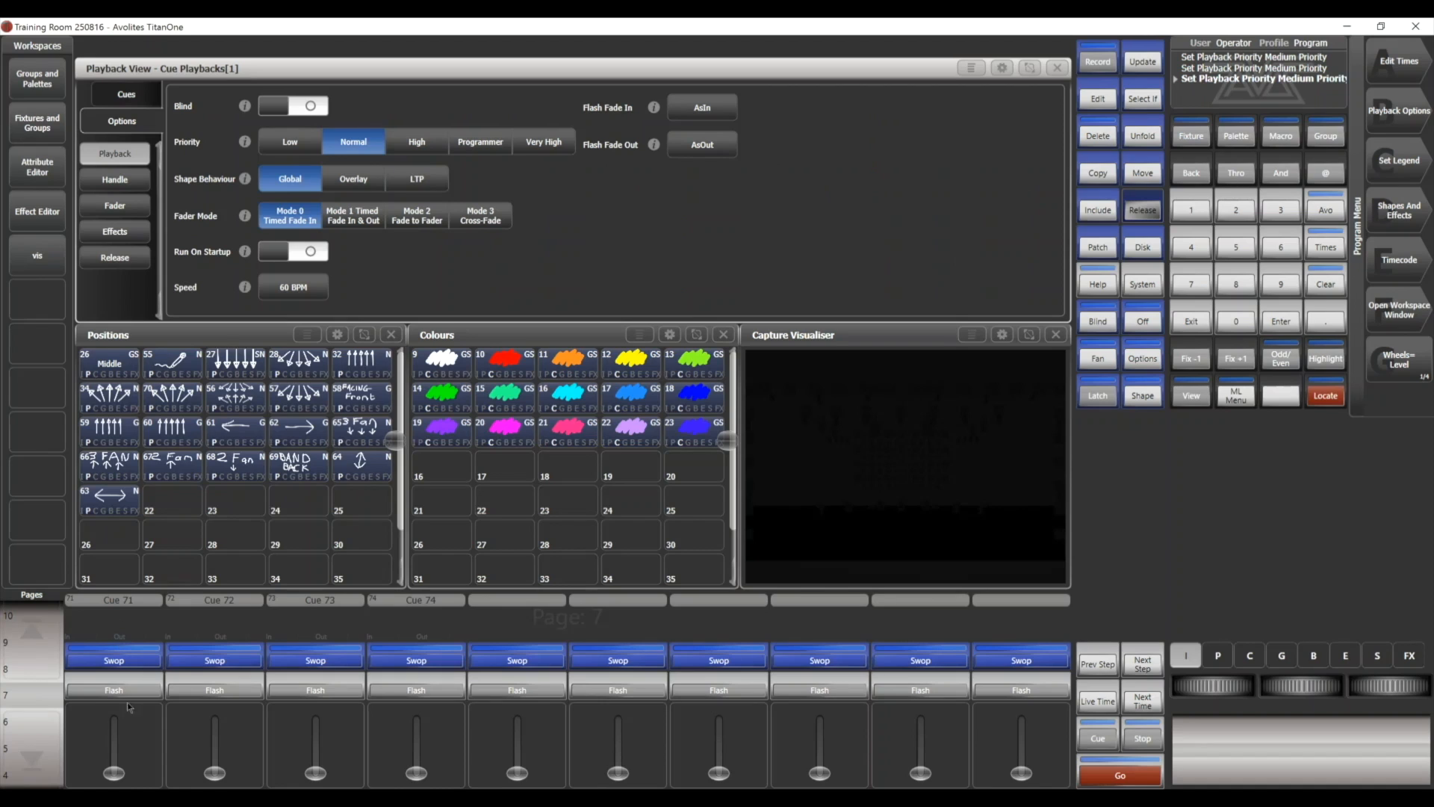
left_click(212, 623)
left_click(412, 141)
left_click(320, 627)
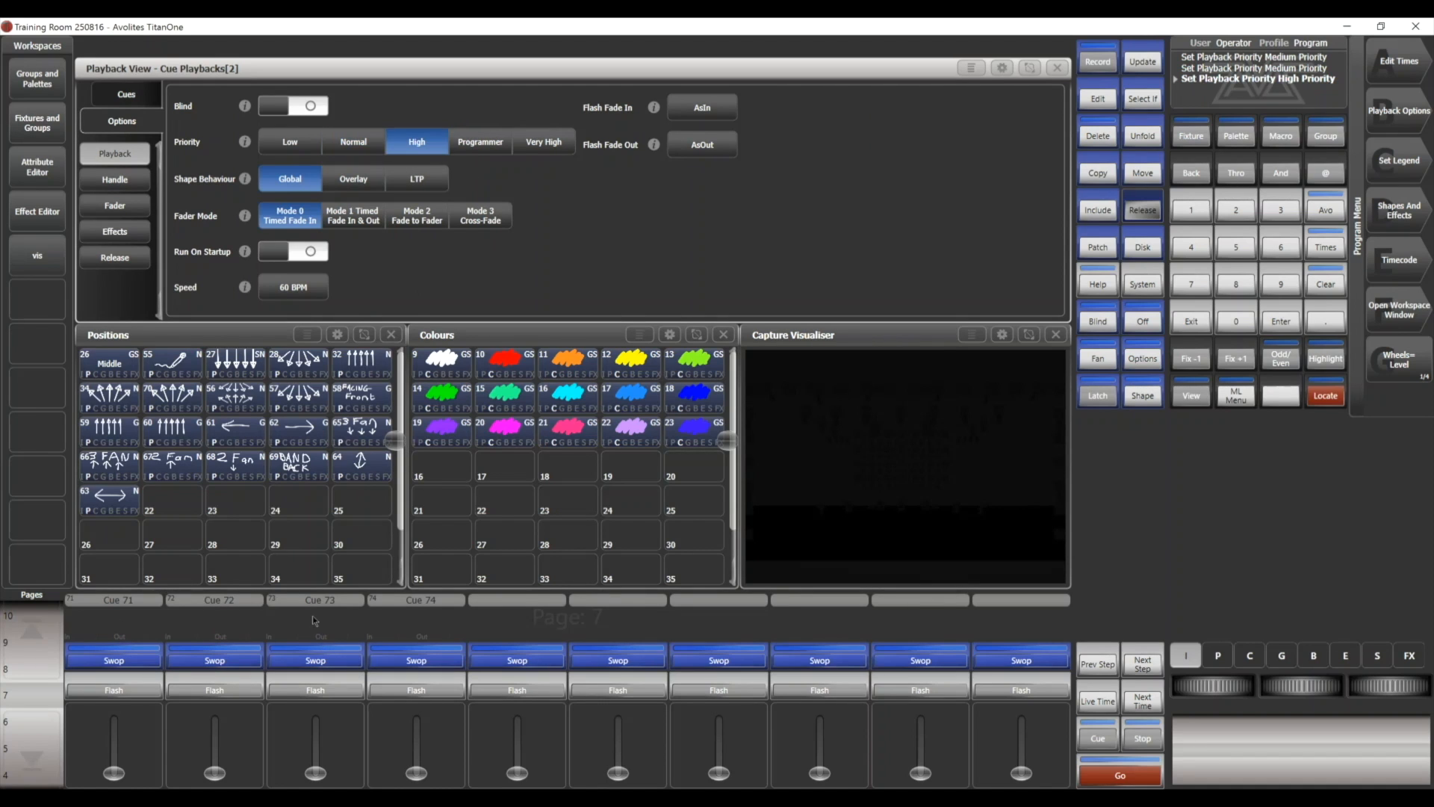
left_click(481, 148)
left_click(420, 623)
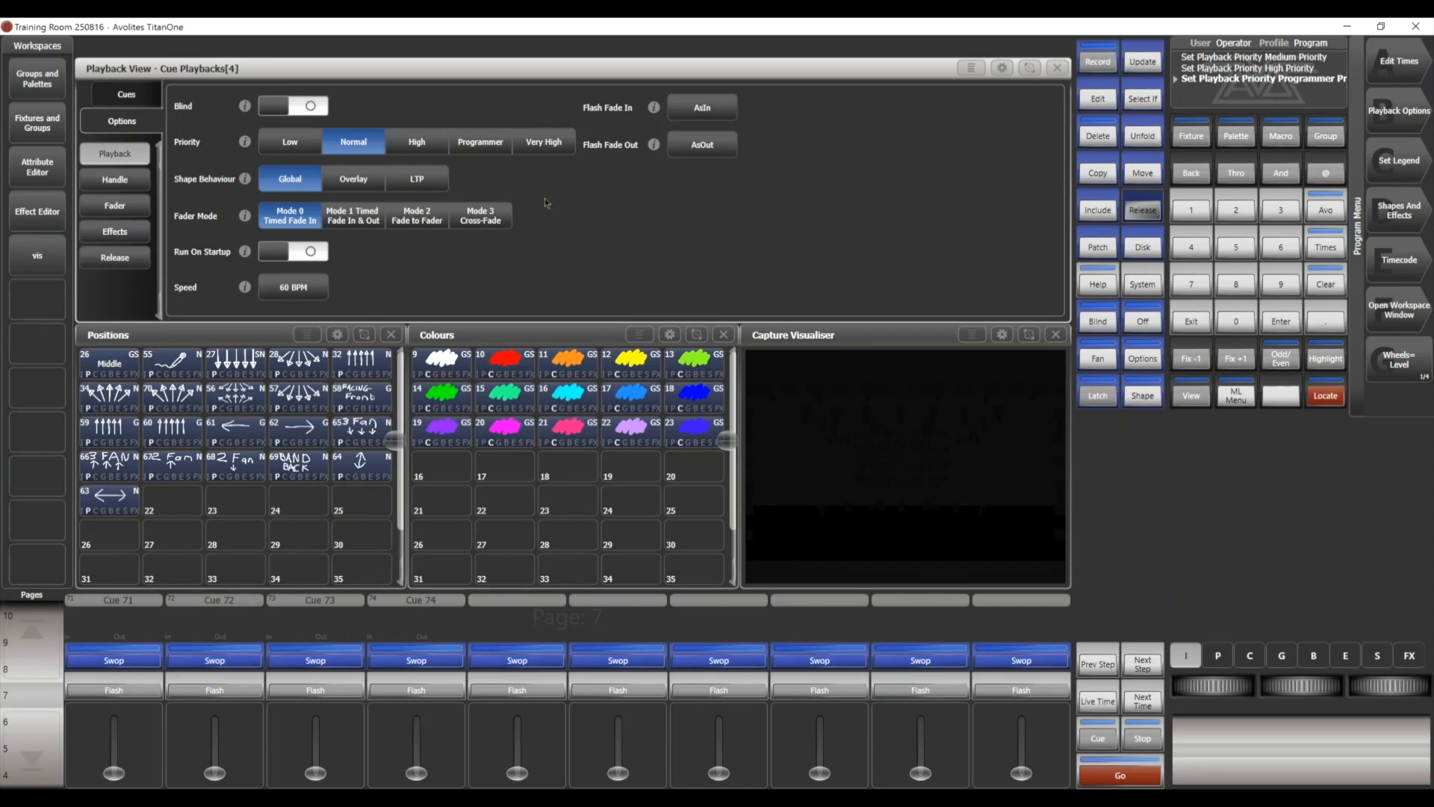
left_click(537, 147)
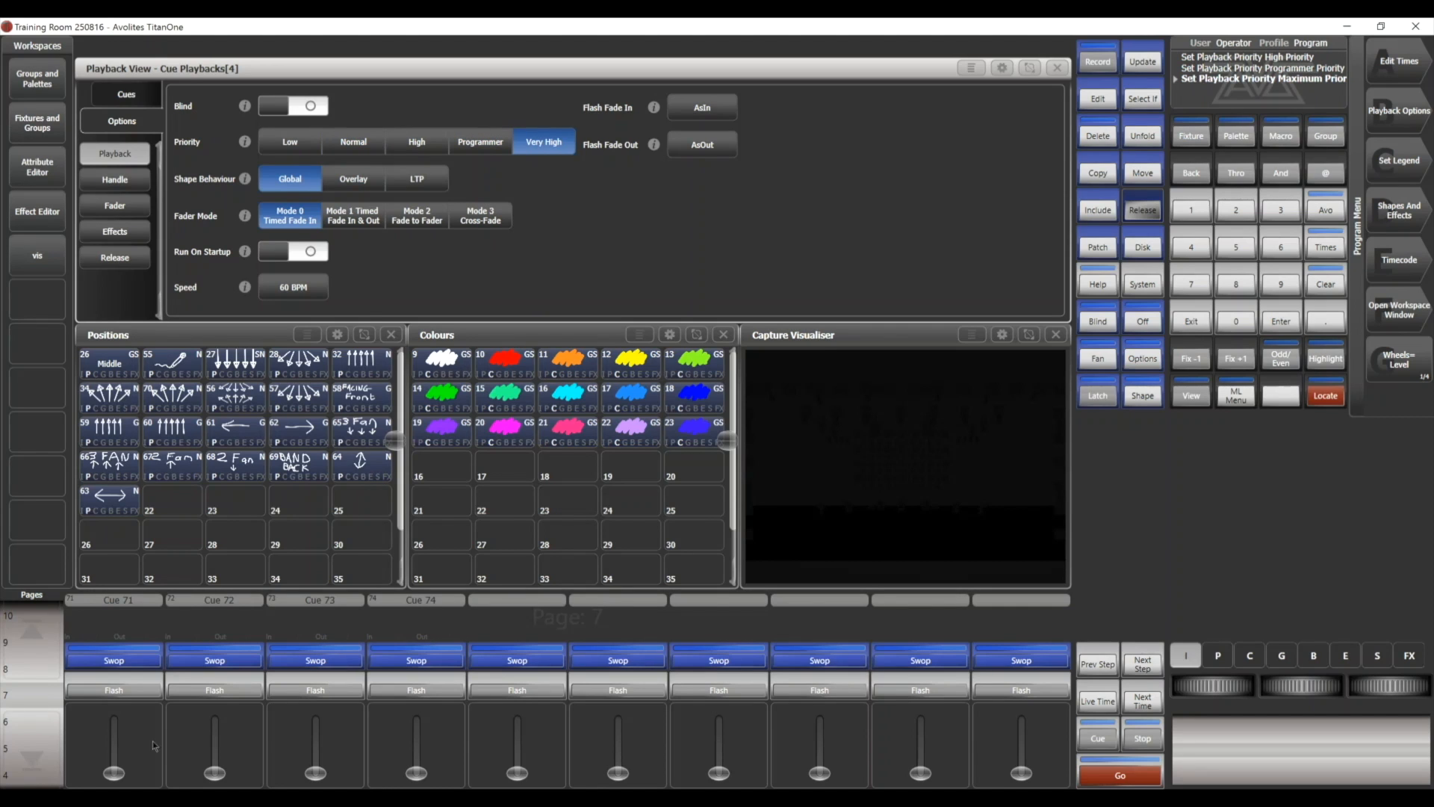
Bring Cues 71 to 74 up to full and release all playbacks by priority at the Programmer release priority
left_click_drag(115, 773, 144, 646)
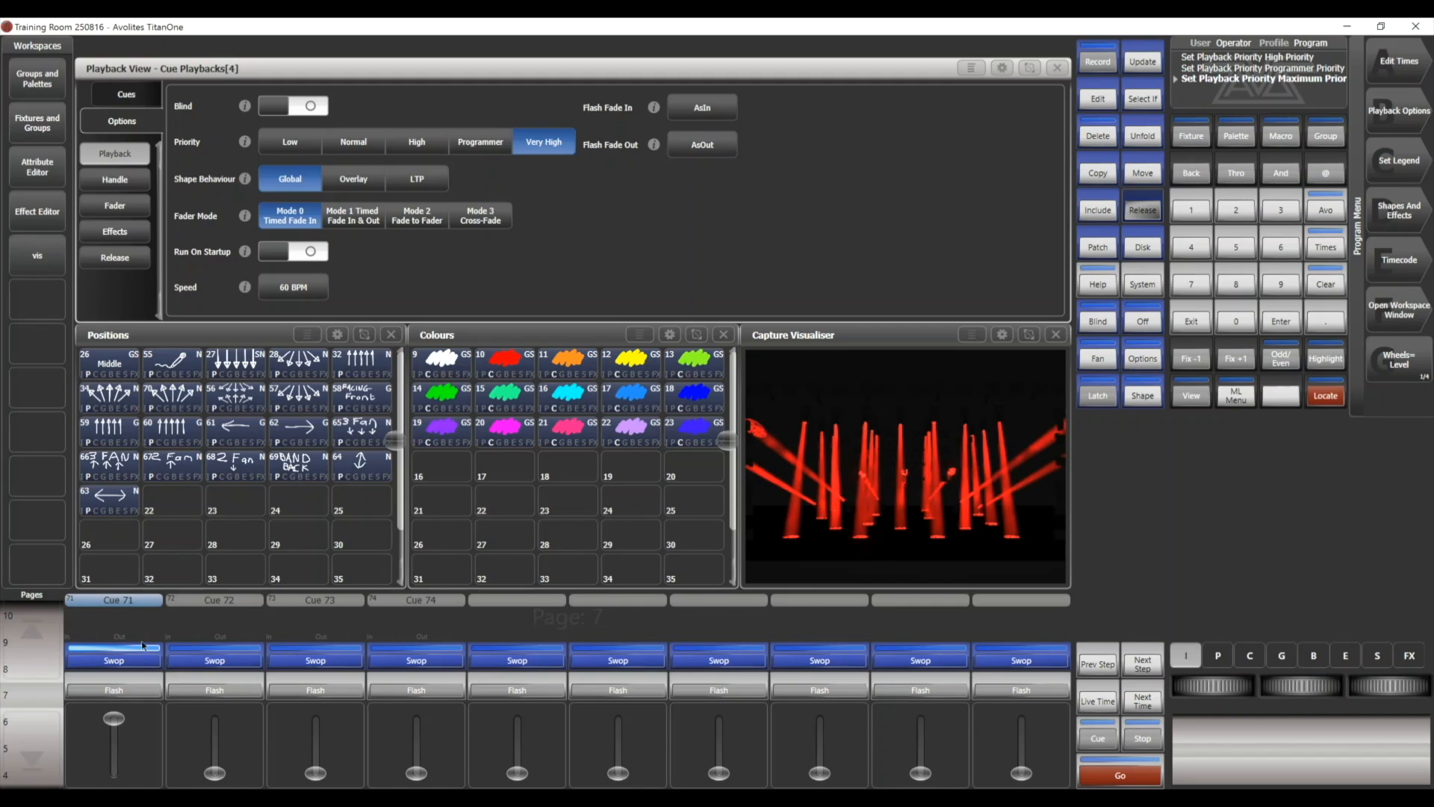
left_click_drag(221, 776, 216, 719)
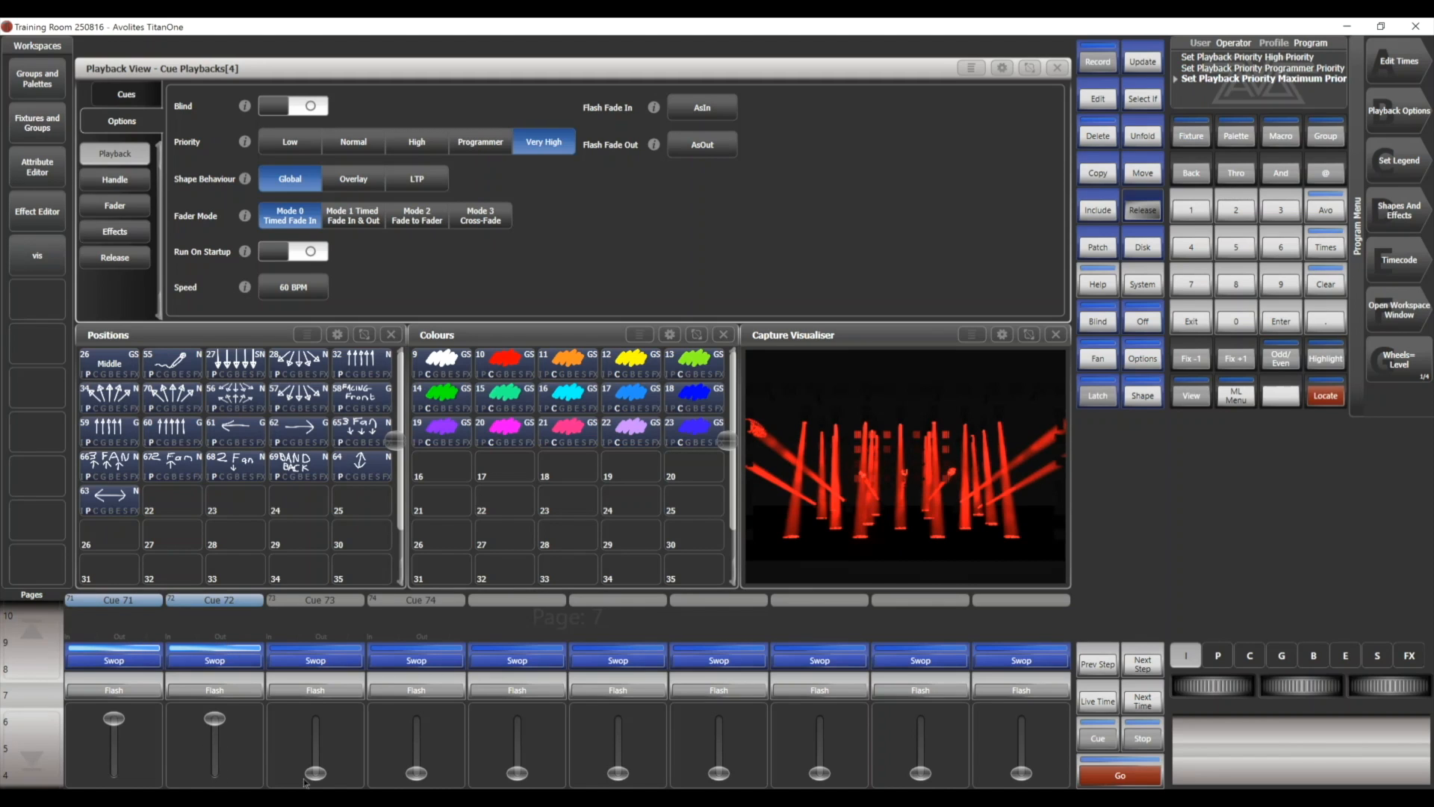
left_click_drag(324, 776, 317, 719)
left_click_drag(412, 772, 417, 718)
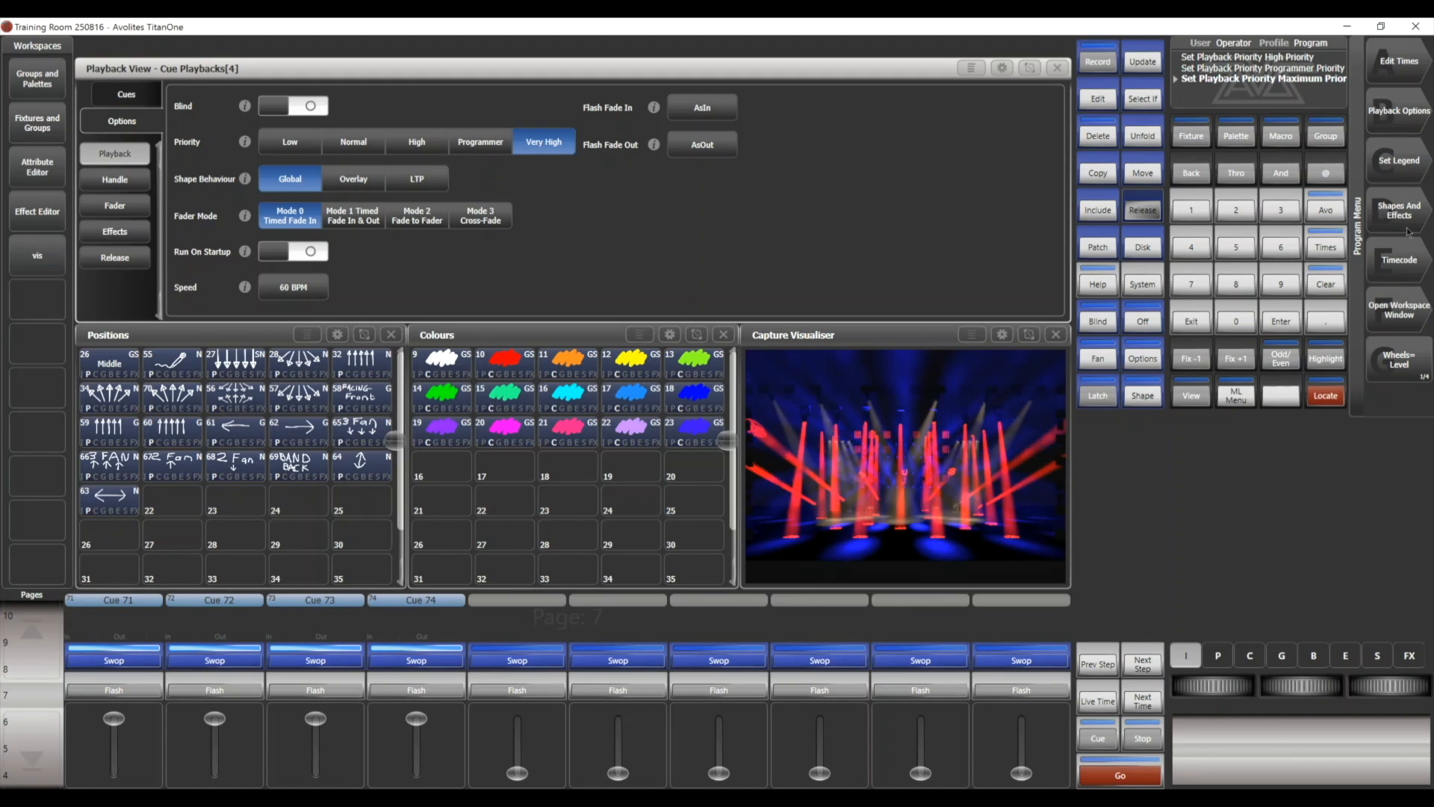
left_click(1152, 212)
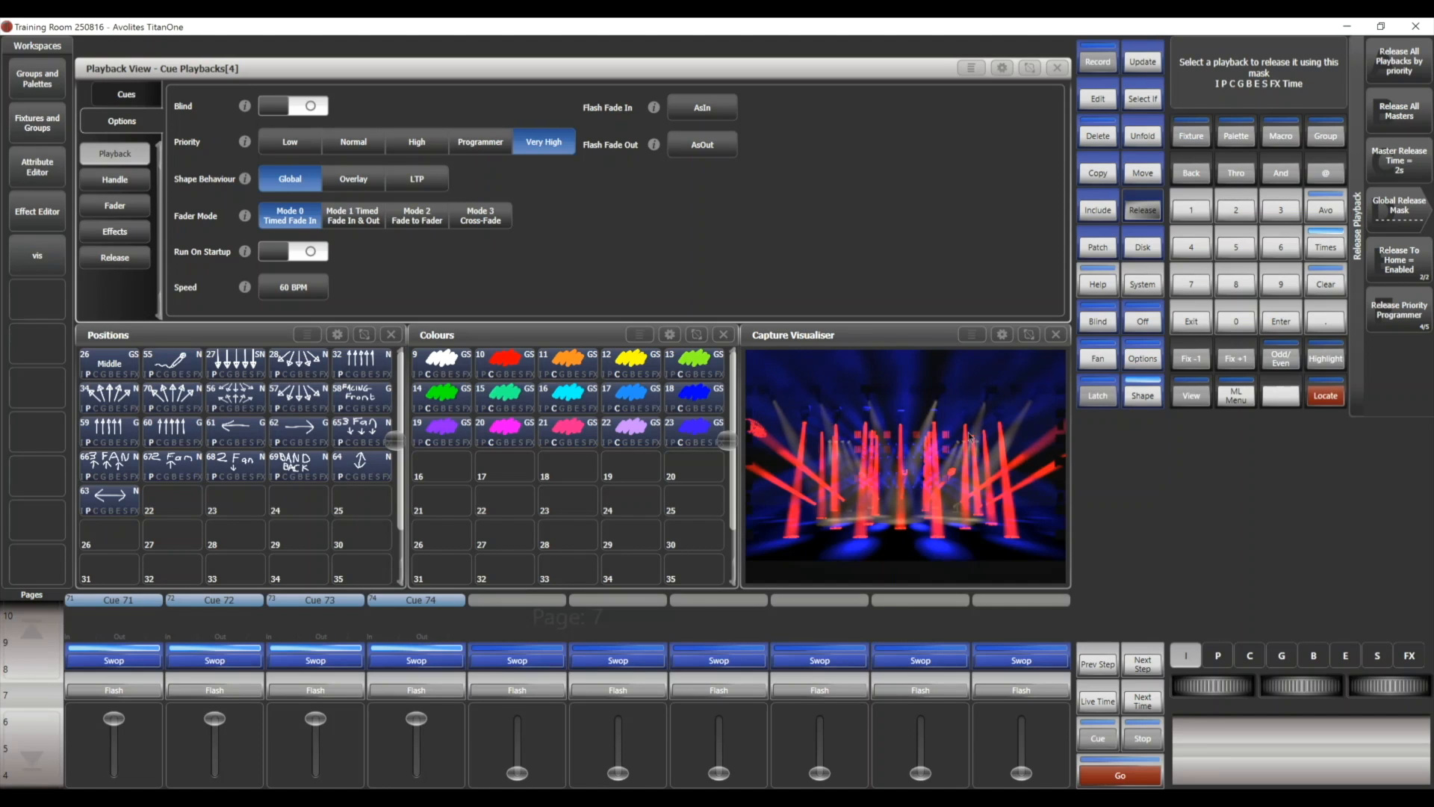
left_click(1394, 60)
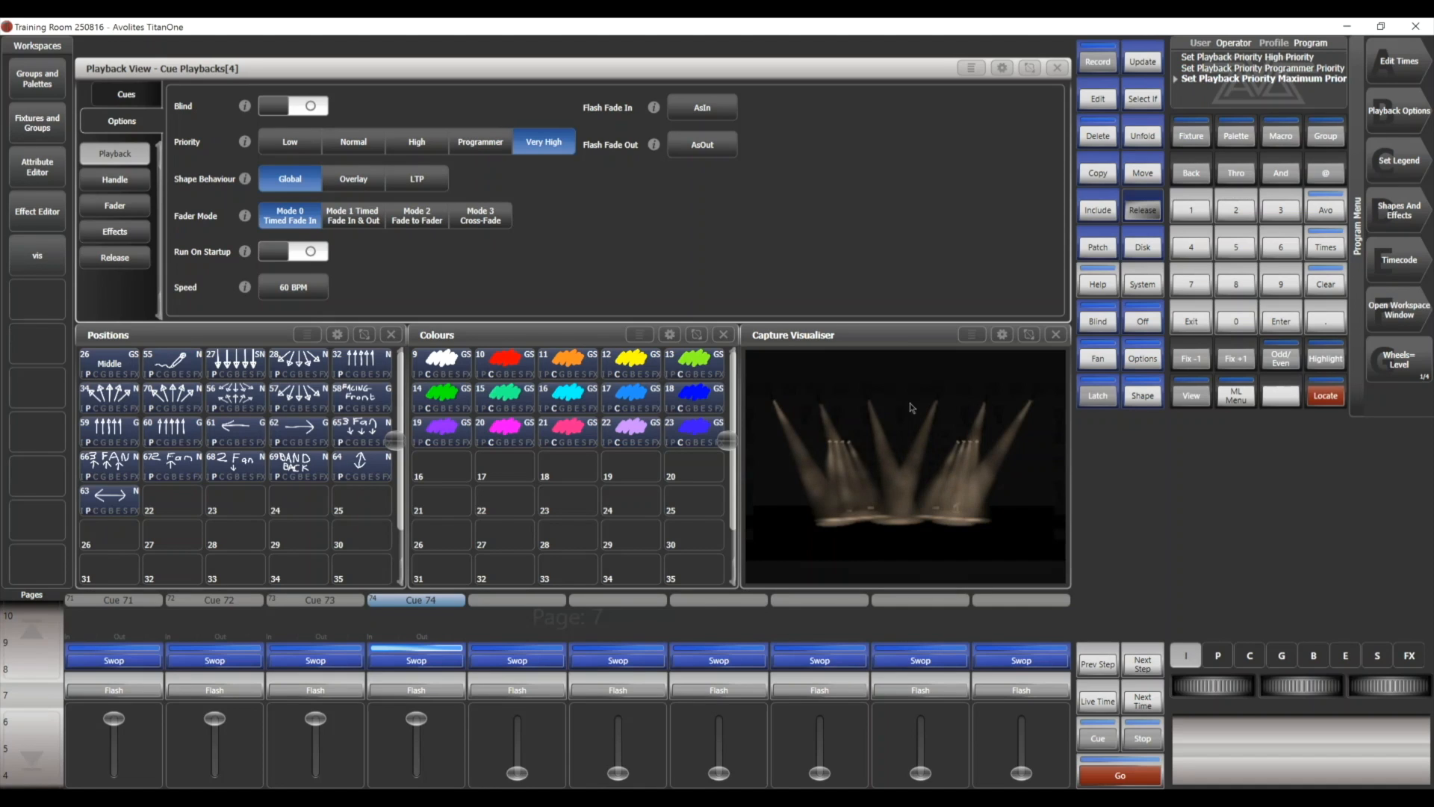
Cancel the stray number entry, set the release priority to Very High and release all playbacks by priority
type("5")
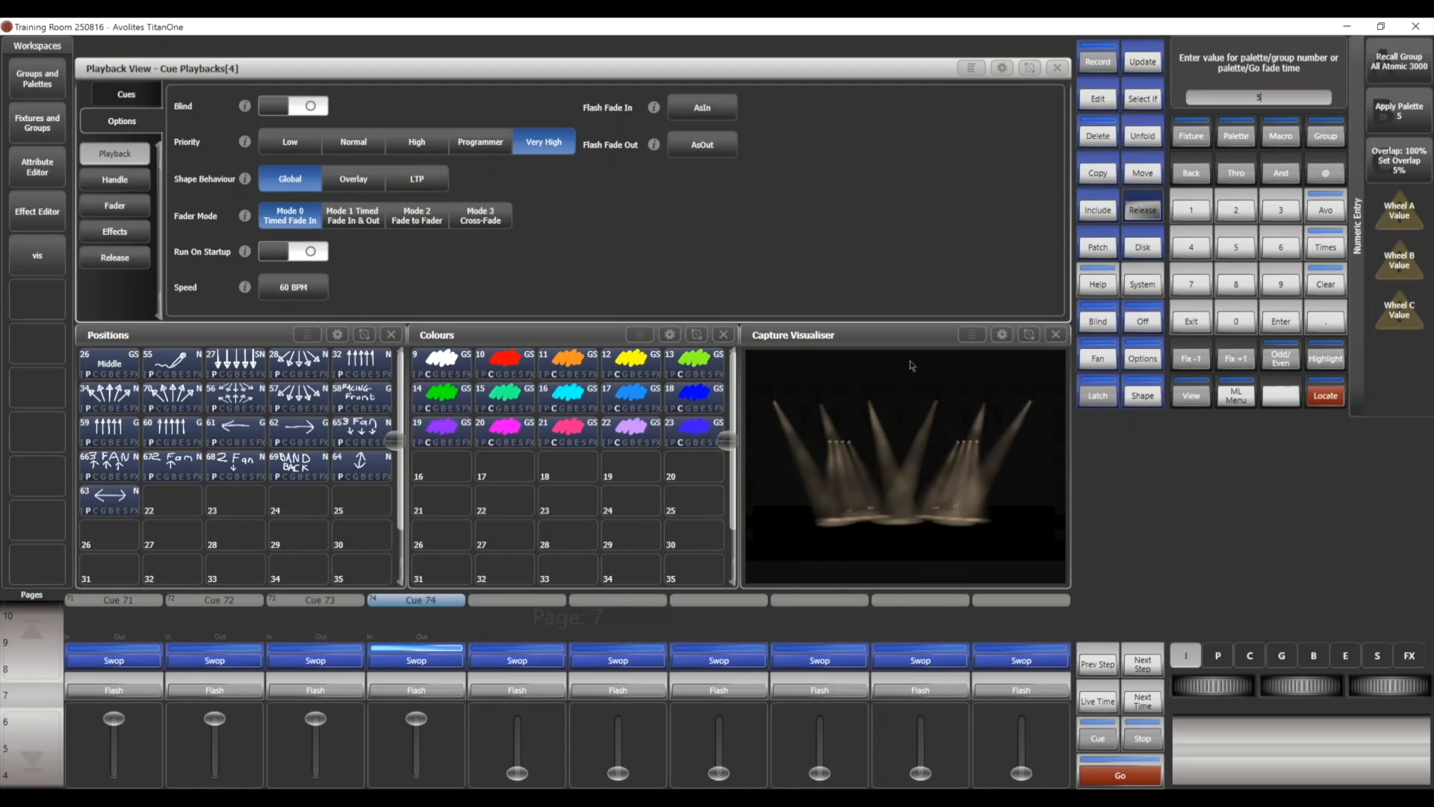
key("Escape")
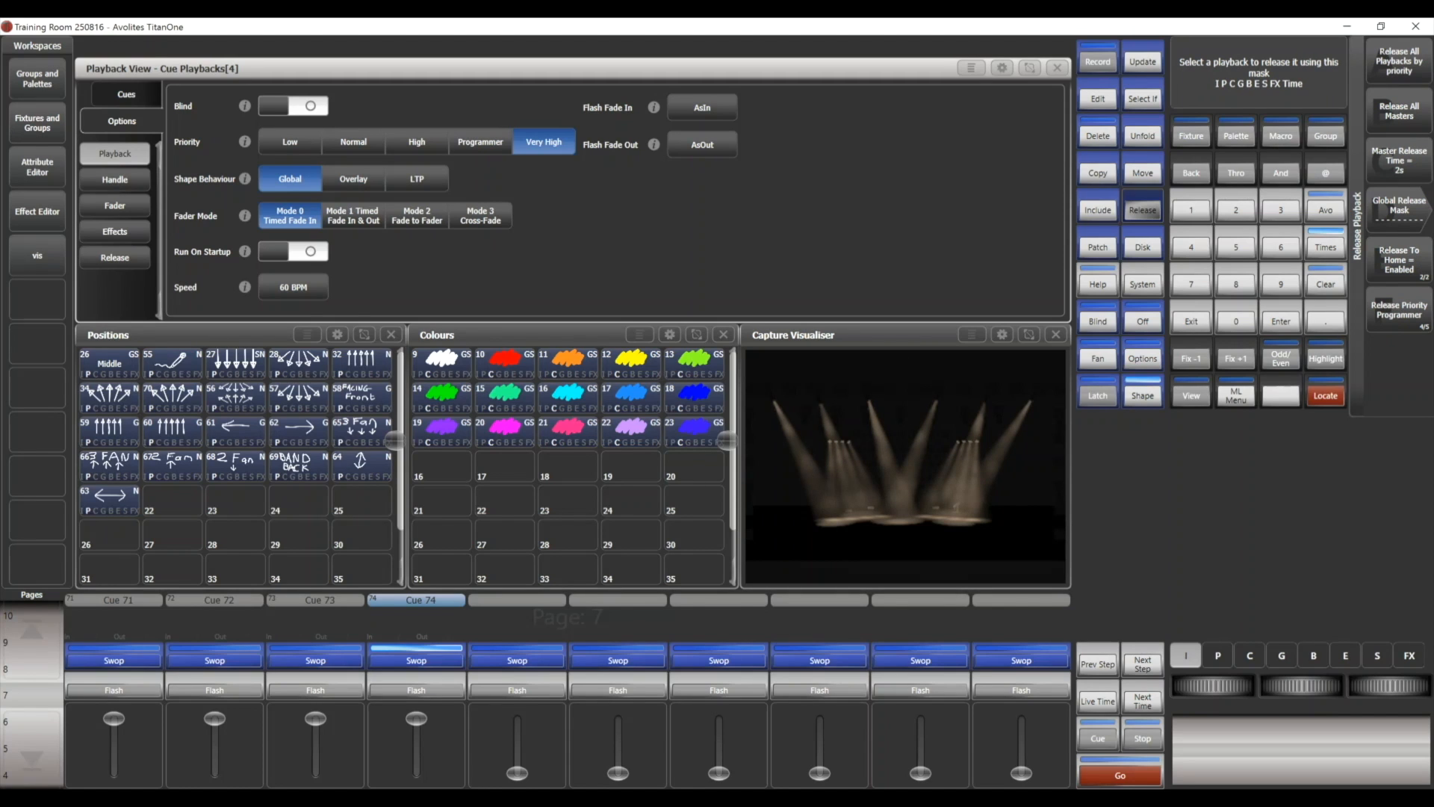
left_click(1379, 329)
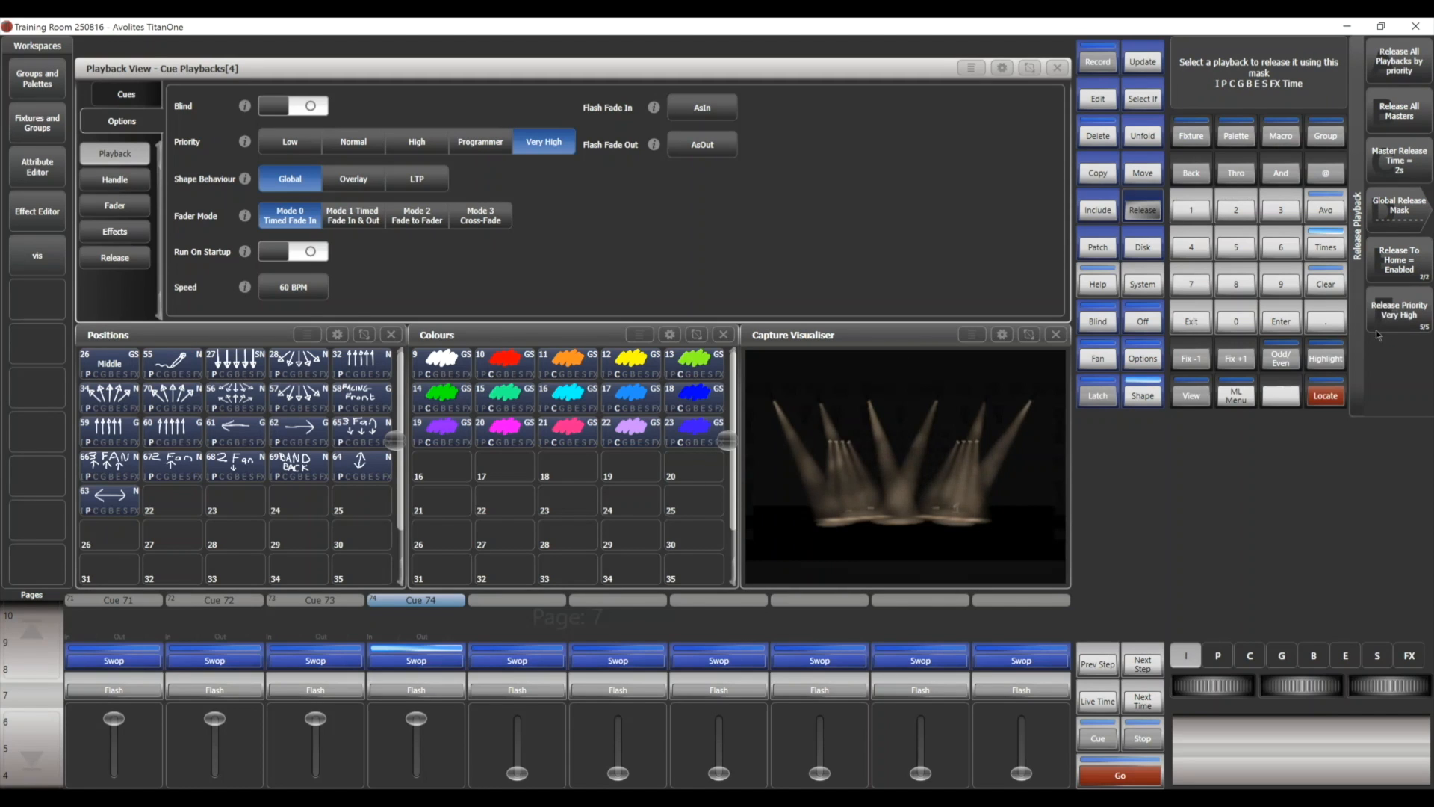
left_click(1408, 64)
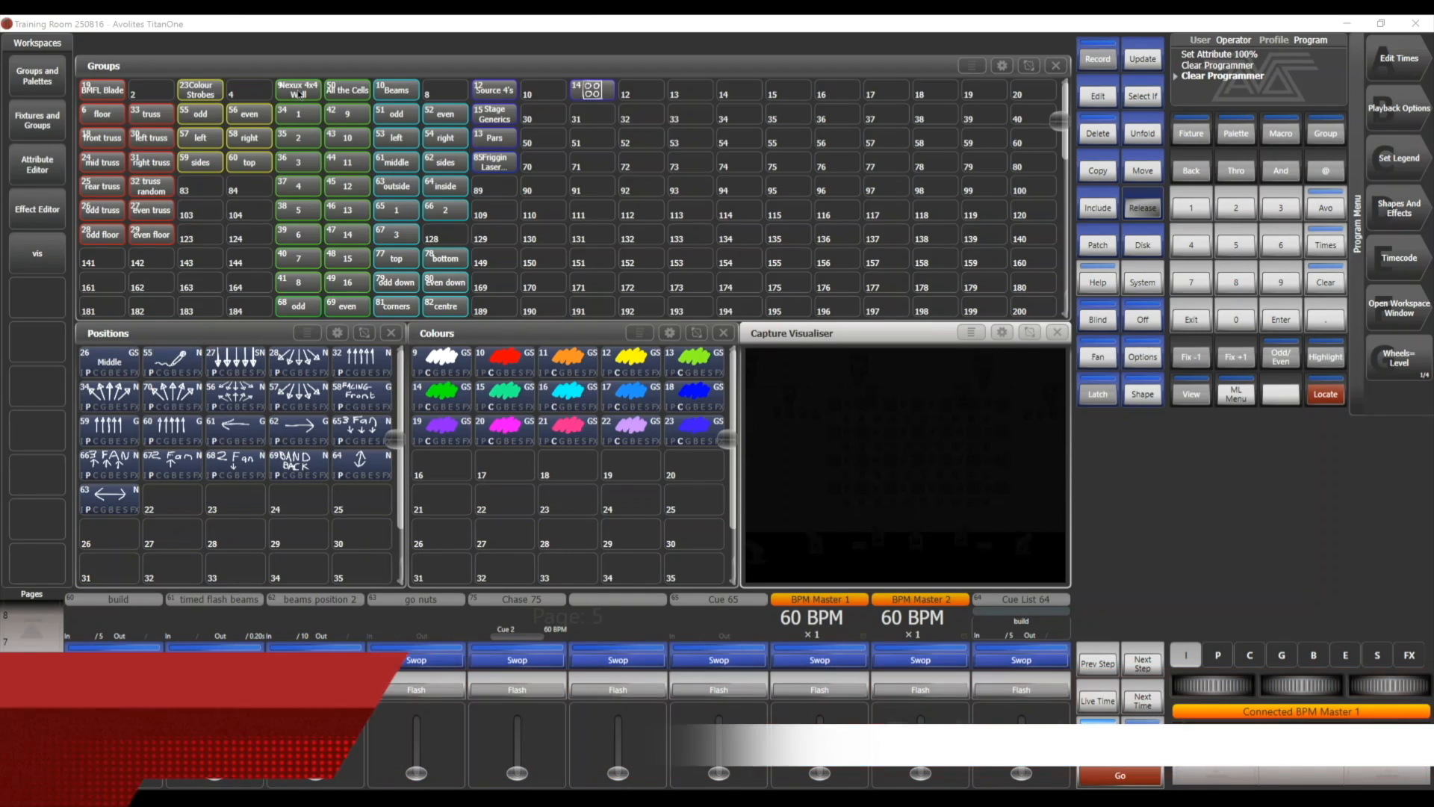
Select cells 1, 4, 6, 7, 10, 11, 13 and 16 of the Nexus 4x4 Wall group and adjust their dimmer
left_click(298, 94)
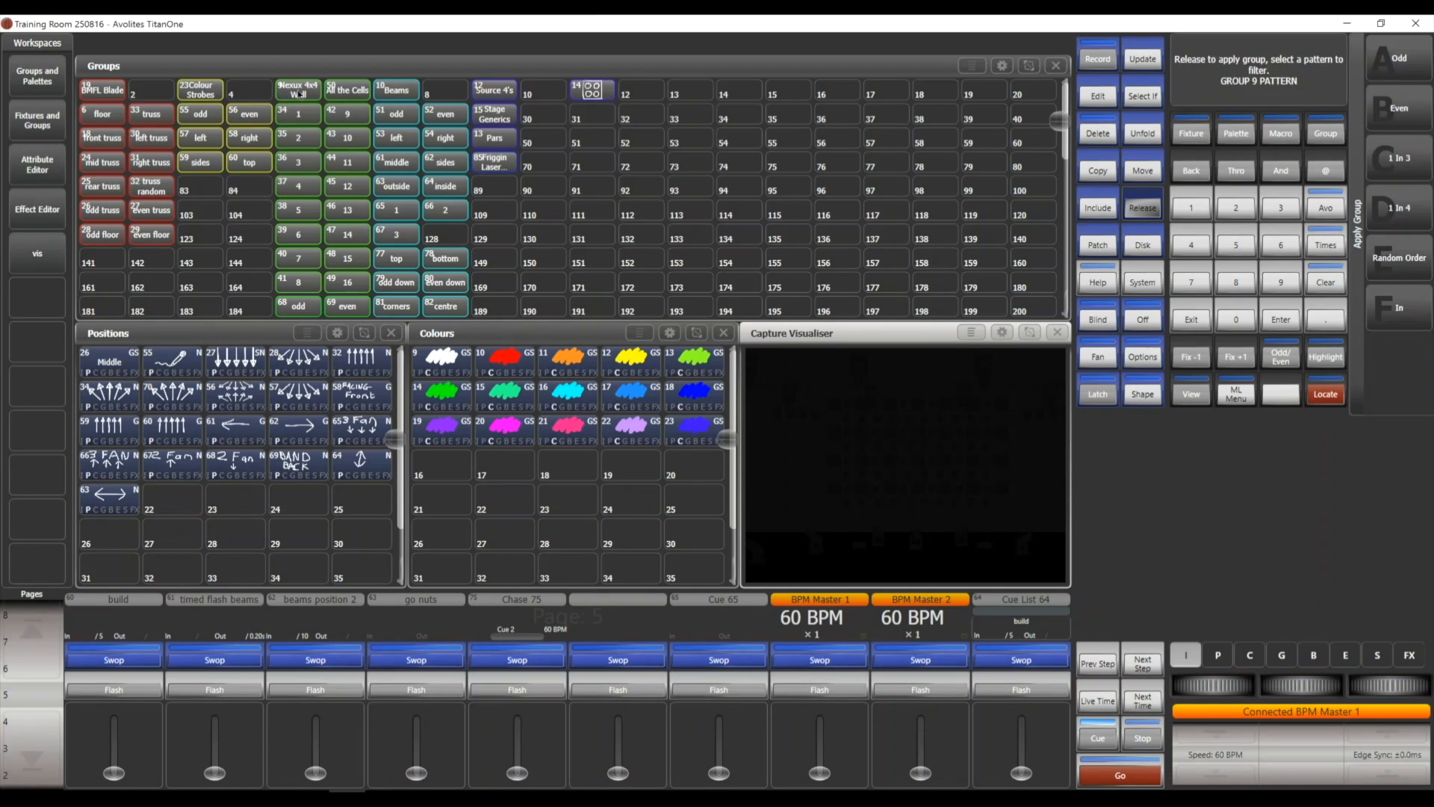
left_click(35, 161)
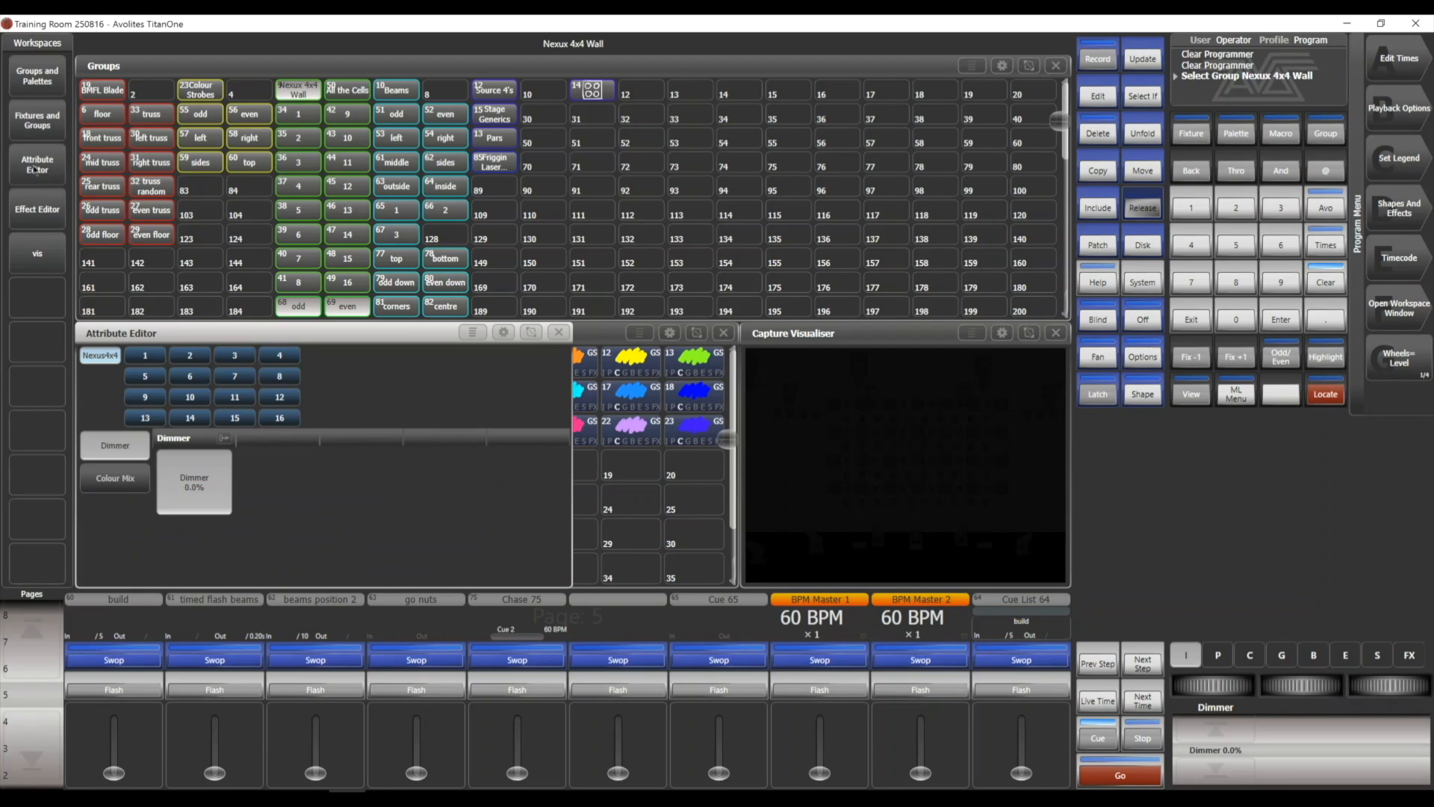
left_click(153, 358)
left_click(192, 378)
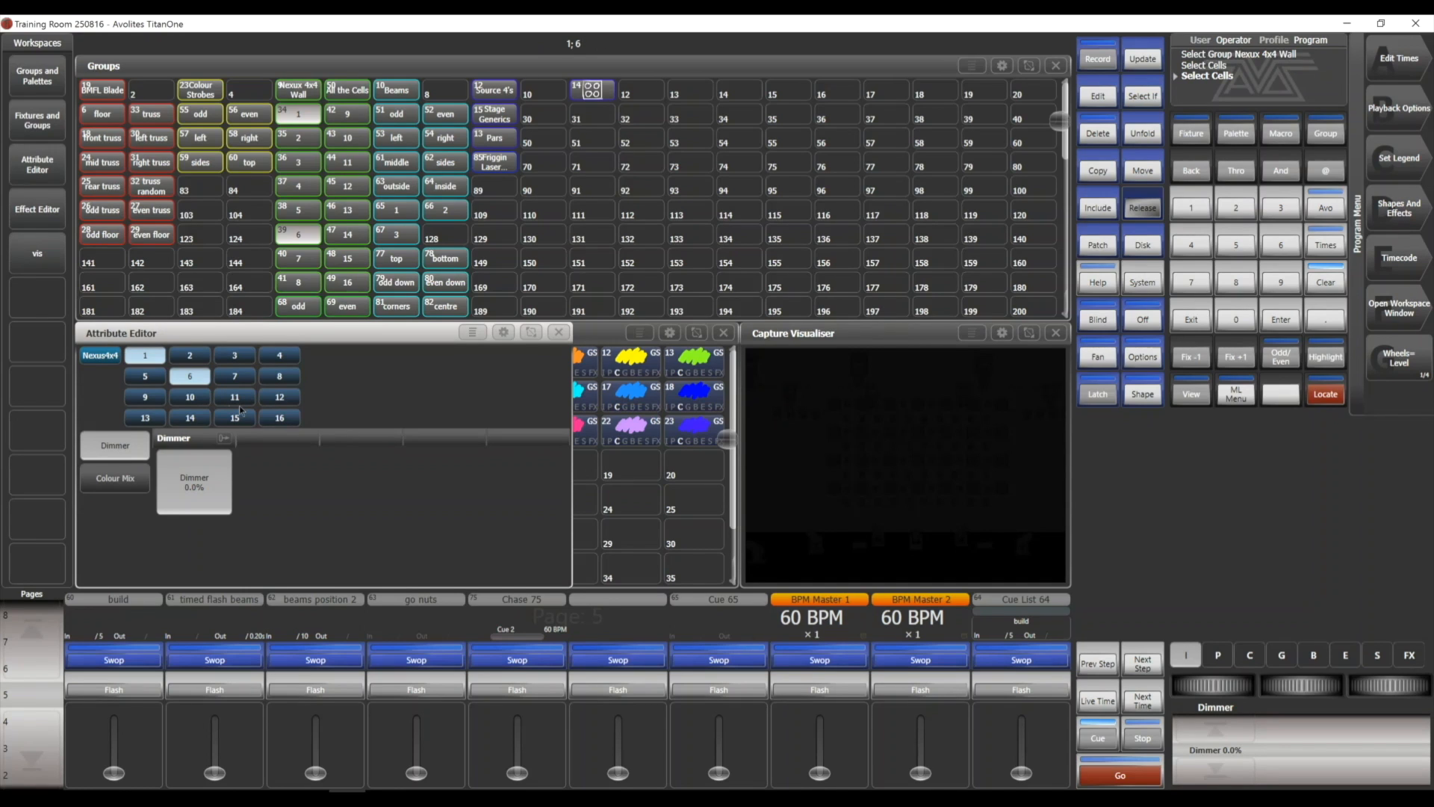
left_click(235, 397)
left_click(279, 417)
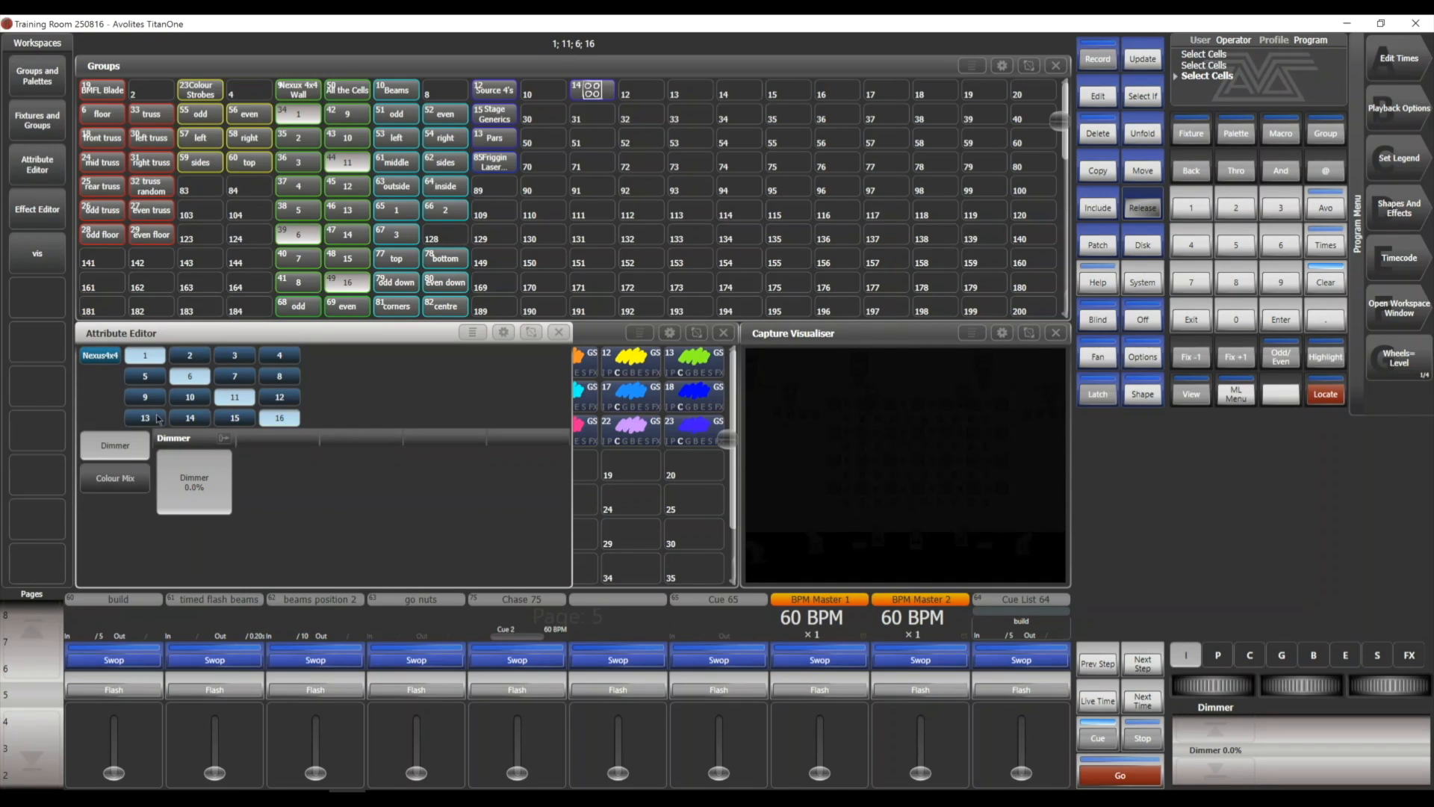
left_click(152, 421)
left_click(185, 399)
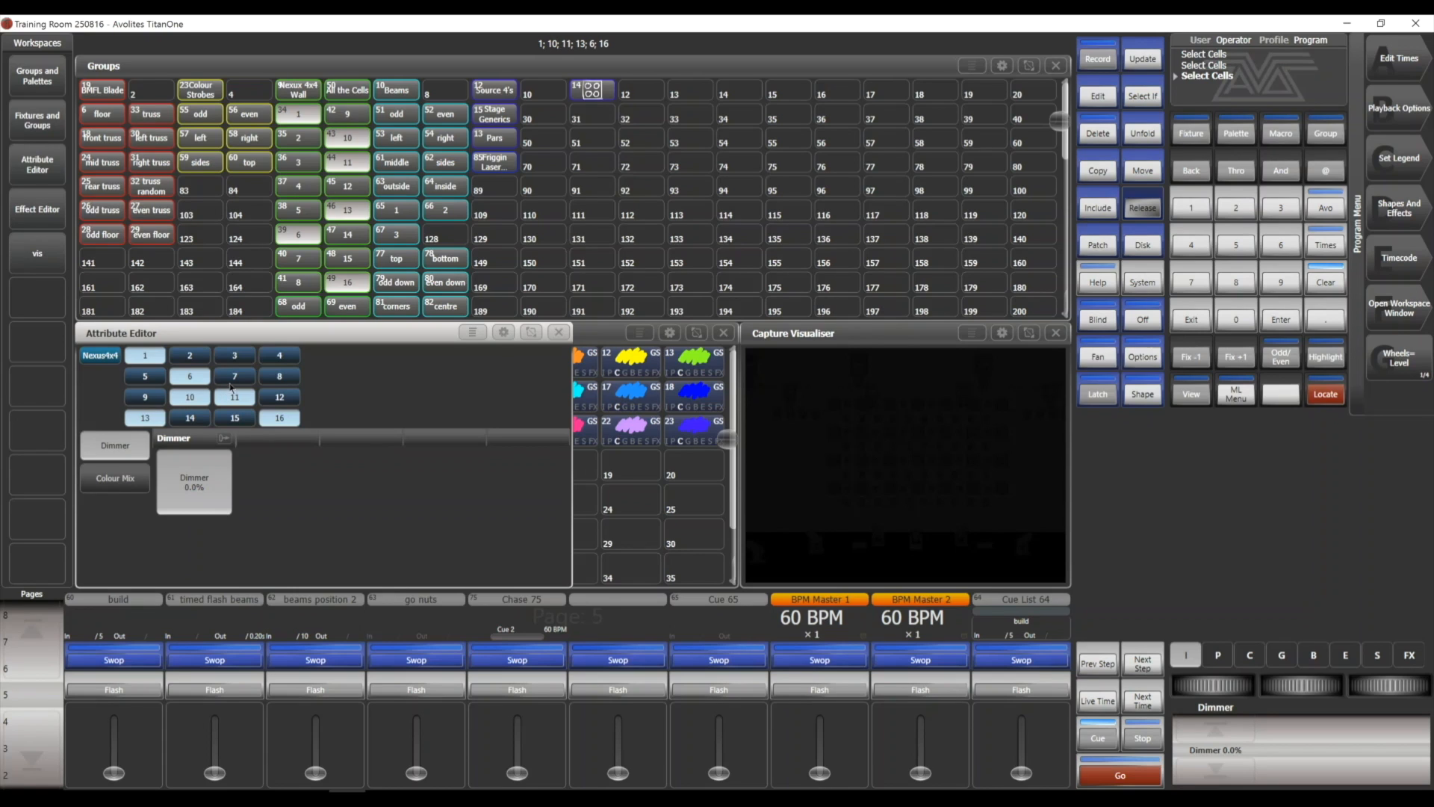
left_click(235, 376)
left_click(280, 355)
left_click_drag(195, 475, 482, 508)
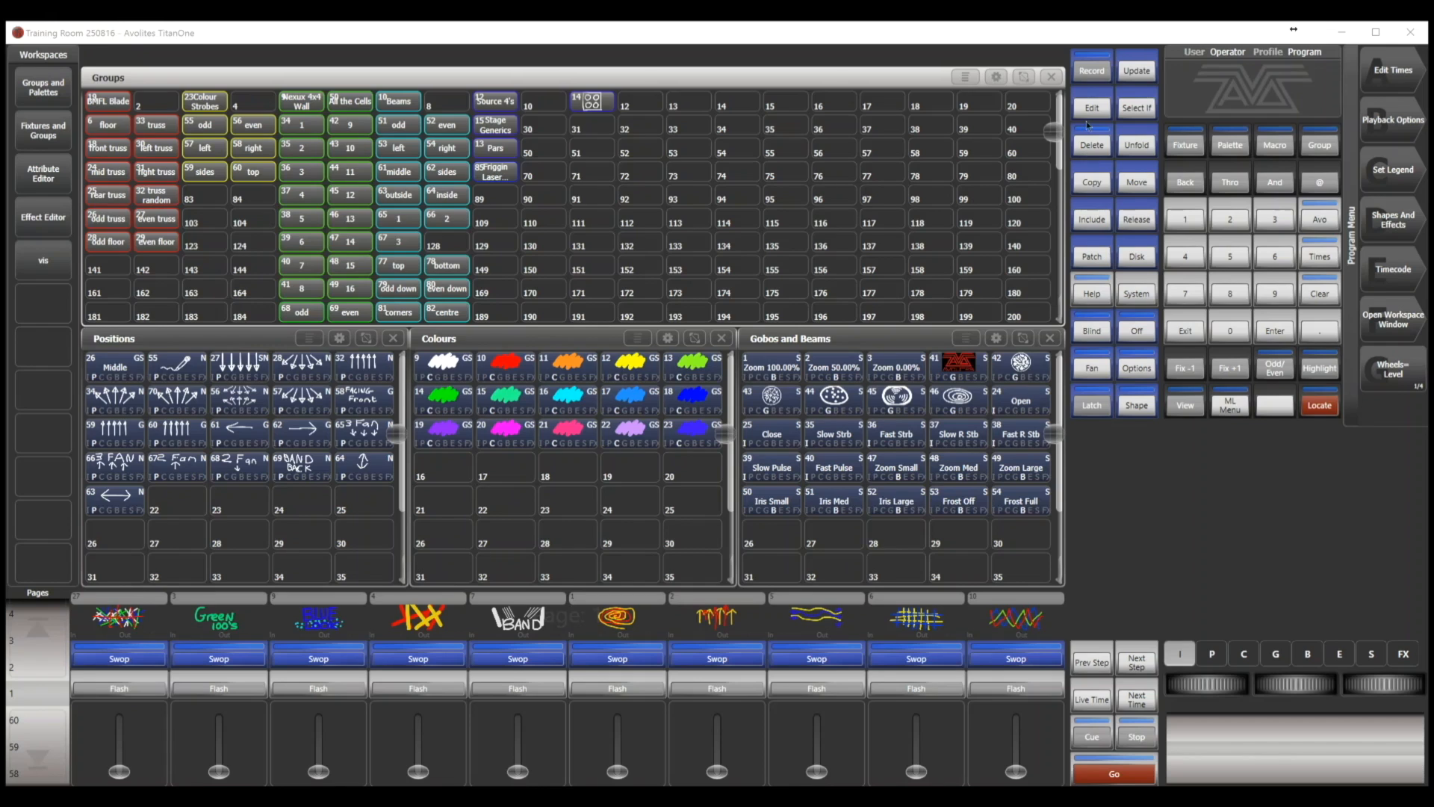
Examine the console's current session and other network sessions in the TitanNet Sessions view, and close it
left_click(1133, 255)
left_click(1396, 370)
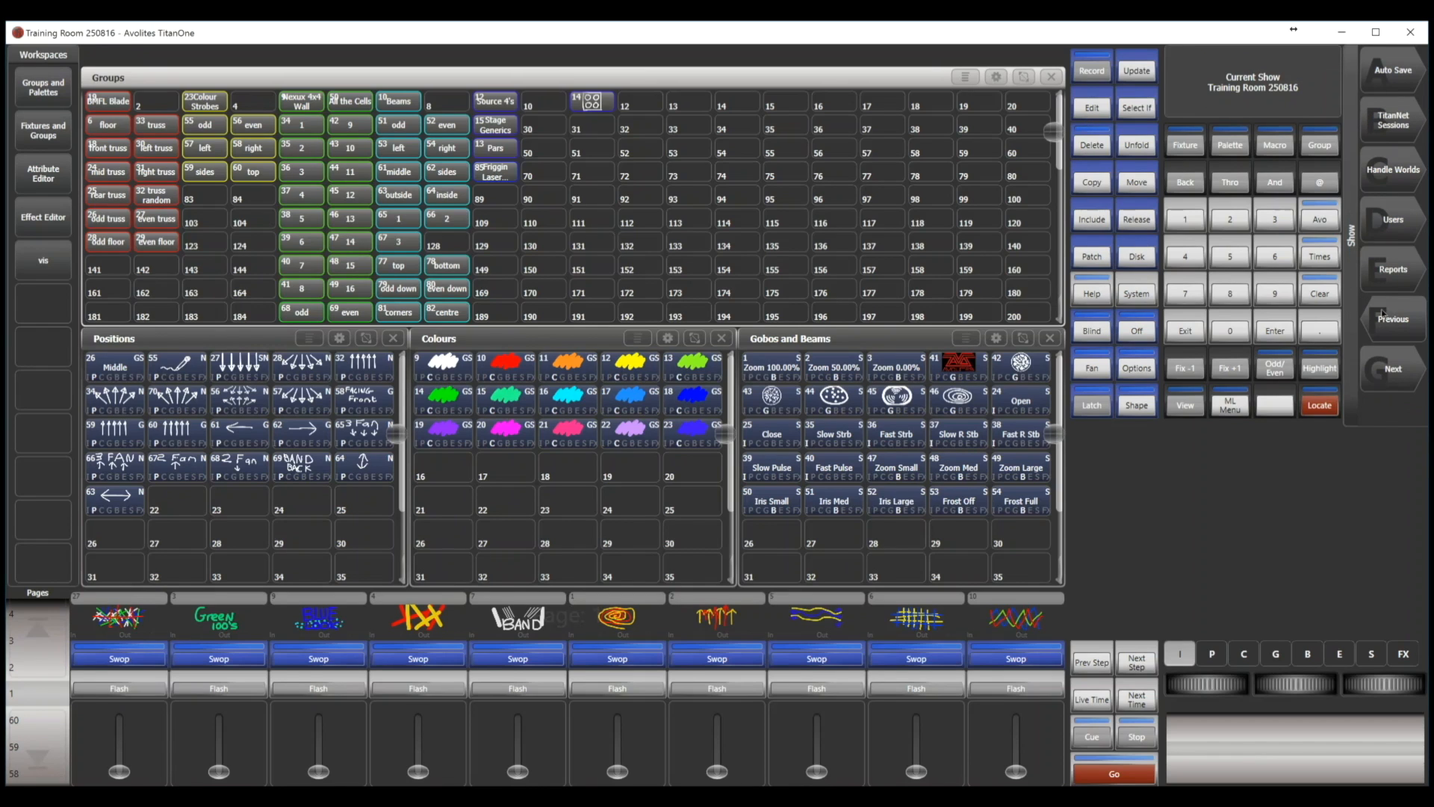
left_click(1391, 117)
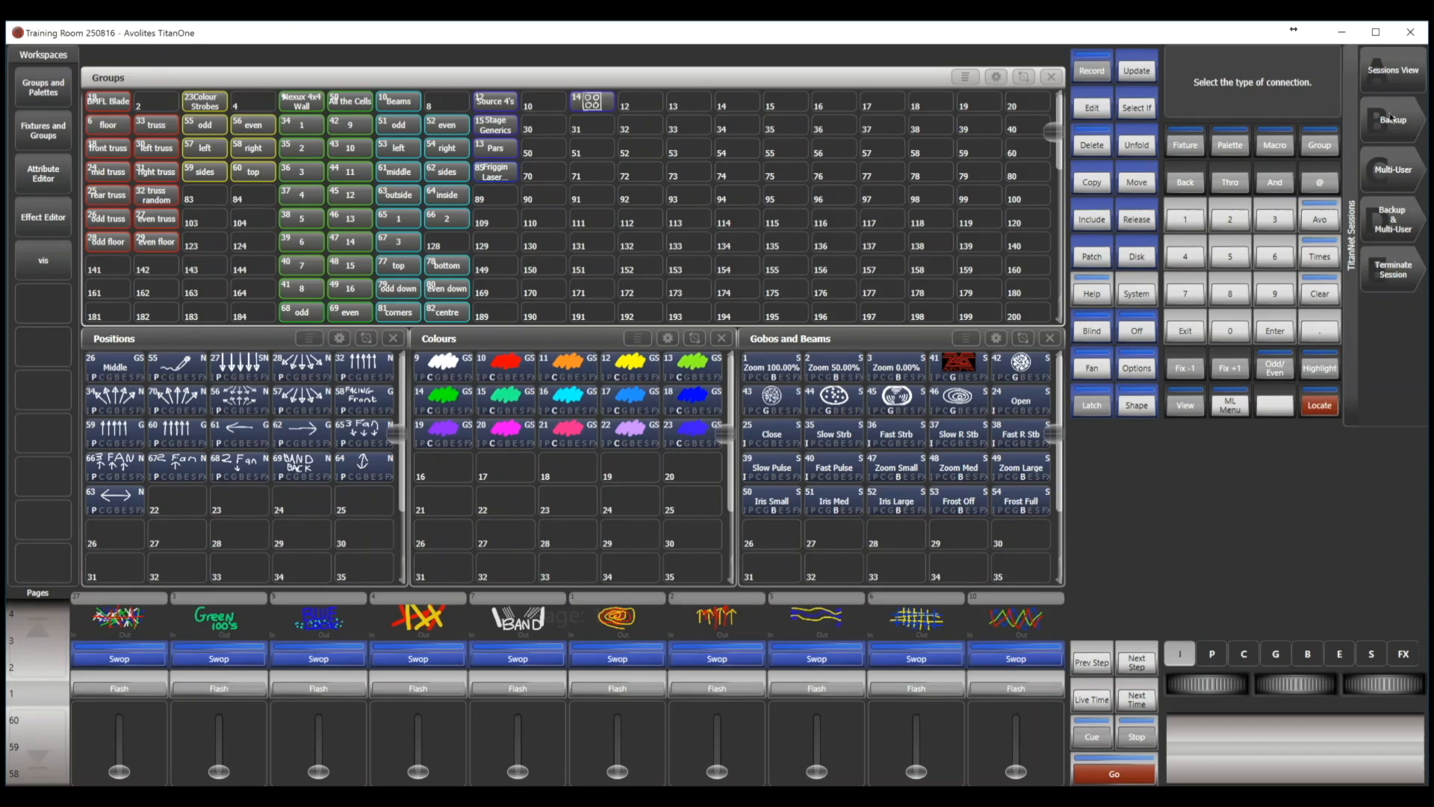
left_click(1394, 72)
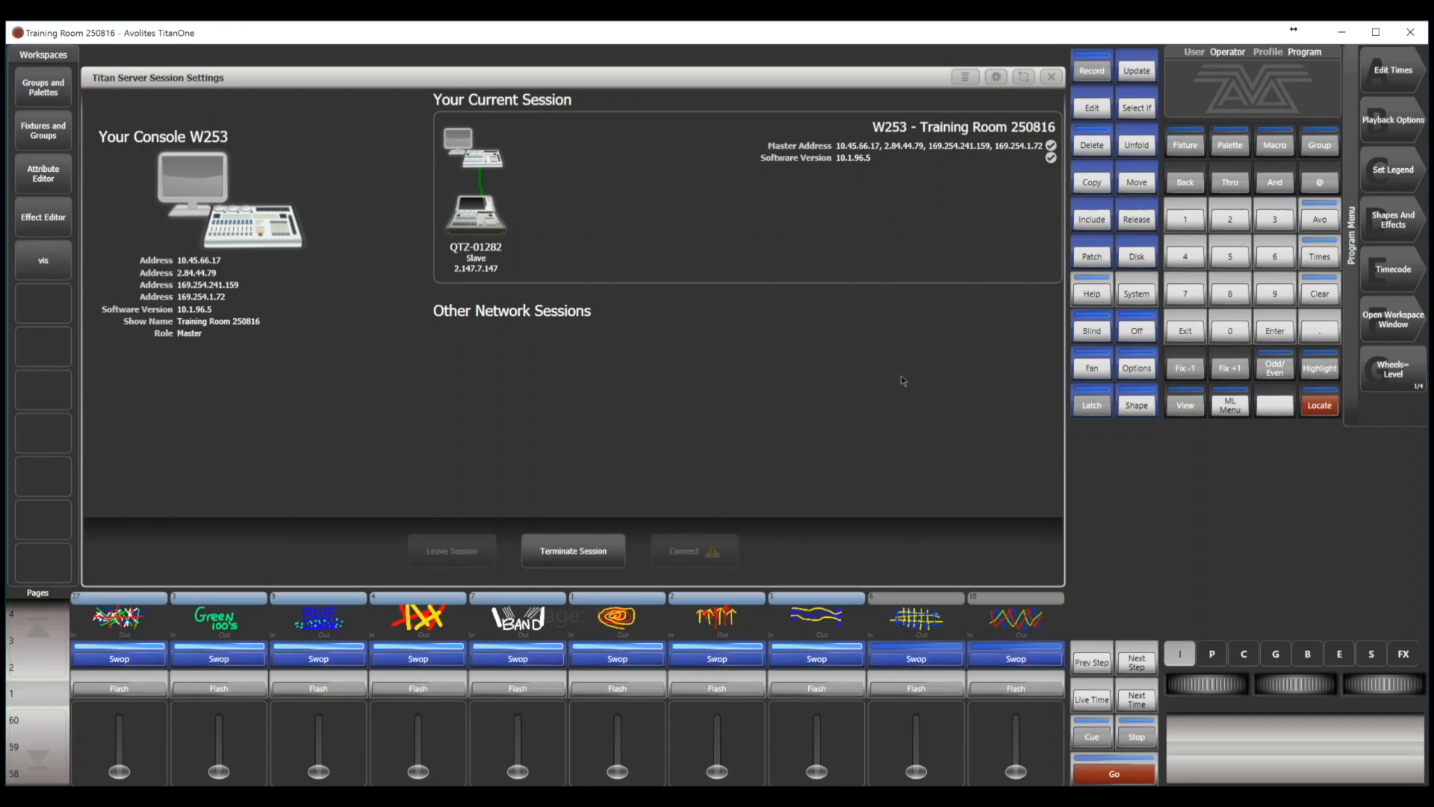
left_click(1052, 77)
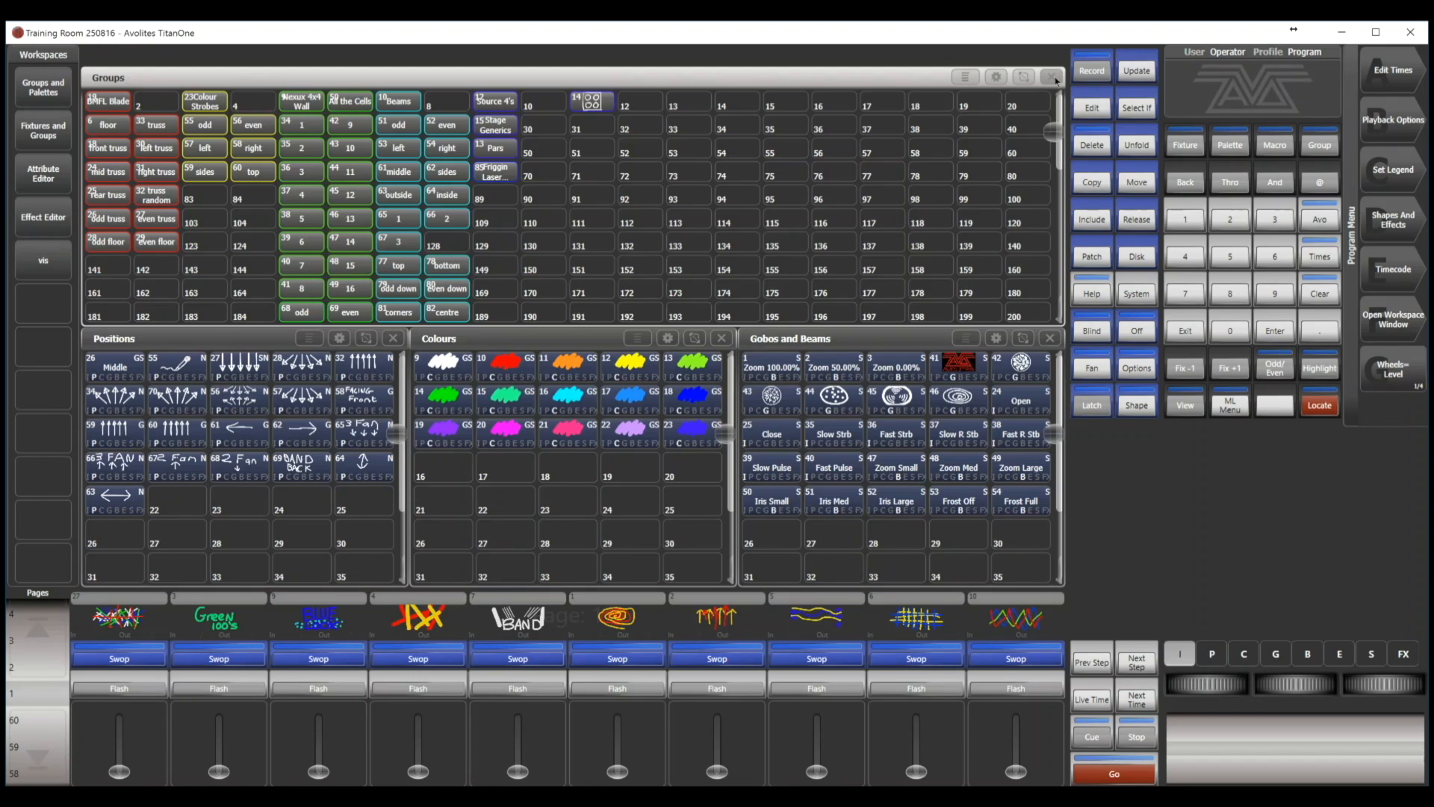
Open the Capture Visualiser workspace window
left_click(1389, 310)
left_click(1391, 220)
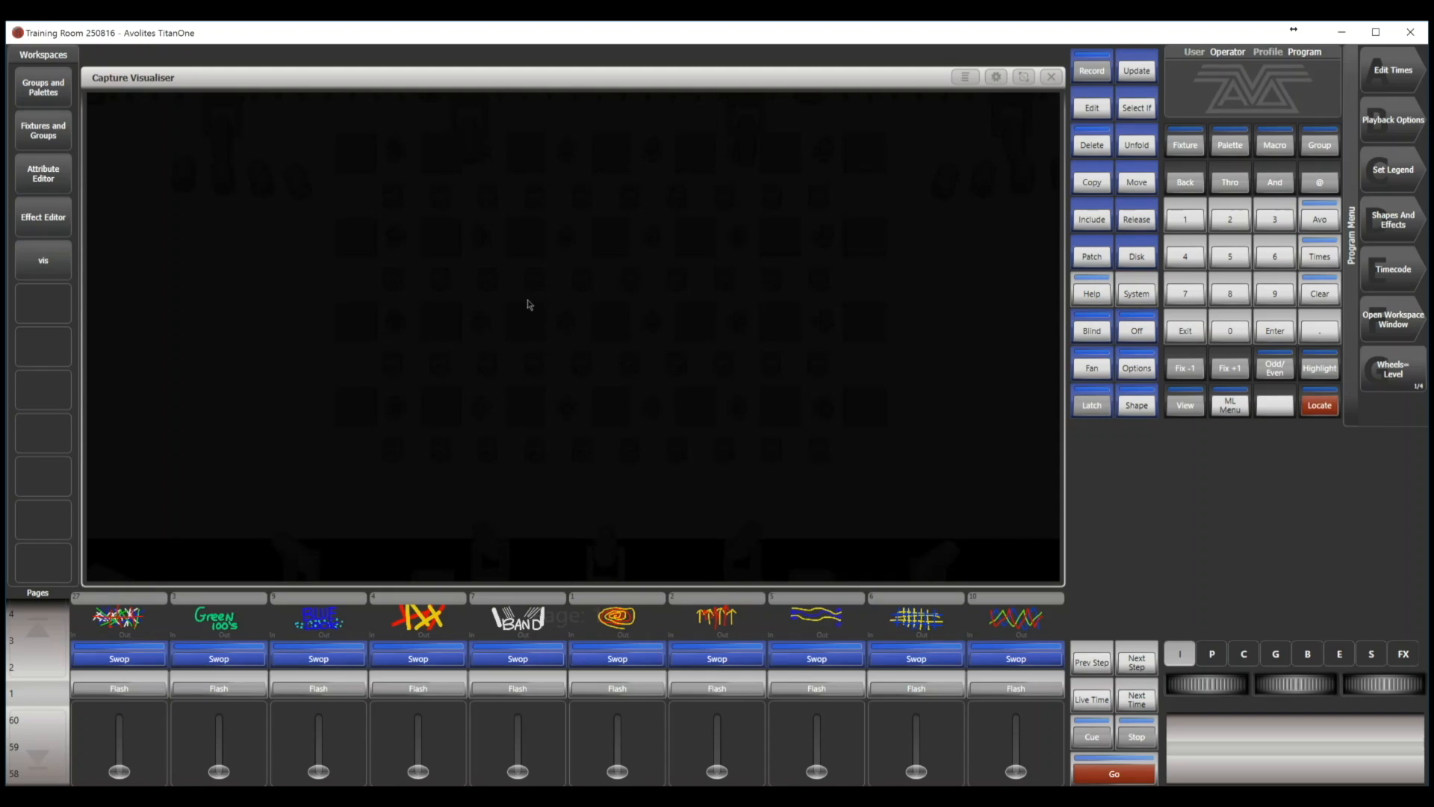
key("q")
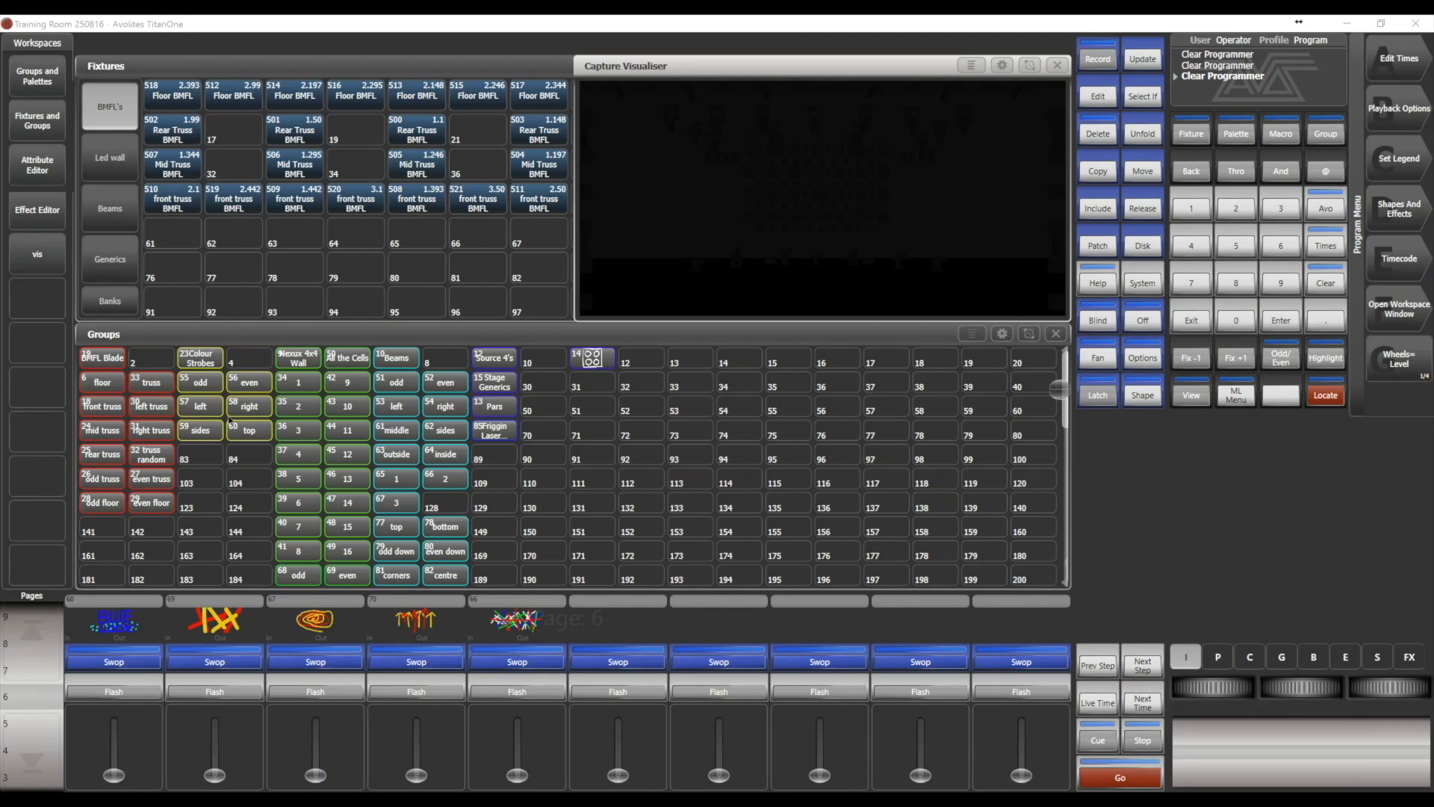
Set the front truss group to 100% dimmer and create a Tilt Saw shape on it with phase 36° and spread 10
left_click(100, 407)
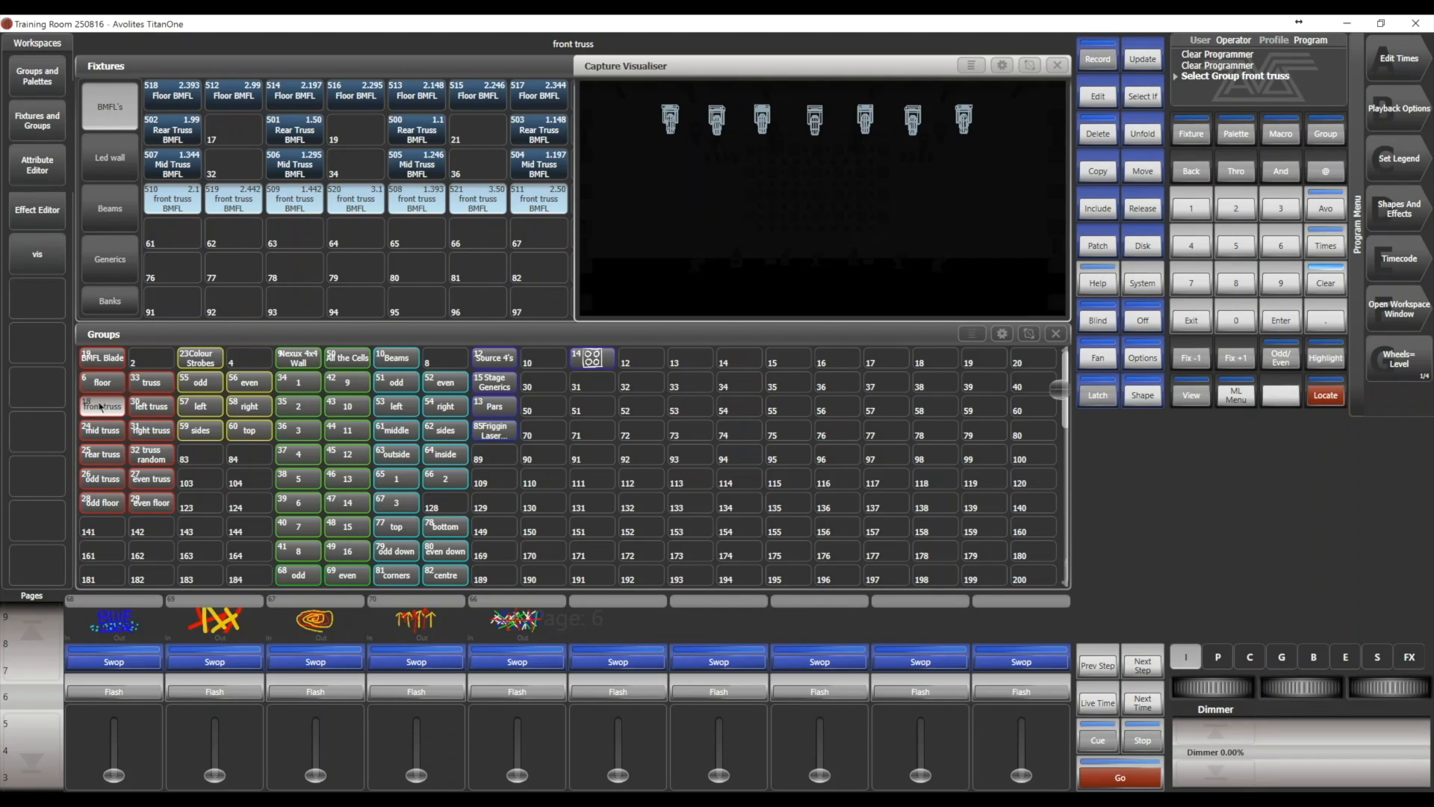
left_click(1224, 743)
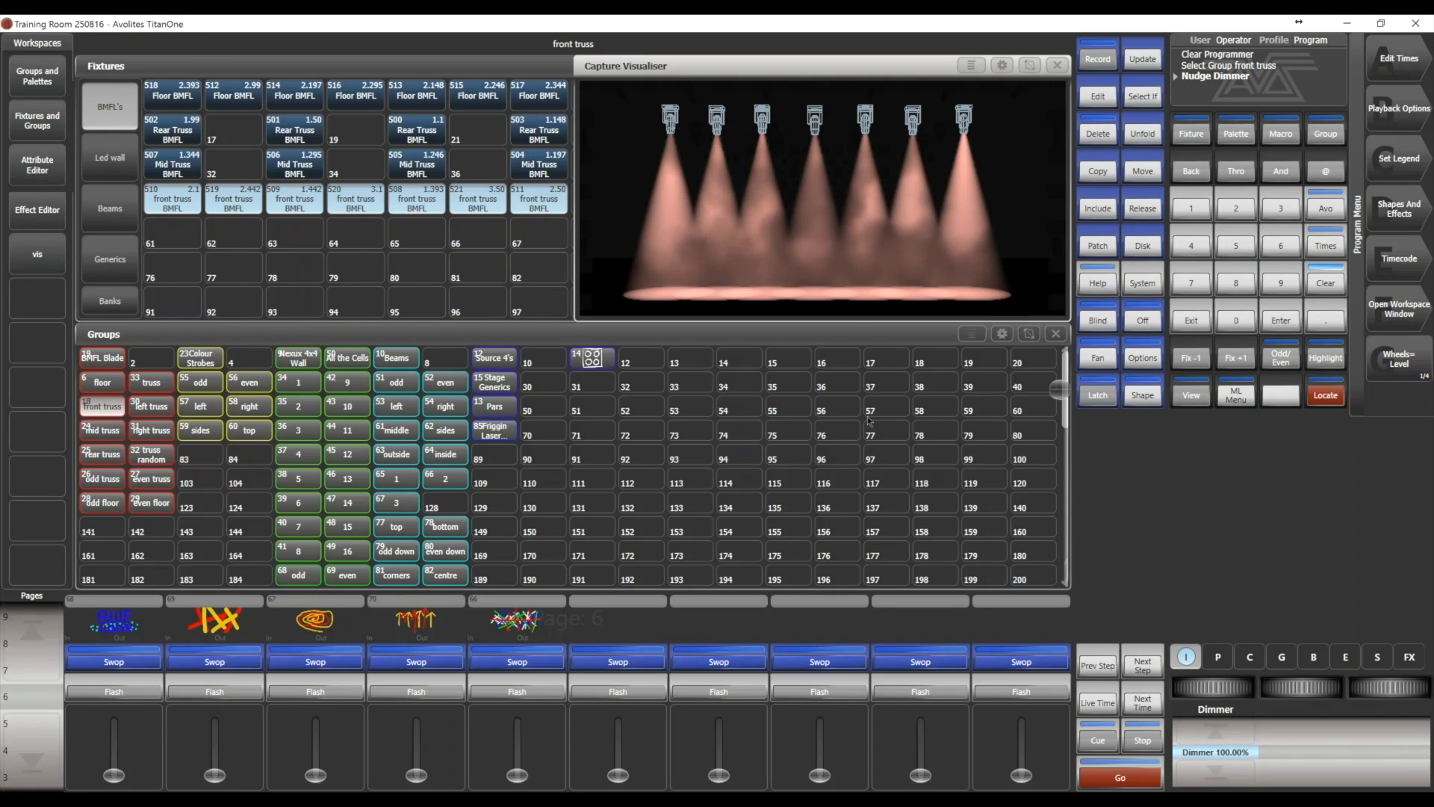
left_click(1390, 210)
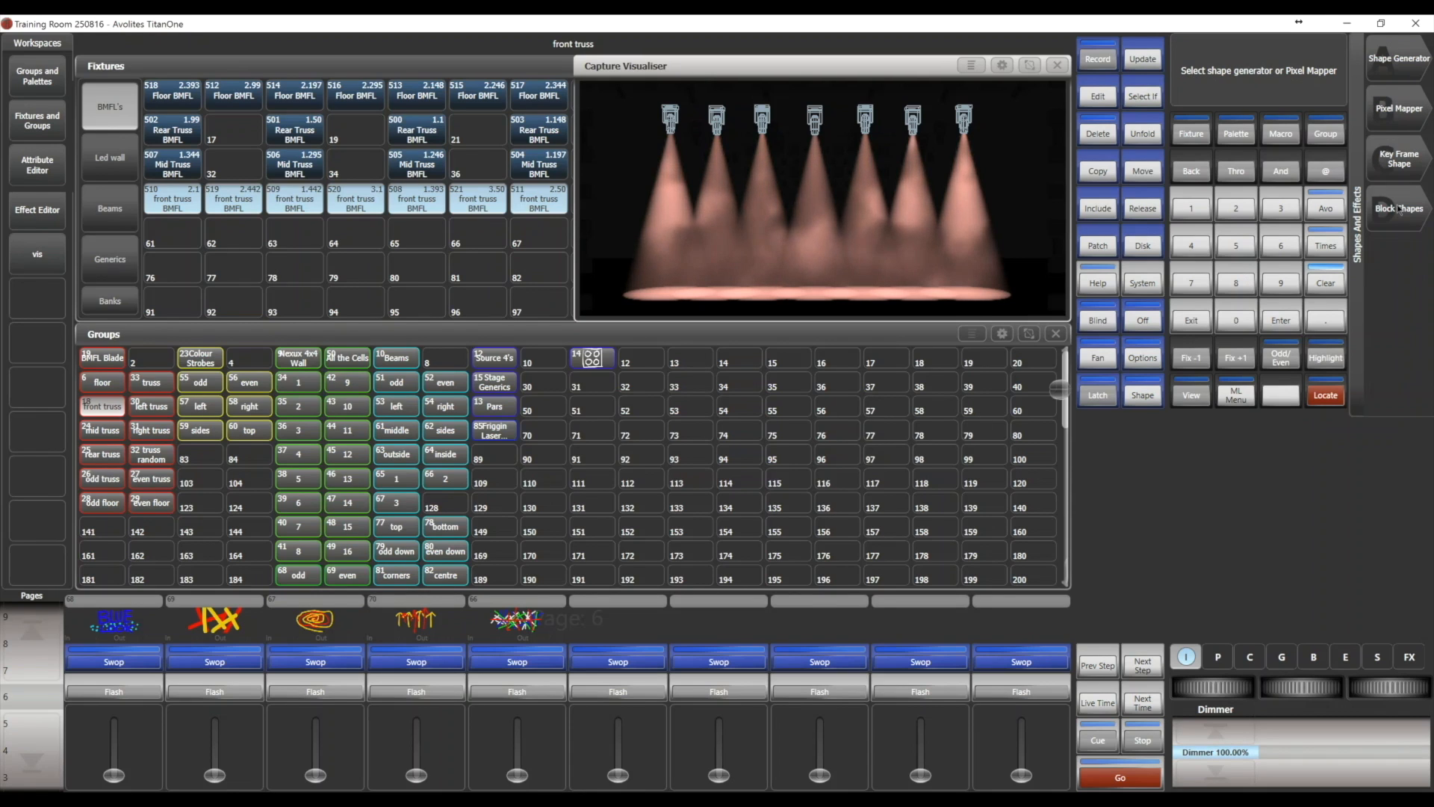
left_click(1399, 59)
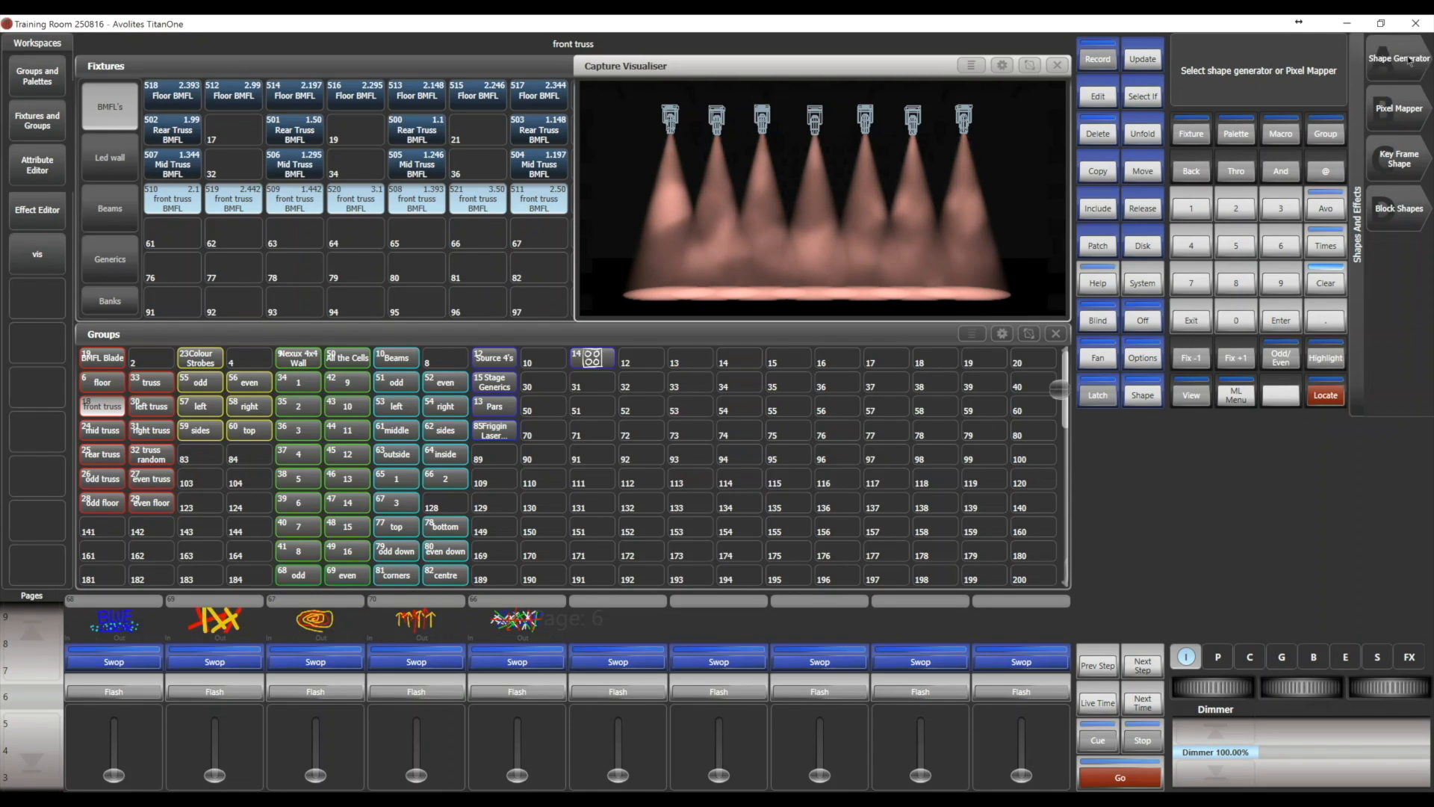
left_click(1388, 50)
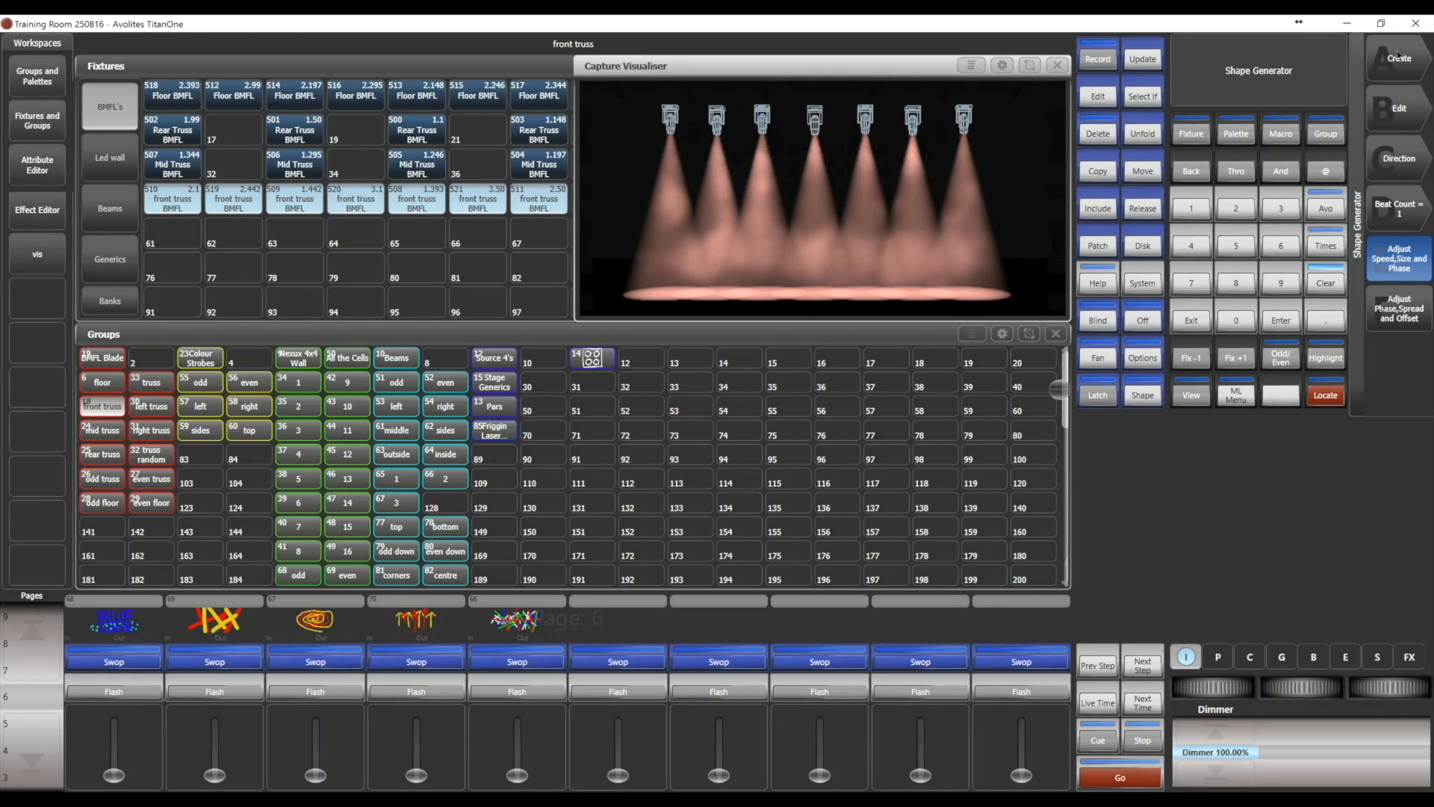
left_click(1397, 109)
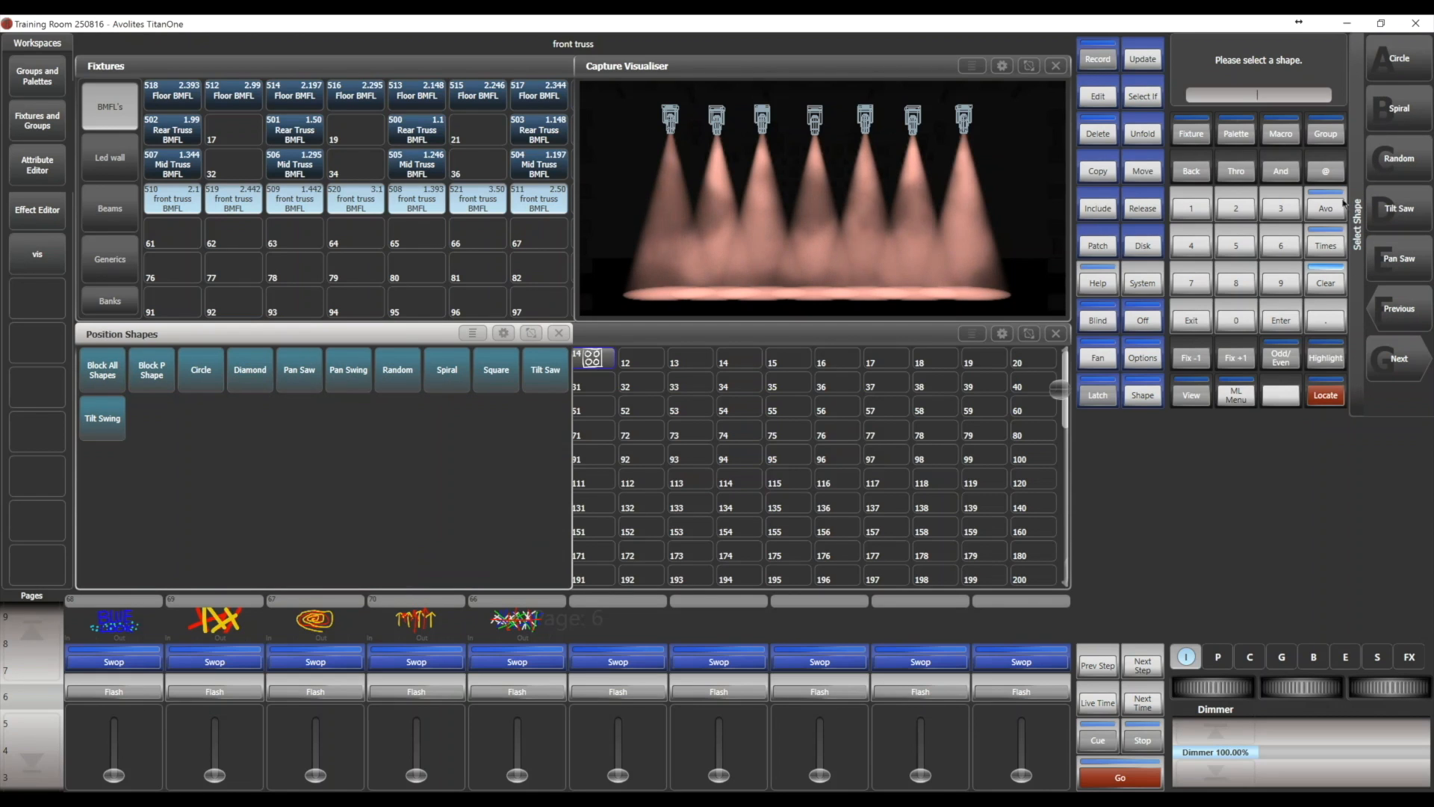
left_click(1391, 208)
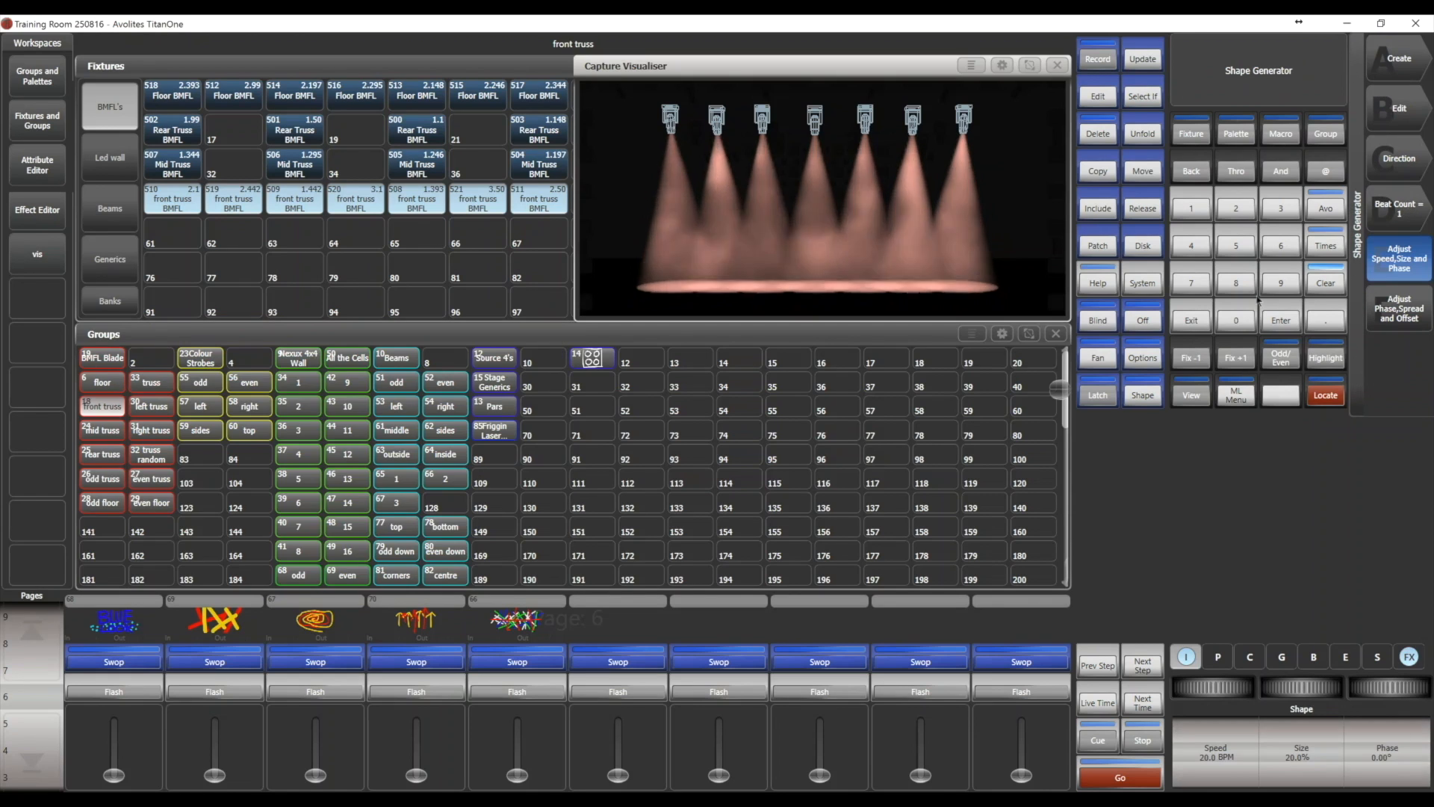
left_click(1394, 309)
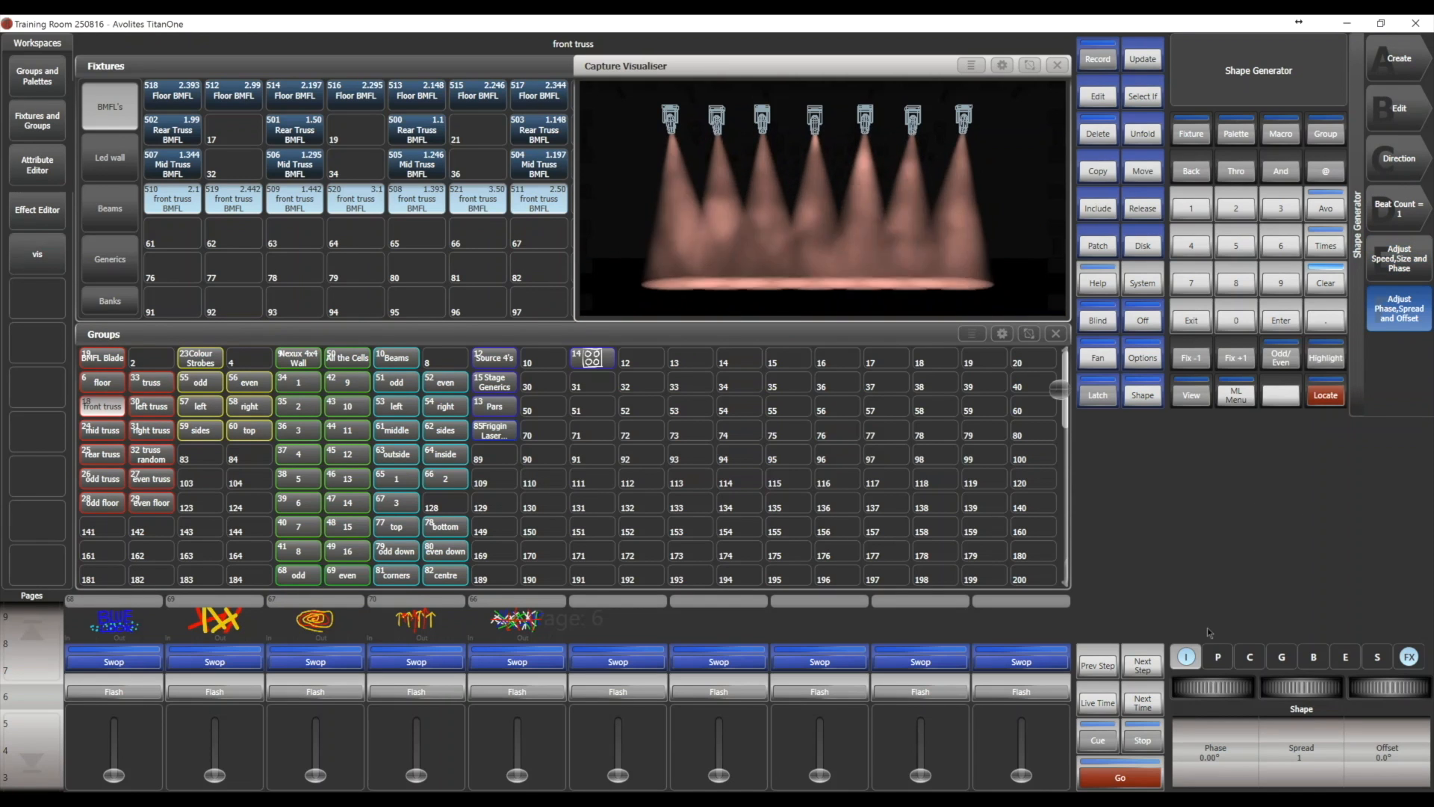
scroll(1208, 628, "up", 5)
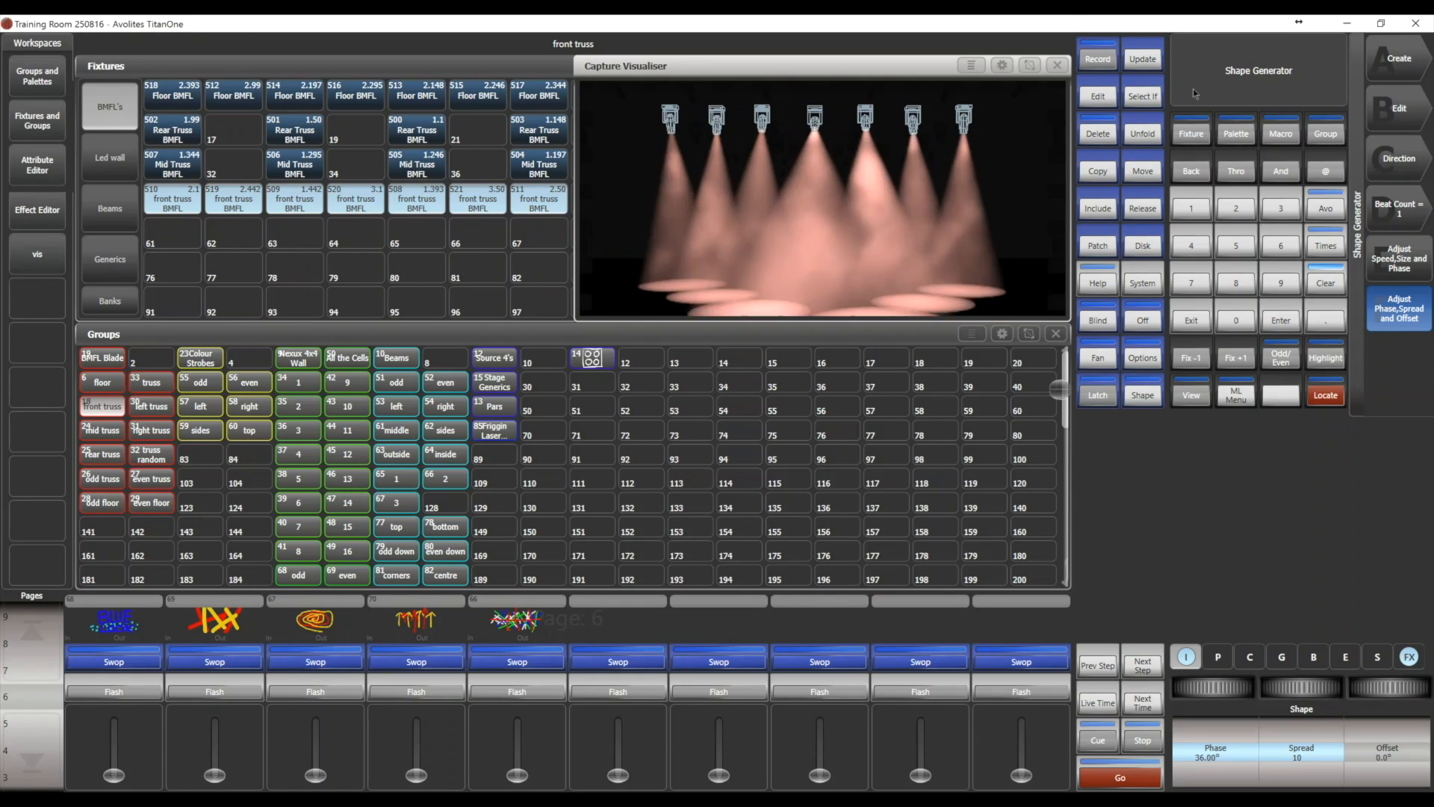
Record the tilt shape as a cue on the tenth playback of page 6 and preview it by fading it up and back out
left_click(1092, 51)
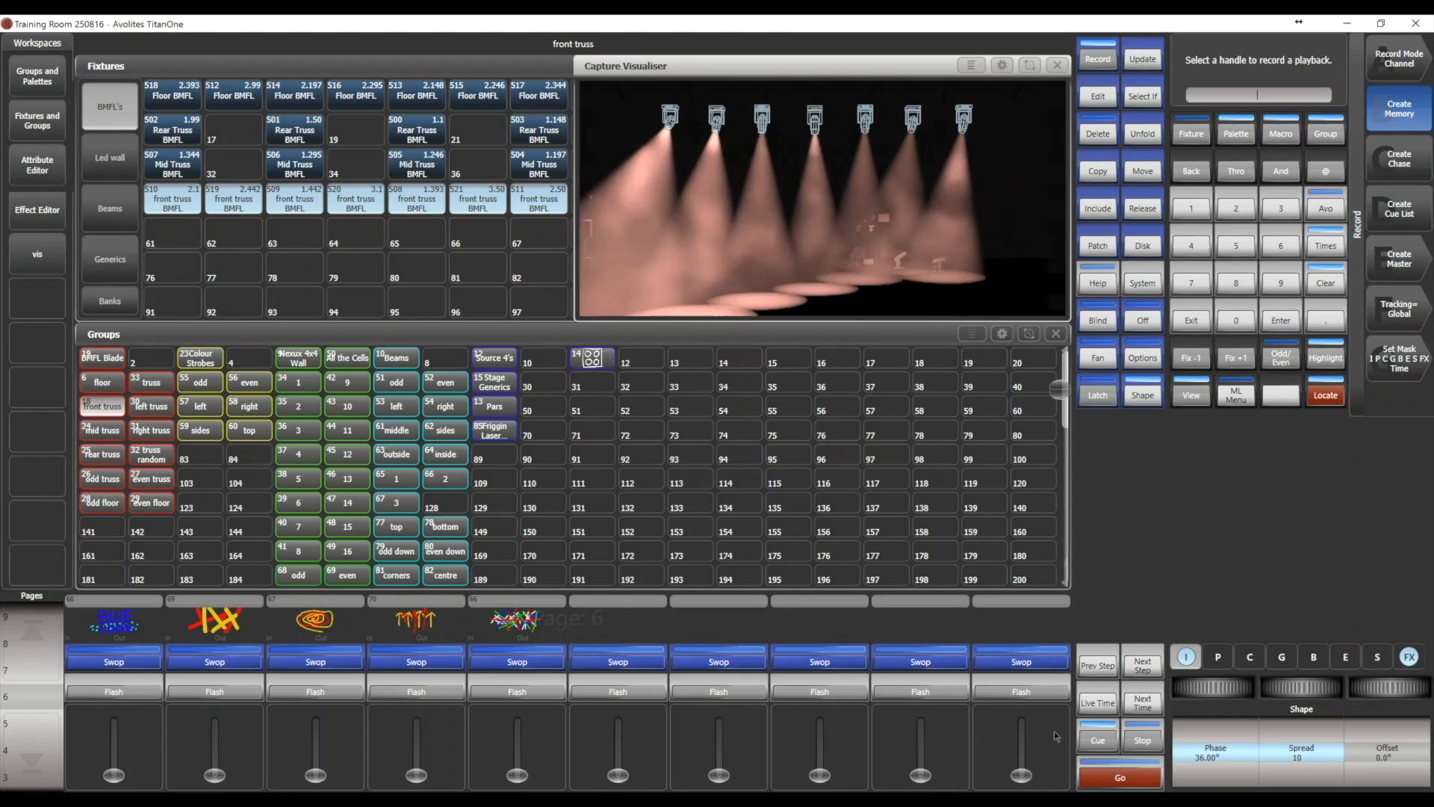
left_click(1037, 691)
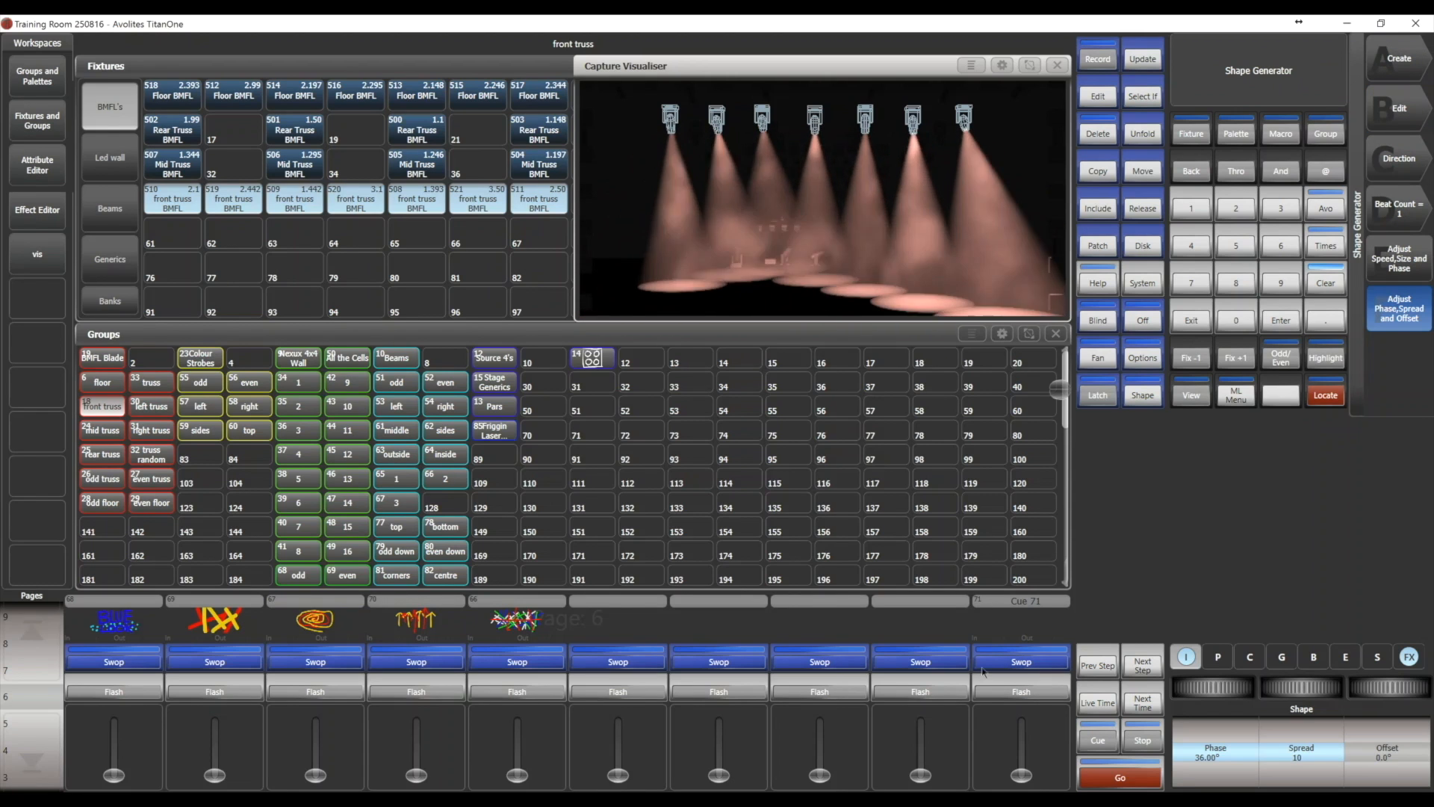
key("c")
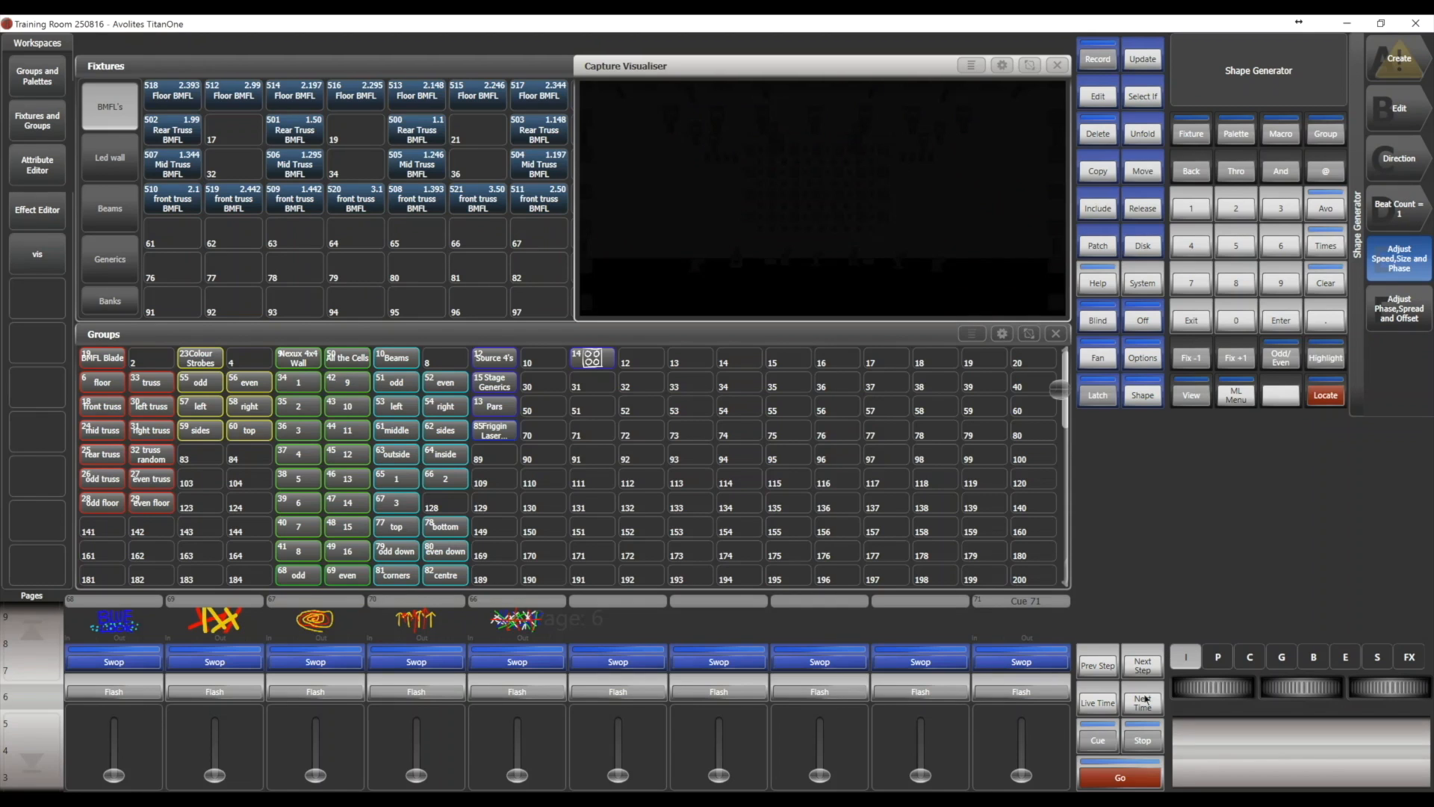
left_click_drag(1019, 777, 1021, 721)
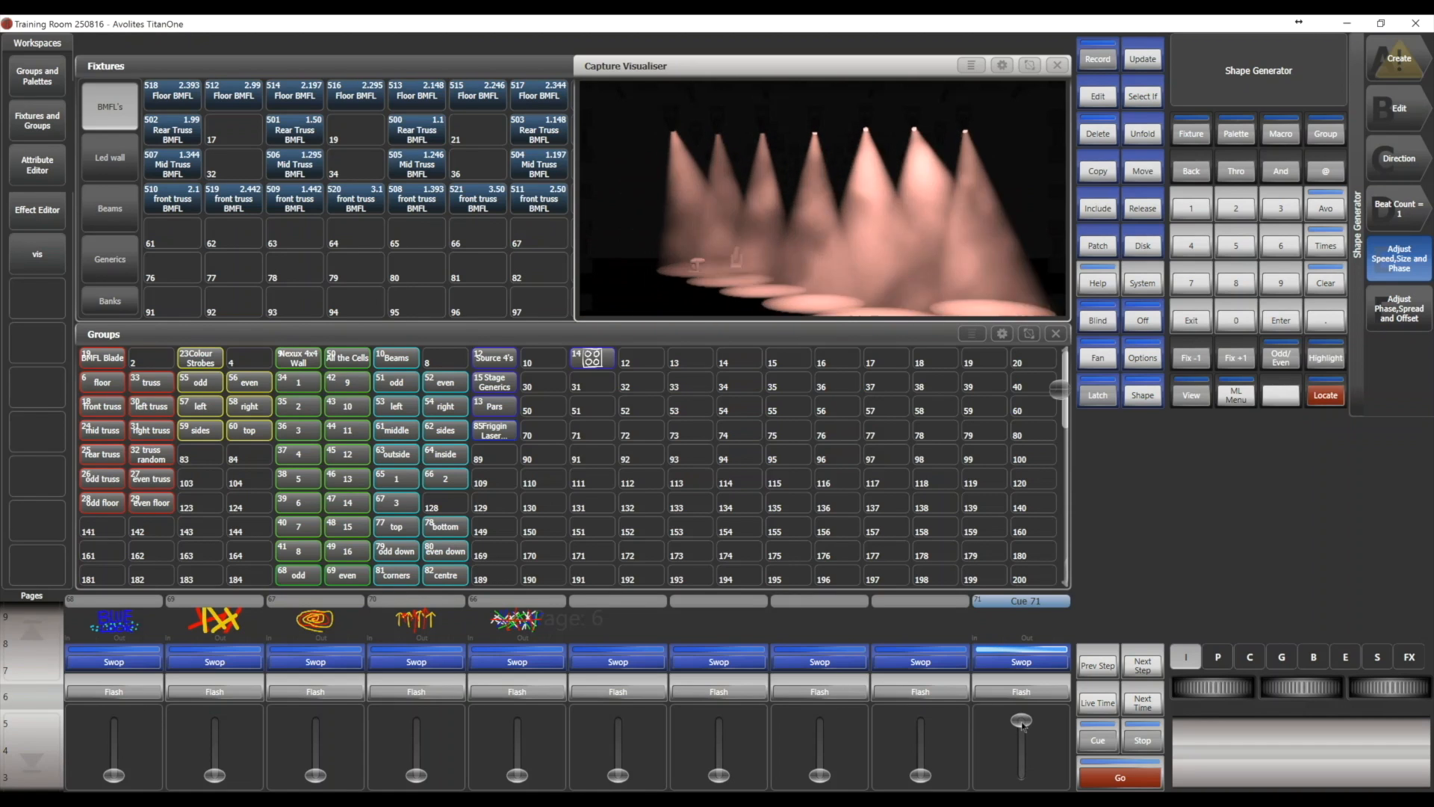
left_click_drag(1020, 726, 1022, 775)
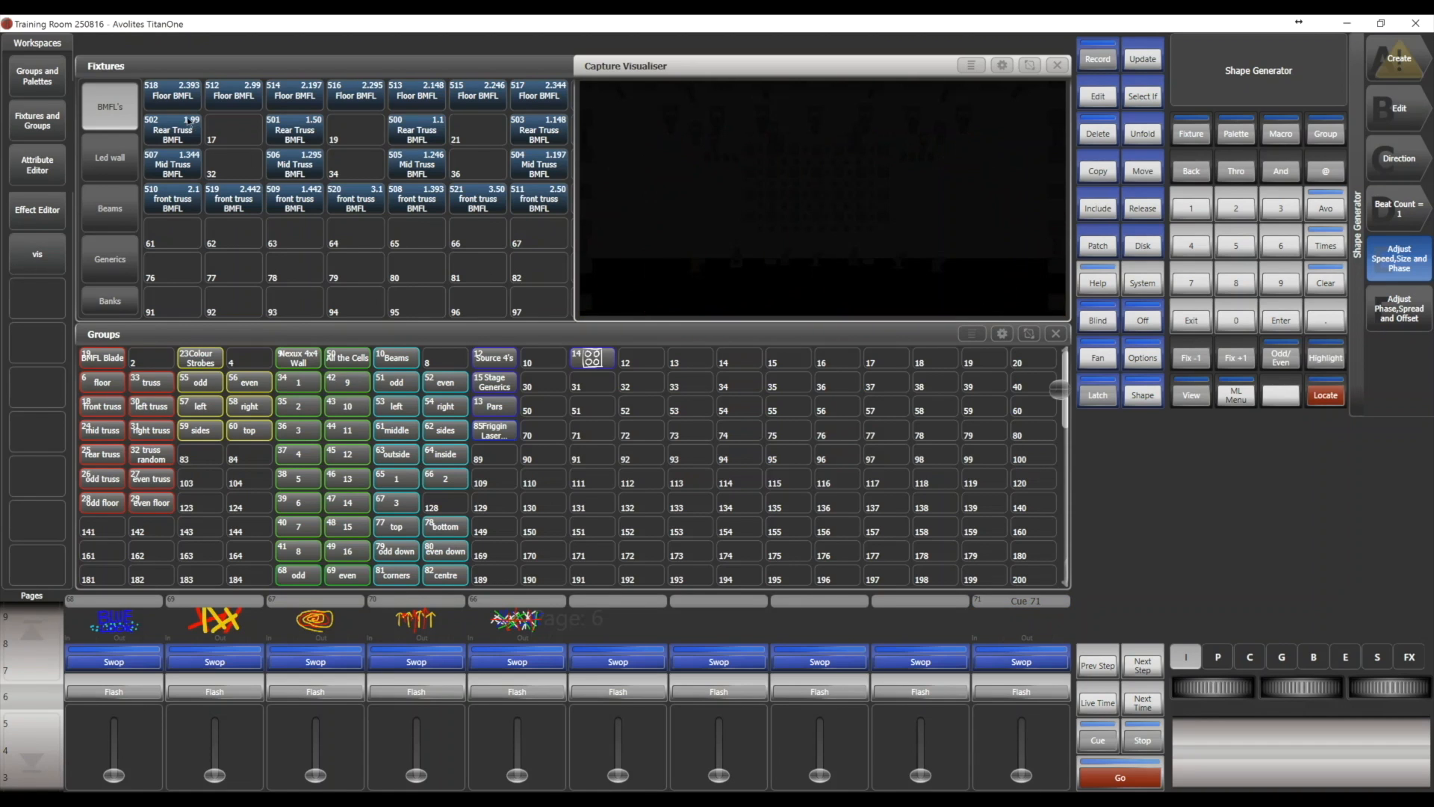
Merge the rear truss and mid truss BMFL fixtures into the front truss group, and clear the programmer
left_click_drag(168, 125, 543, 171)
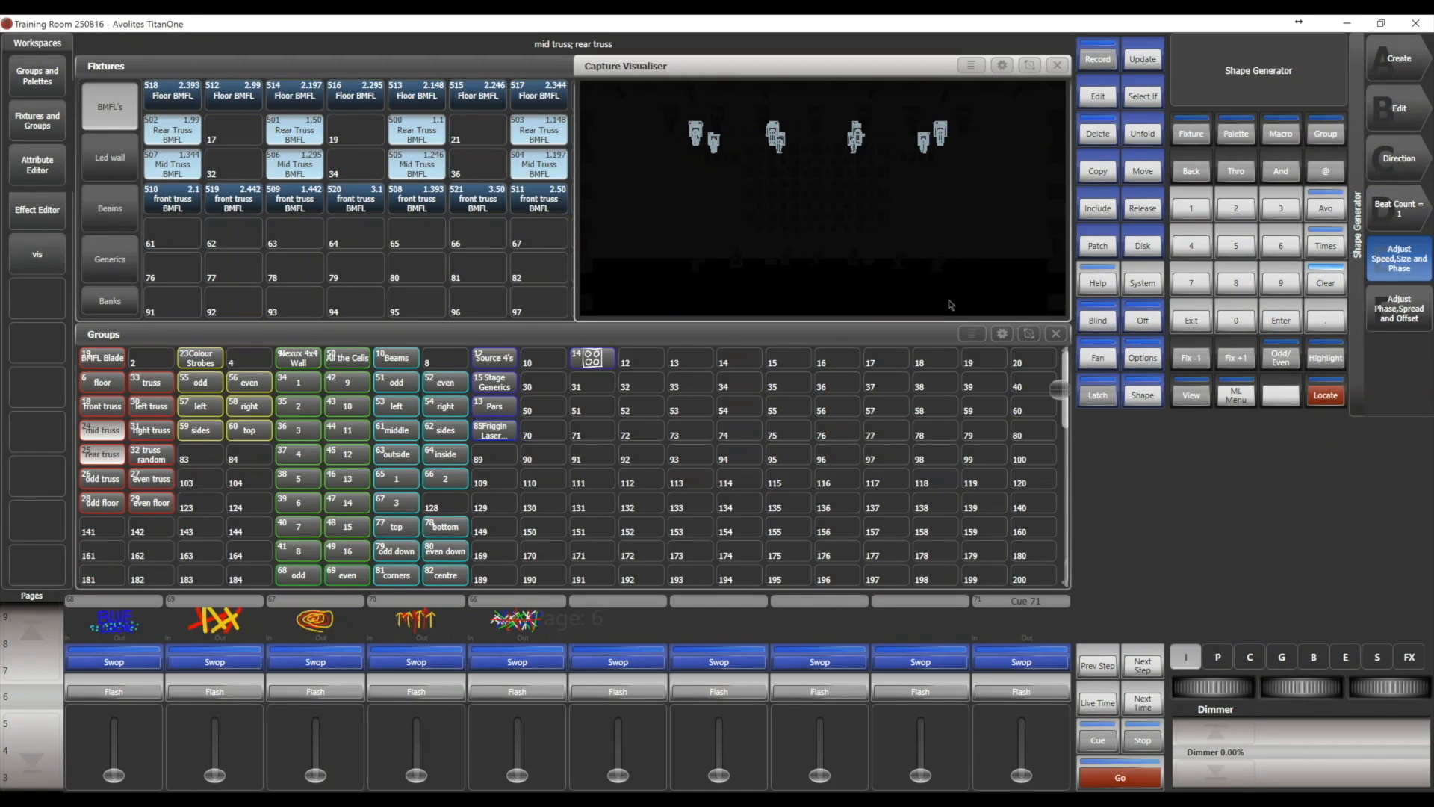
key("alt+r")
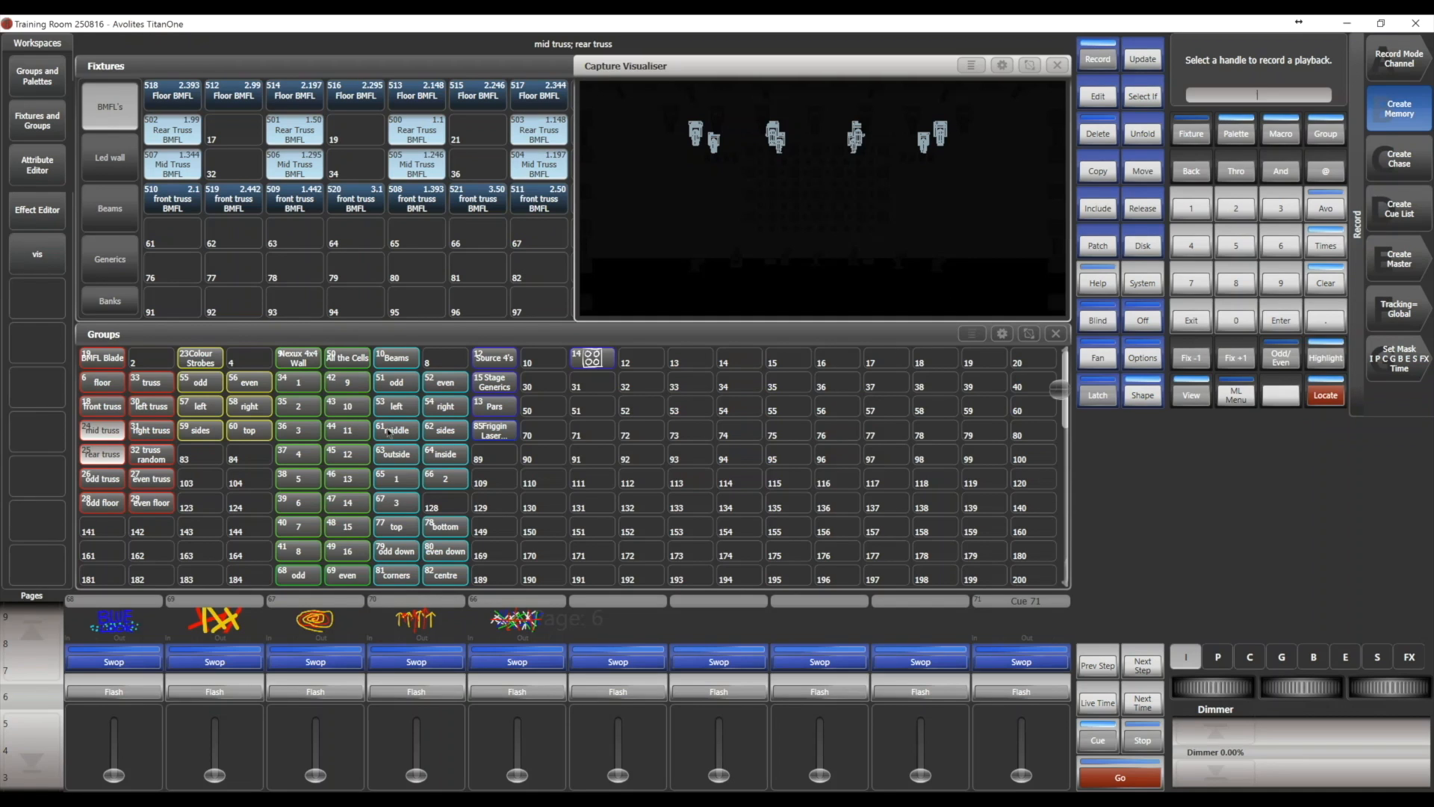
left_click(98, 410)
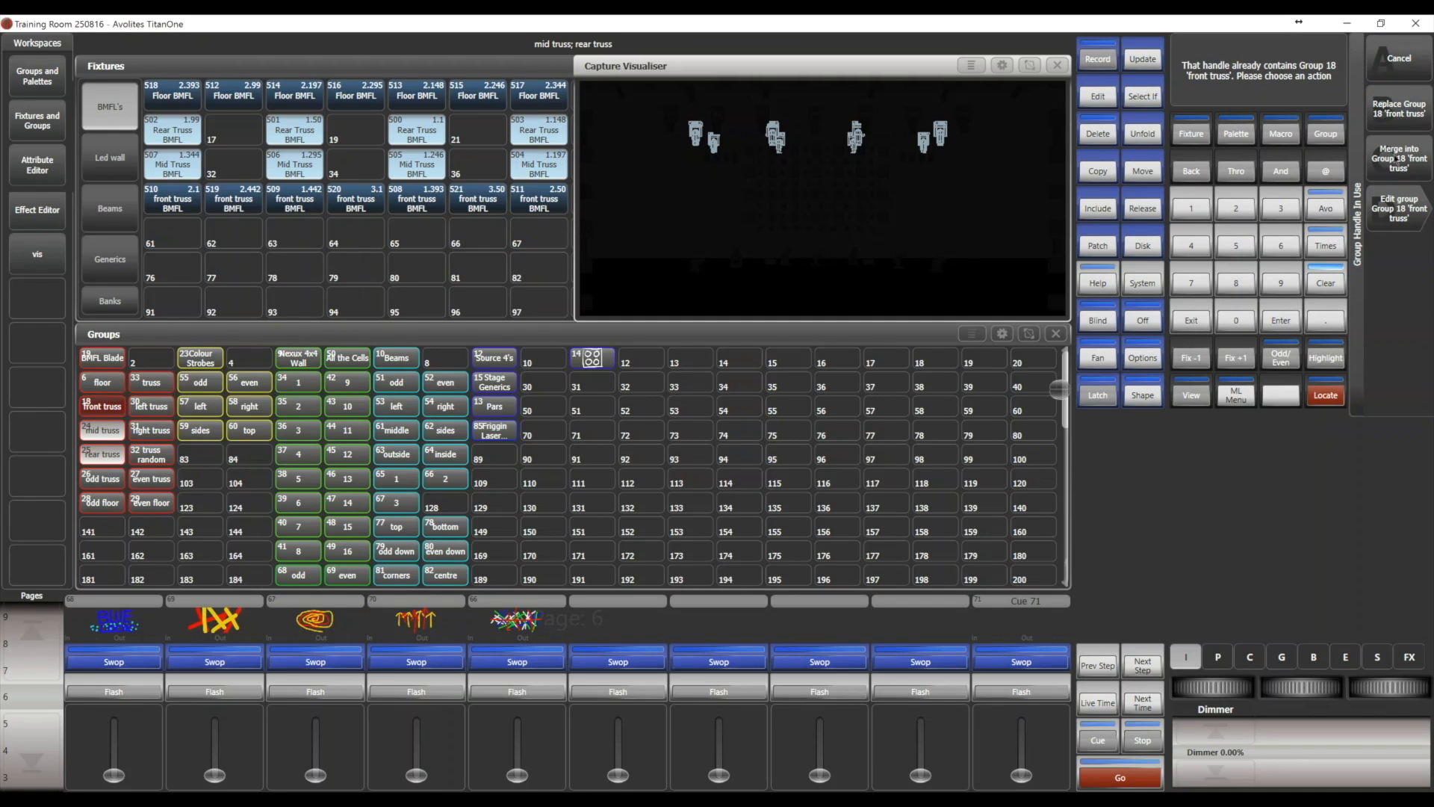
left_click(1388, 152)
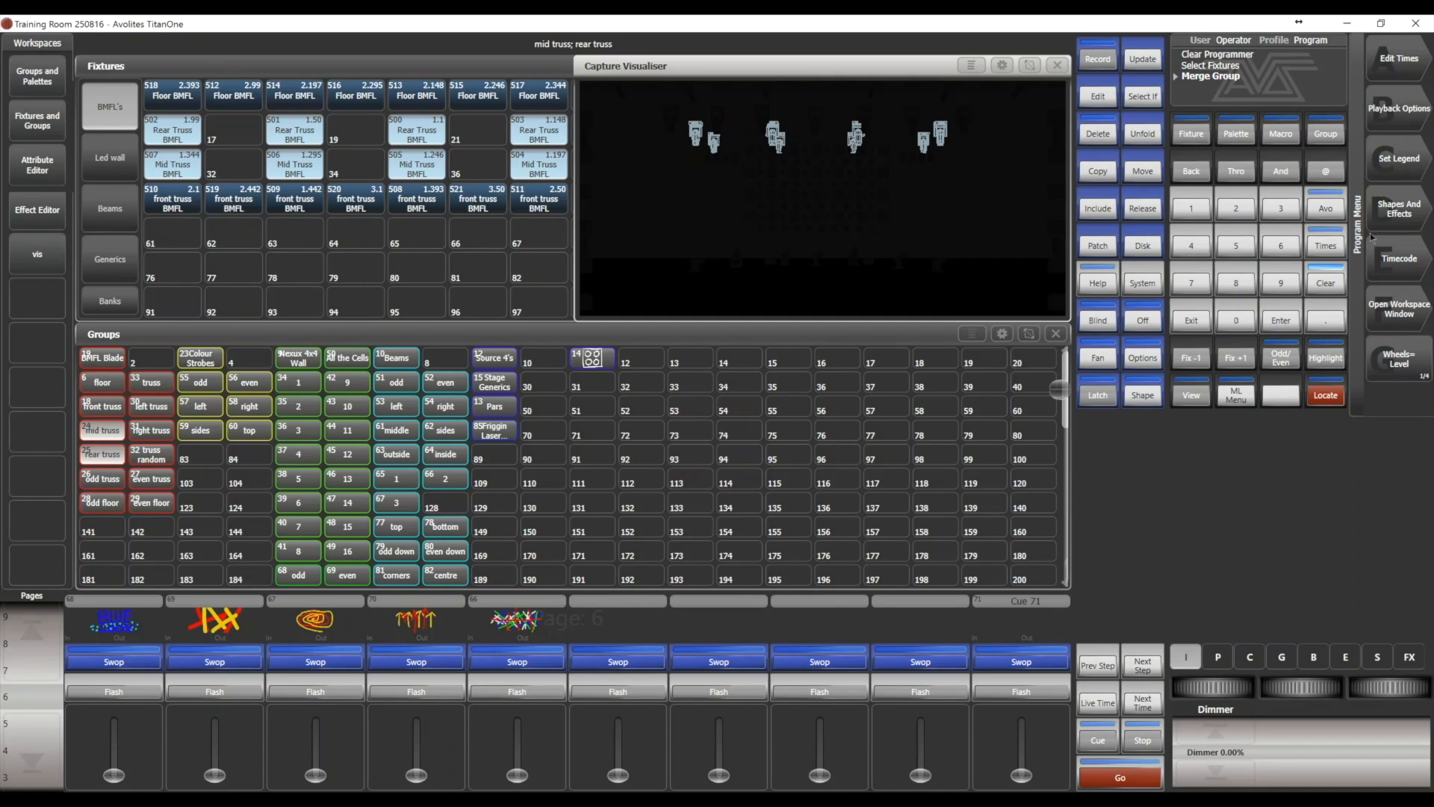
key("alt+c")
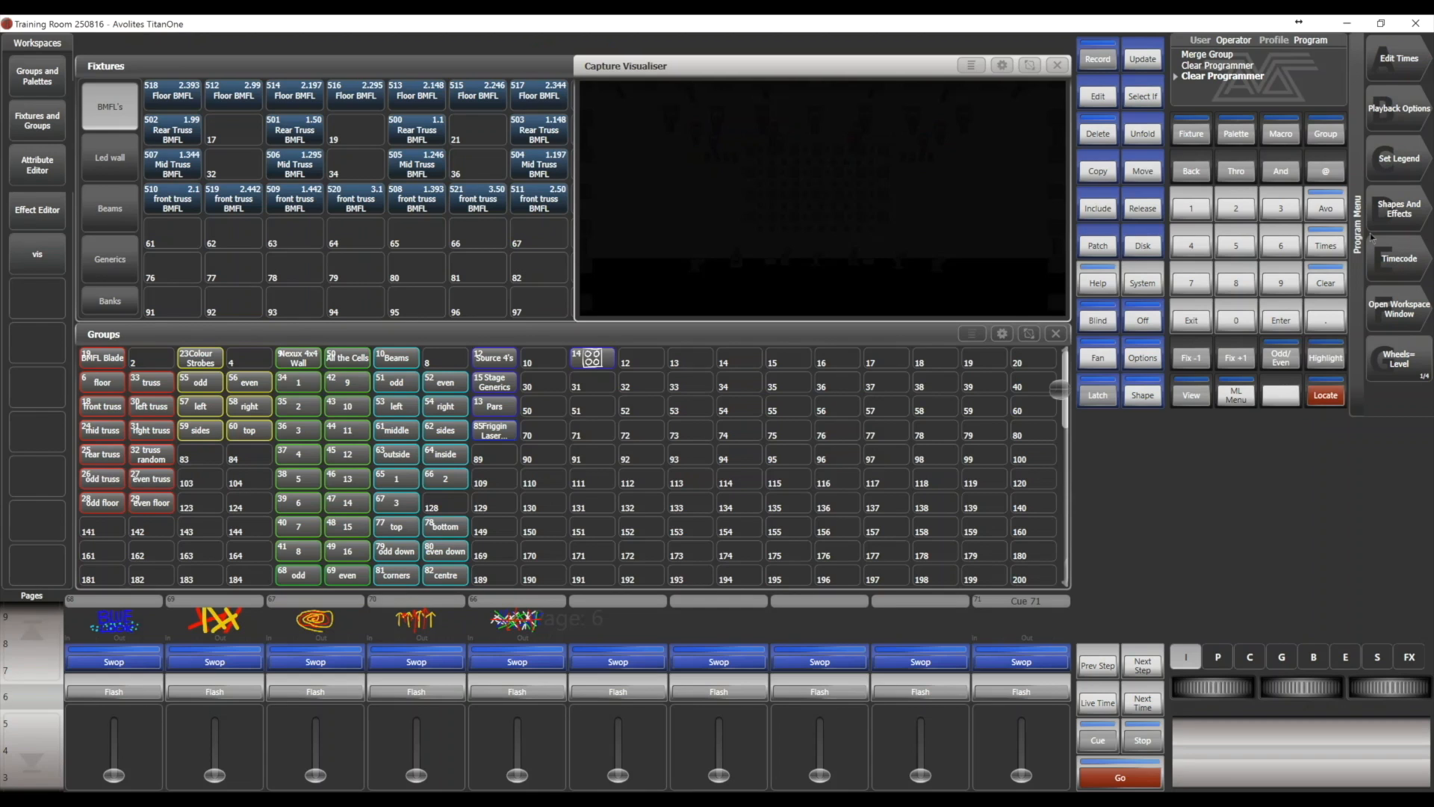
Play the tilt cue on the tenth playback, and raise the dimmer of the rear truss and mid truss BMFL fixtures
key("p")
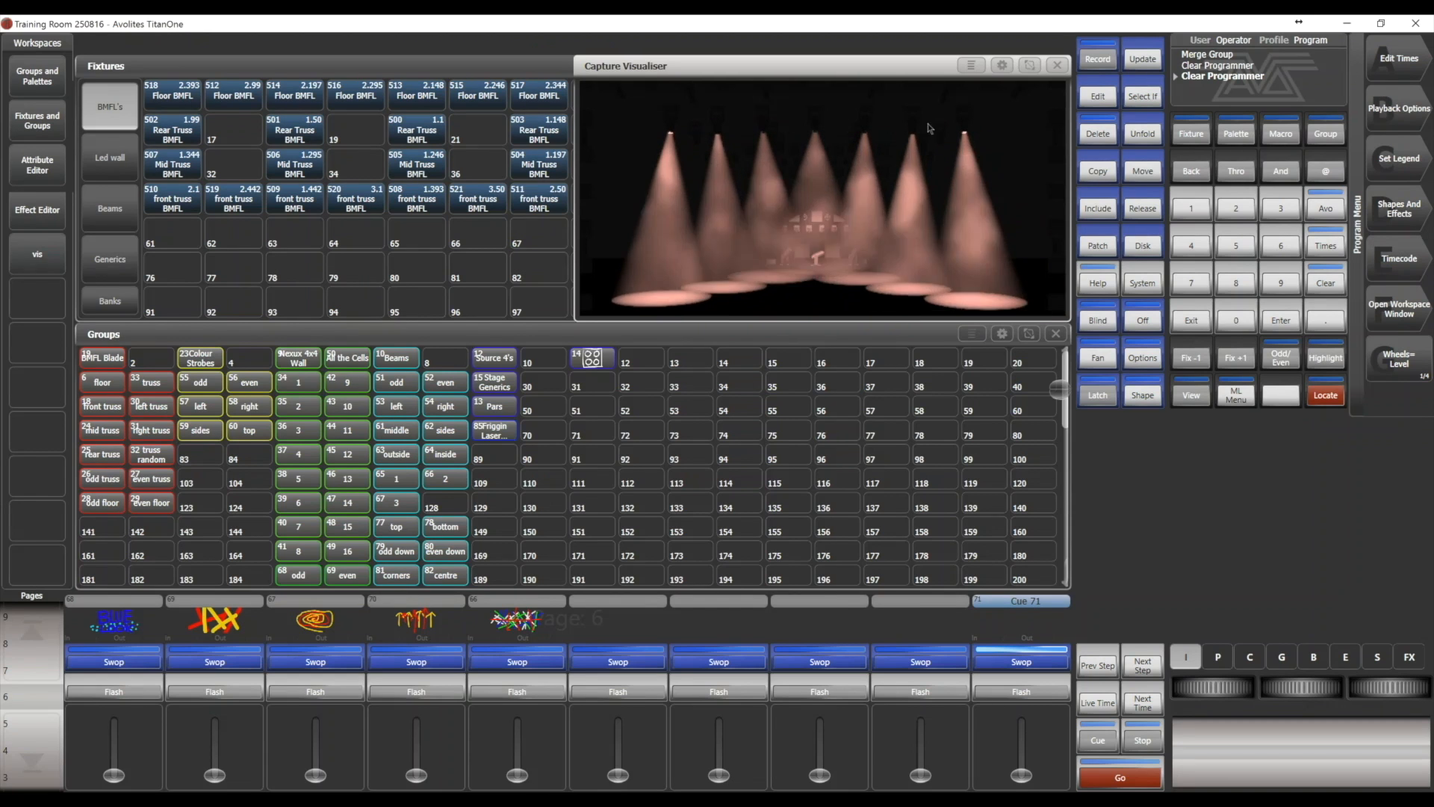
left_click_drag(168, 136, 544, 164)
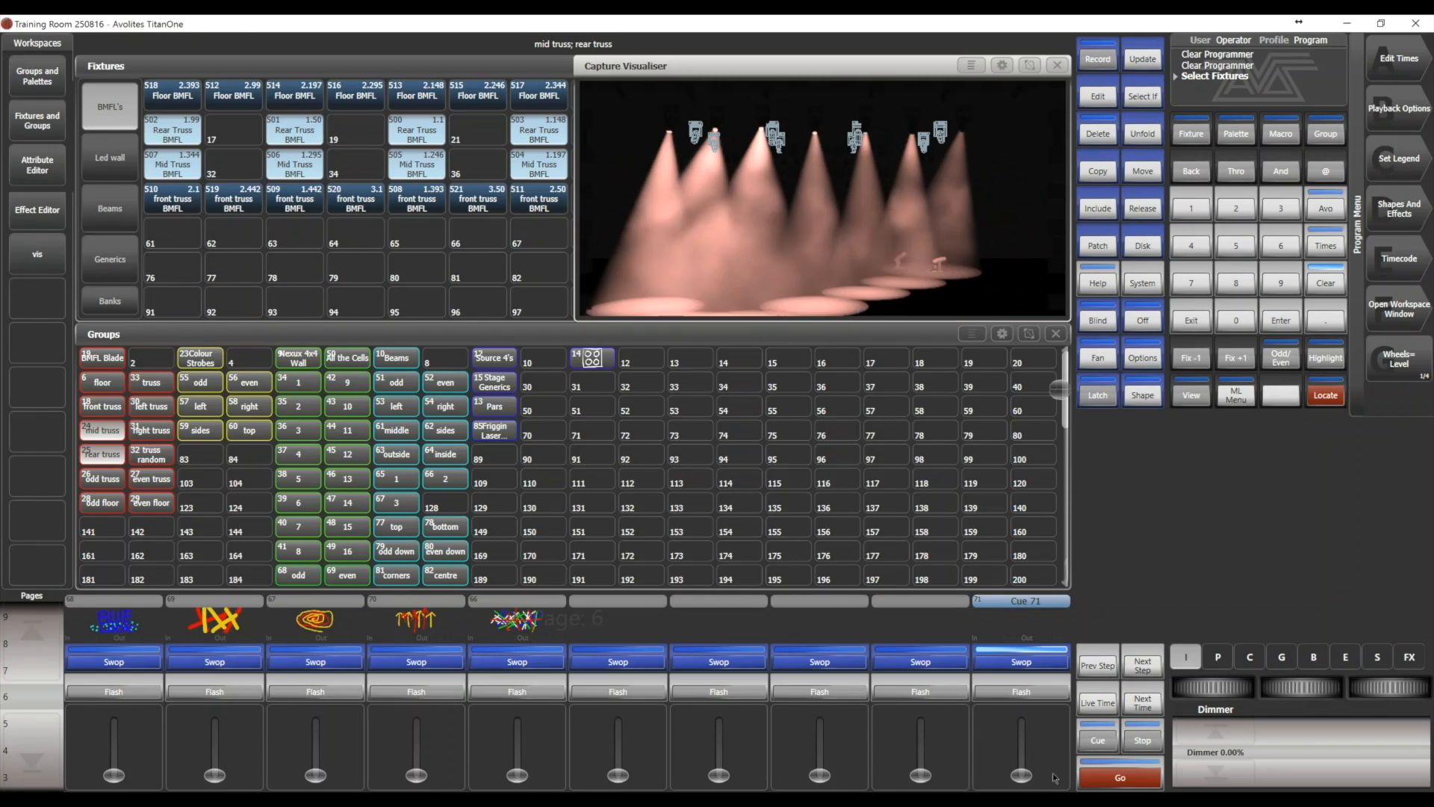
left_click(1215, 731)
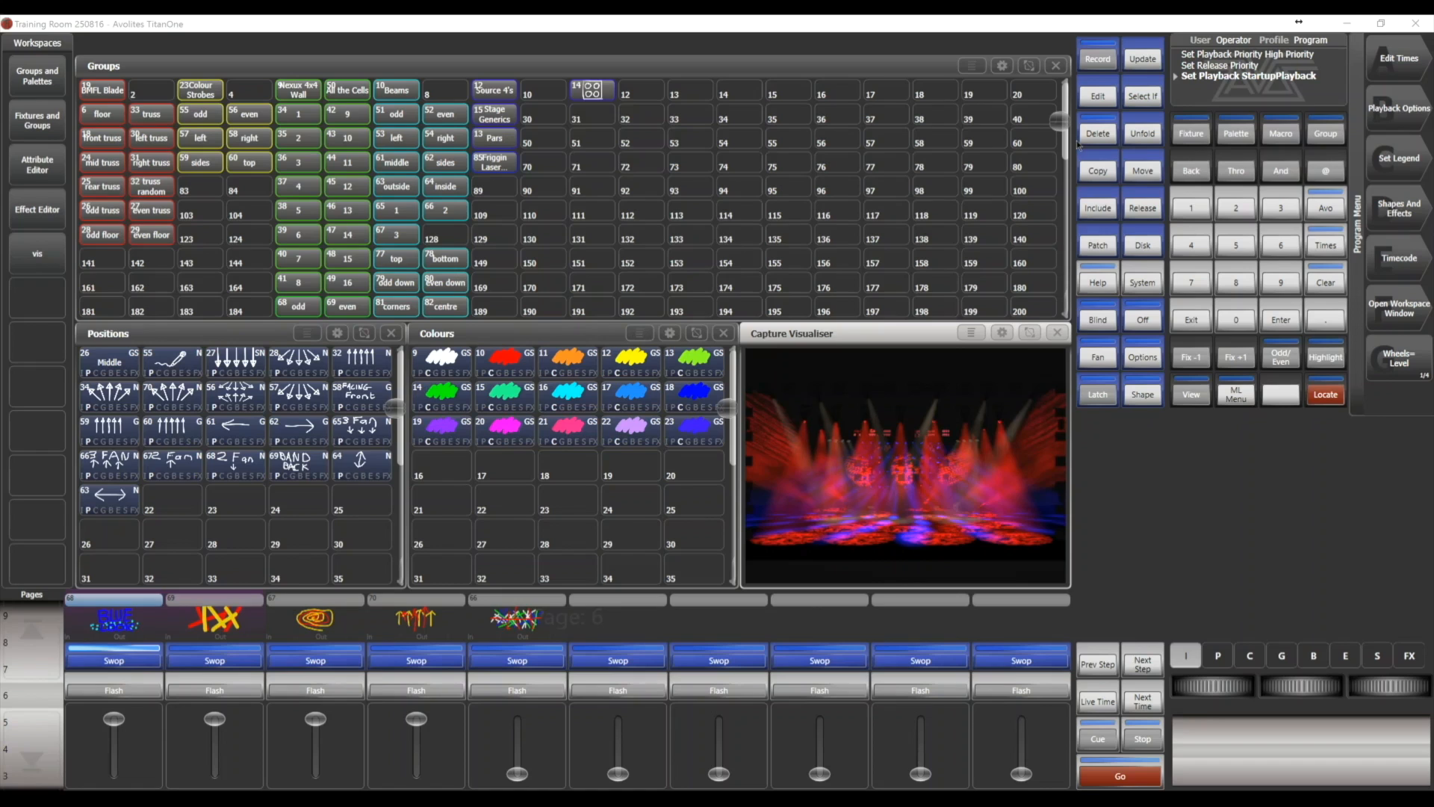
Start closing the console software, but cancel the shutdown confirmation
left_click(1417, 26)
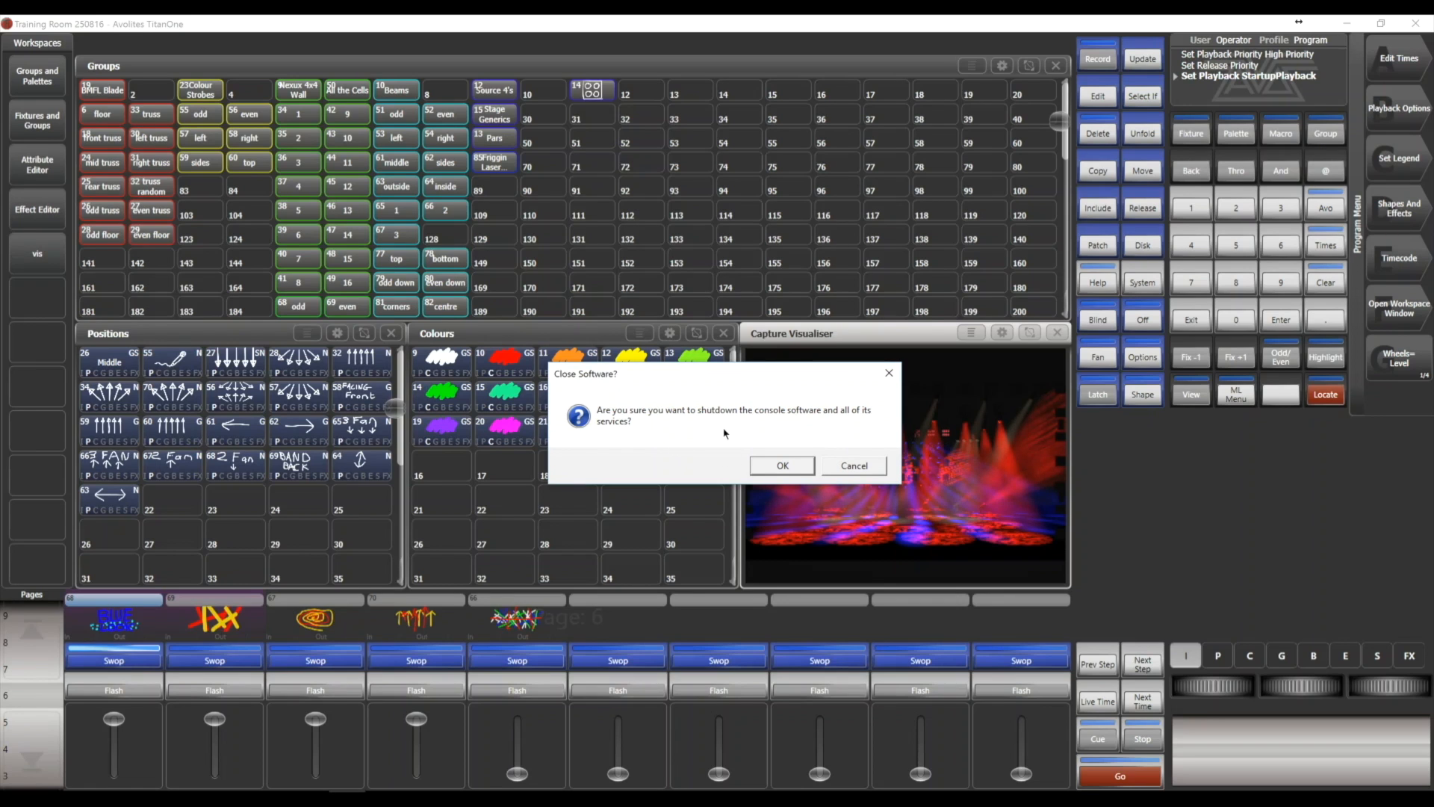
left_click(855, 465)
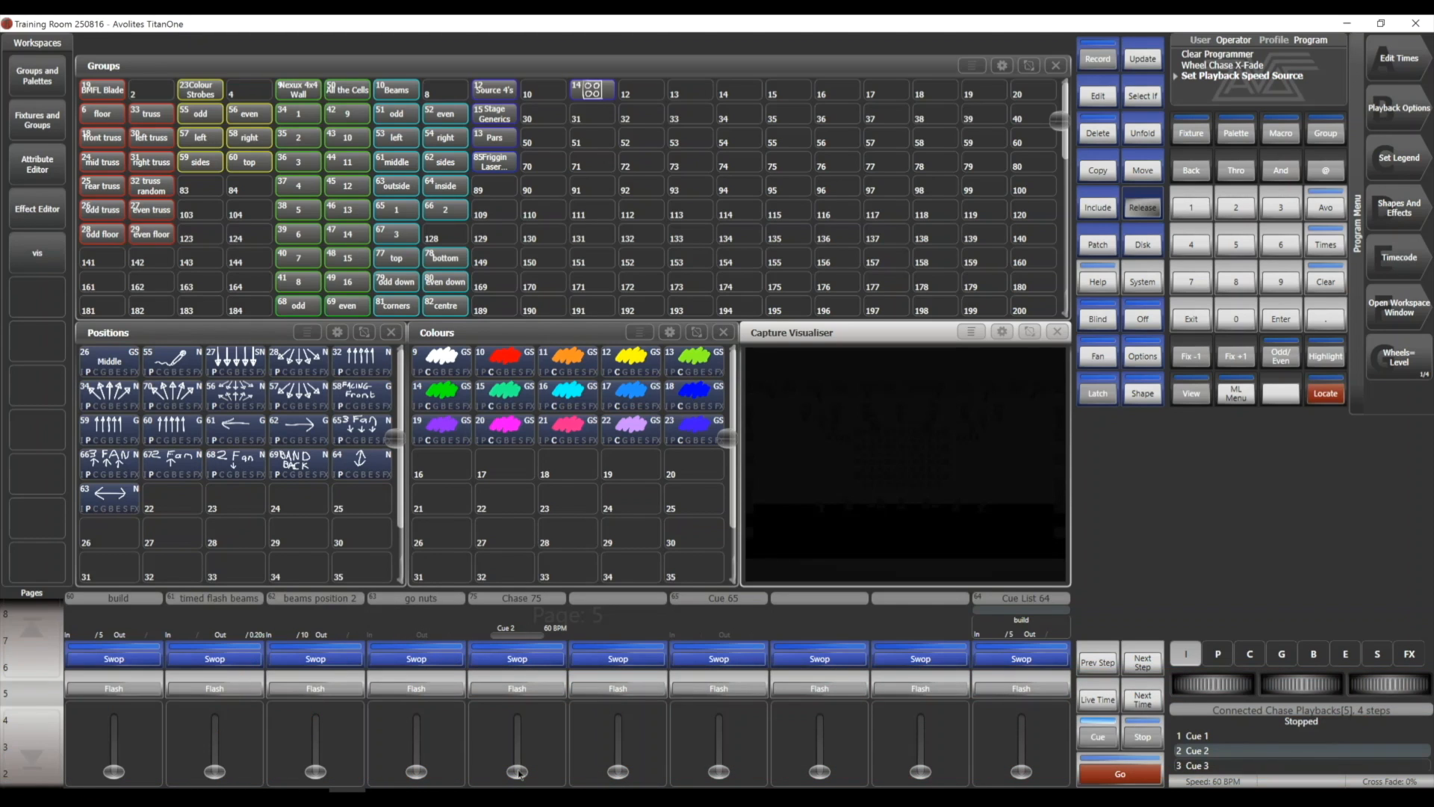
Fade up Chase 75 on page 5 and assign BPM Master 1 to the eighth playback fader
left_click_drag(519, 773, 517, 717)
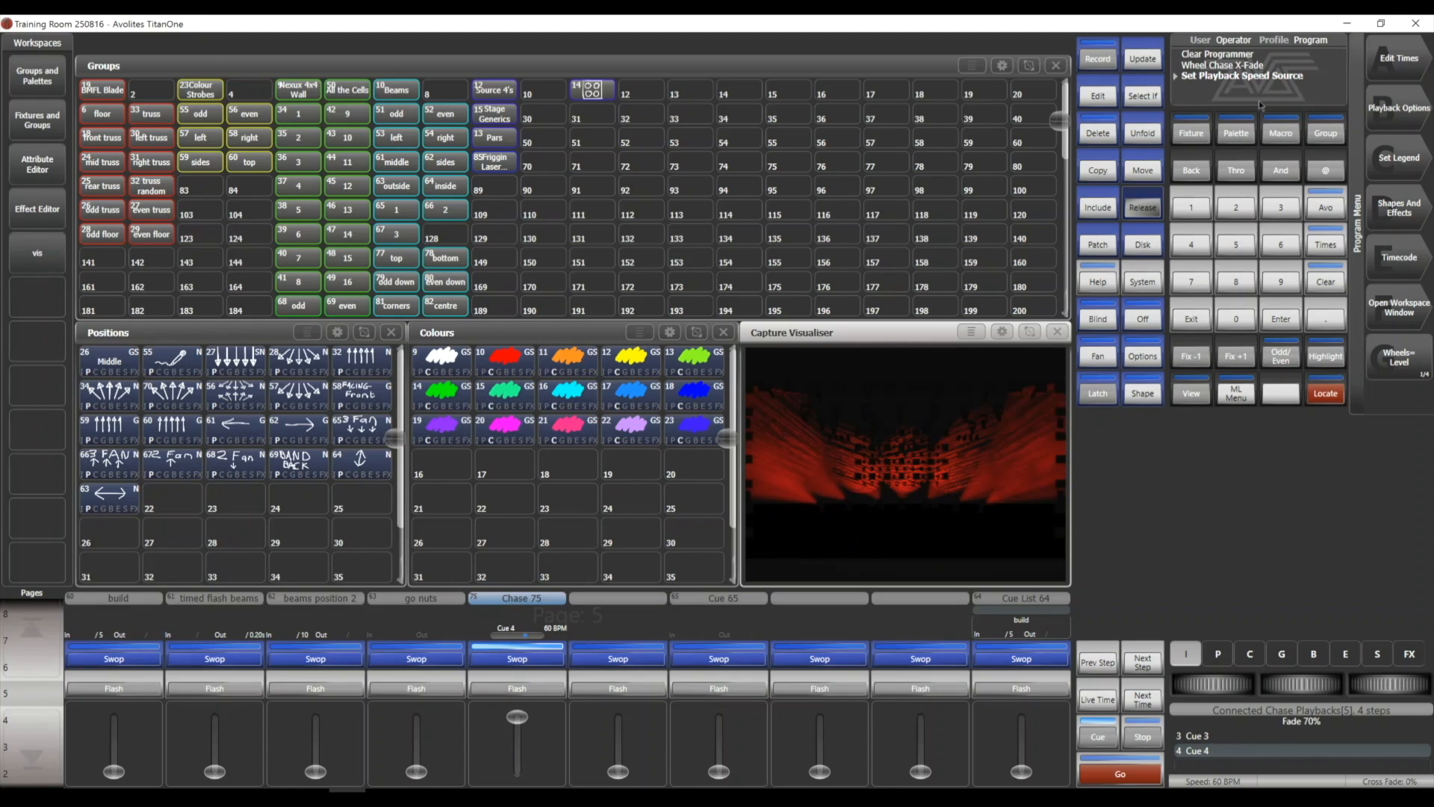
left_click(1097, 59)
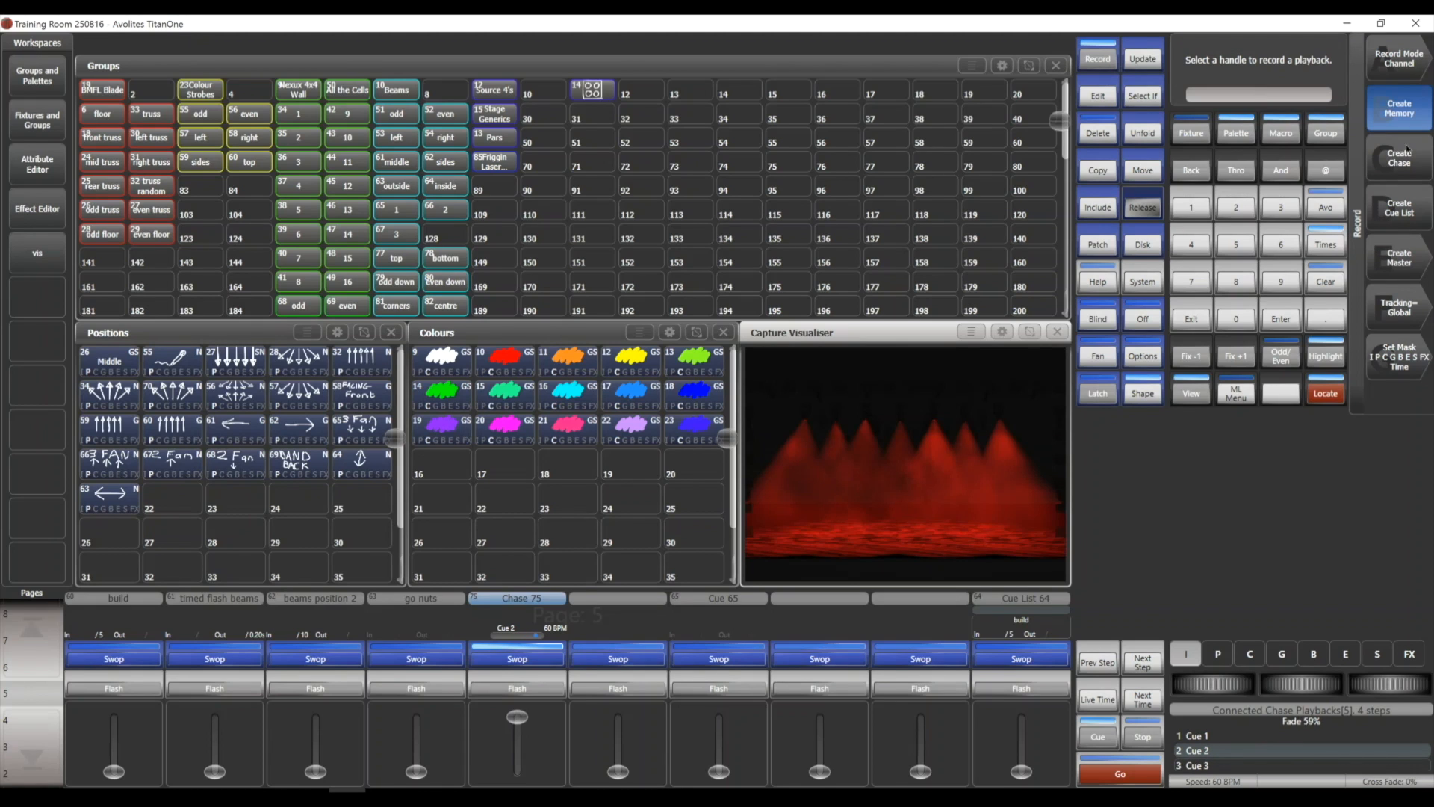
left_click(1402, 268)
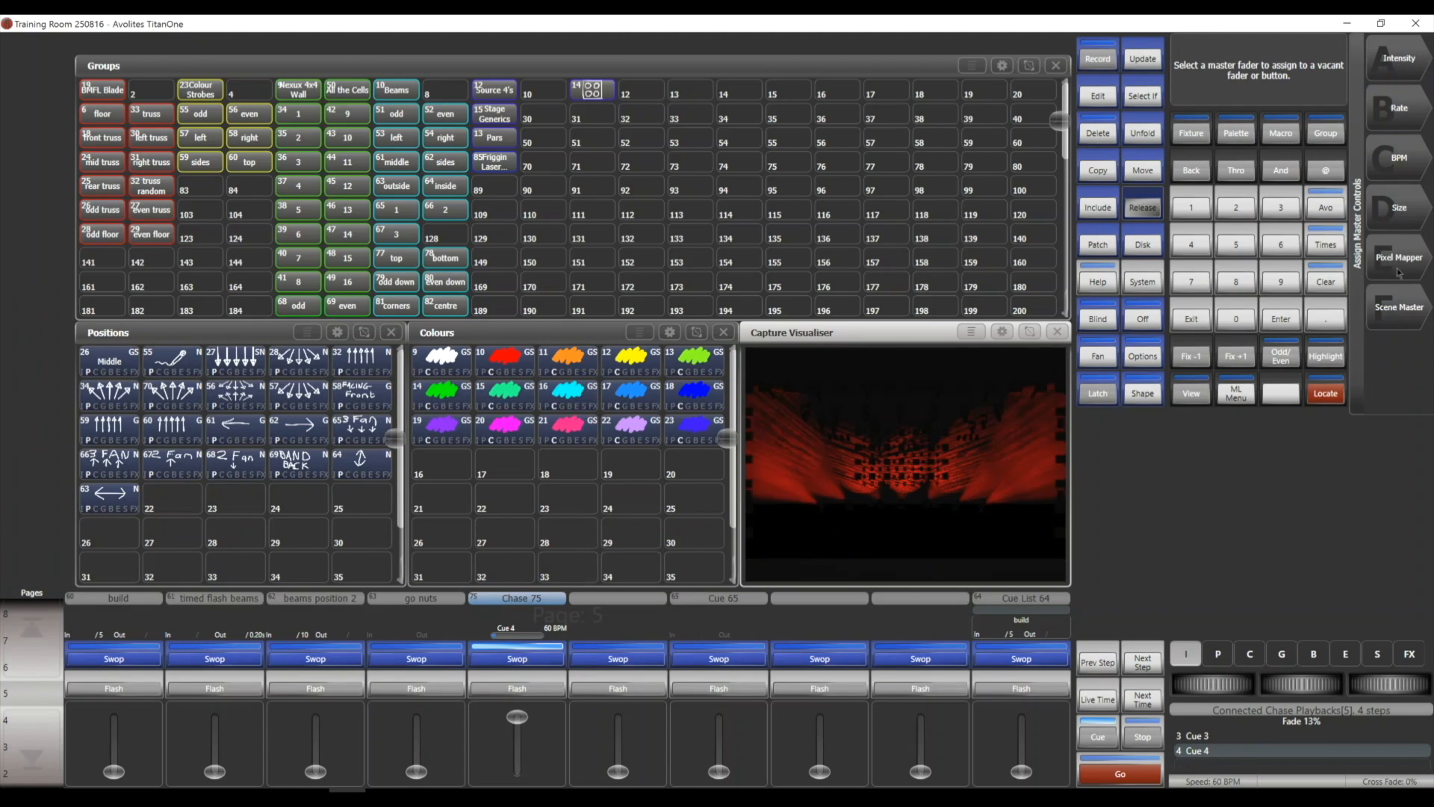
left_click(1400, 158)
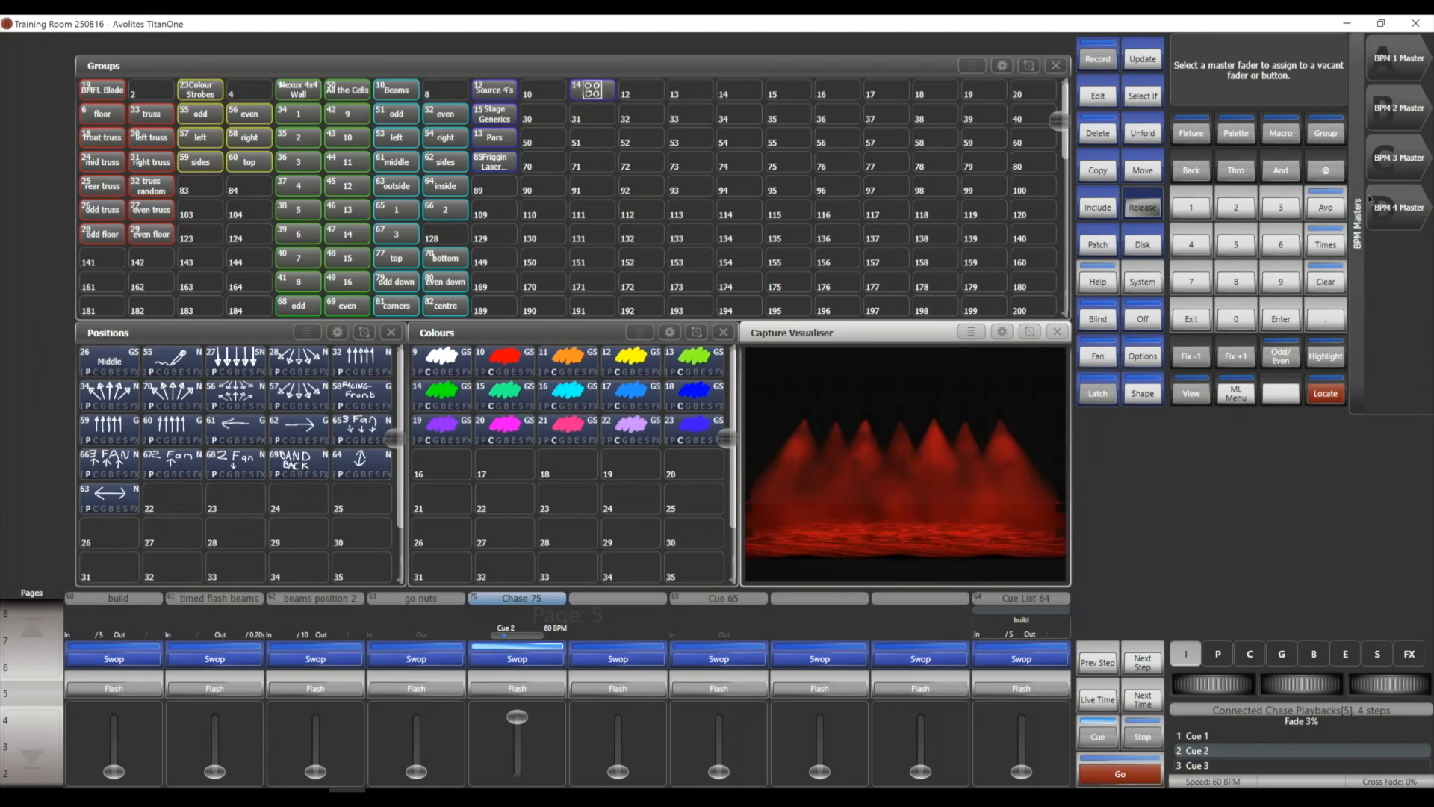
left_click(1427, 63)
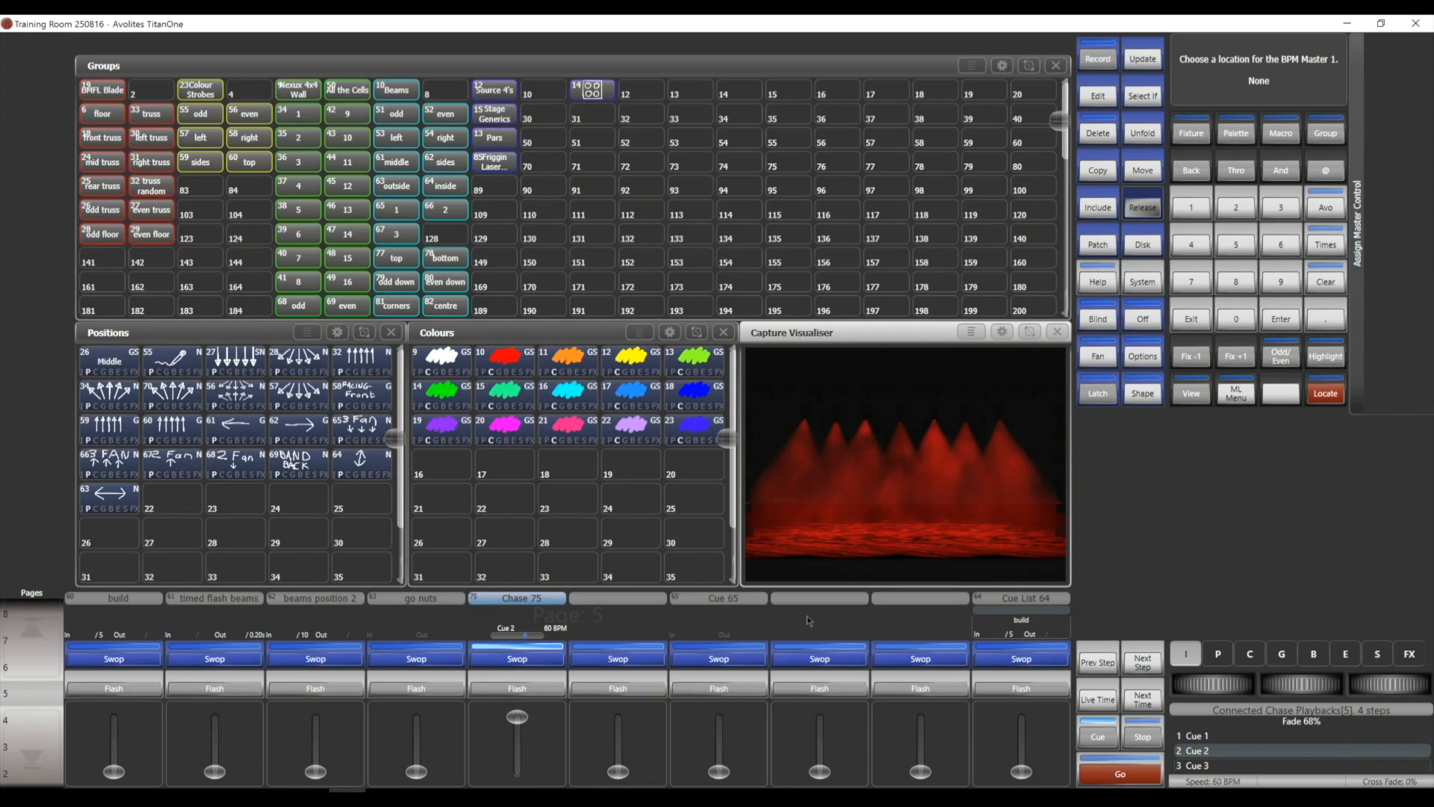
left_click(819, 659)
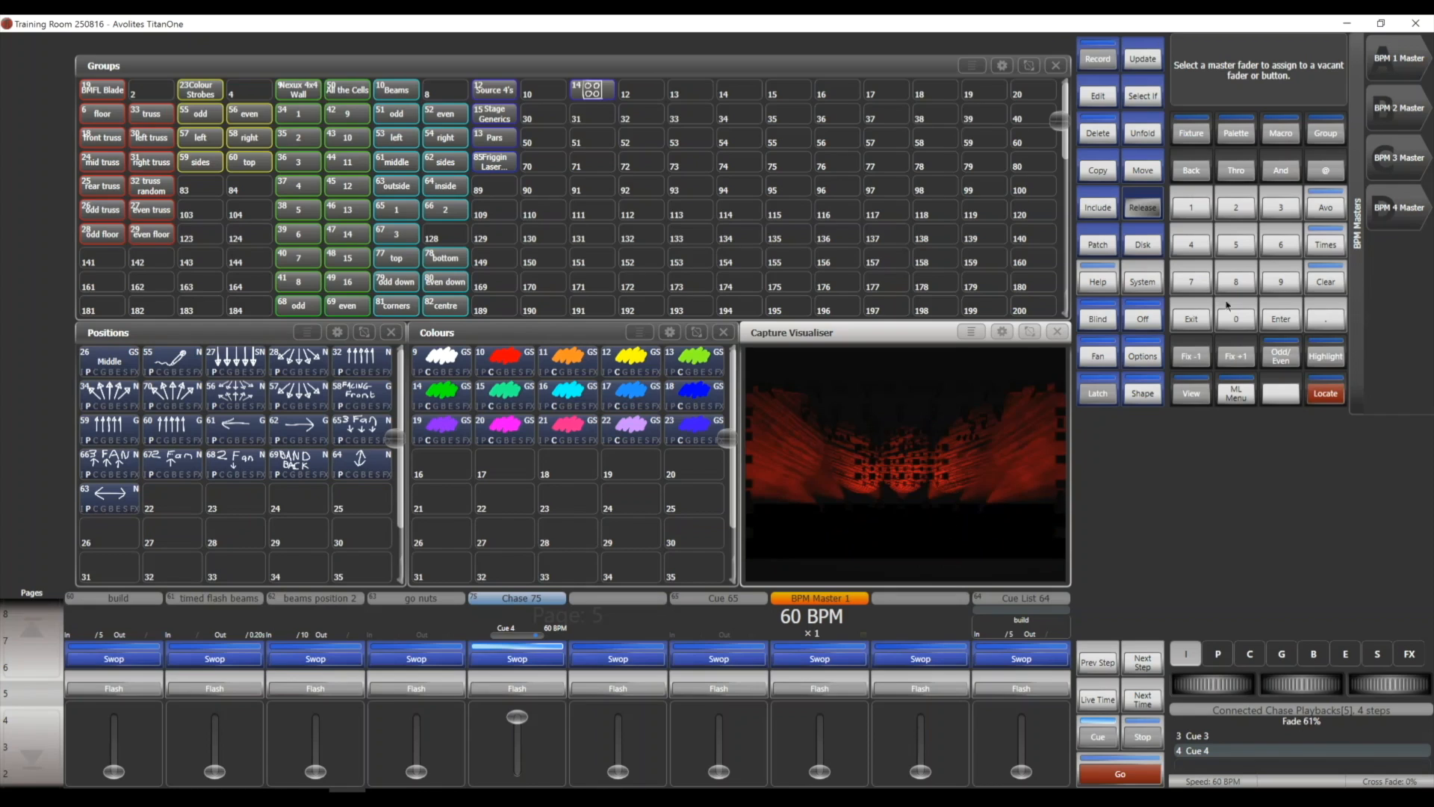
Assign BPM Master 2 to the ninth playback fader and exit the master assignment
left_click(1391, 112)
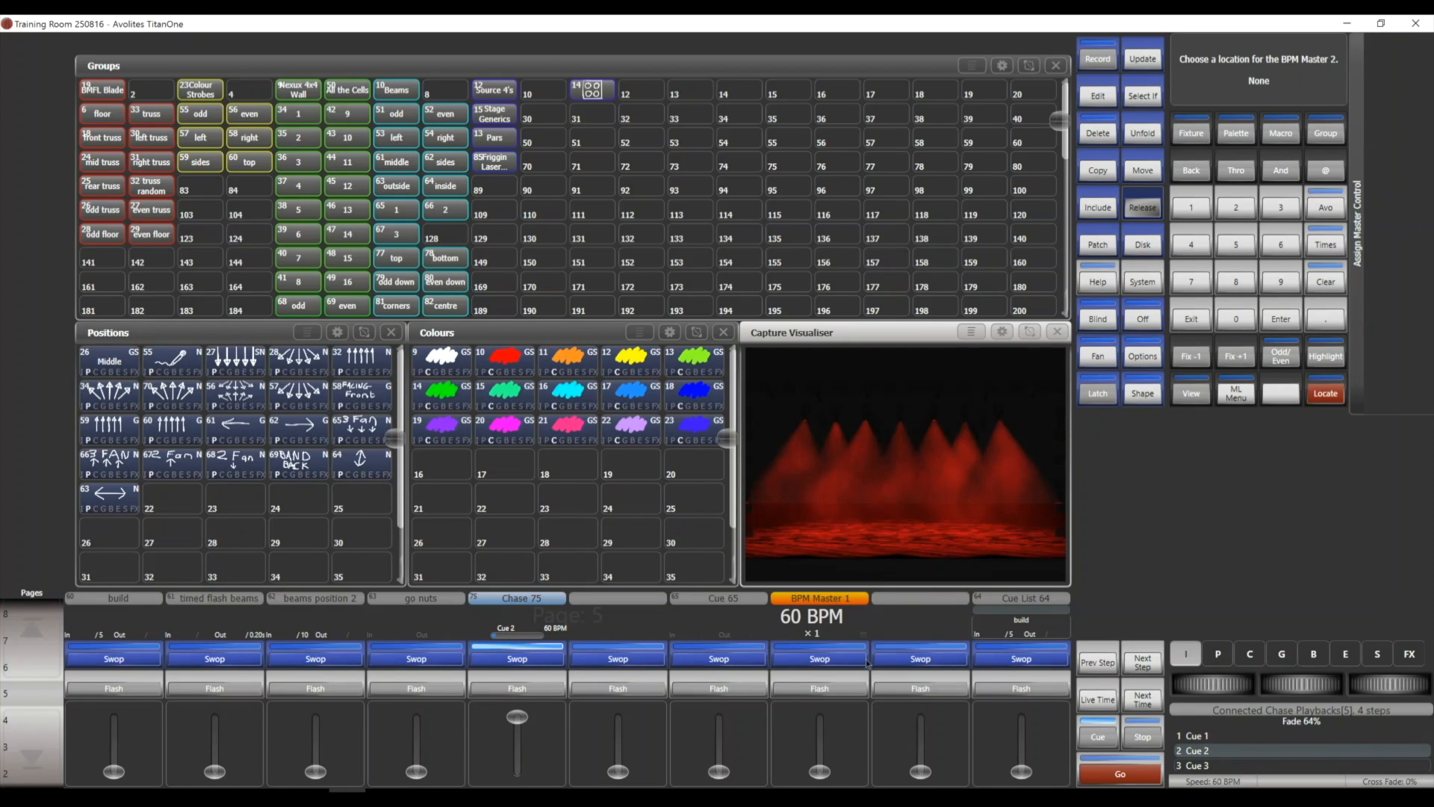
left_click(923, 737)
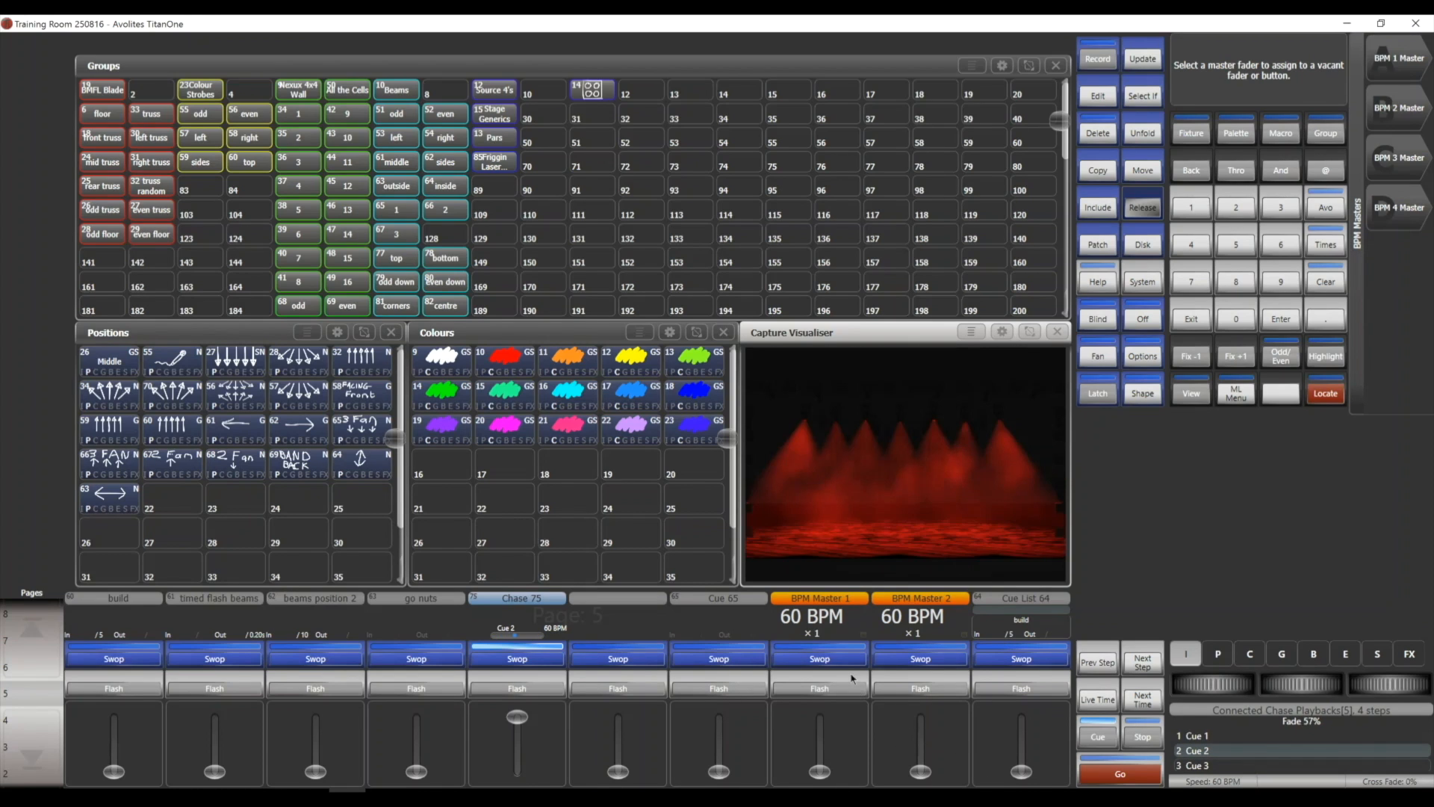
key("Escape")
key("Escape")
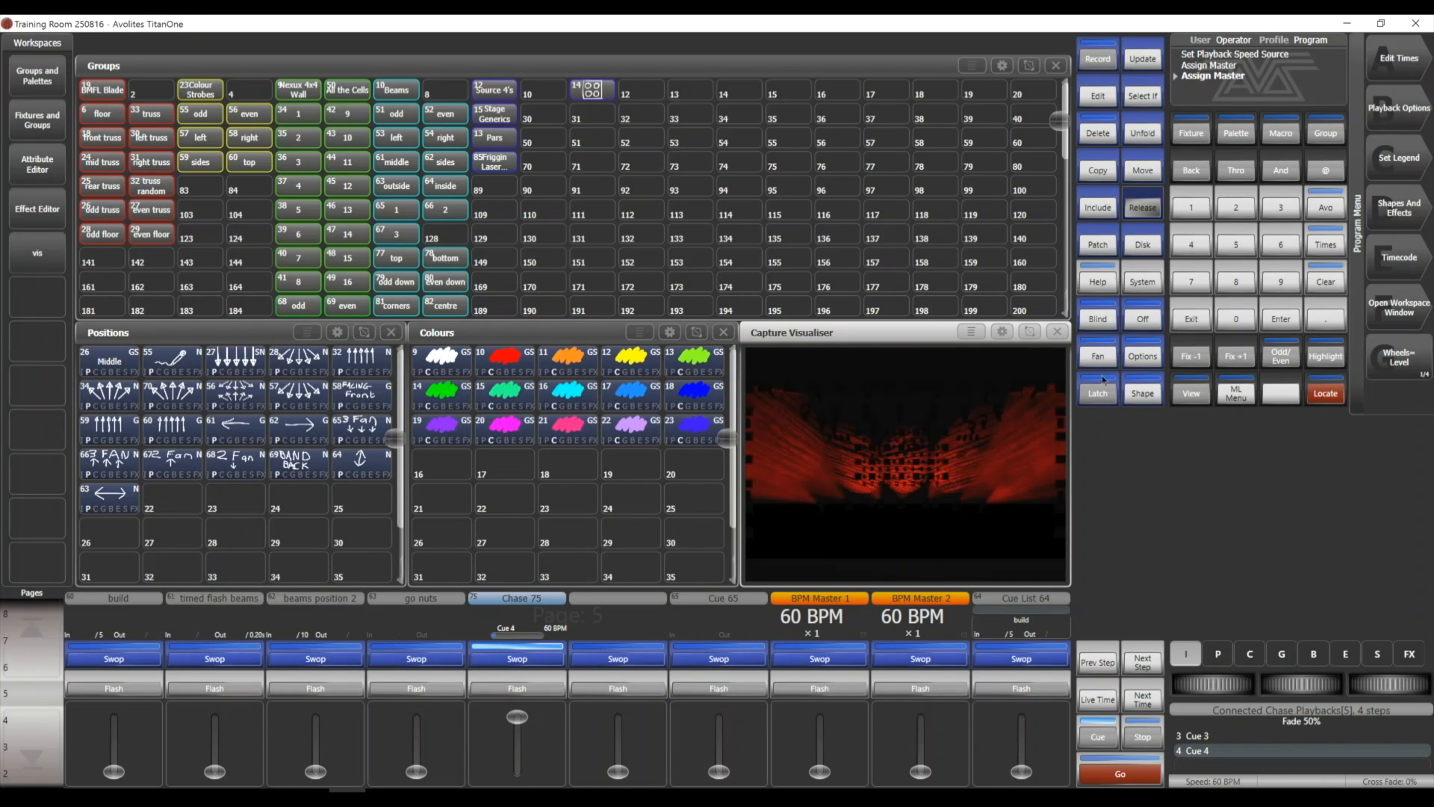
Connect the control wheels to BPM Master 1, switch the connection to BPM Master 2, and connect BPM Master 1 again
left_click(1091, 738)
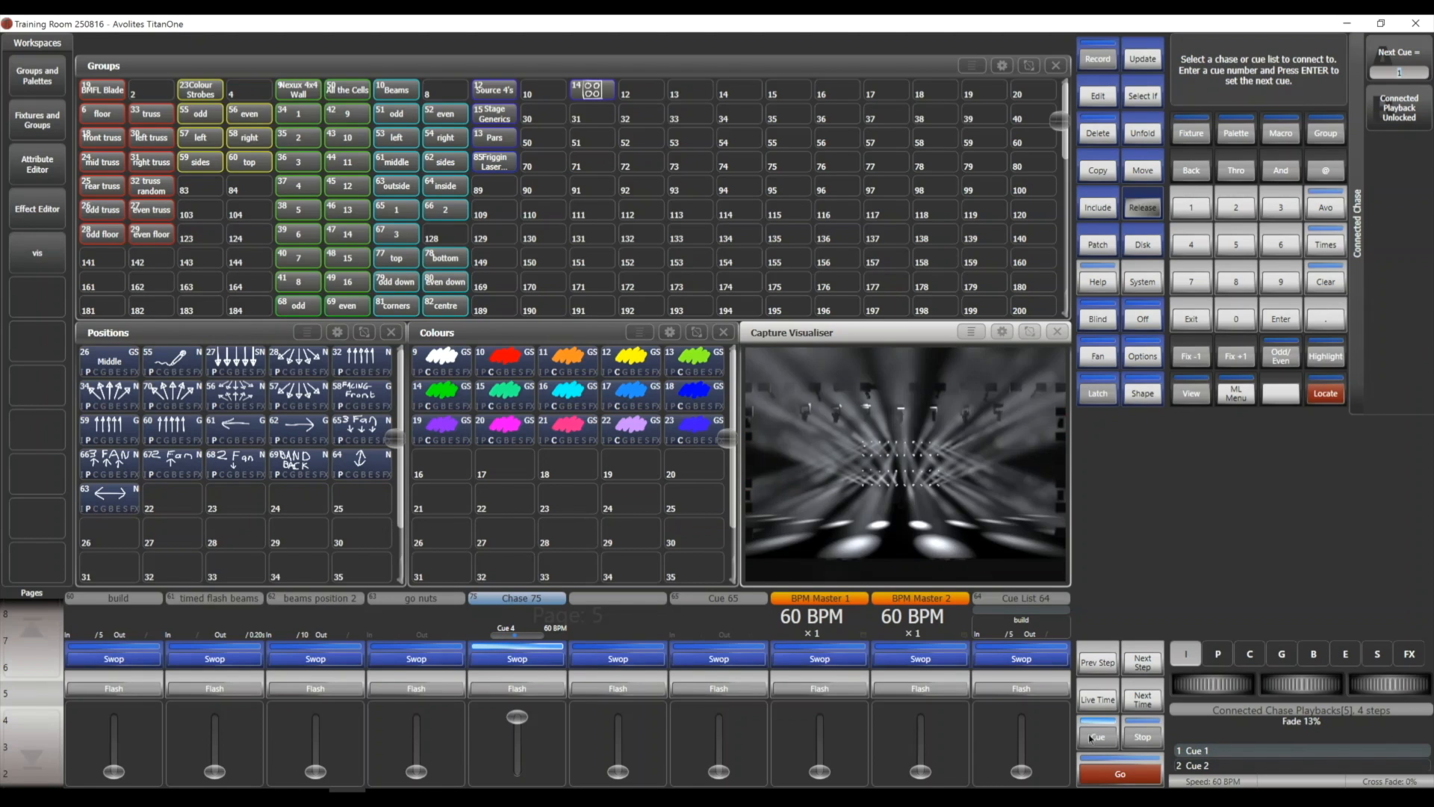
left_click(810, 614)
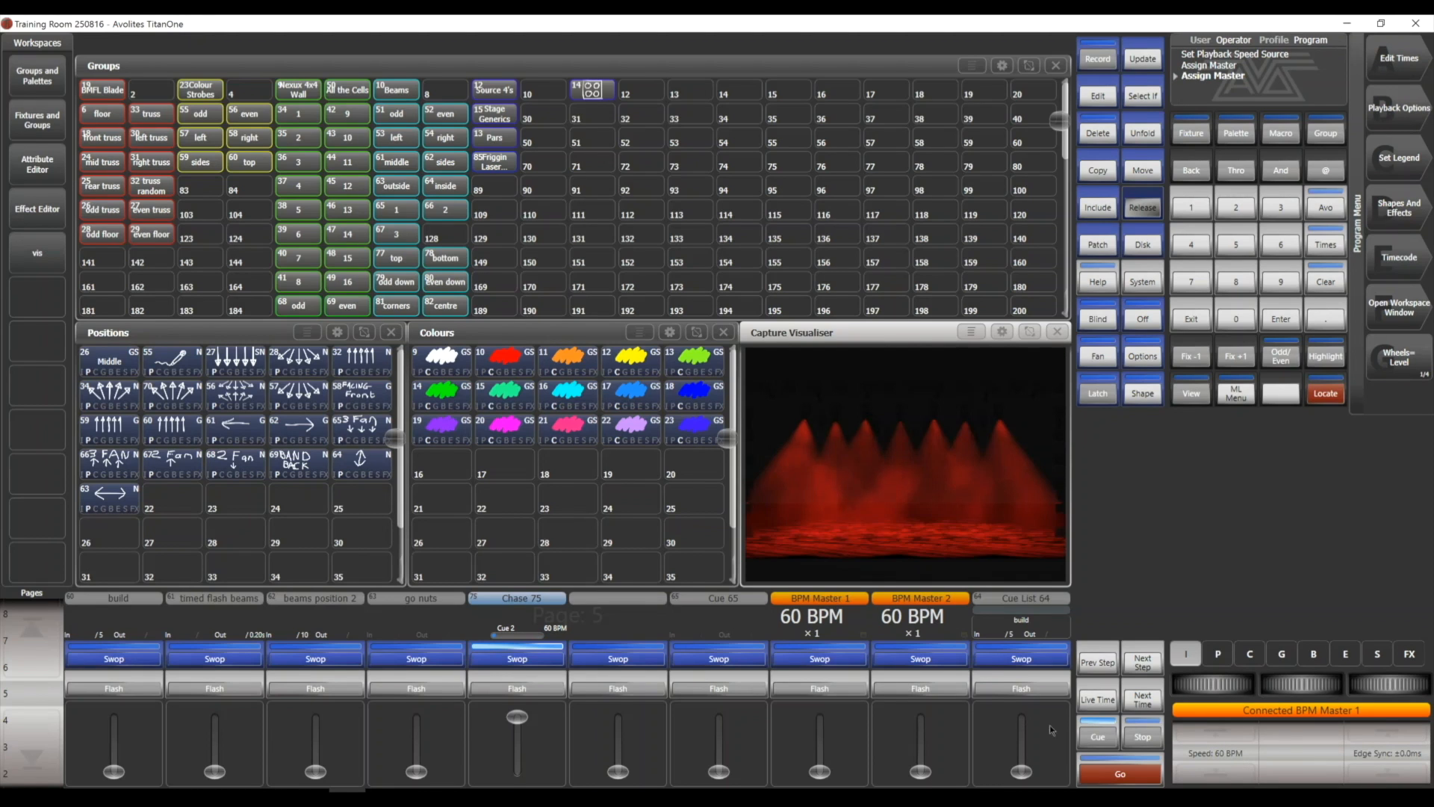
left_click(1098, 735)
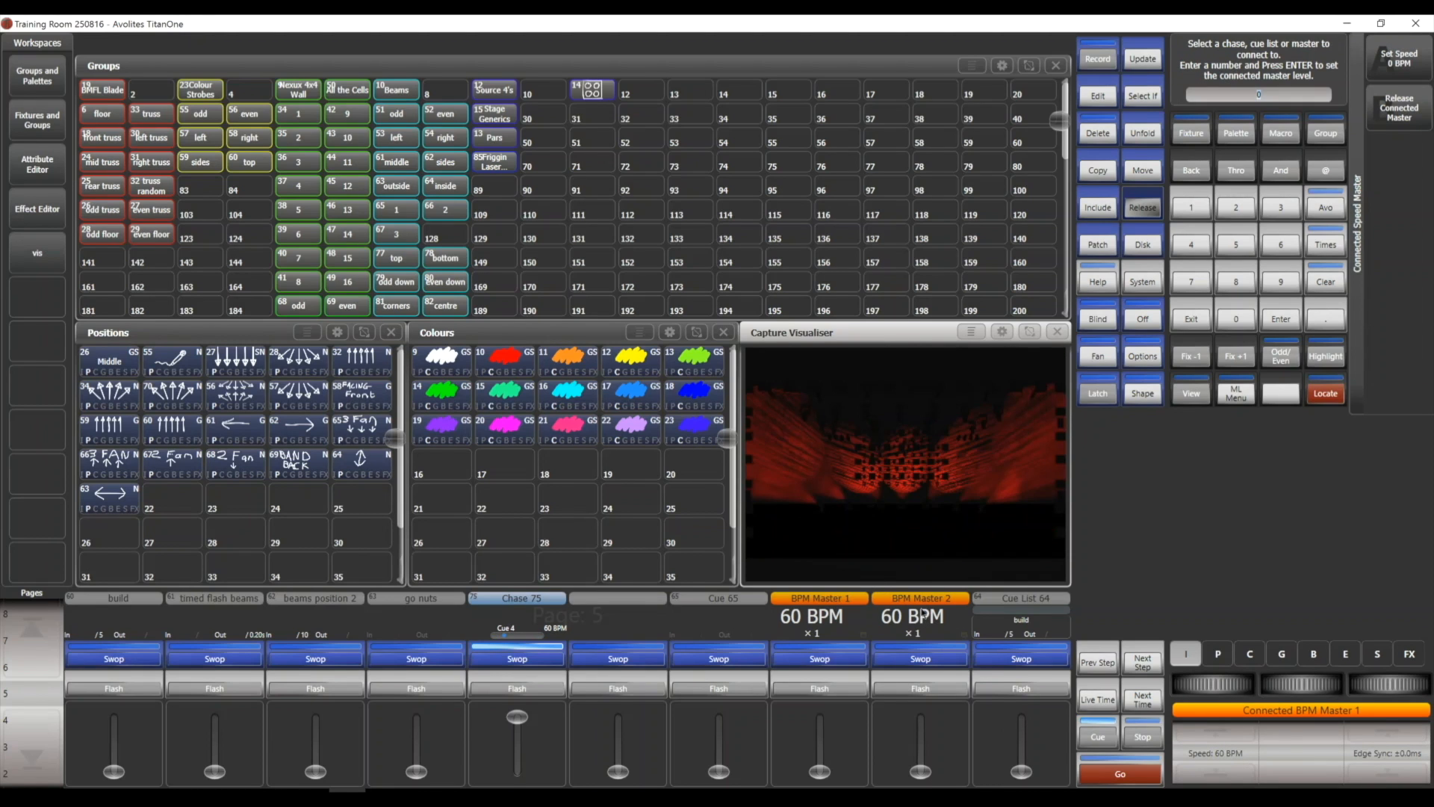
left_click(924, 615)
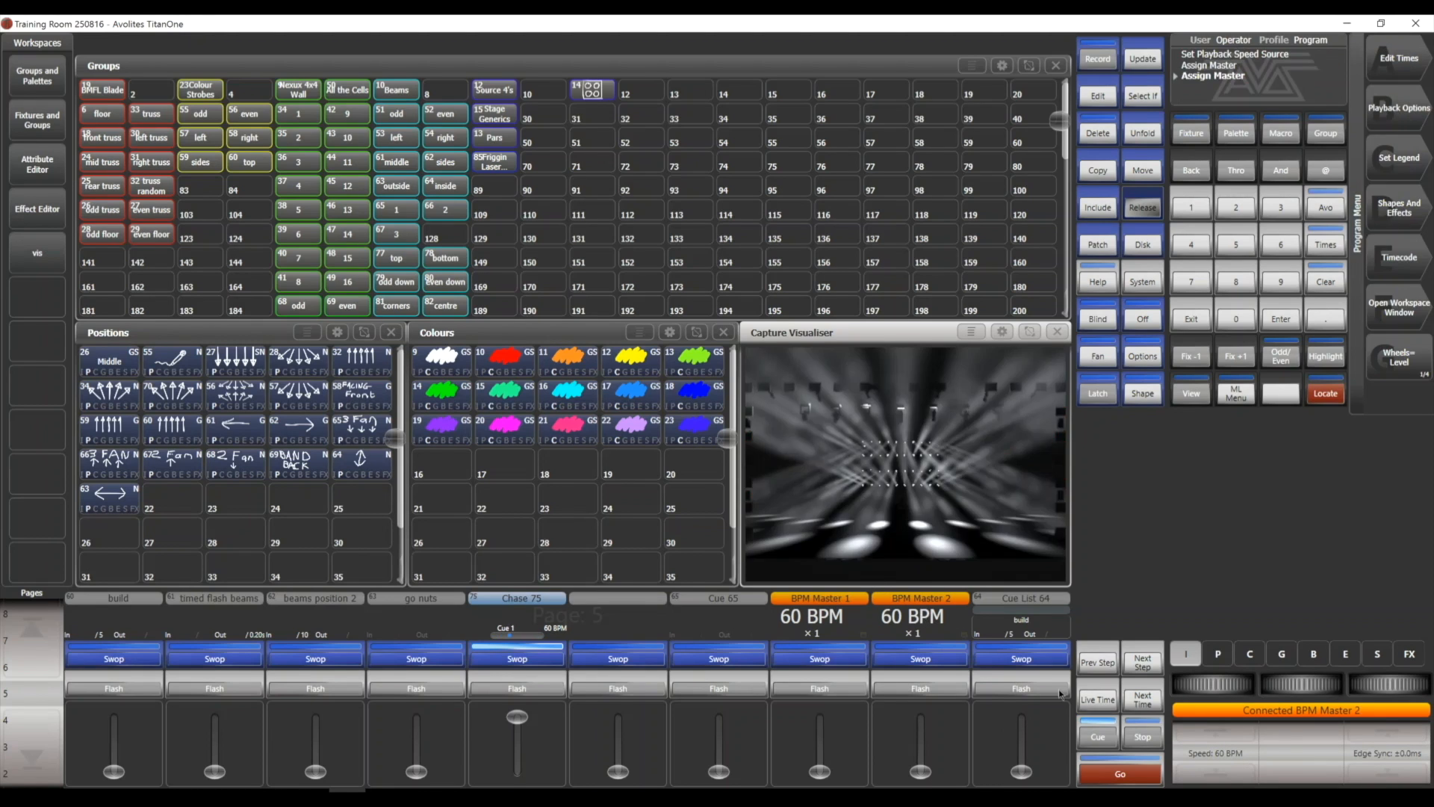
left_click(1094, 737)
left_click(806, 619)
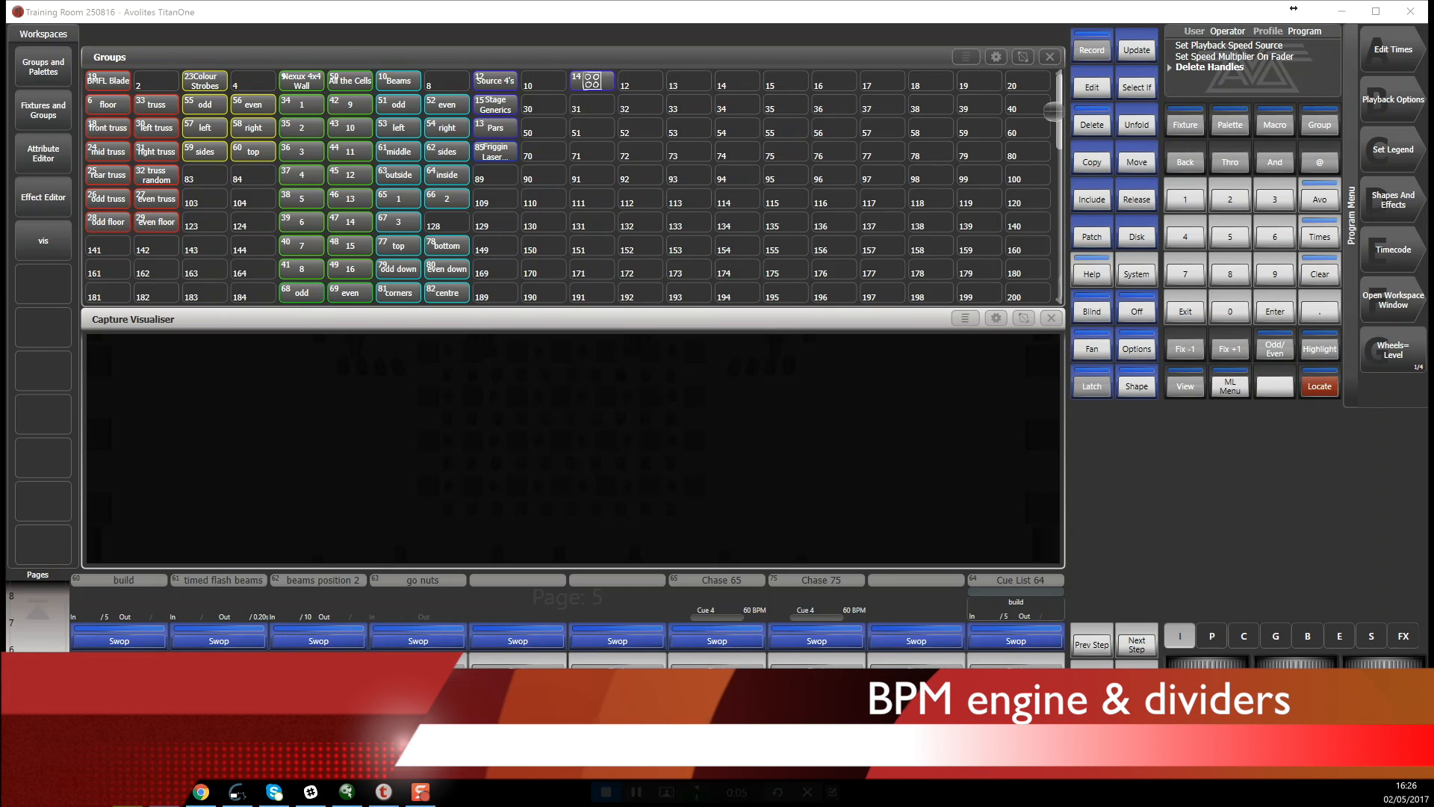
Preview Chase 65 and Chase 75 by fading each one up and back out
mouse_move(717, 754)
left_mouse_down()
mouse_move(720, 686)
mouse_move(717, 756)
left_mouse_up()
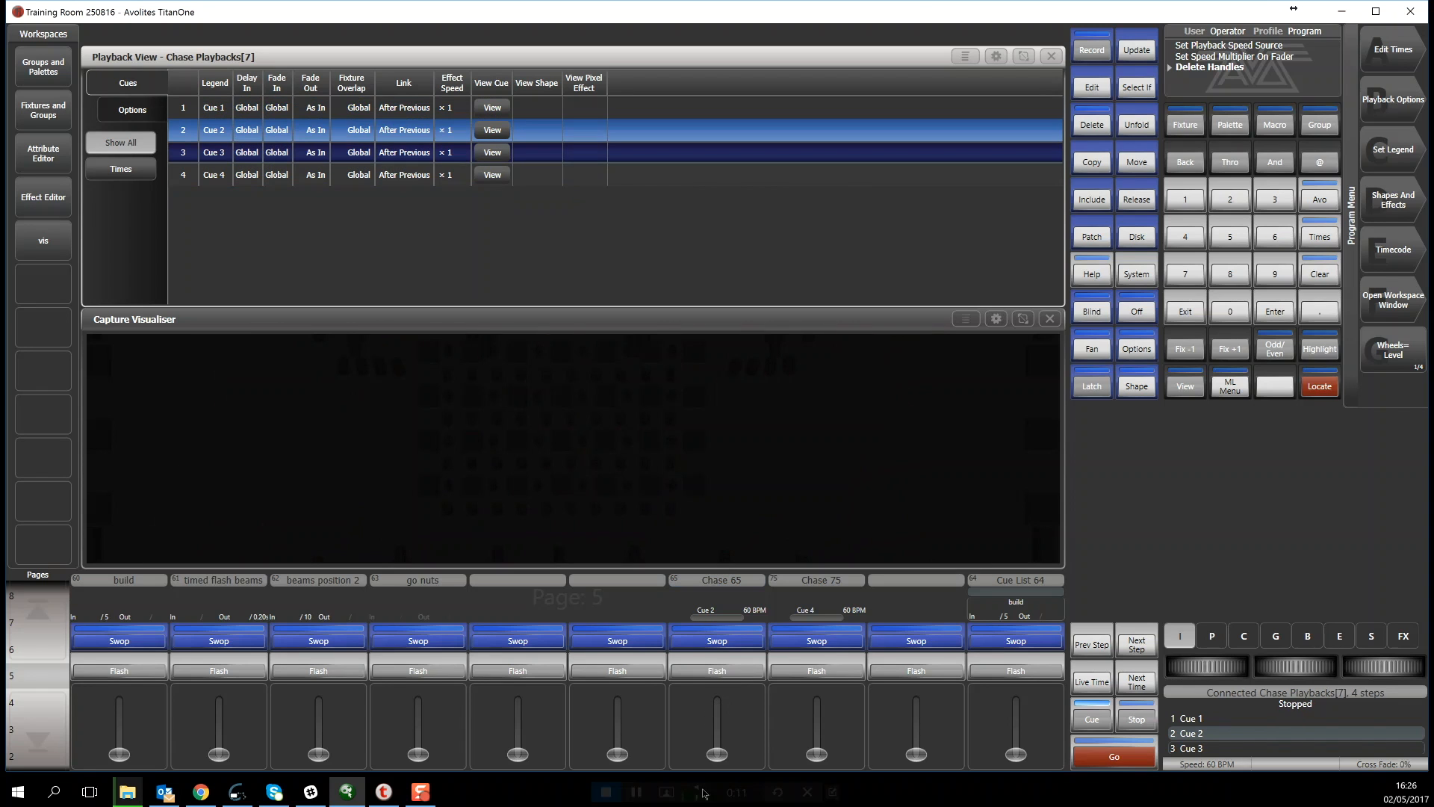
left_click_drag(817, 755, 817, 699)
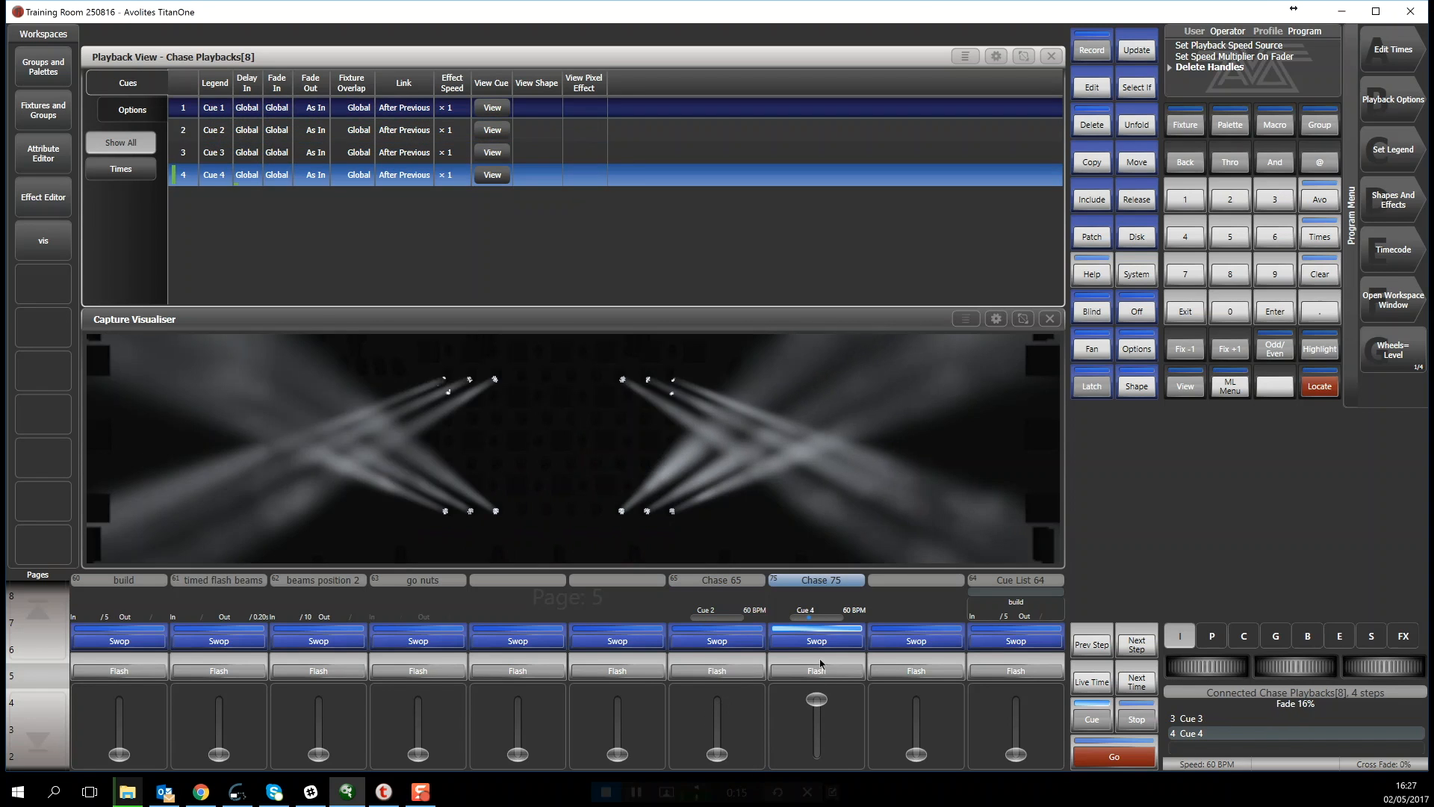
left_click_drag(817, 699, 818, 754)
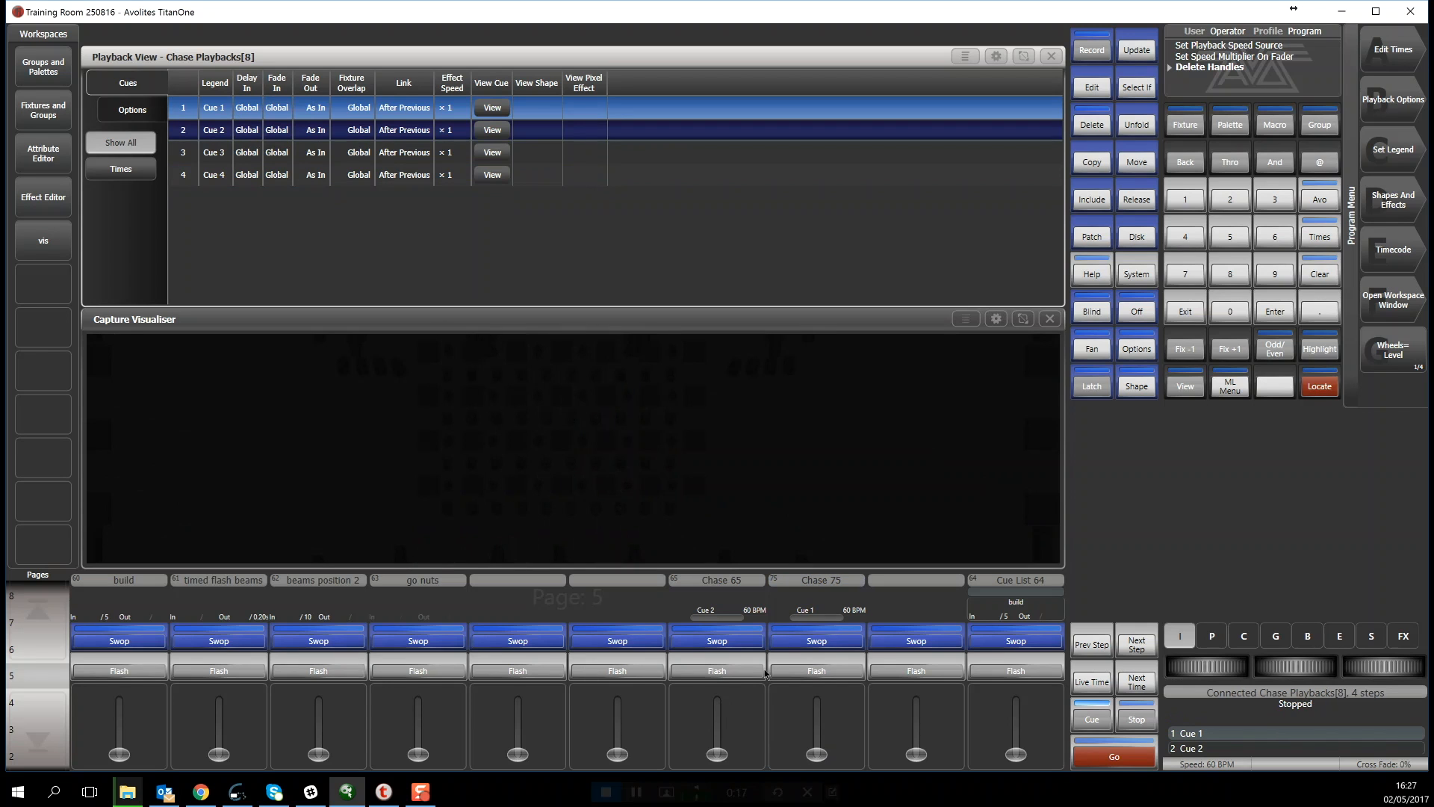
Open the Playback View of Chase 65 and dismiss the Cue View of its first cue
left_click(711, 610)
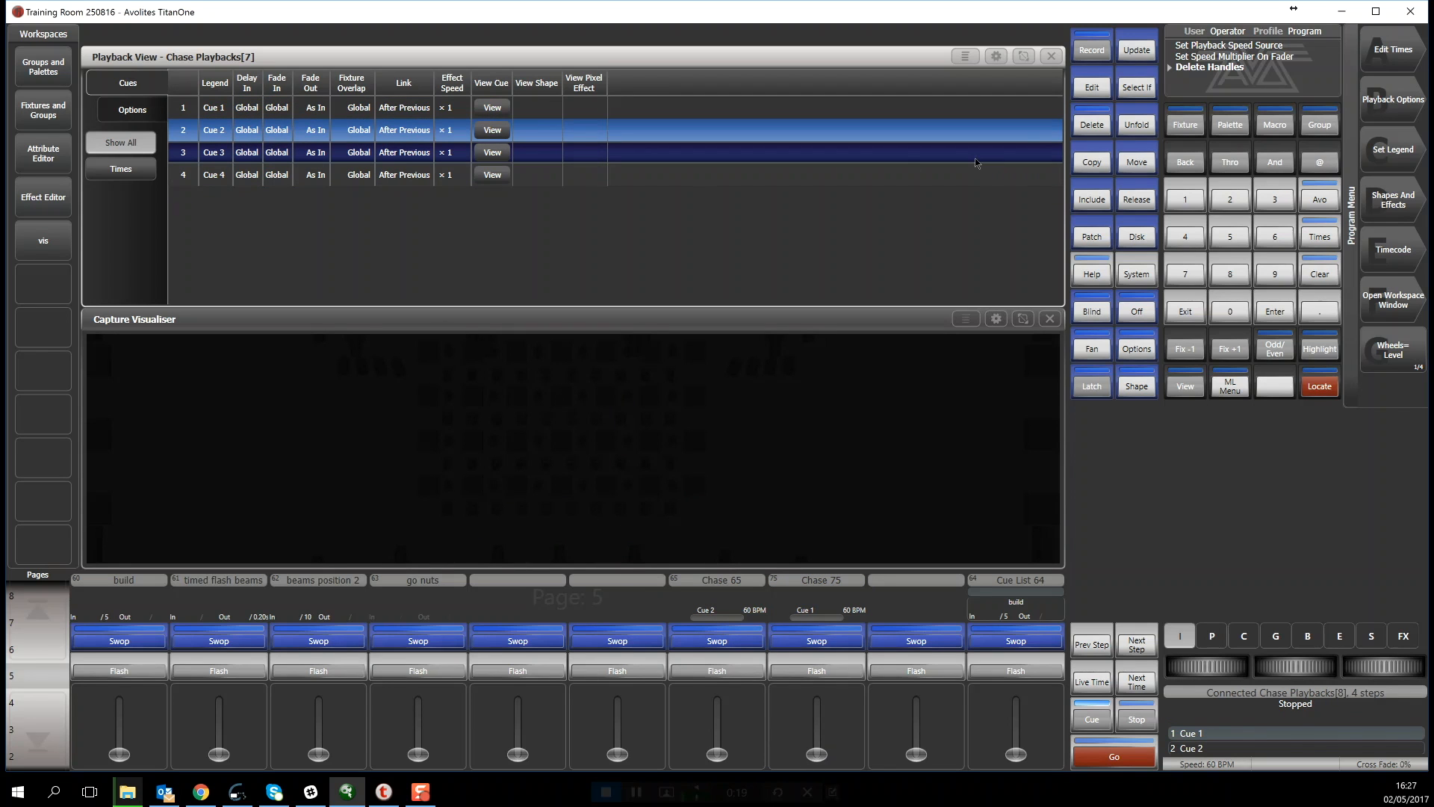
left_click(1051, 56)
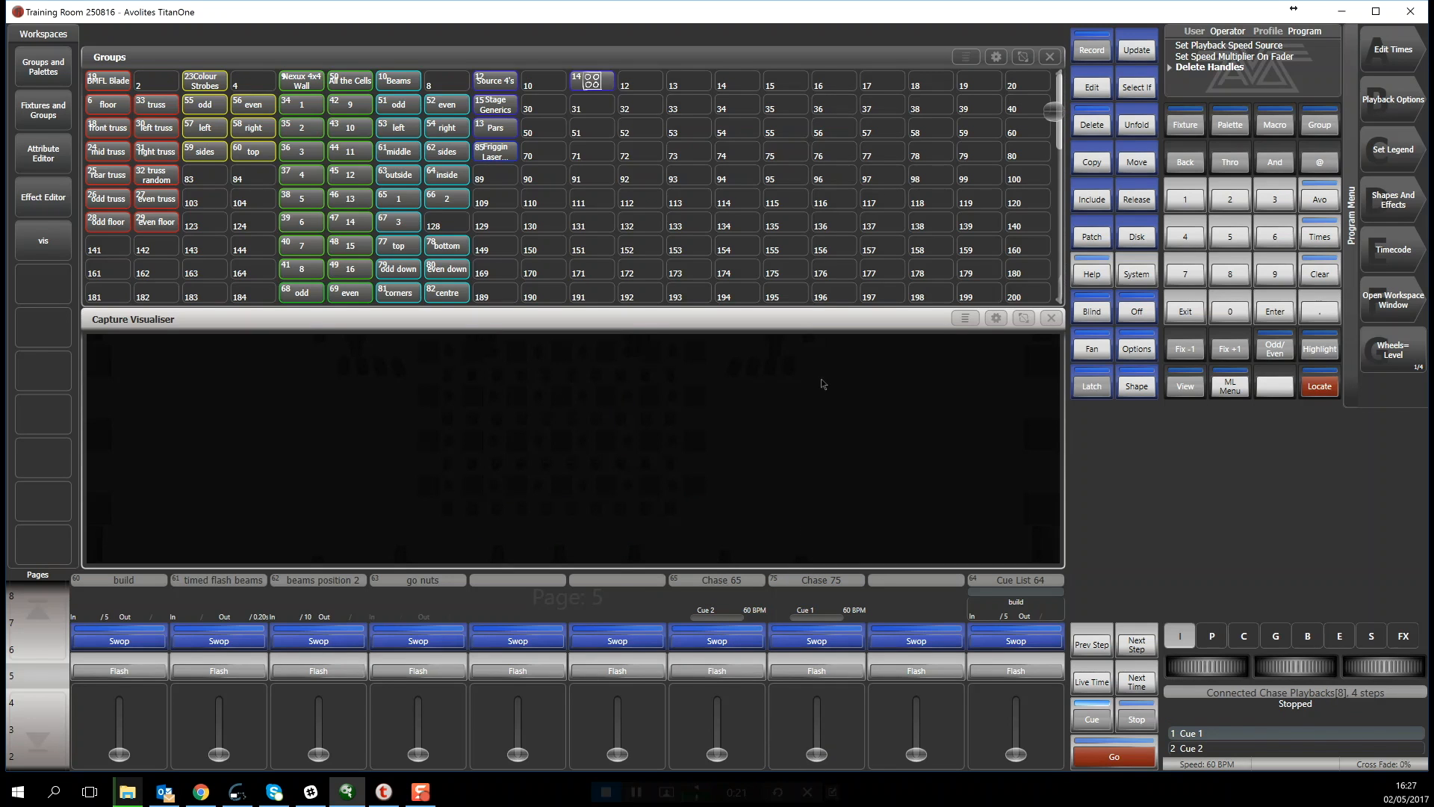
left_click(717, 597)
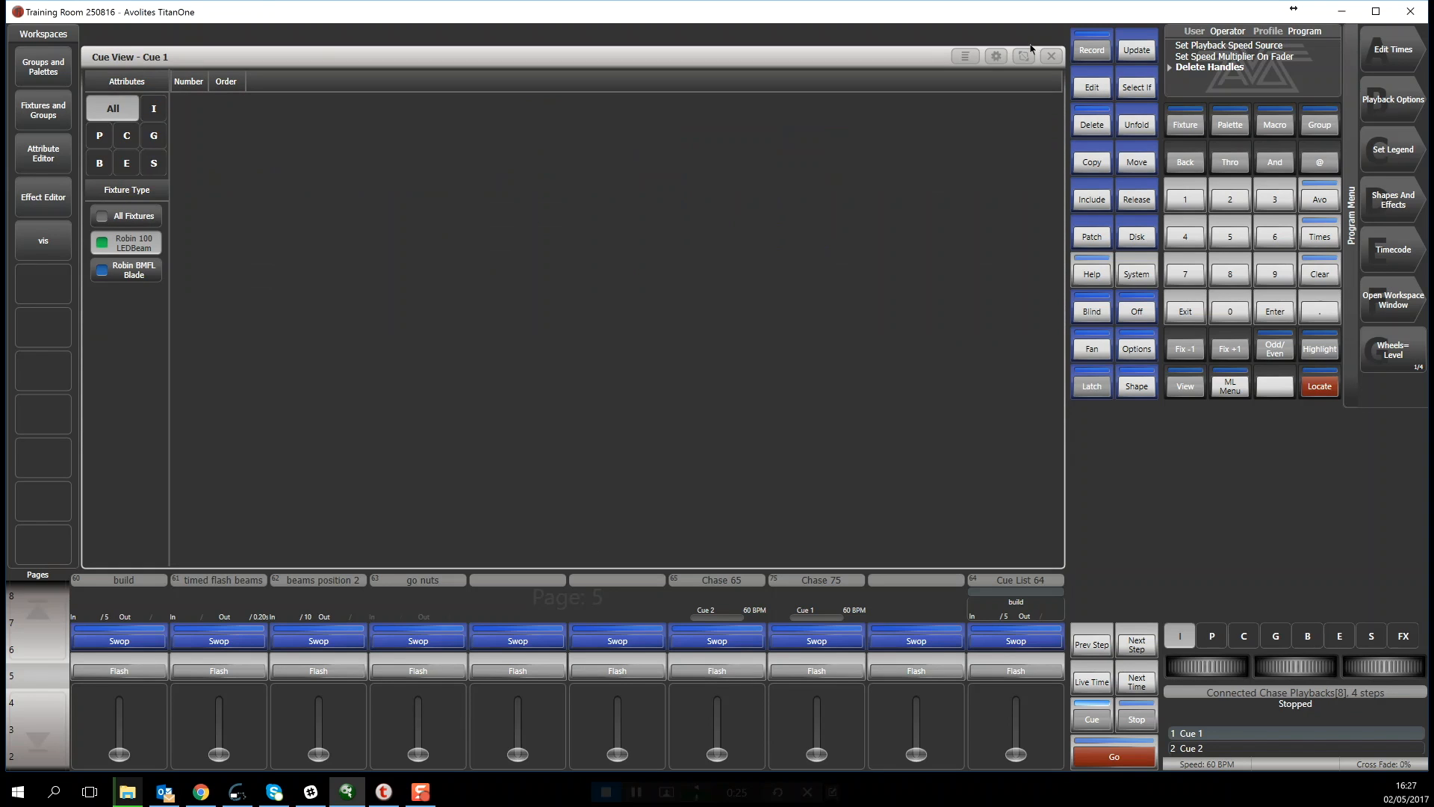
left_click(1049, 57)
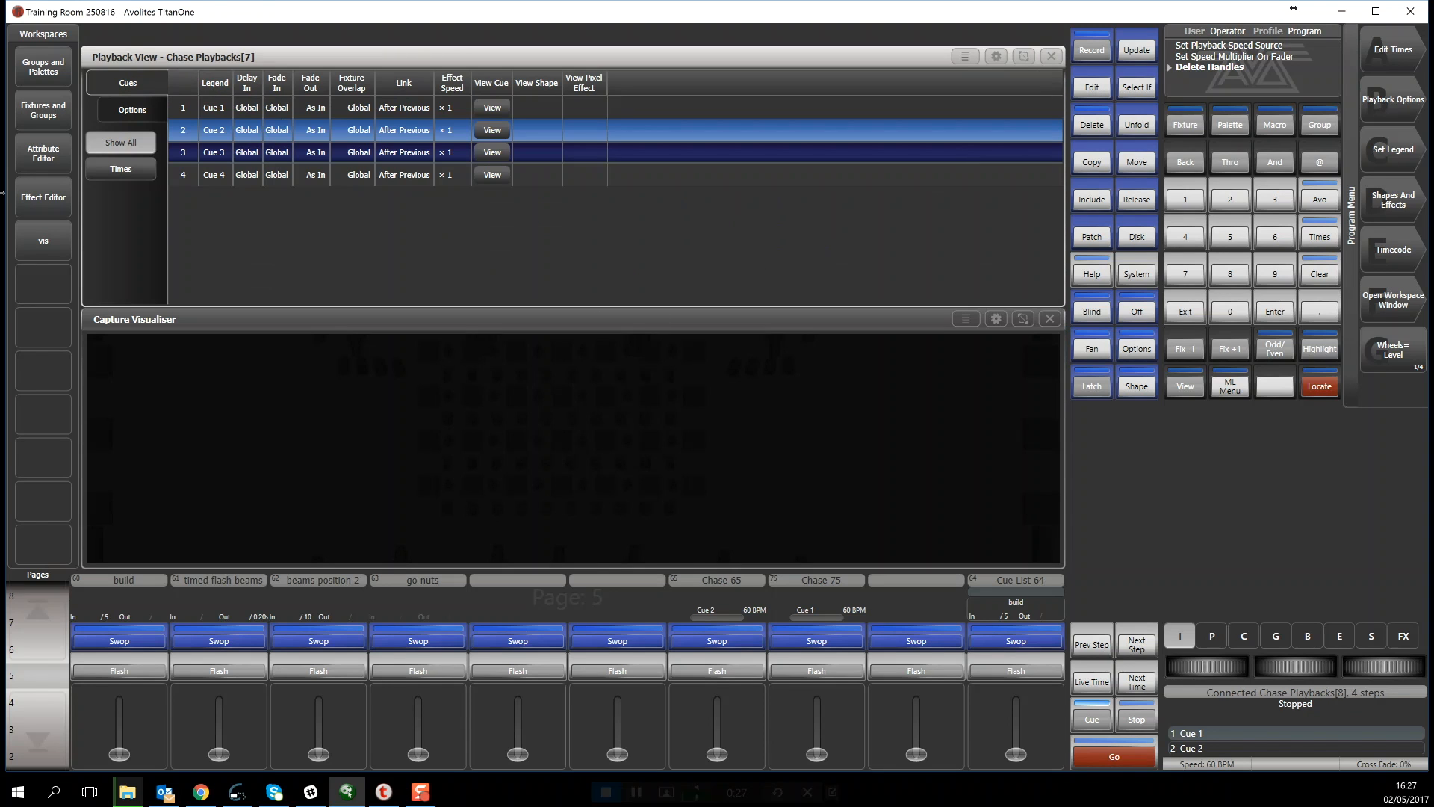
Set the effects speed source of Chase 65 to BPM 1 Master in its playback options
left_click(139, 112)
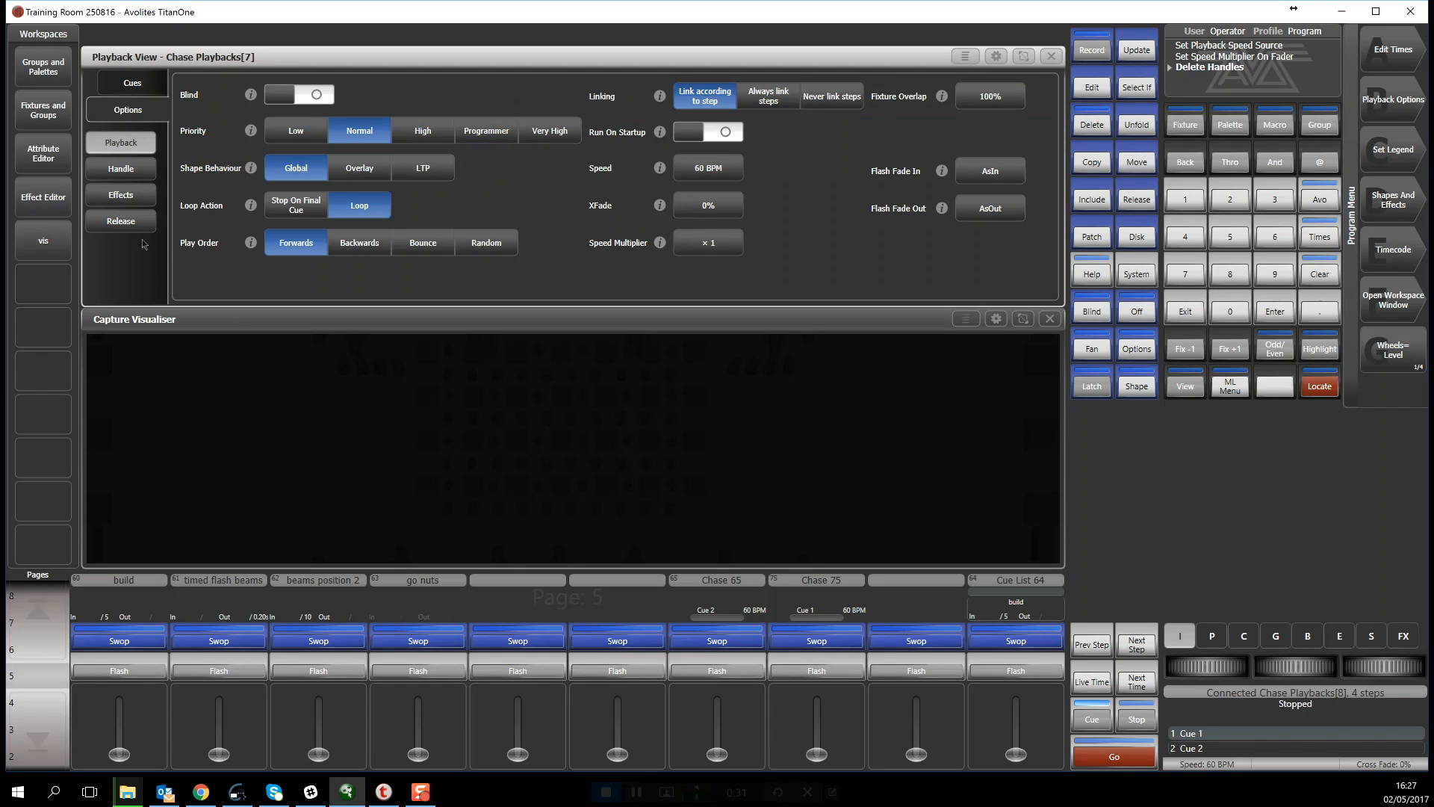
left_click(125, 198)
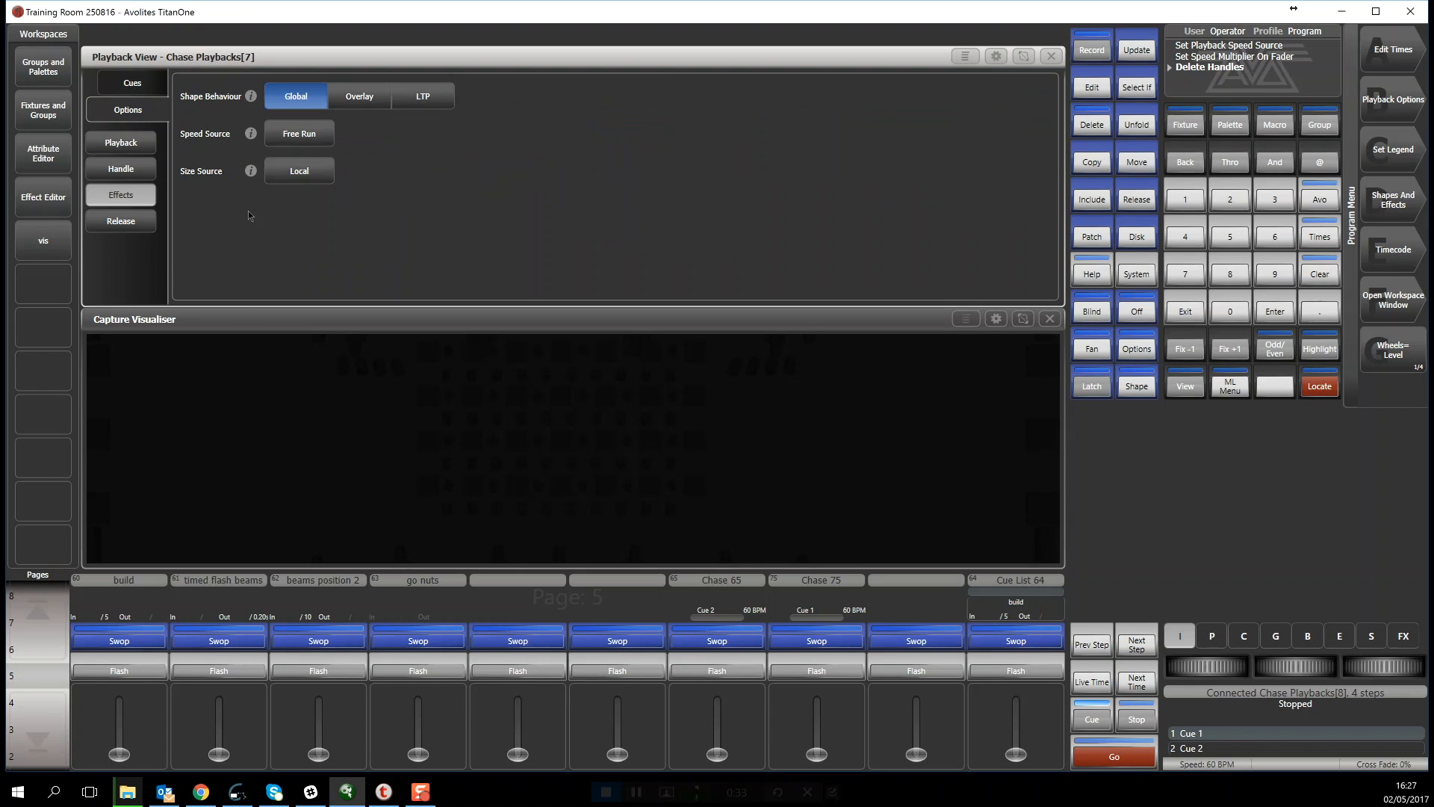
left_click(299, 138)
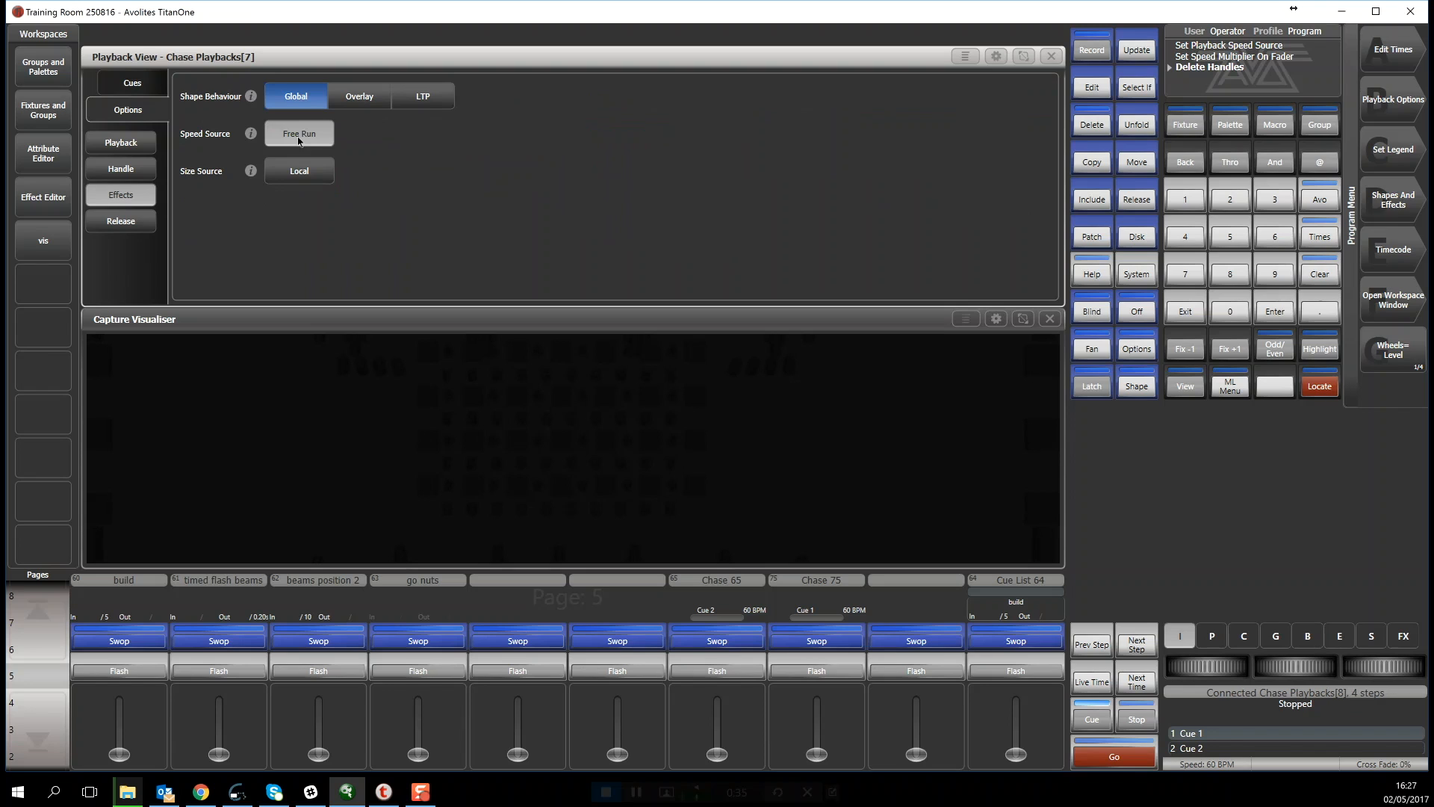
left_click(372, 256)
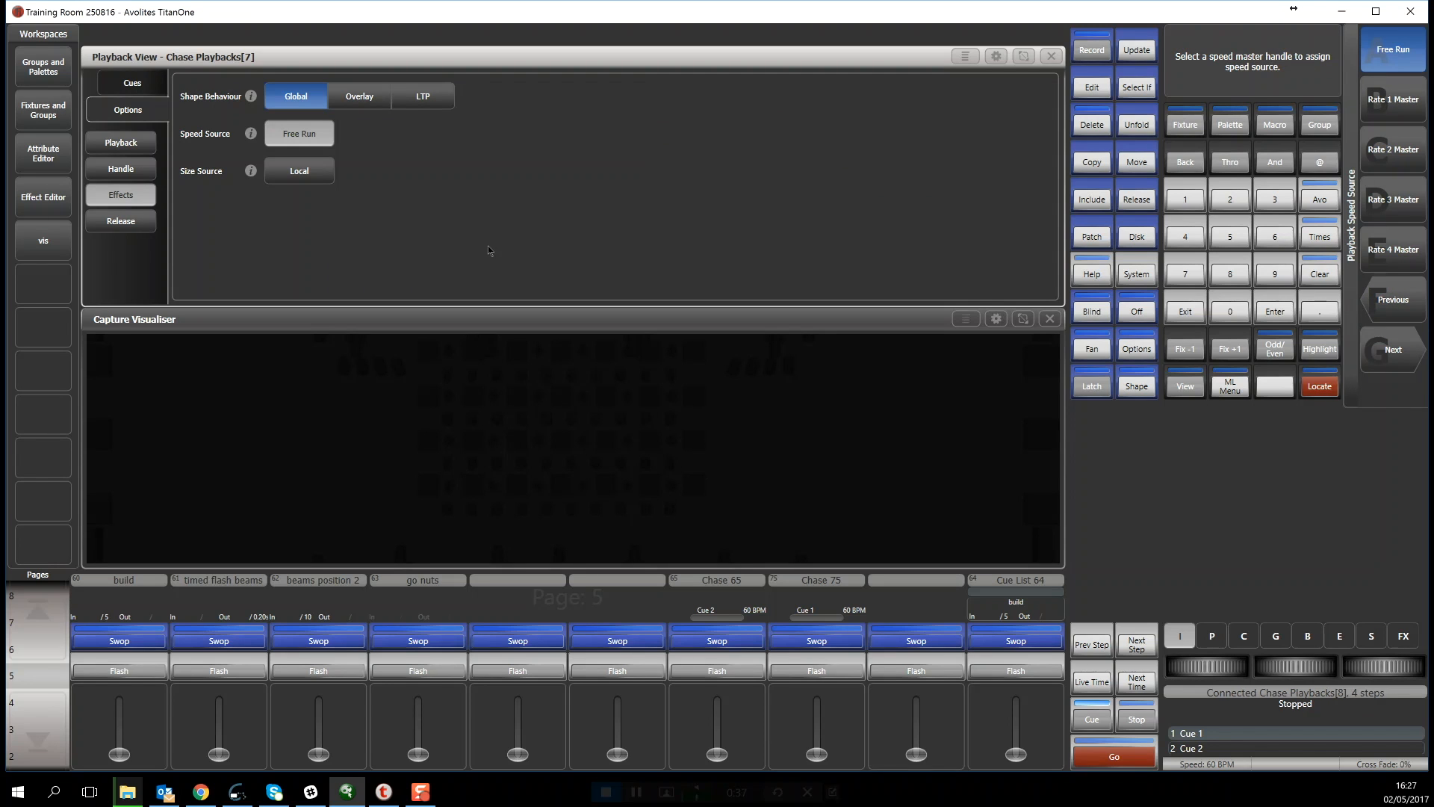
Switch the playback options to Chase 75 and set its effects speed source to BPM 1 Master
left_click(821, 597)
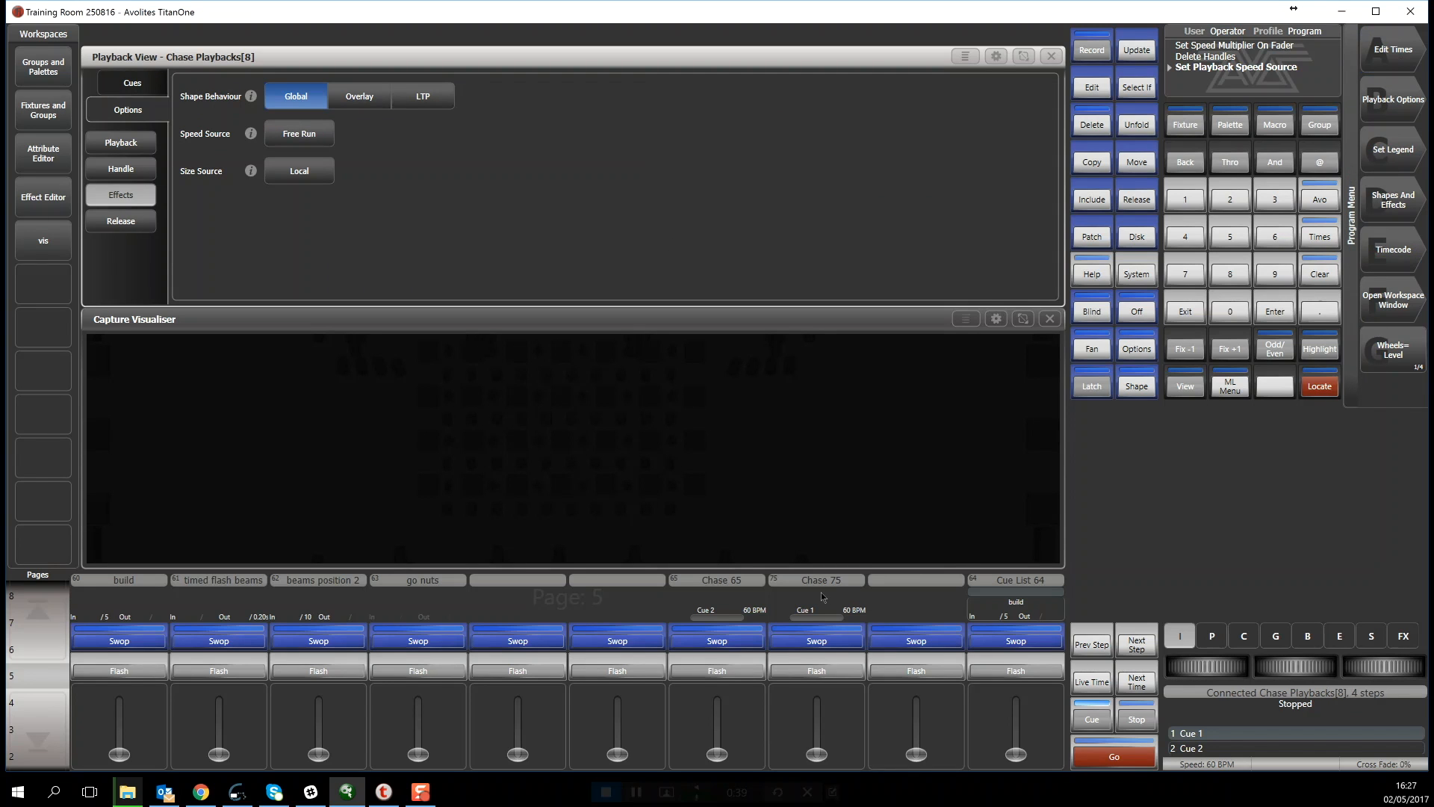
left_click(312, 135)
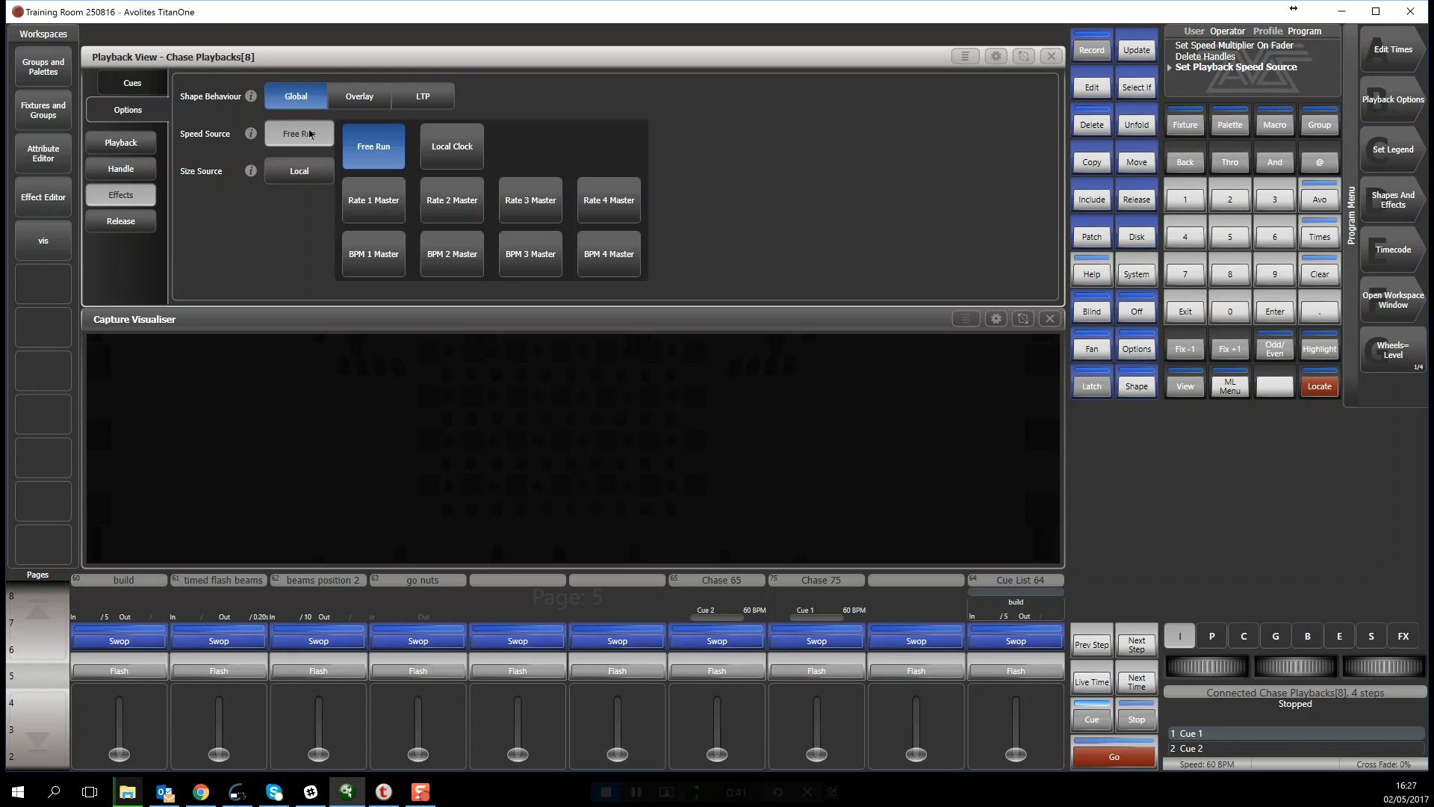
left_click(382, 256)
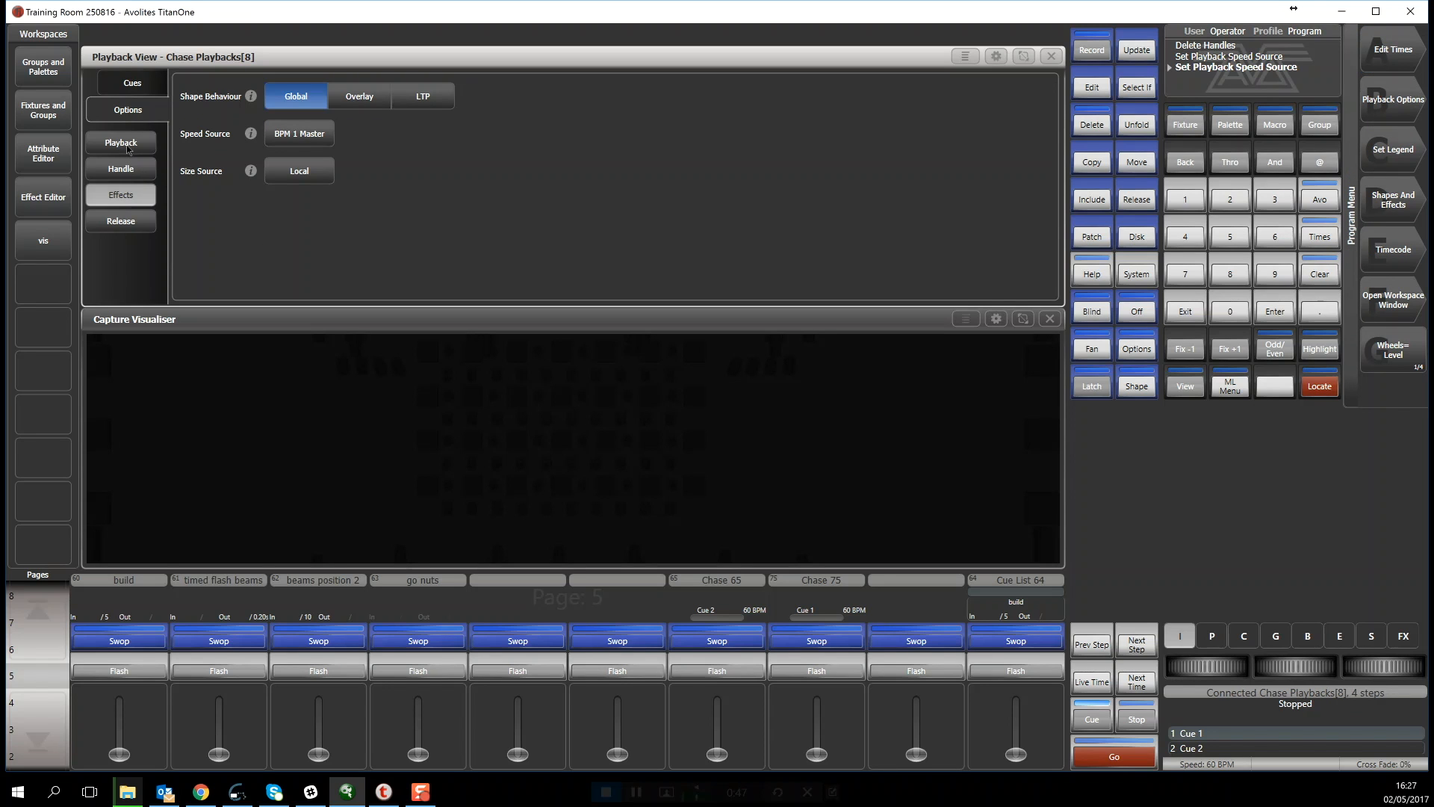
Set the speed multiplier of Chase 75 to ×2 in its playback options and close the Playback View
left_click(121, 144)
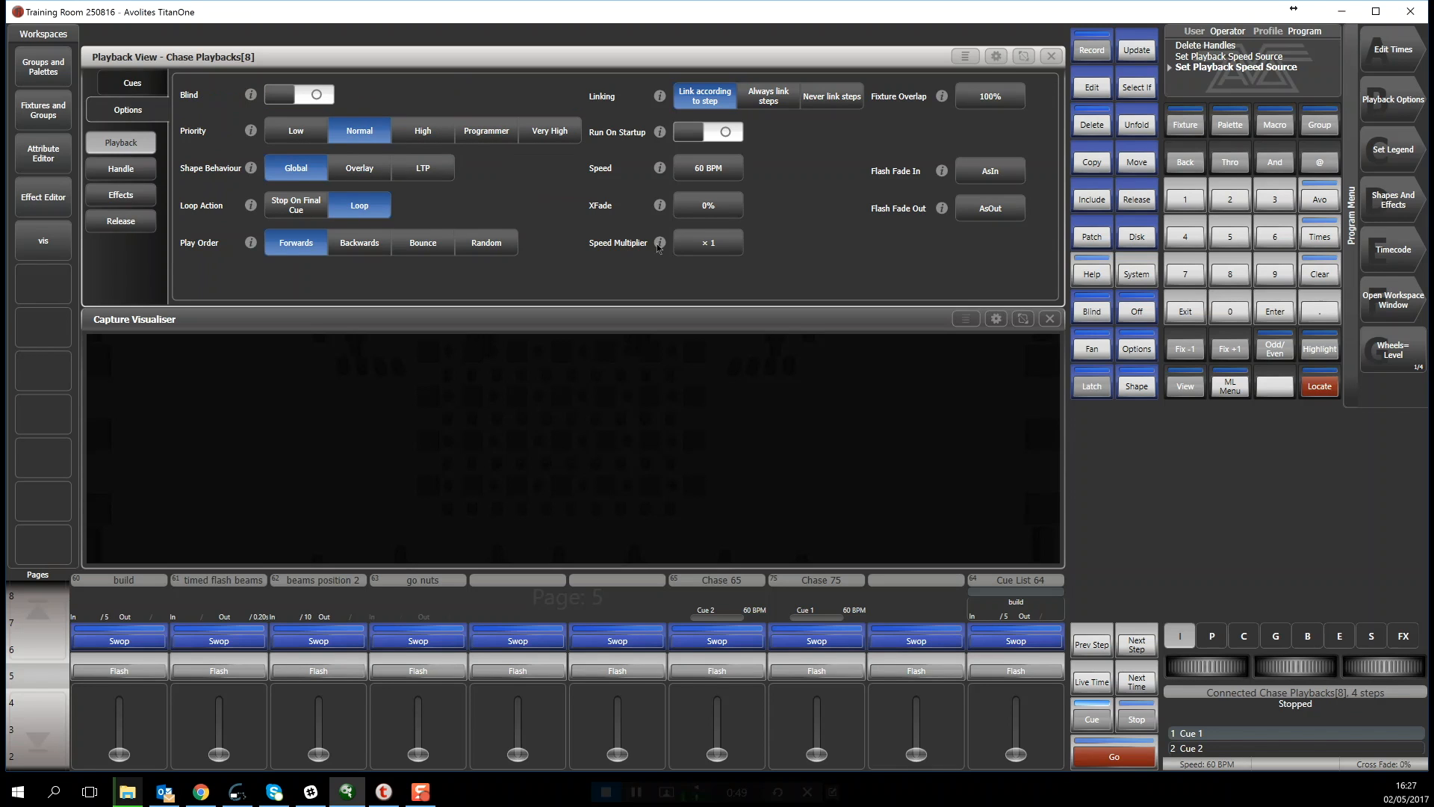
left_click(721, 246)
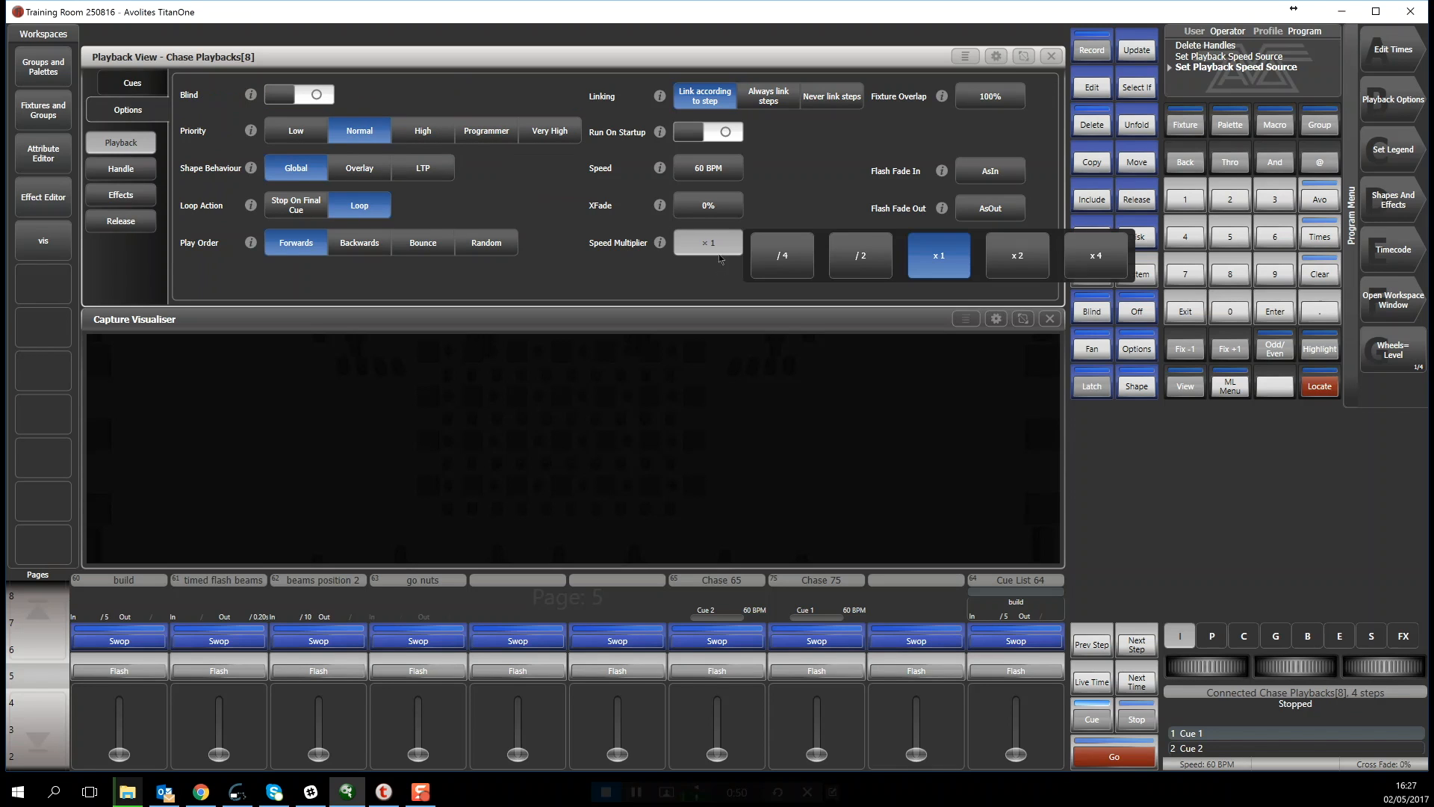
left_click(1022, 254)
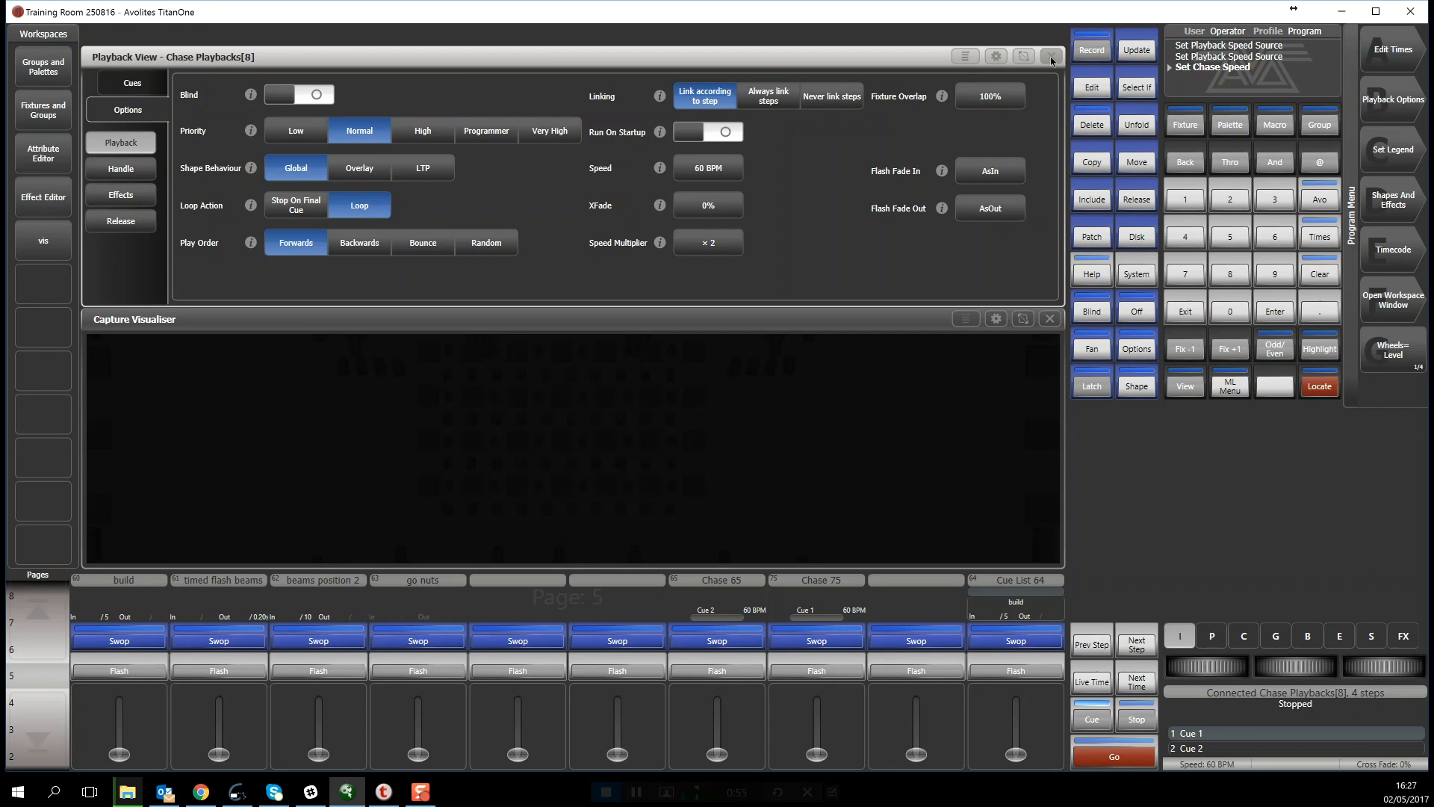
left_click(1050, 57)
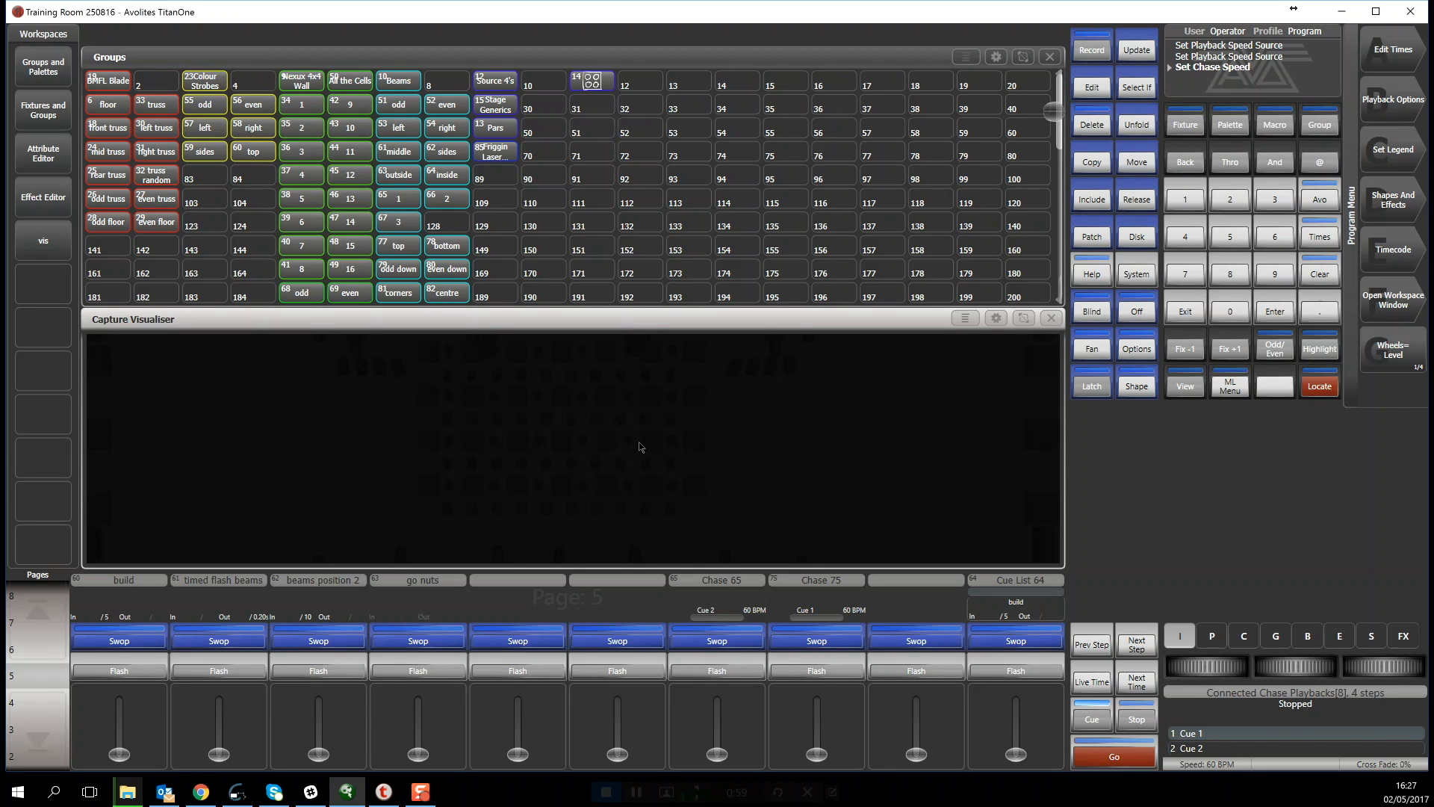
Assign the BPM 1 Master to the empty playback fader next to Chase 65
key("r")
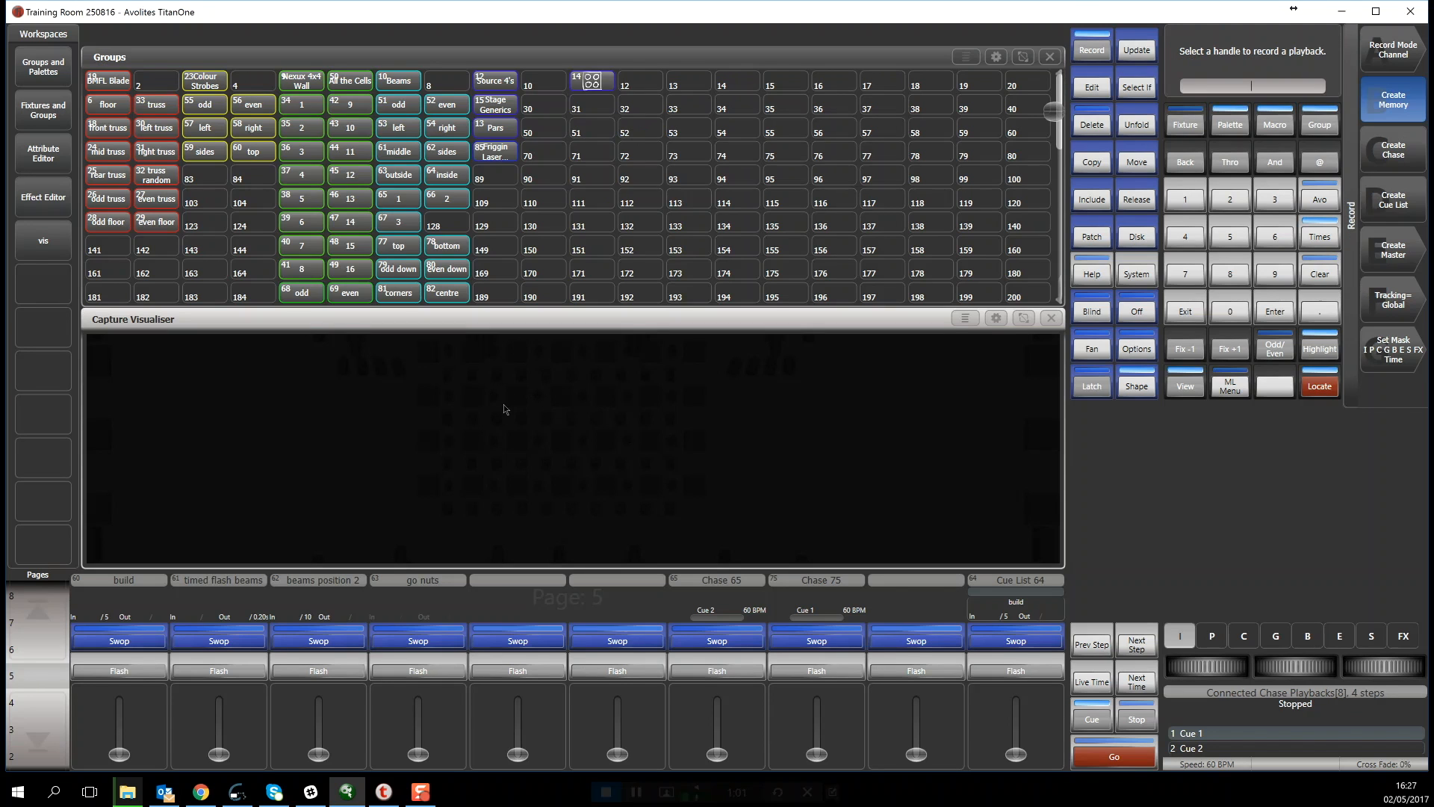
left_click(1395, 251)
left_click(1387, 135)
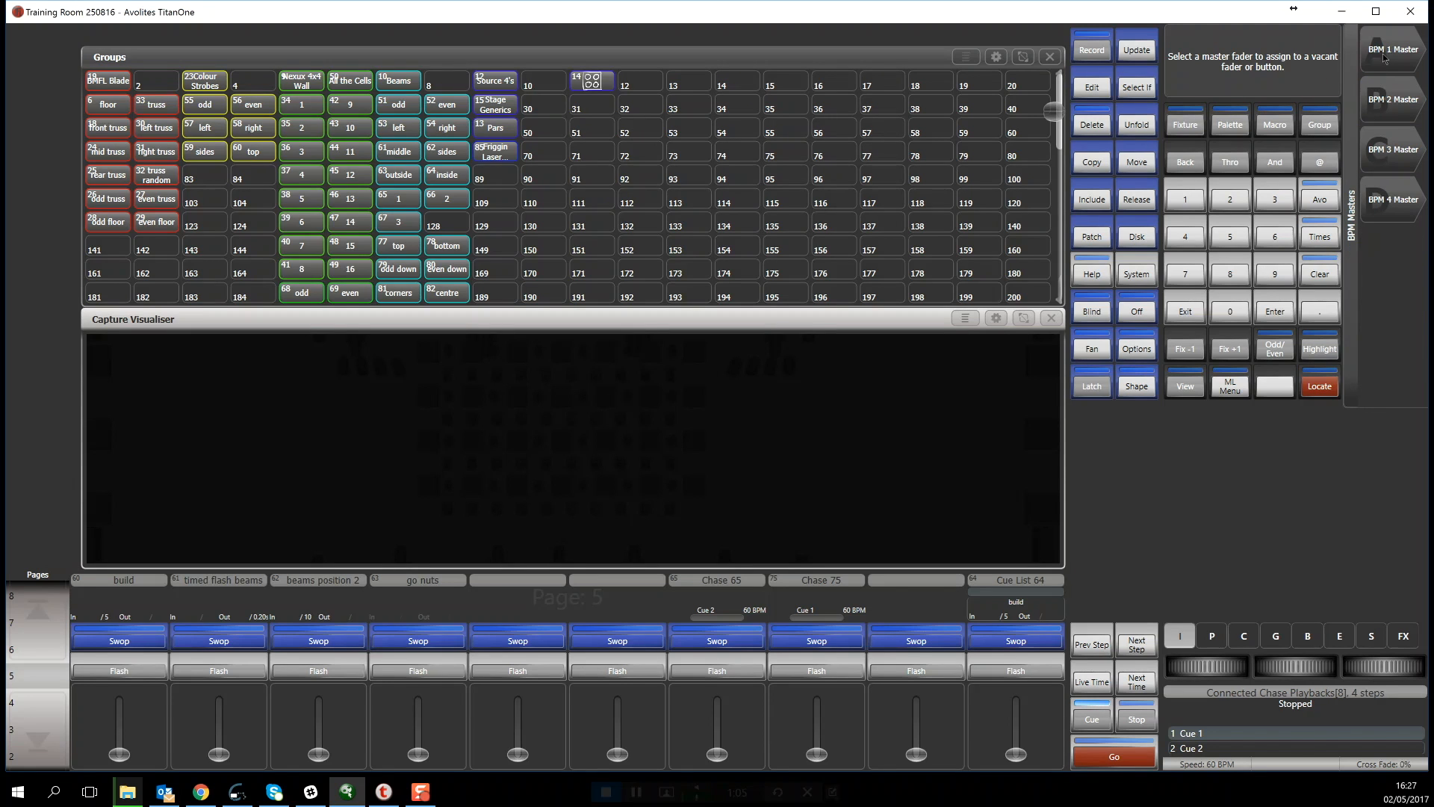
left_click(615, 600)
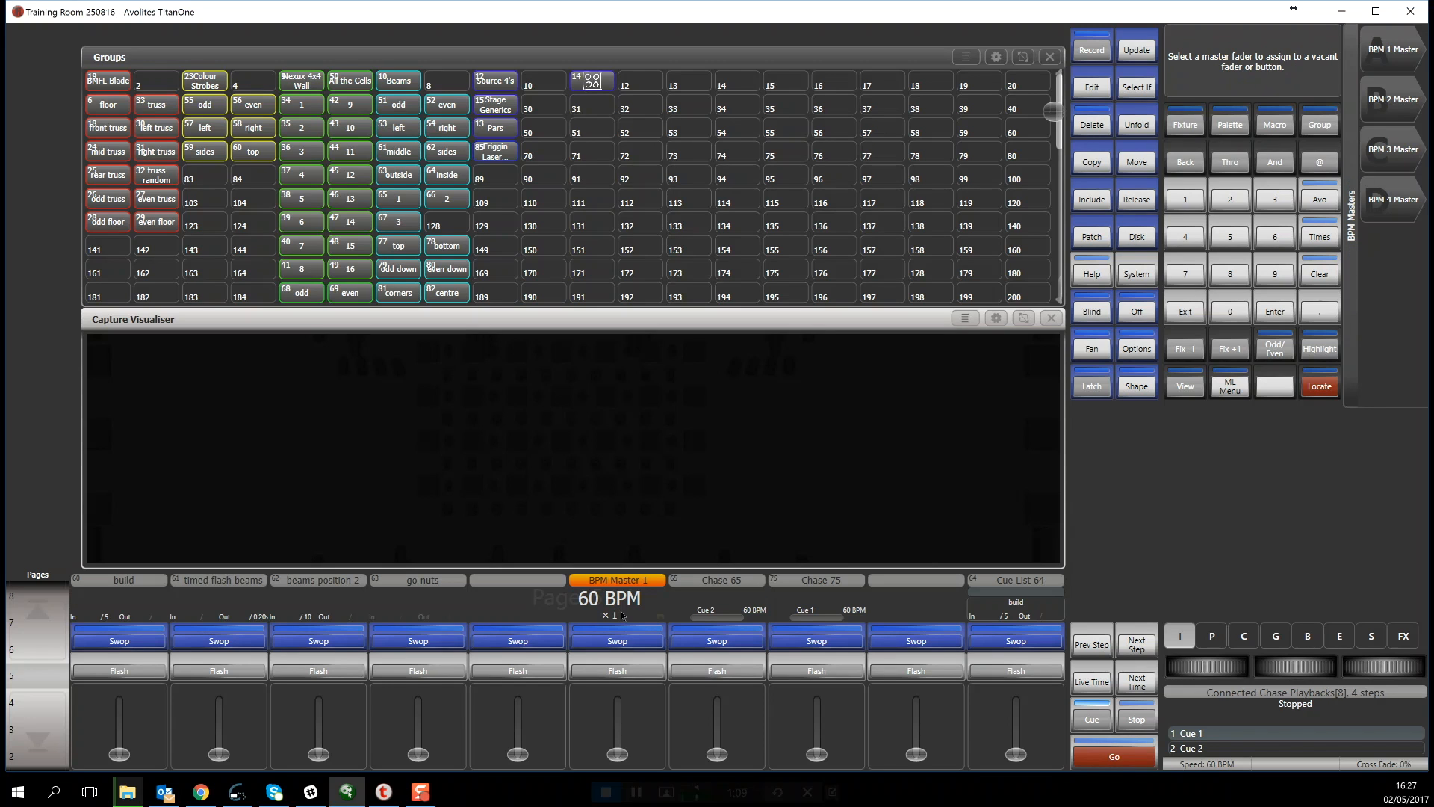
key("Escape")
key("Escape")
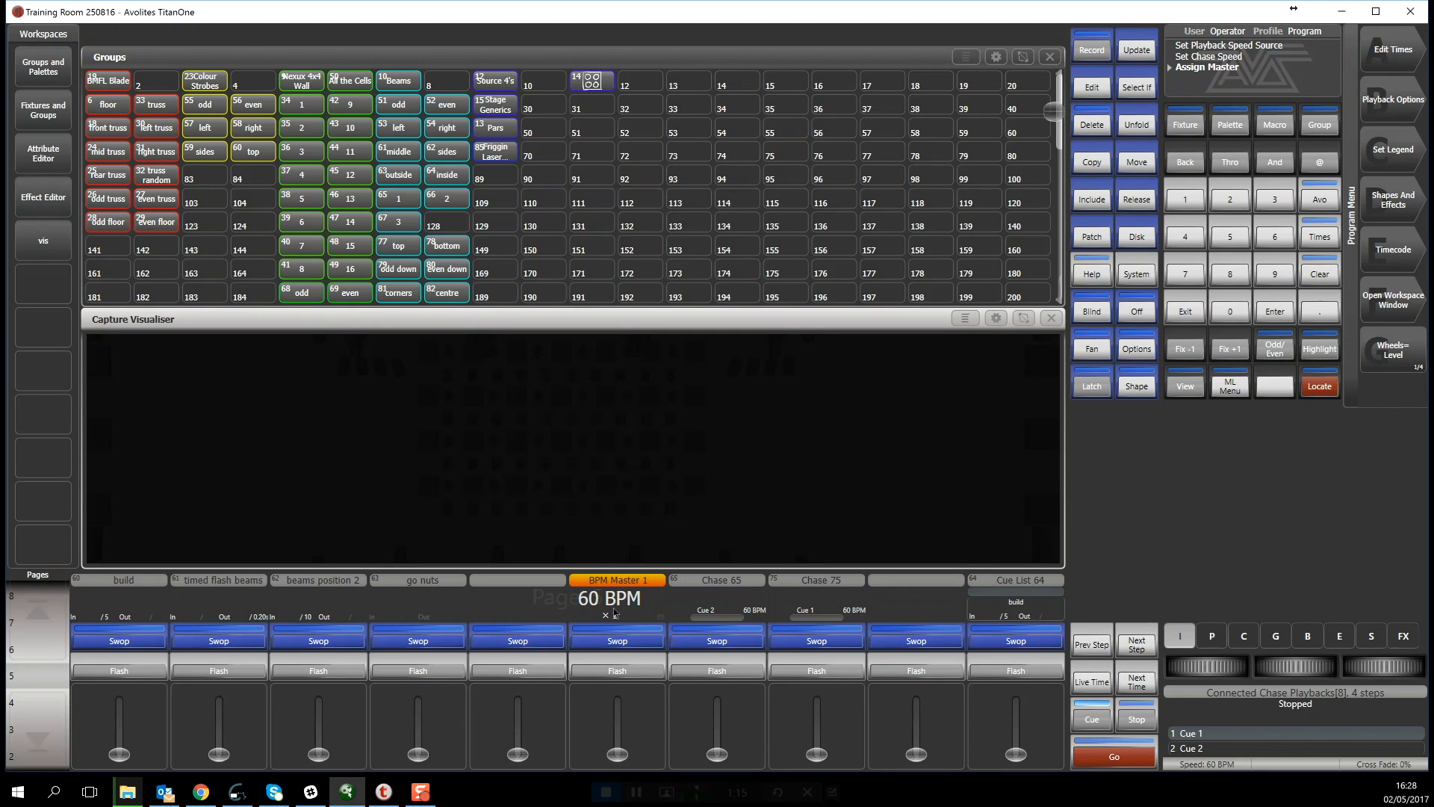
Switch the BPM Master 1 fader to control the multiplier, and close the Playback View of Chase 75
left_click(1382, 107)
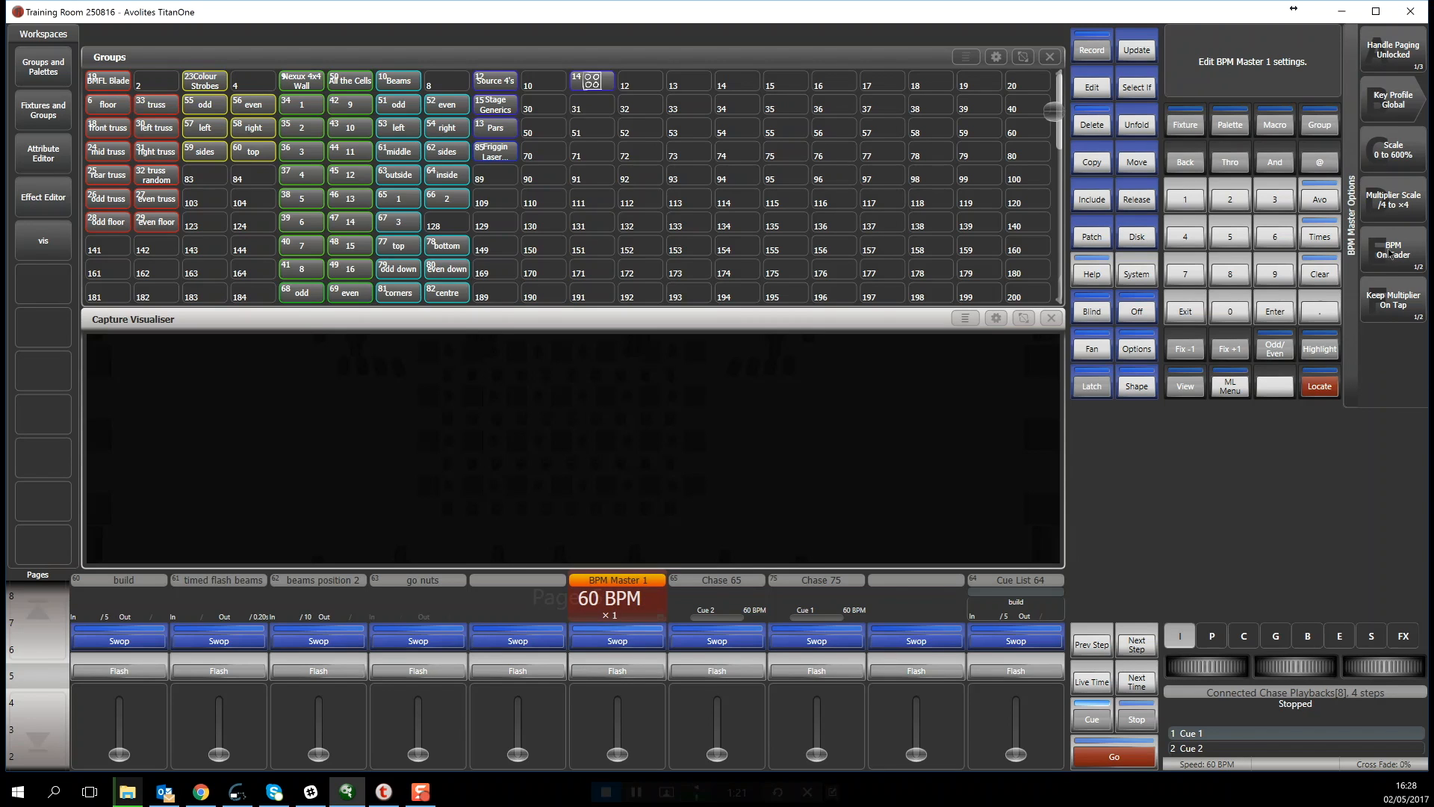
left_click(1394, 254)
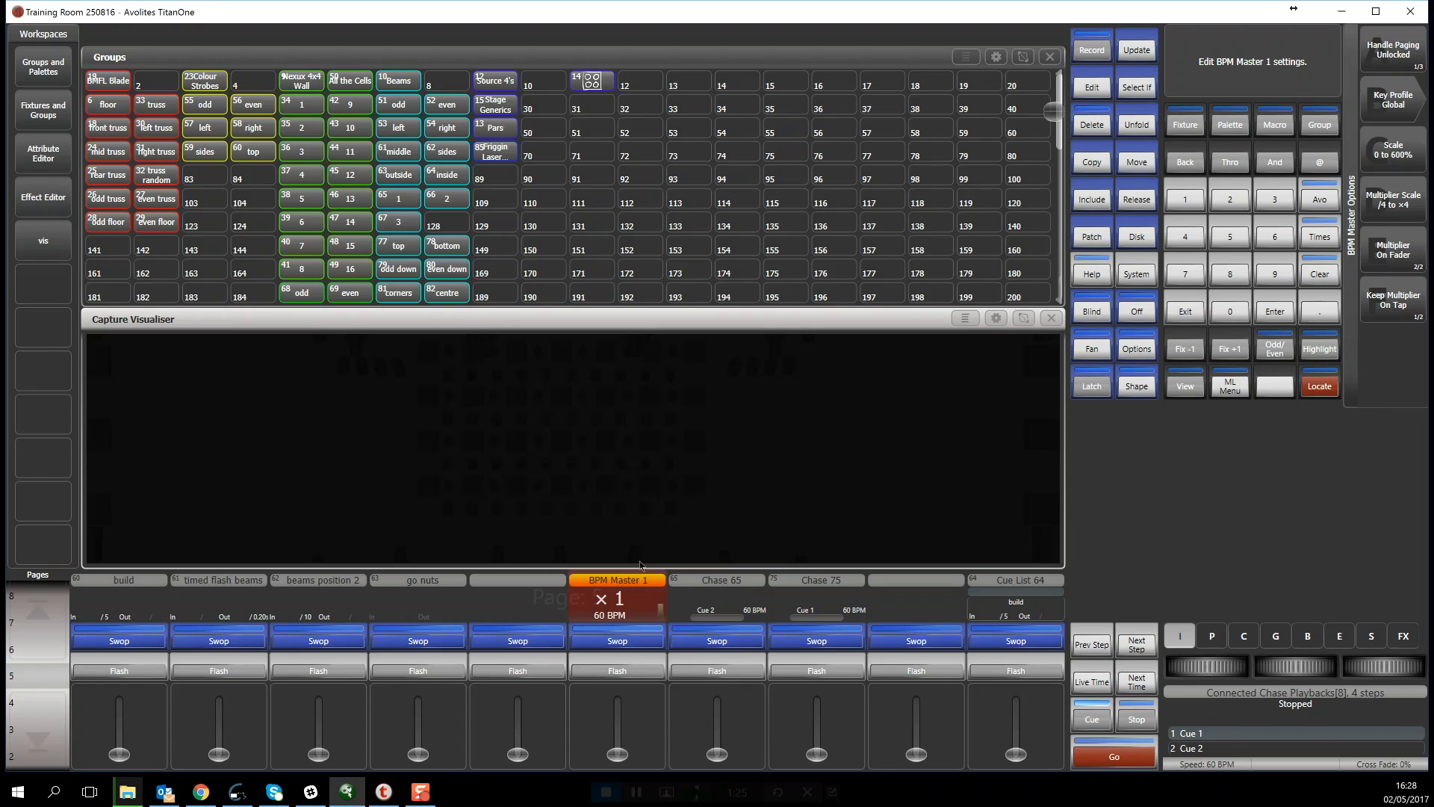
key("Escape")
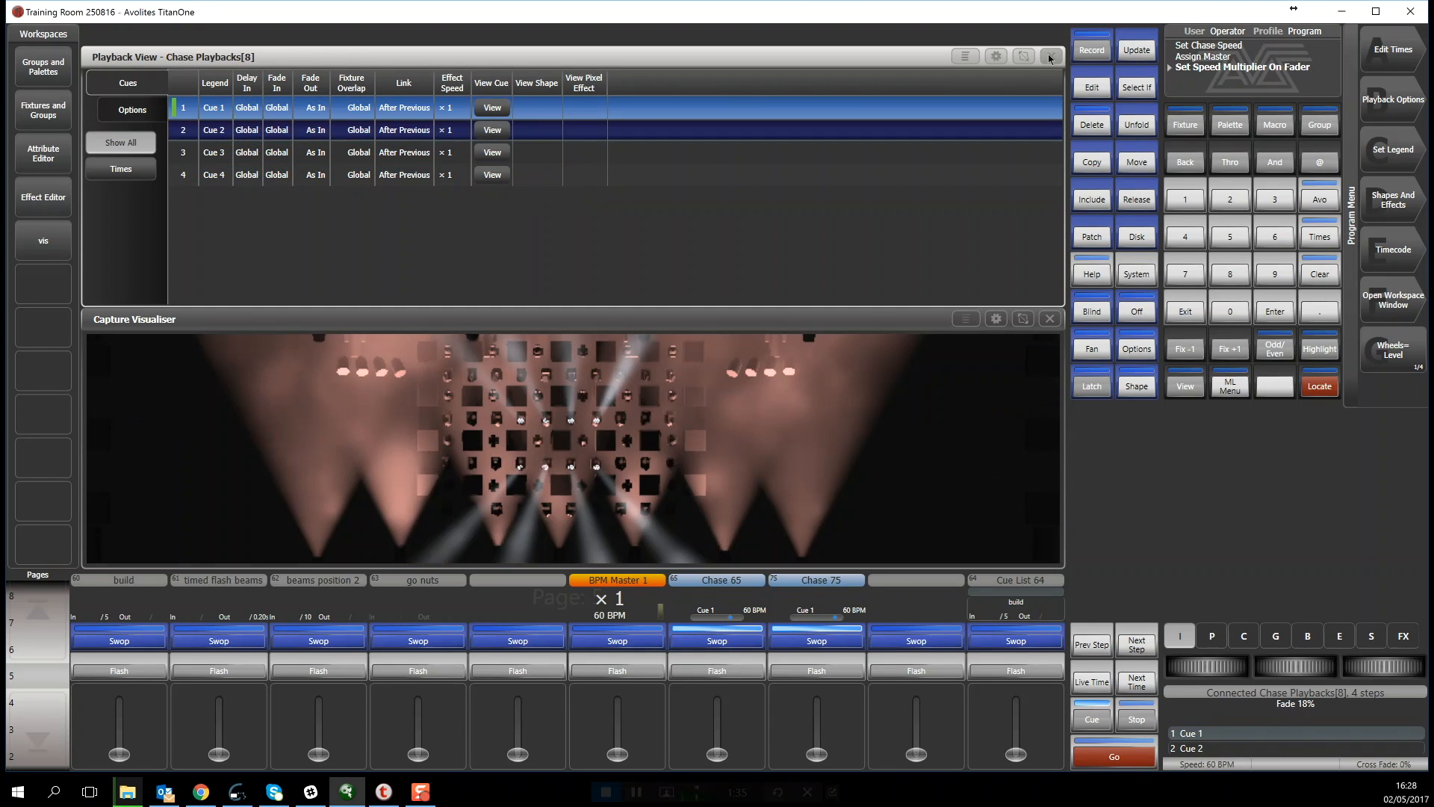
left_click(1048, 56)
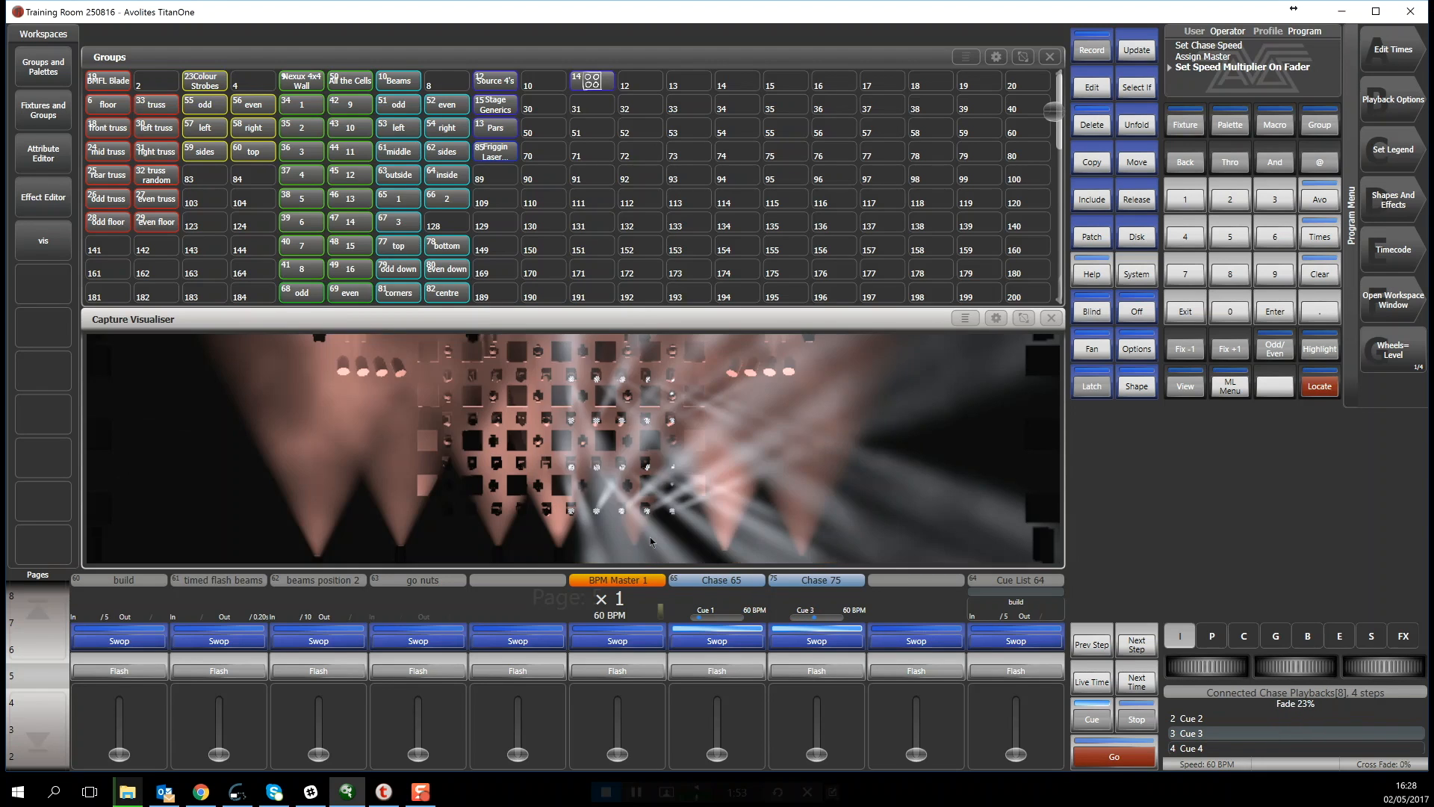
Tap in a tempo on BPM Master 1 while Chase 65 and Chase 75 are running
key("F6")
key("F6")
key("F6")
key("F6")
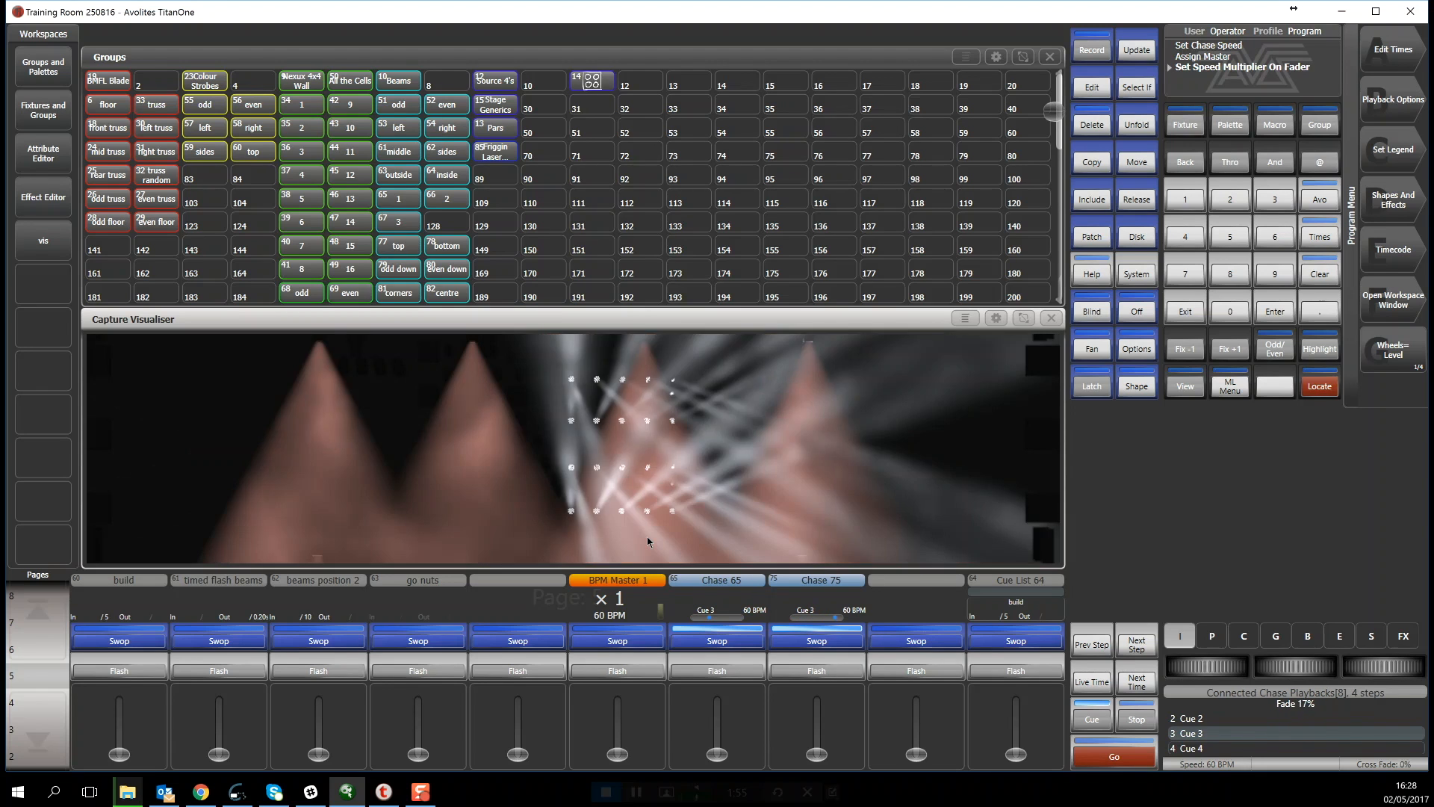
key("F6")
key("F6")
key("F6")
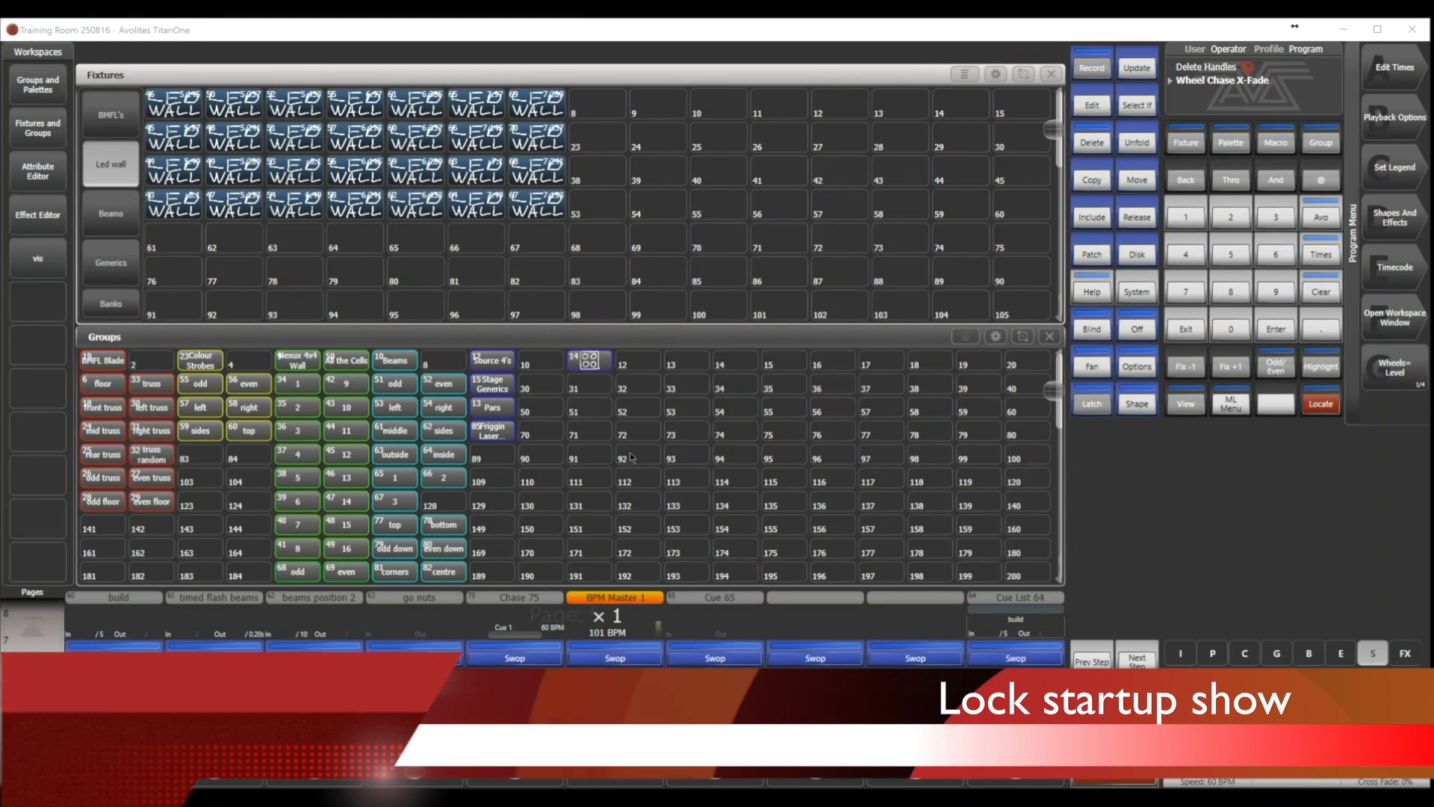
Create and lock the current show as the start-up show in the disk options
left_click(1186, 330)
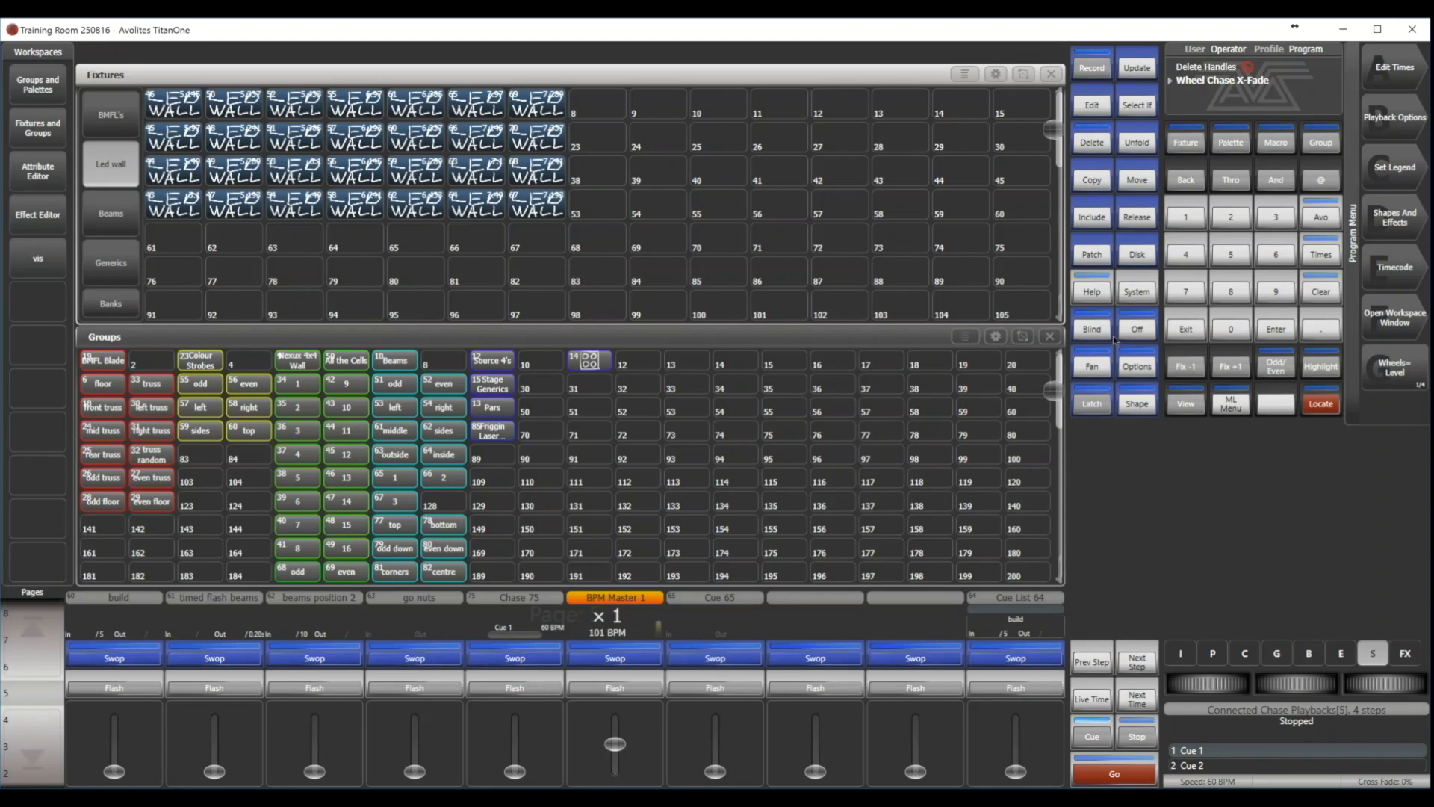
left_click(1136, 257)
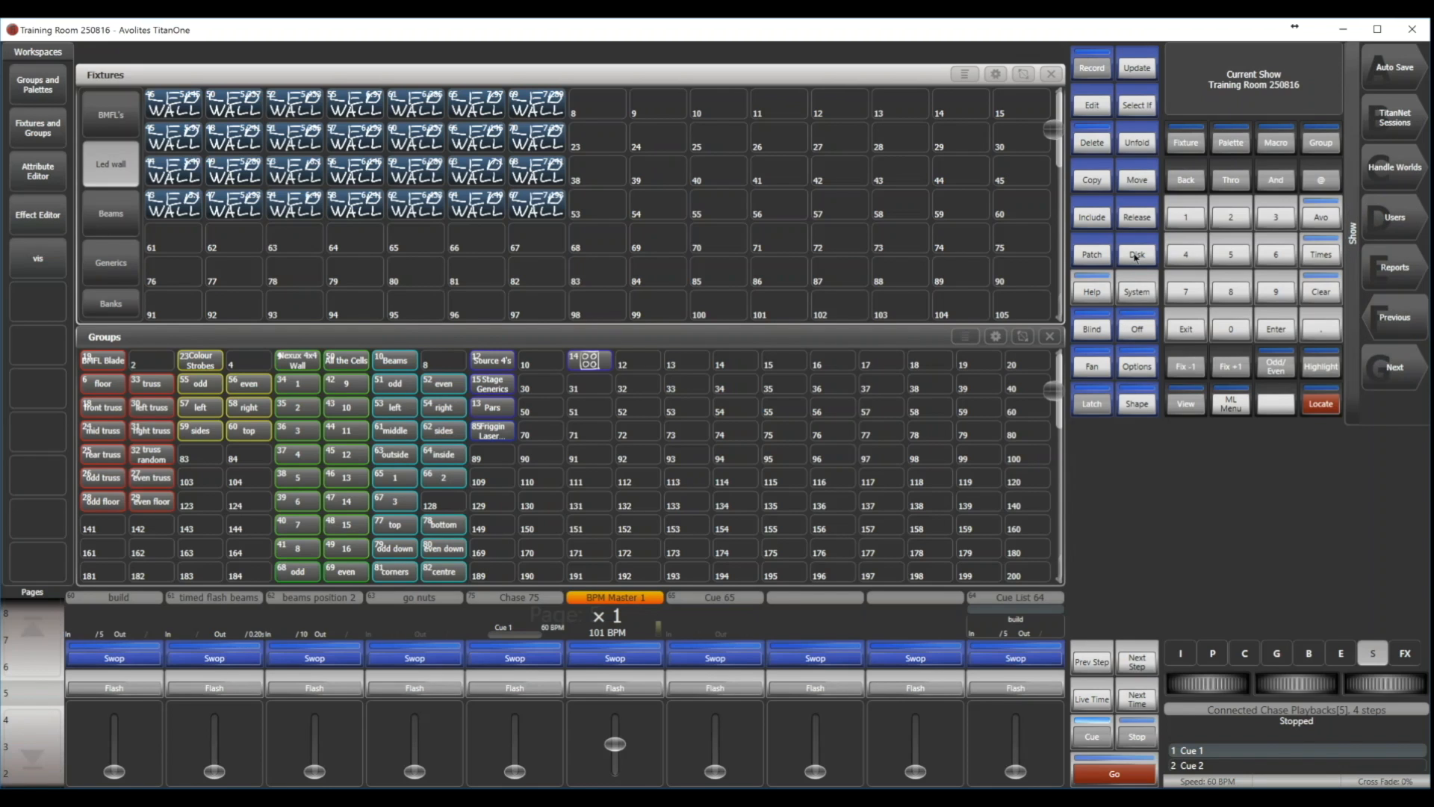
left_click(1394, 376)
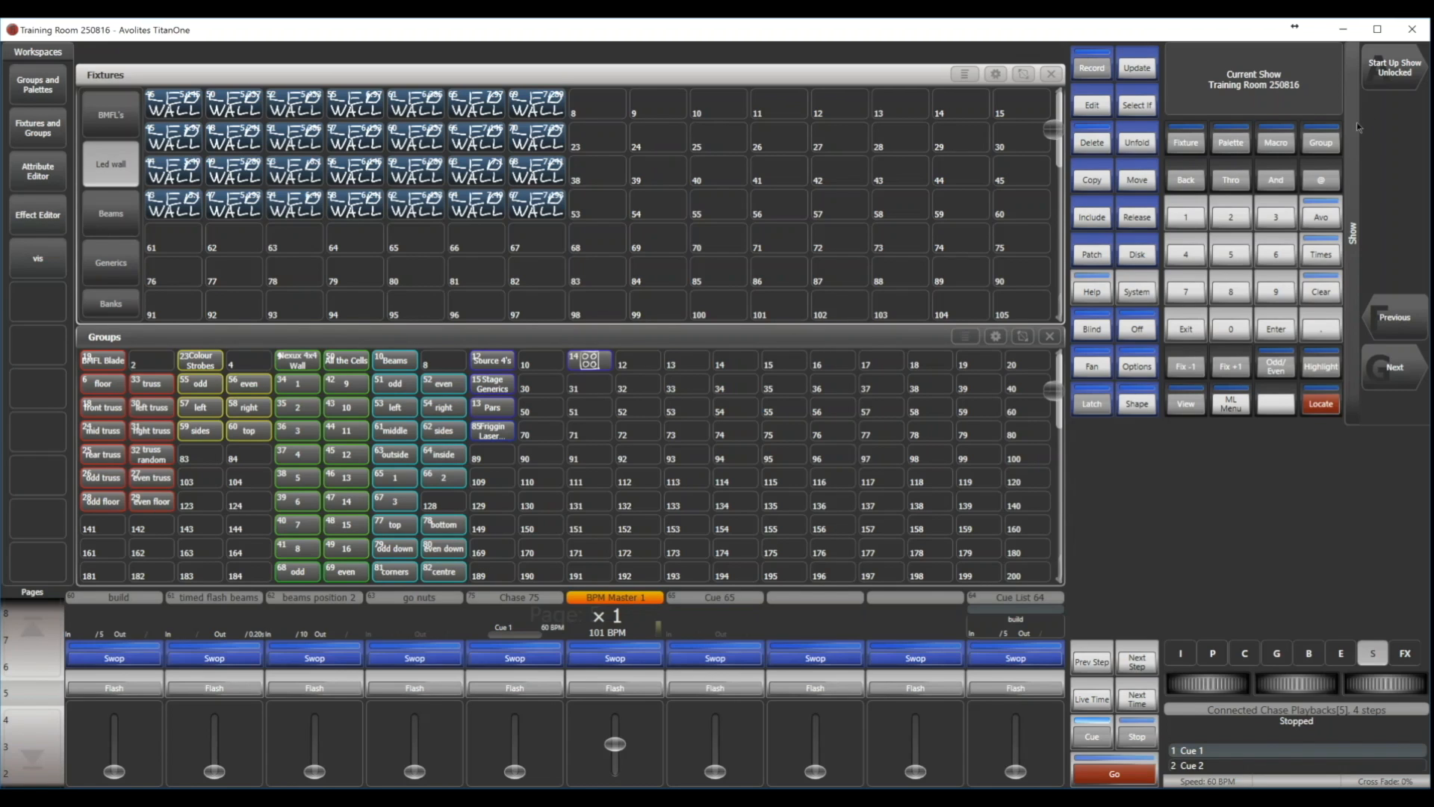
left_click(1395, 69)
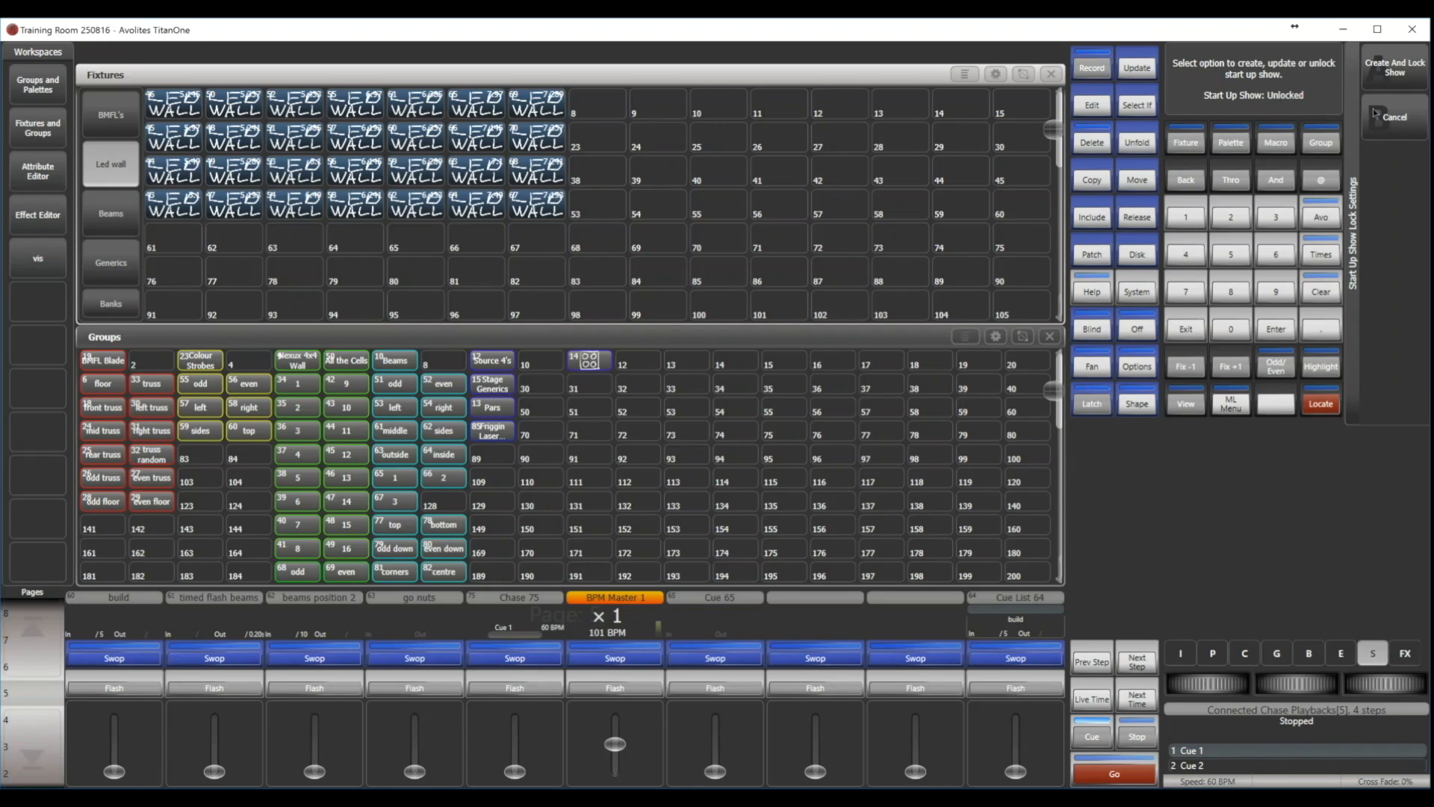
left_click(1407, 74)
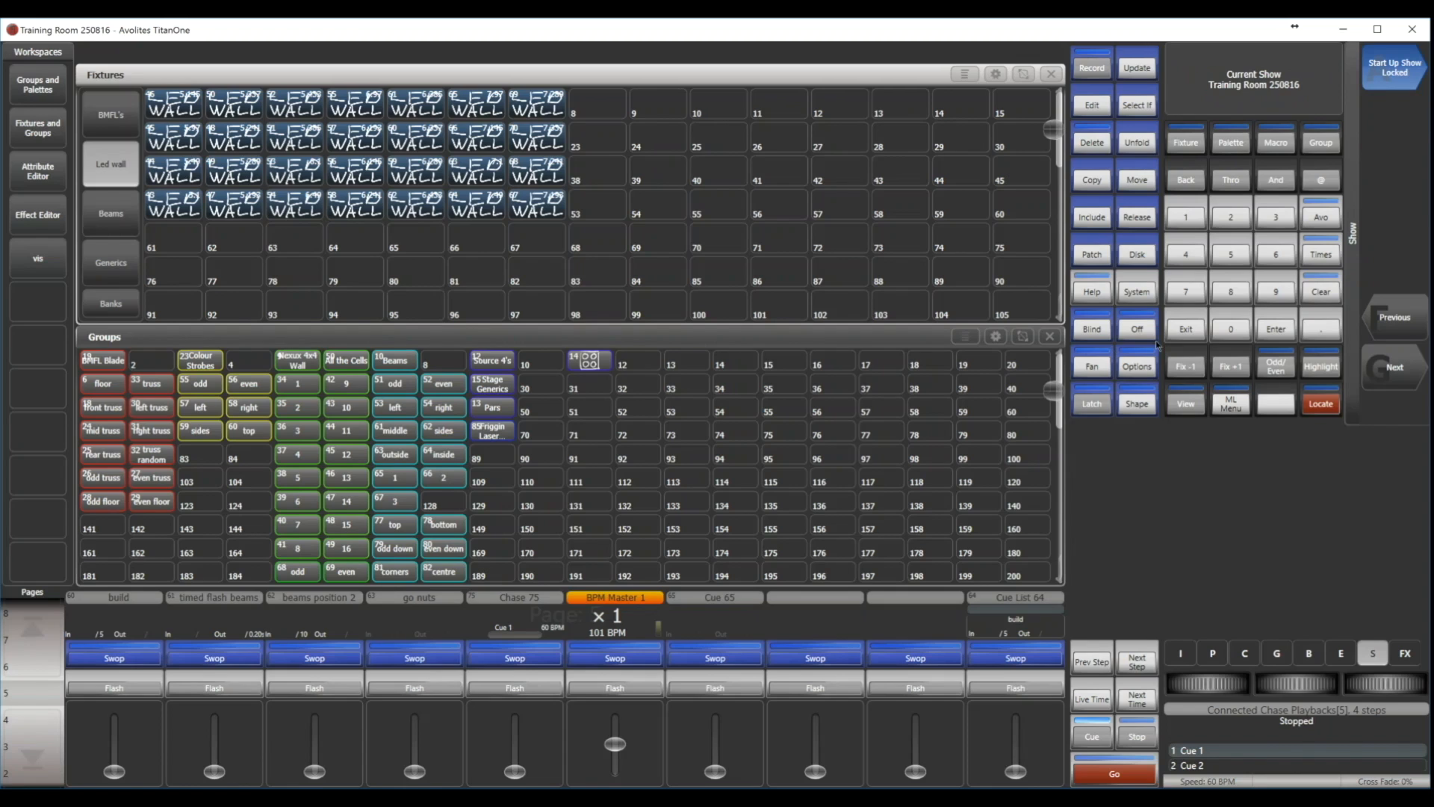
left_click(1181, 330)
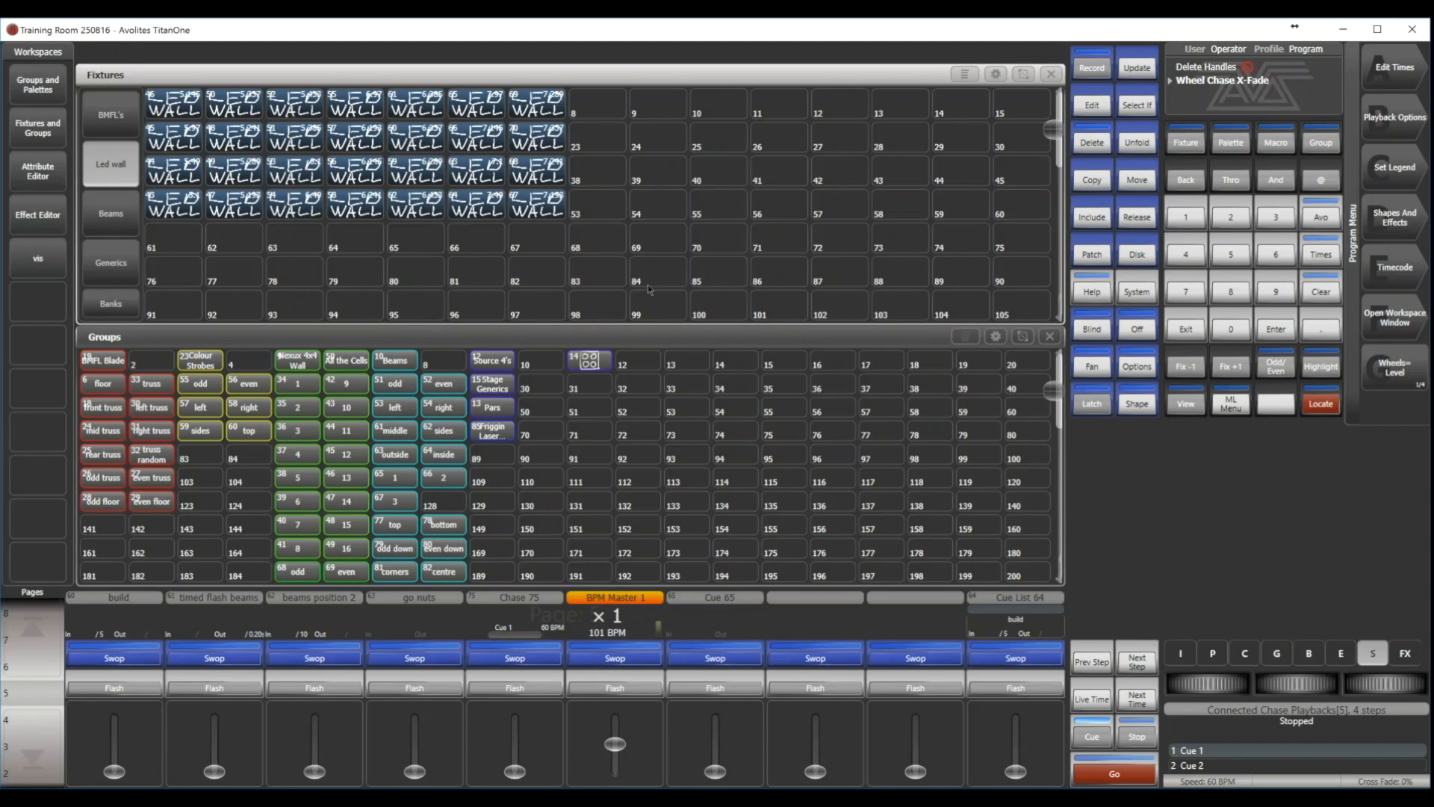
Reopen the start-up show lock settings and unlock the start-up show
left_click(1193, 326)
left_click(1148, 256)
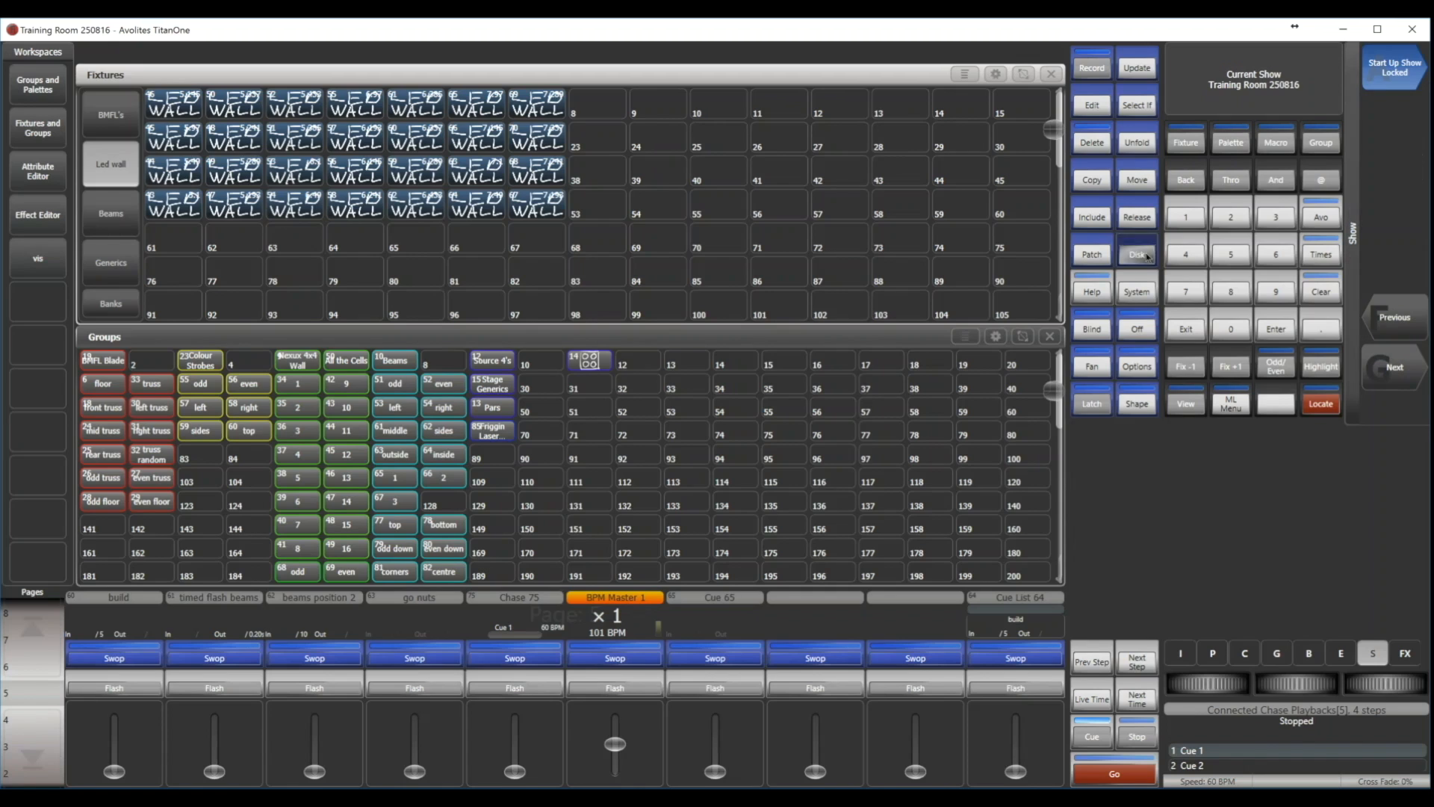
left_click(1393, 79)
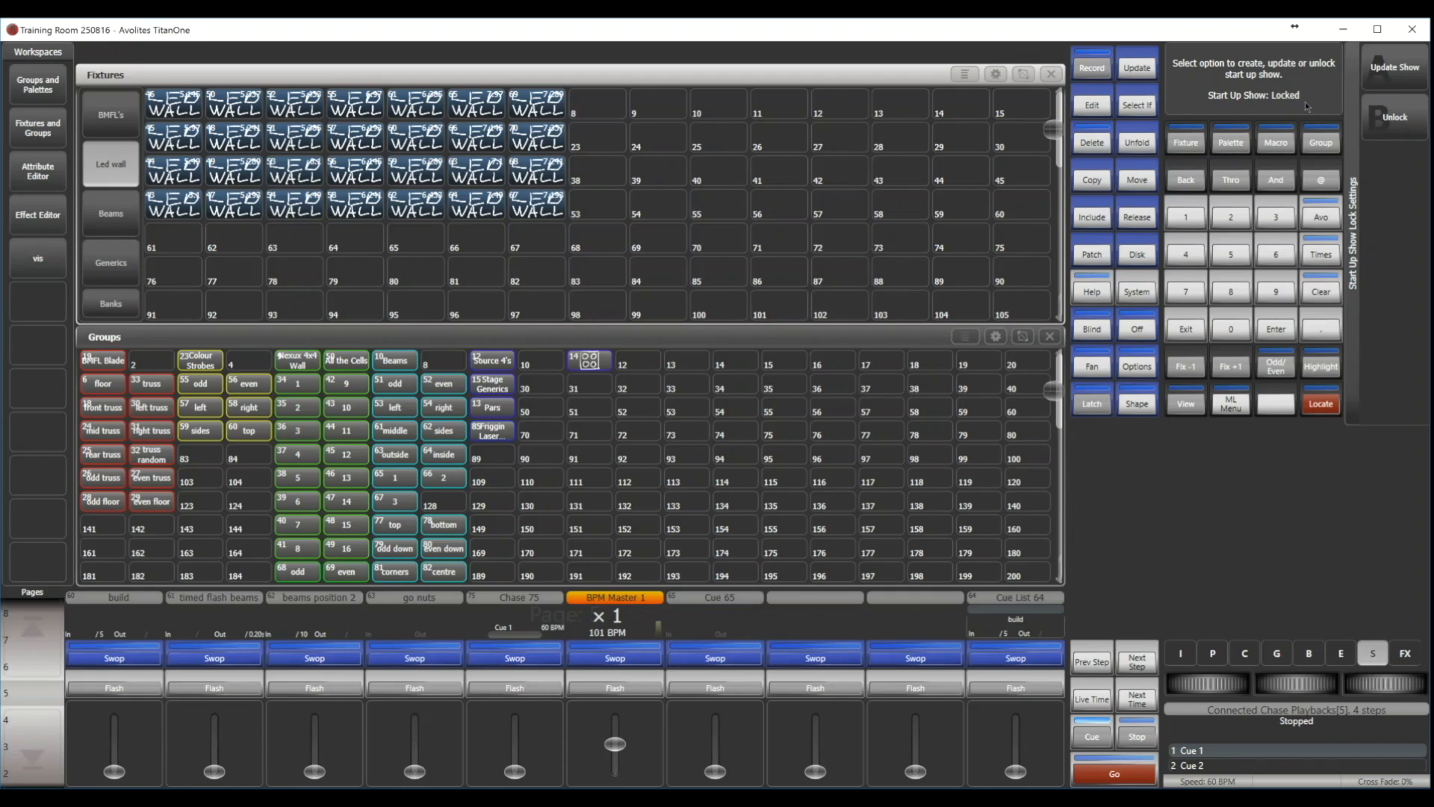
left_click(1391, 120)
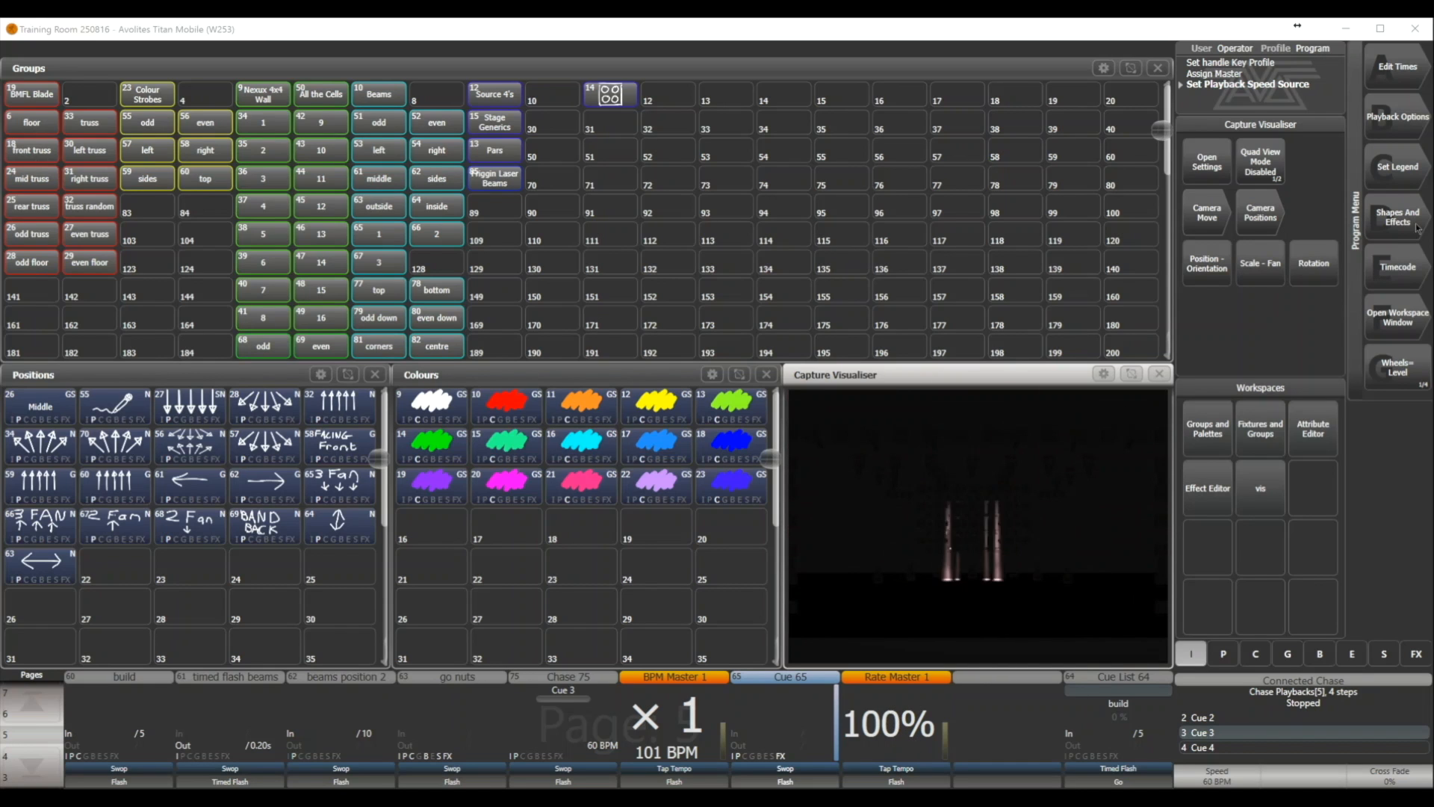
Add a new key profile named MastrRelease for Rate Master 1 through its playback options
left_click(1390, 125)
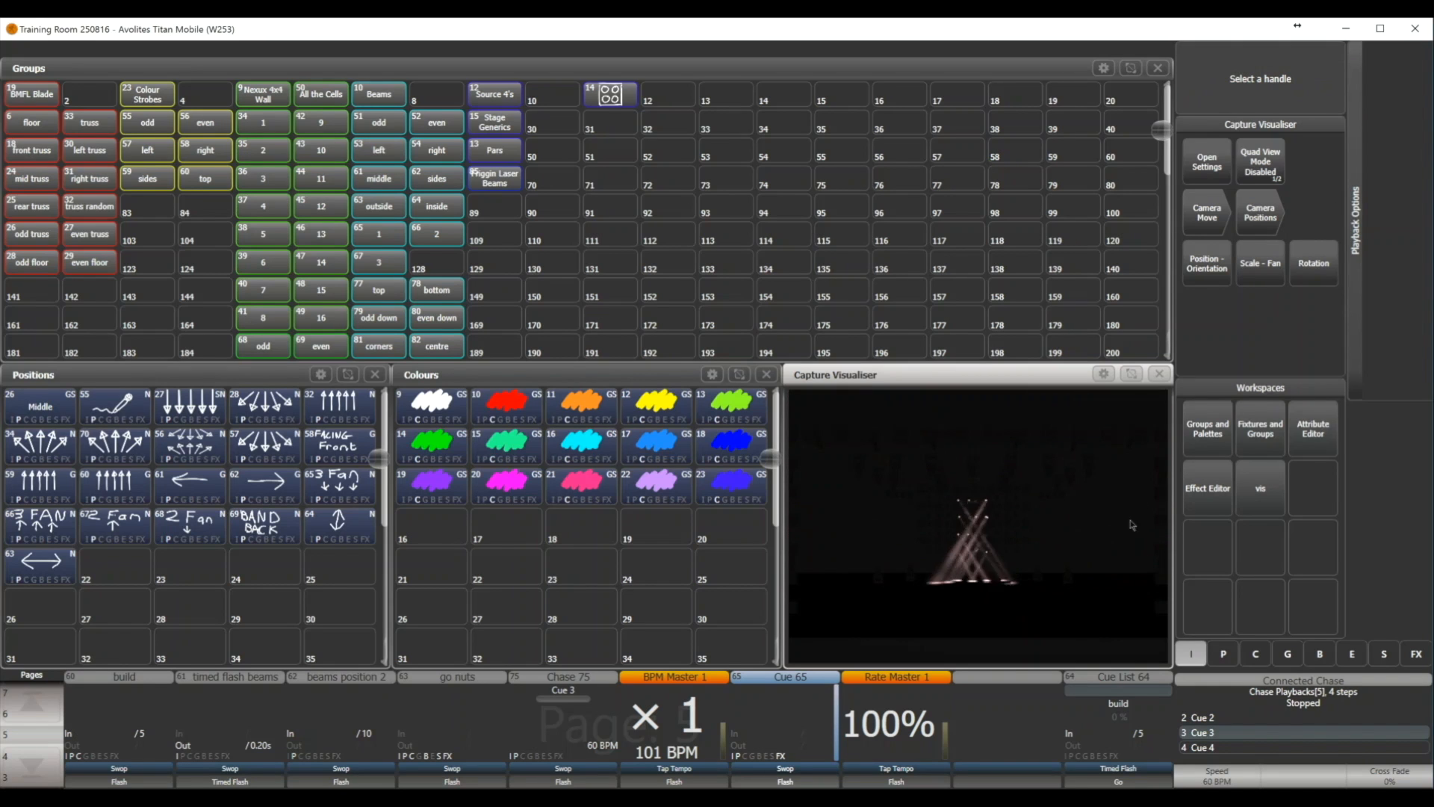
left_click(910, 706)
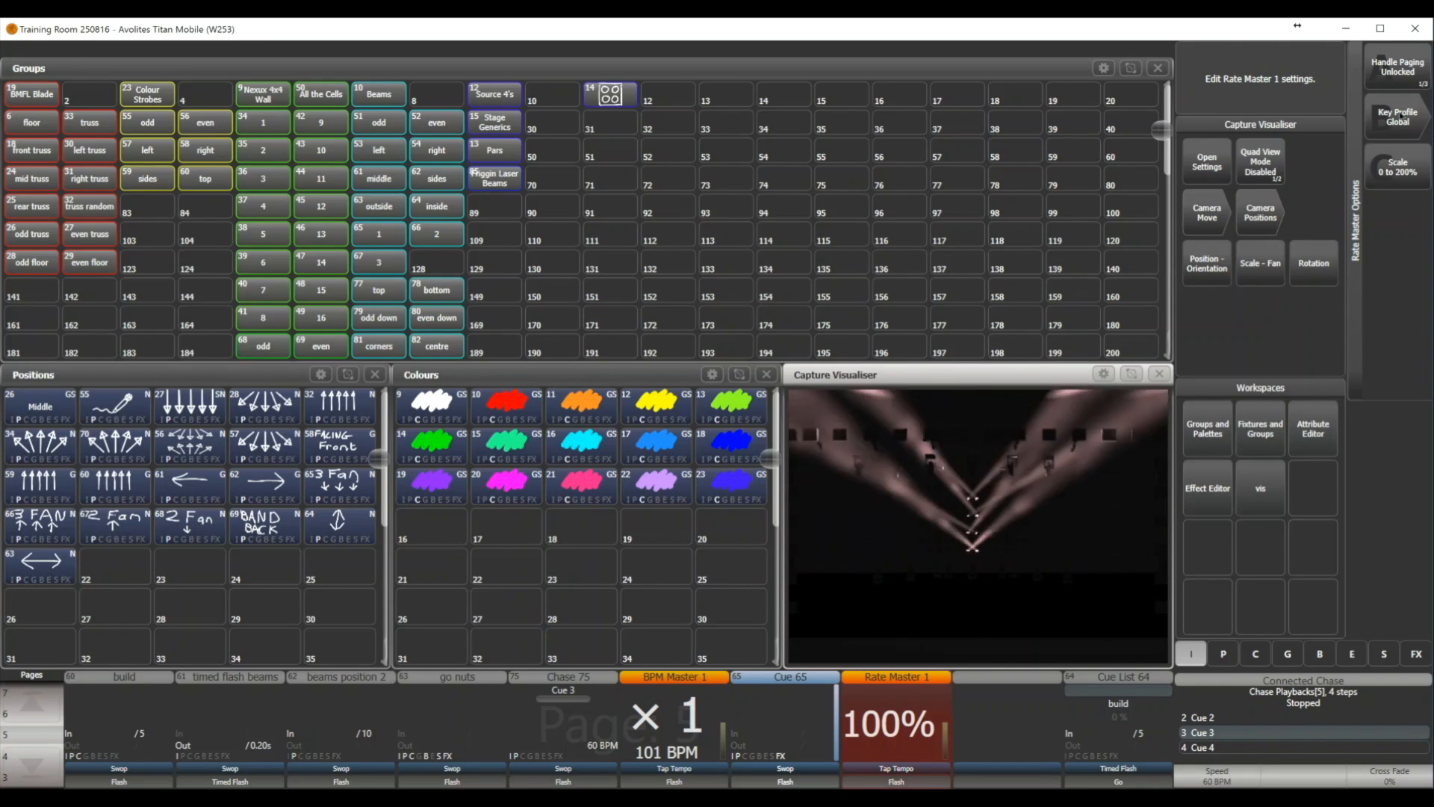
left_click(1398, 118)
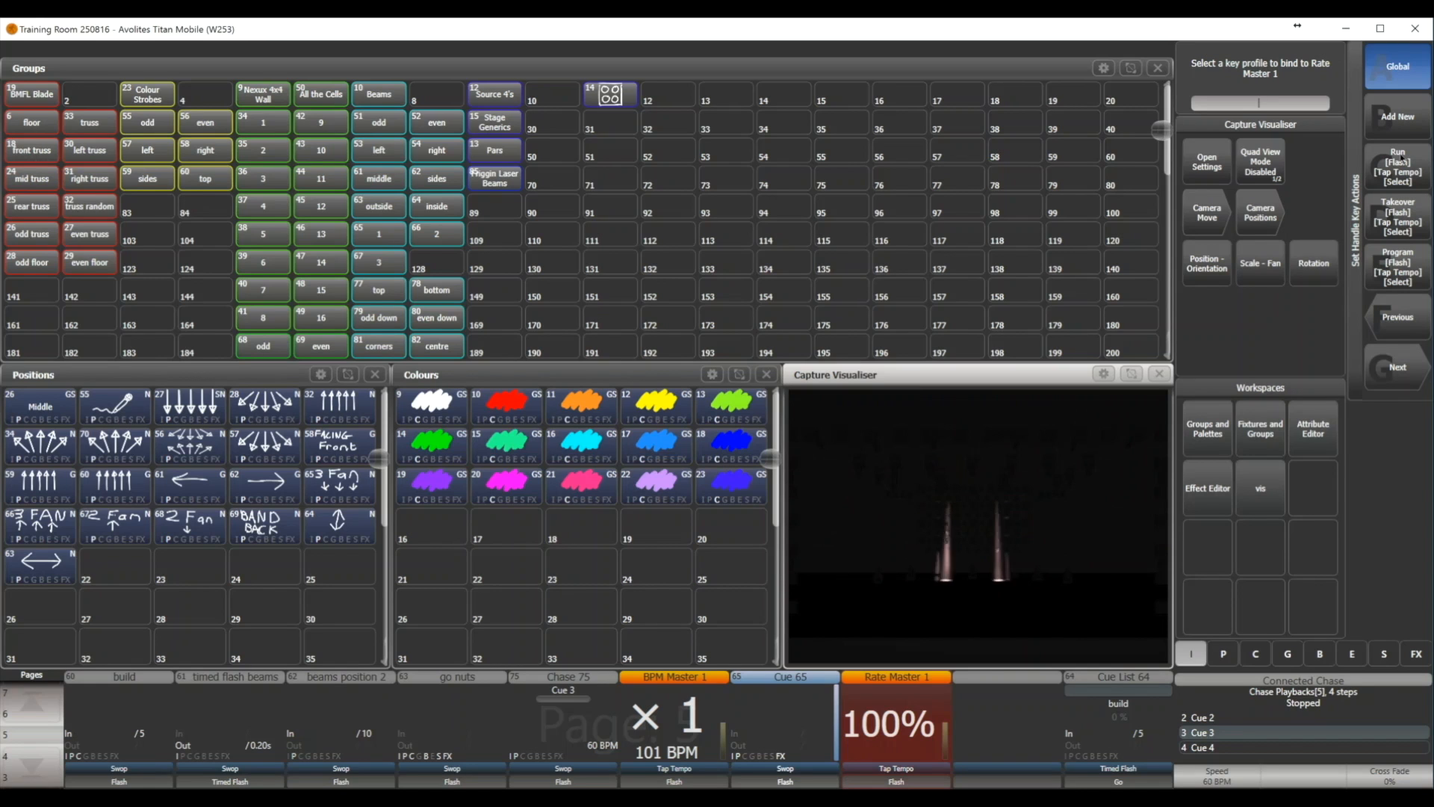
left_click(1397, 116)
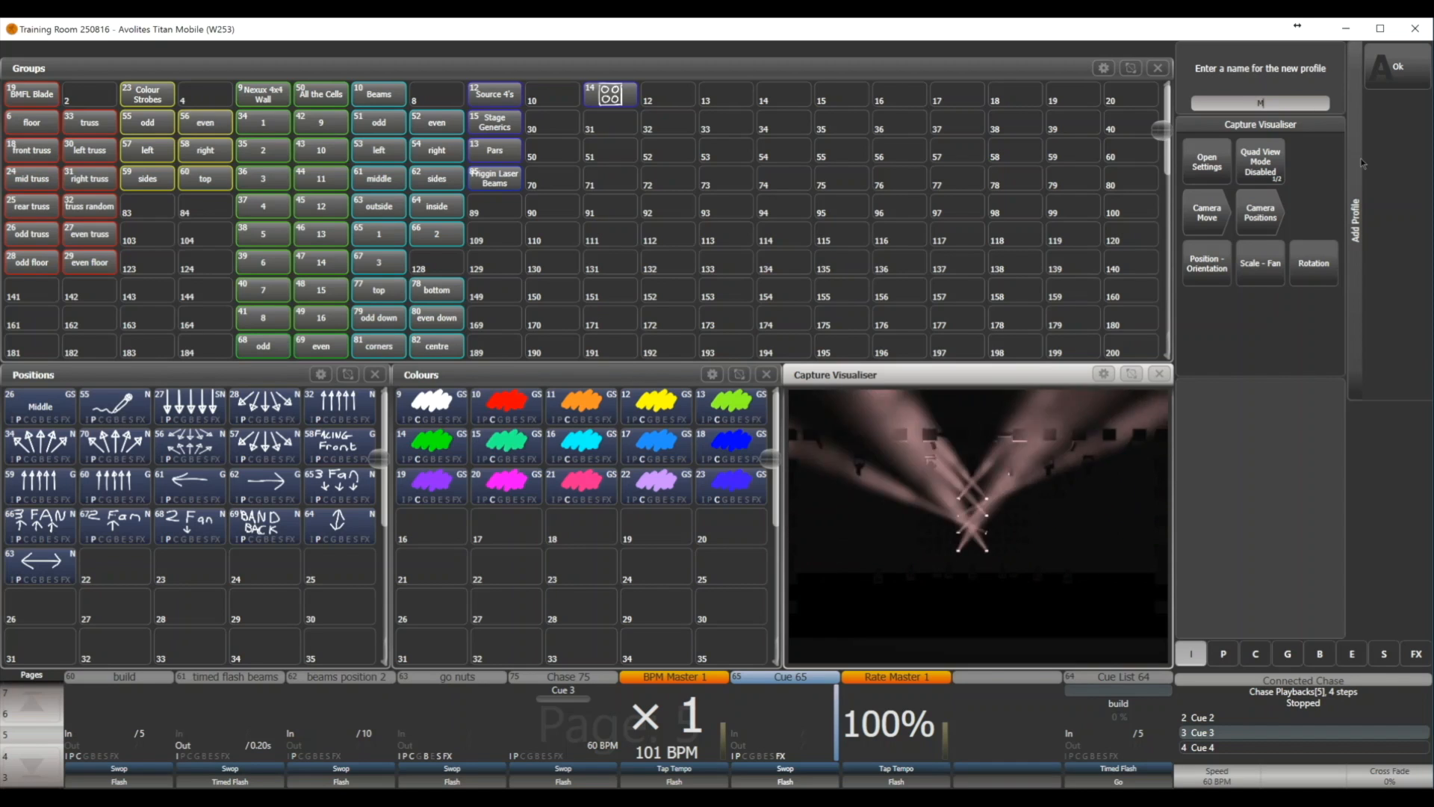
type("MastrRele")
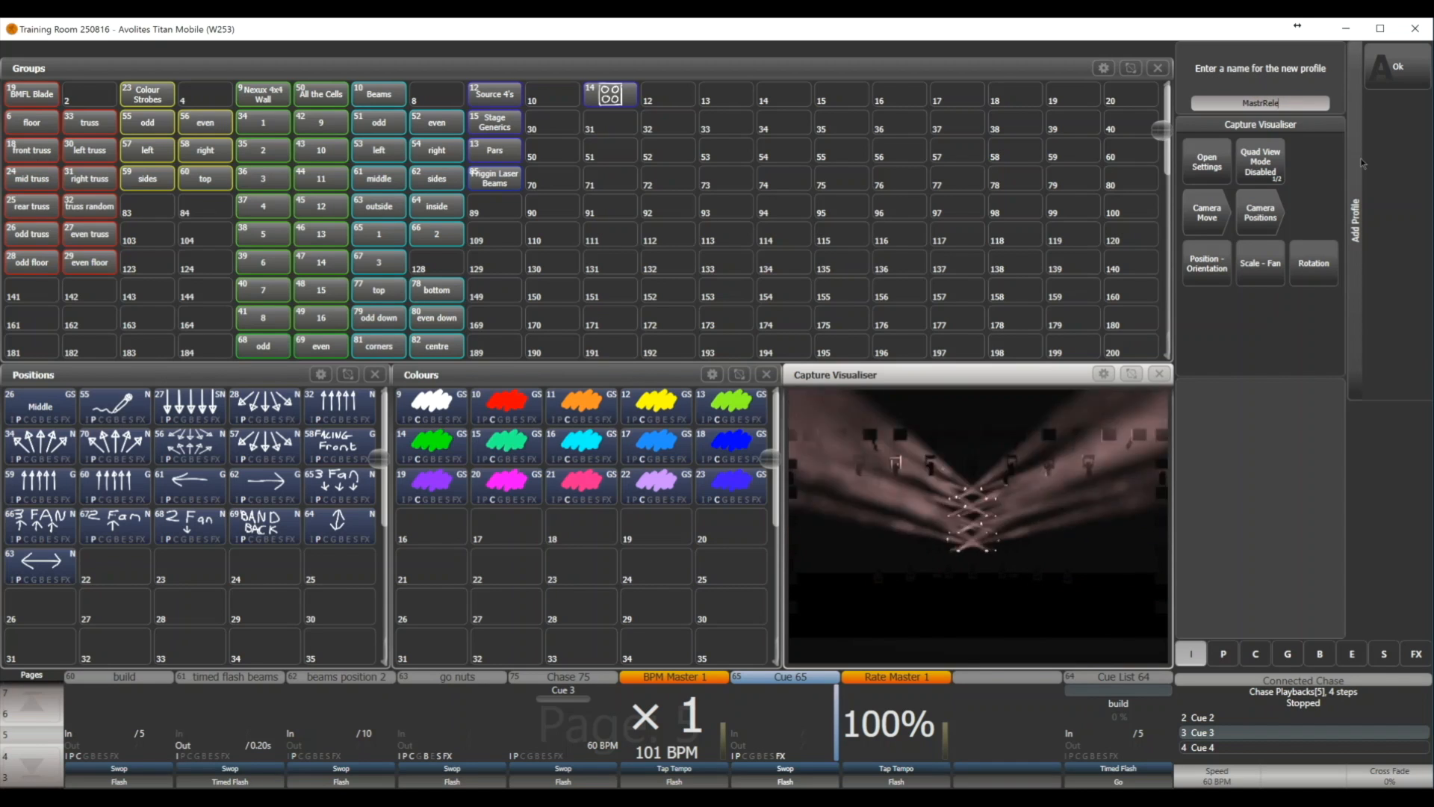
type("ase")
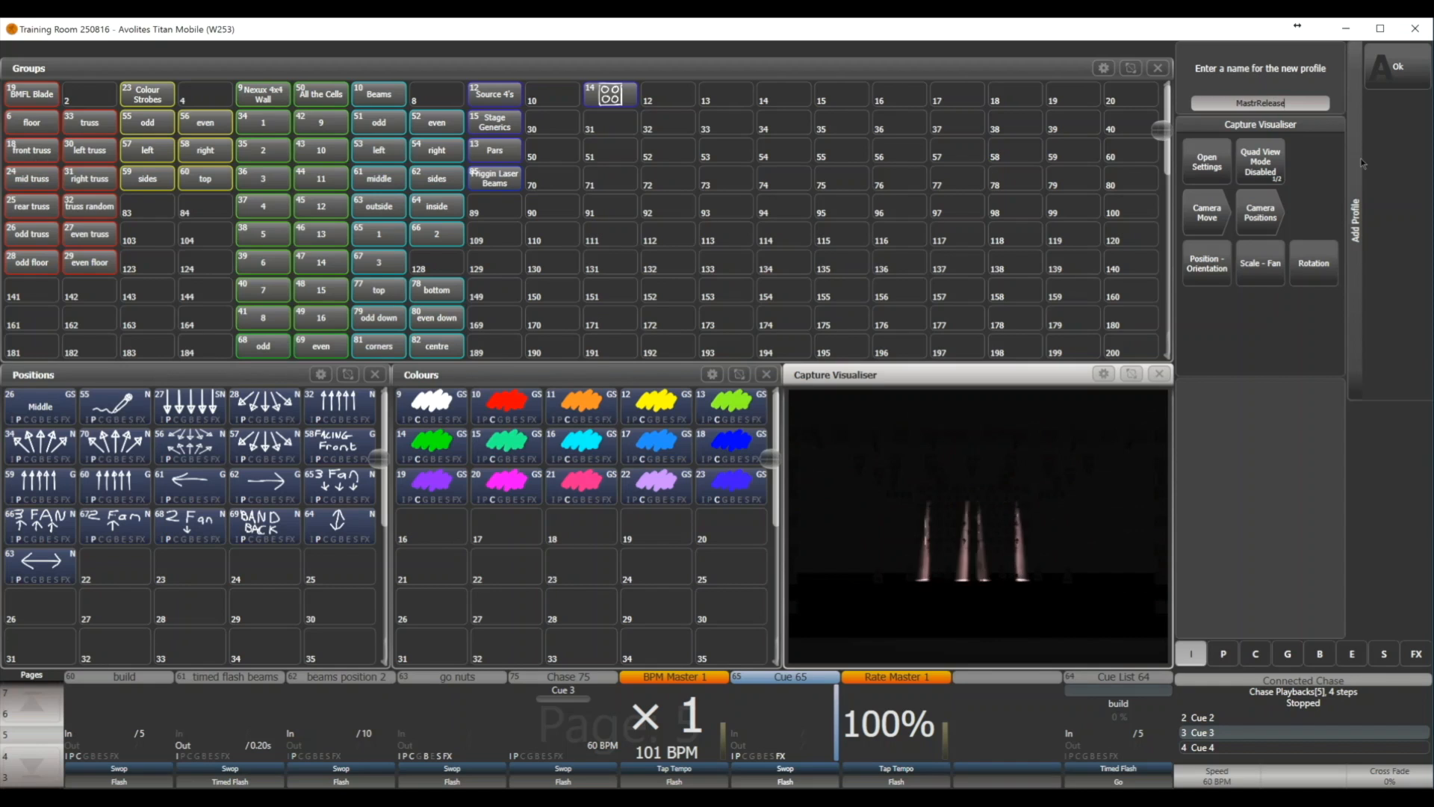
left_click(1395, 69)
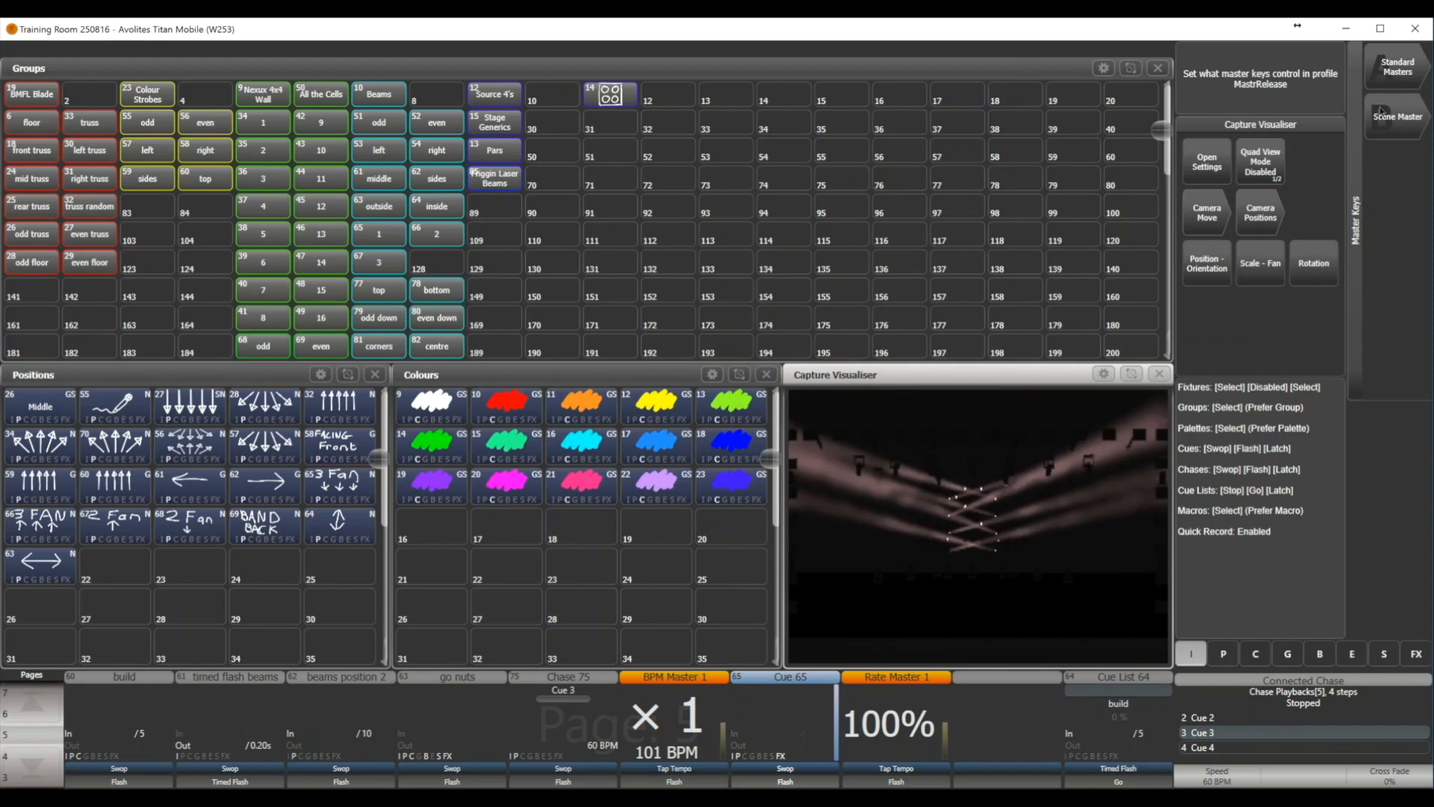
Set the grey key for standard masters to Release in the MastrRelease profile and leave the profile settings
left_click(1399, 68)
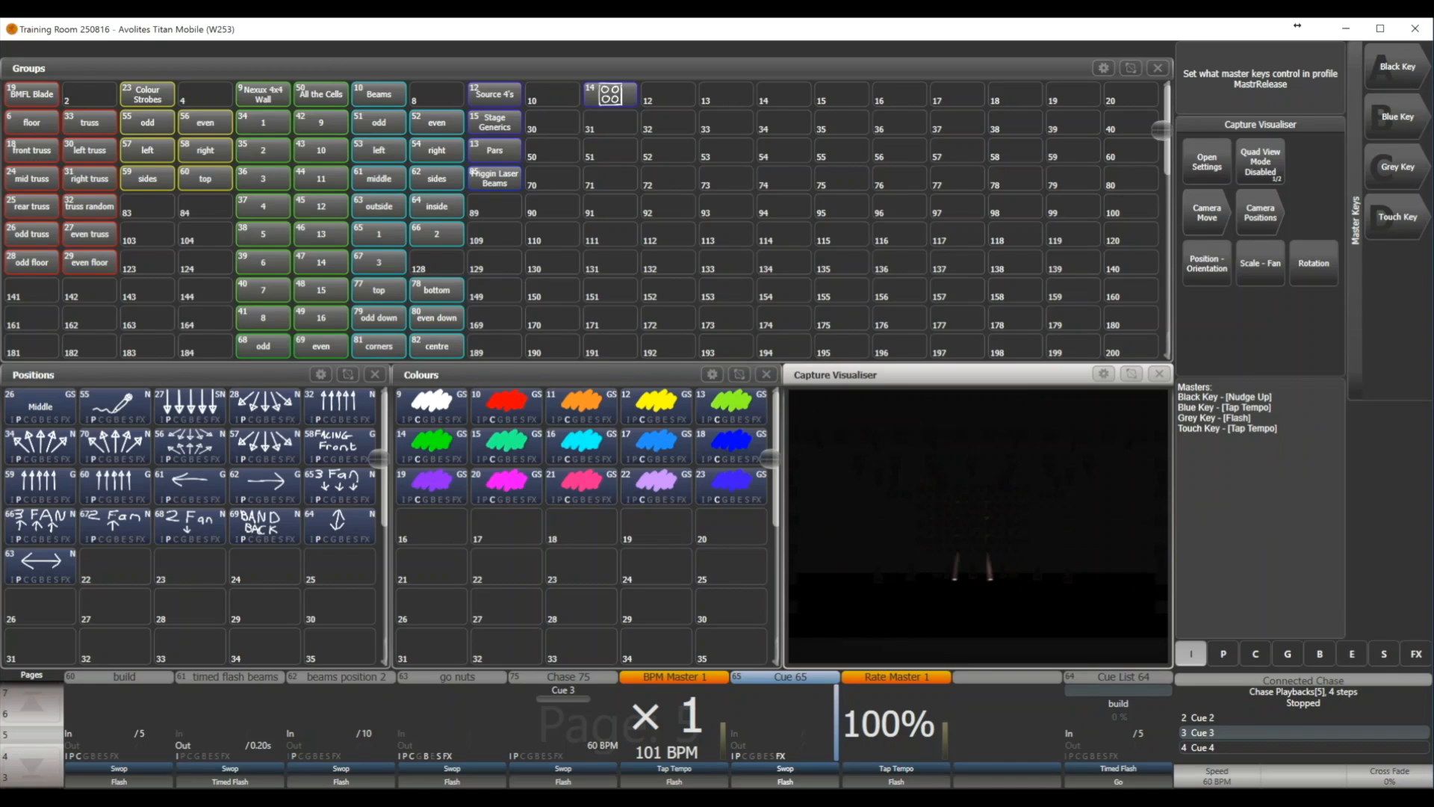
left_click(1398, 166)
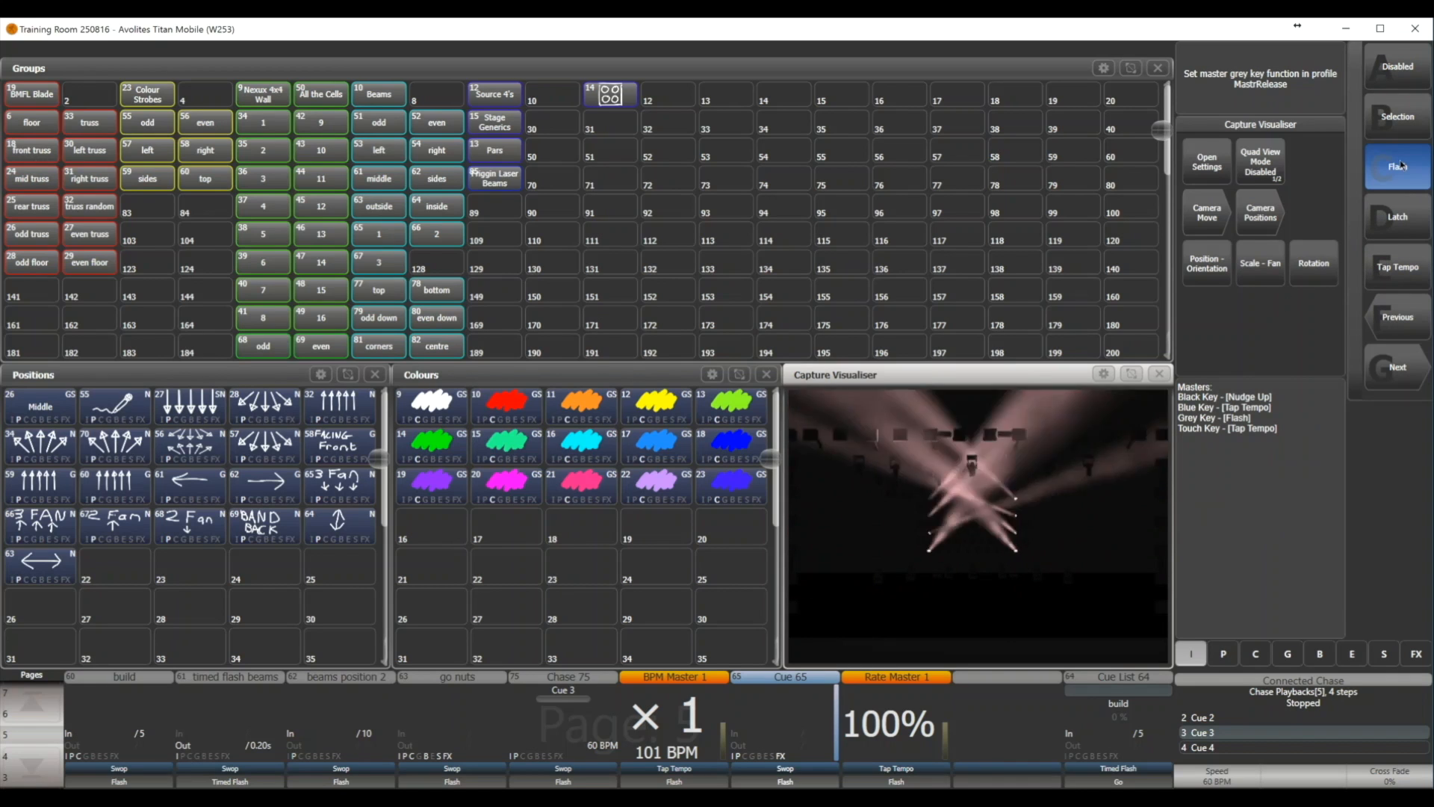
left_click(1402, 369)
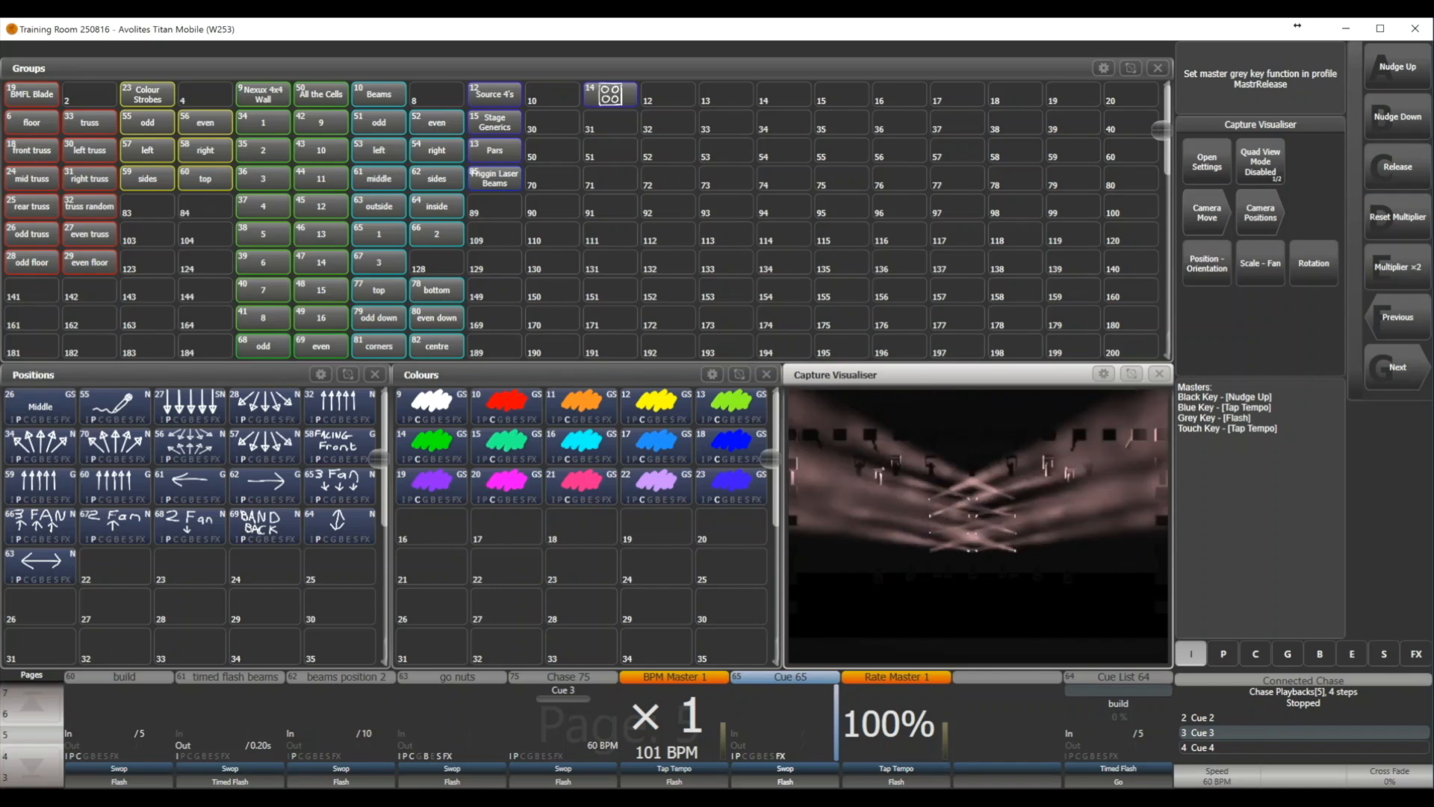
left_click(1397, 165)
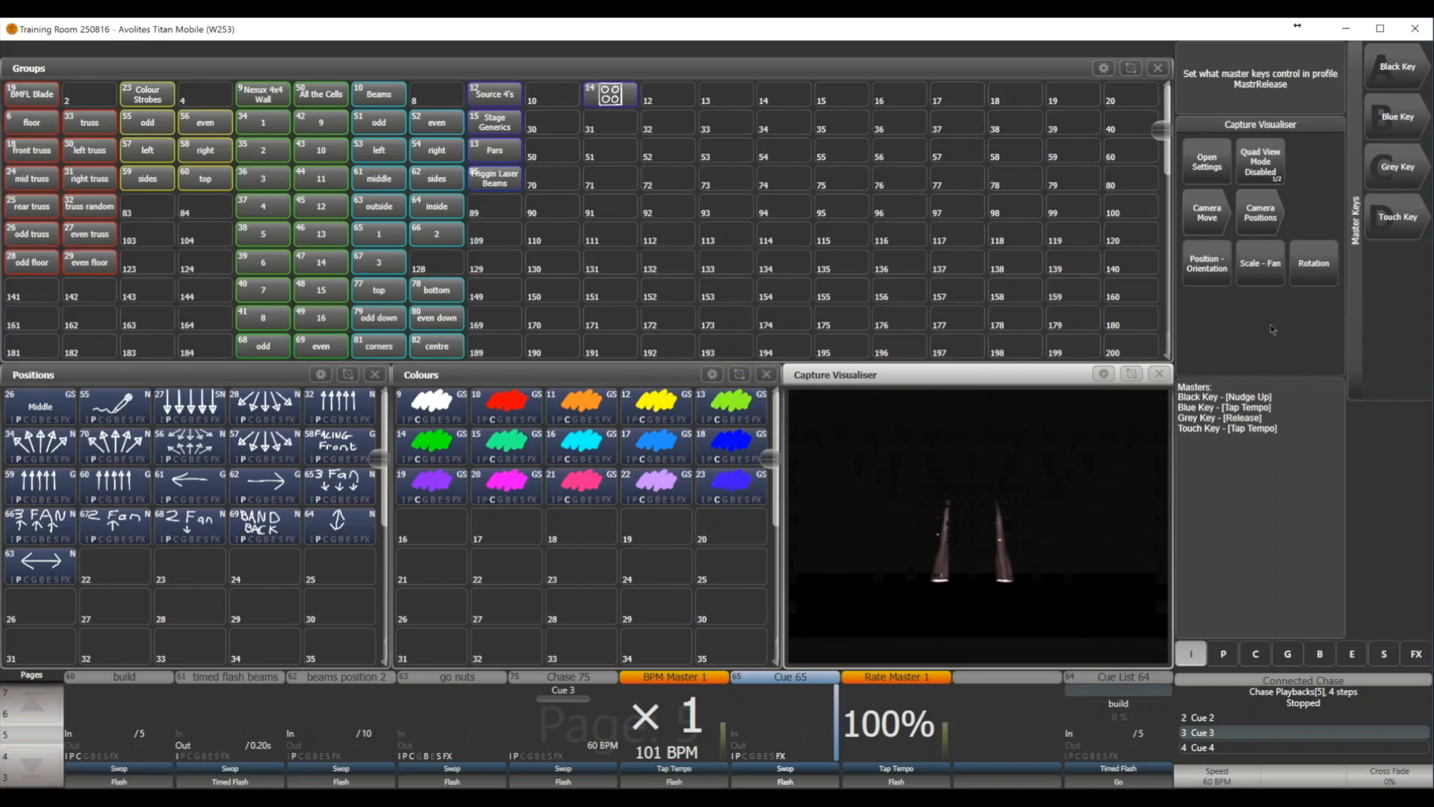
key("Escape")
key("Escape")
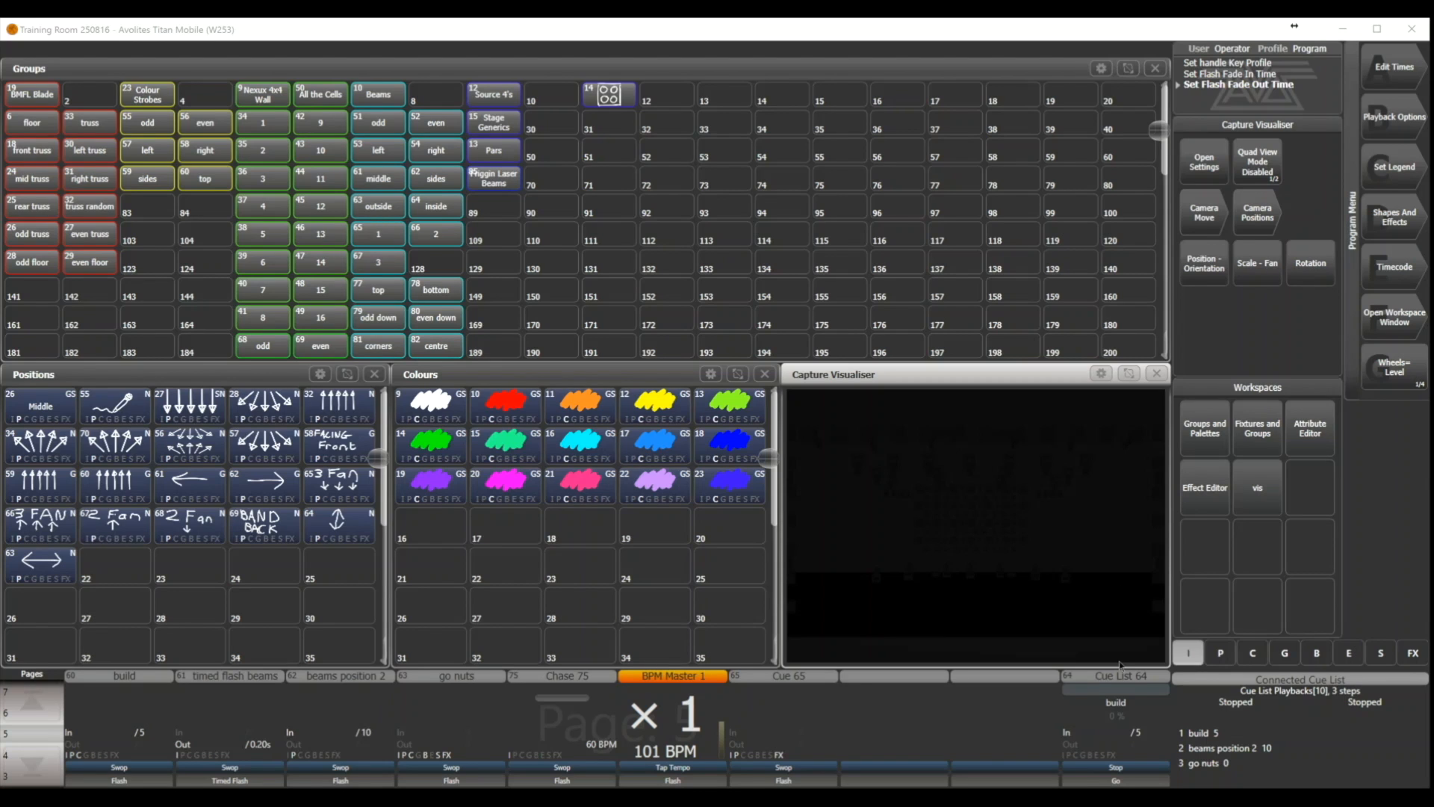
Set Cue List 64's flash fade in to 6 seconds and its flash fade out to 4 seconds in the playback options
left_click(1115, 713)
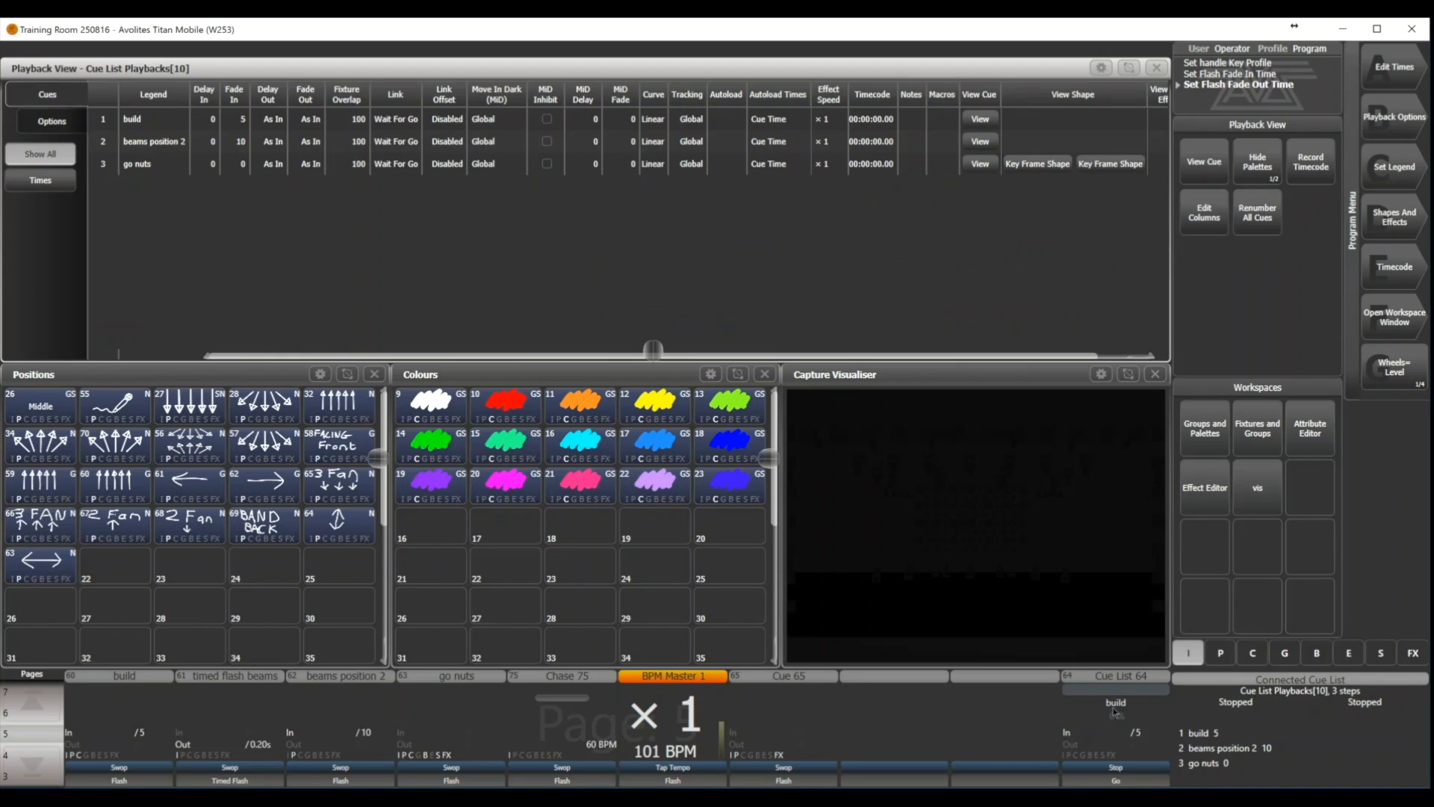
left_click(54, 121)
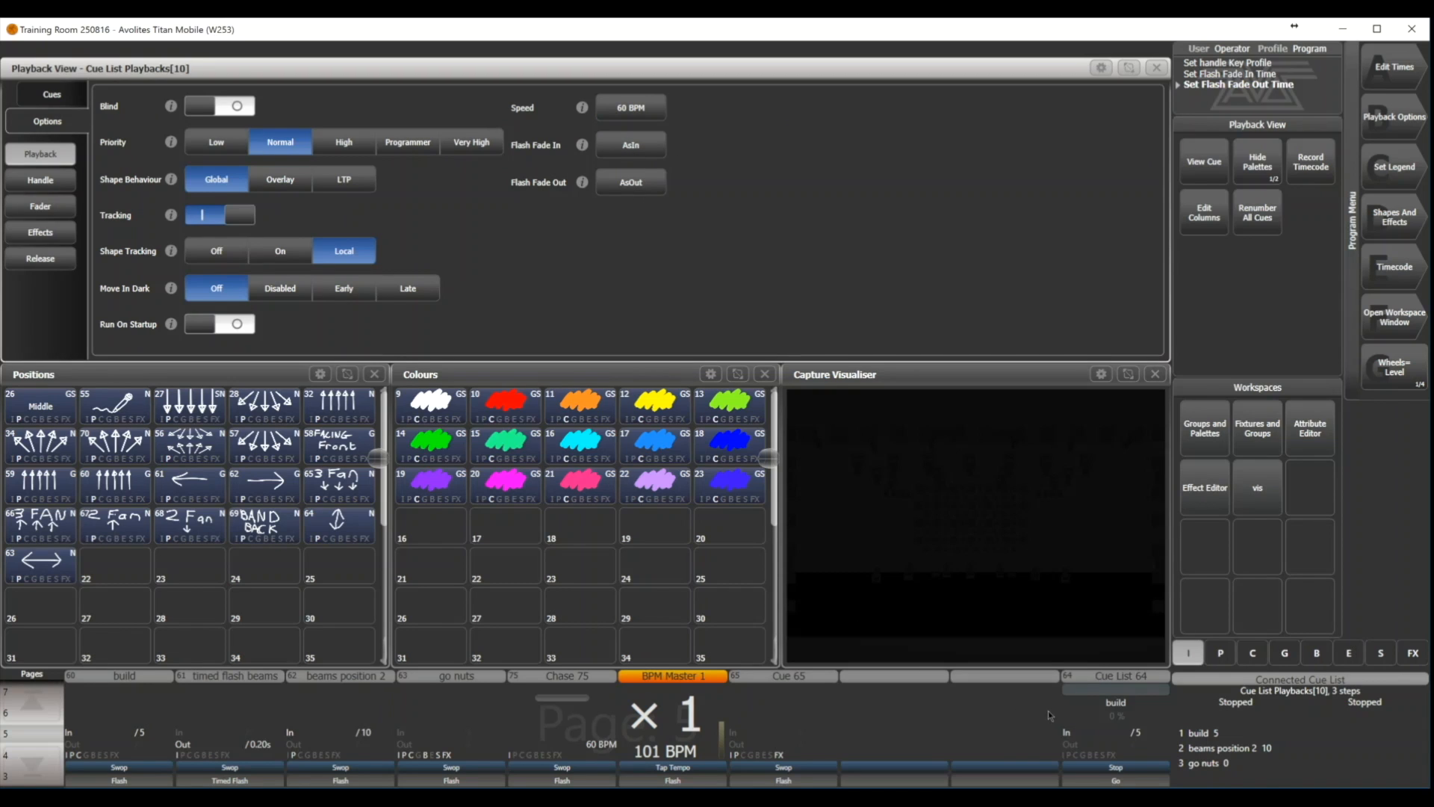
left_click(630, 147)
type("6")
left_click(639, 183)
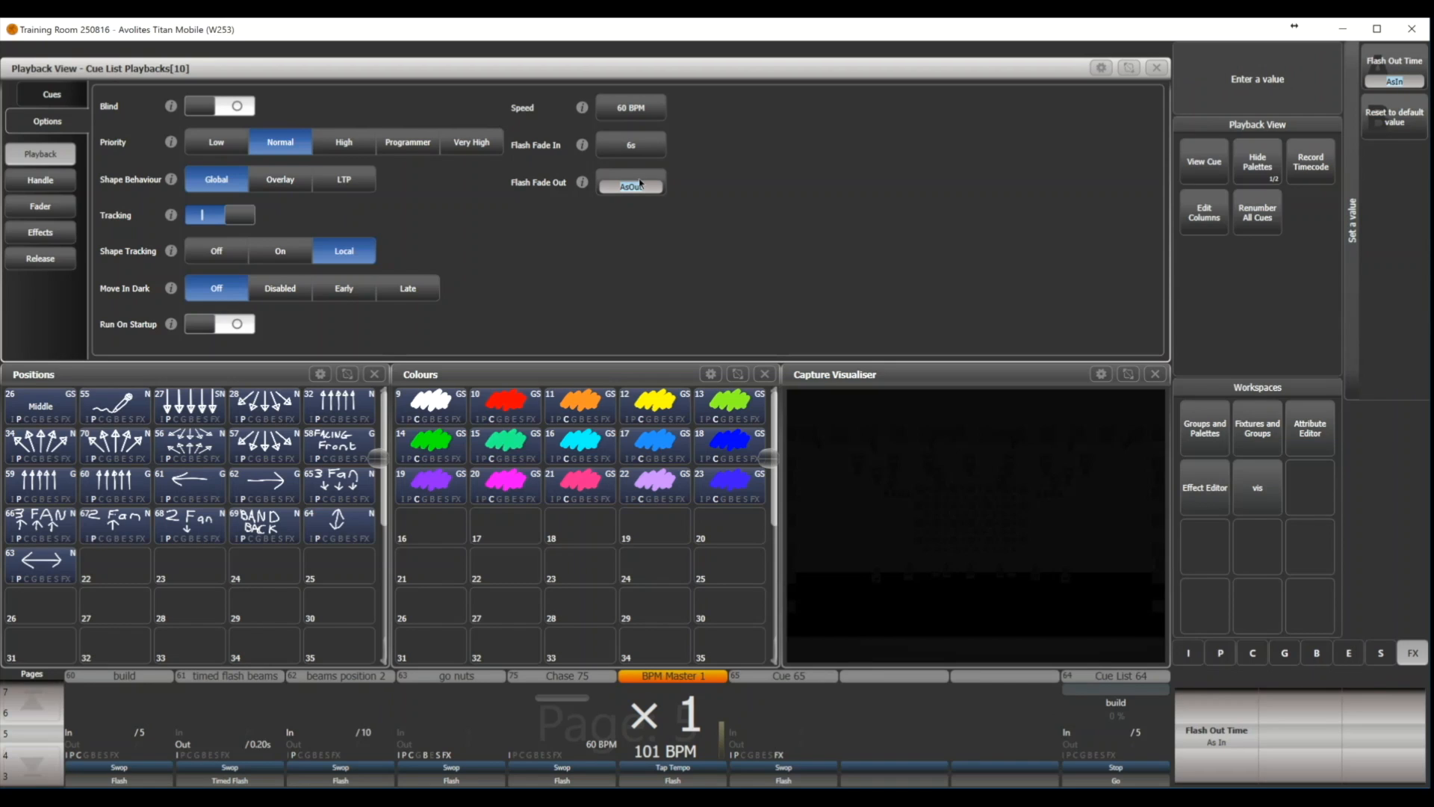
type("4")
Add a new key profile named timed flash 5 for Cue List 64 in its handle options
left_click(50, 182)
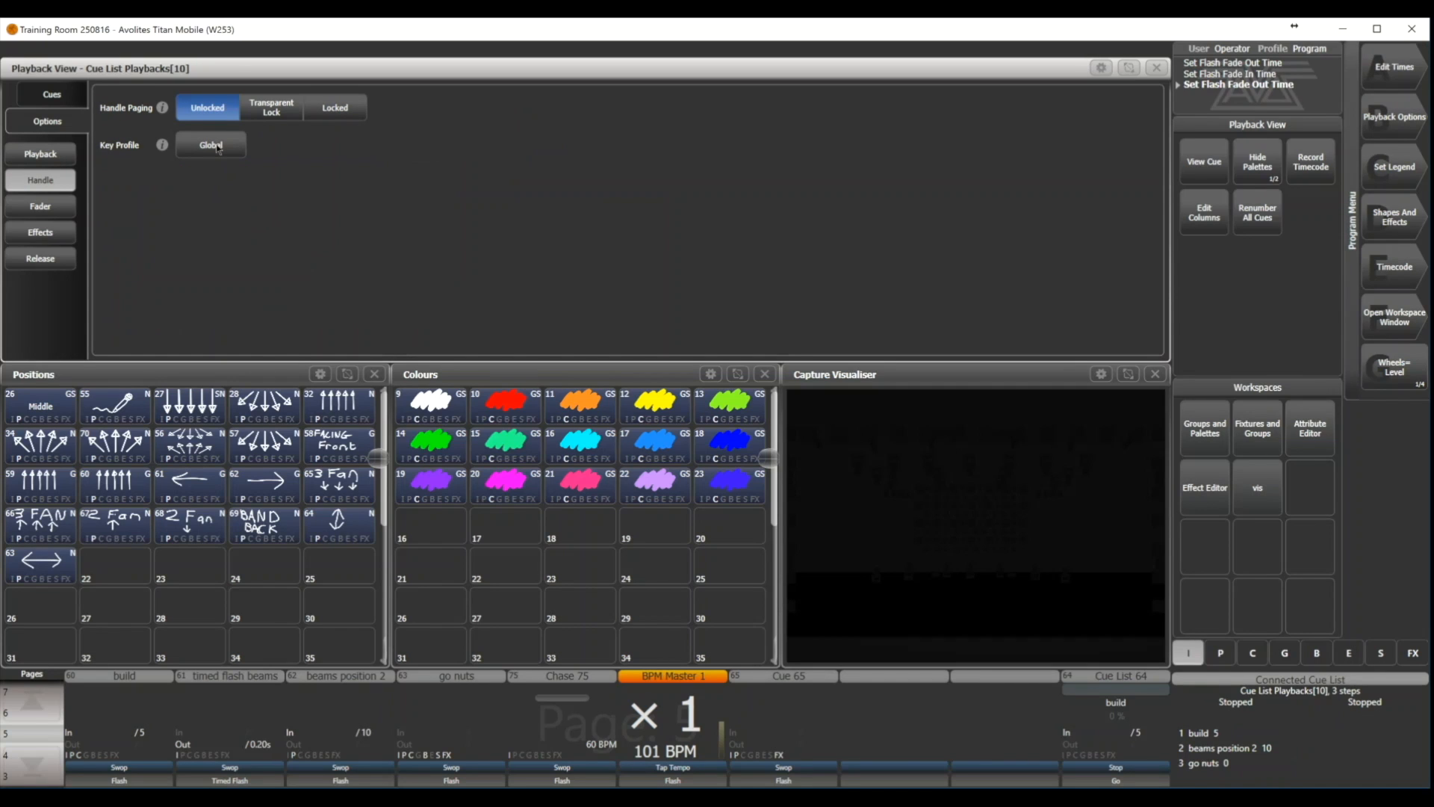
left_click(216, 147)
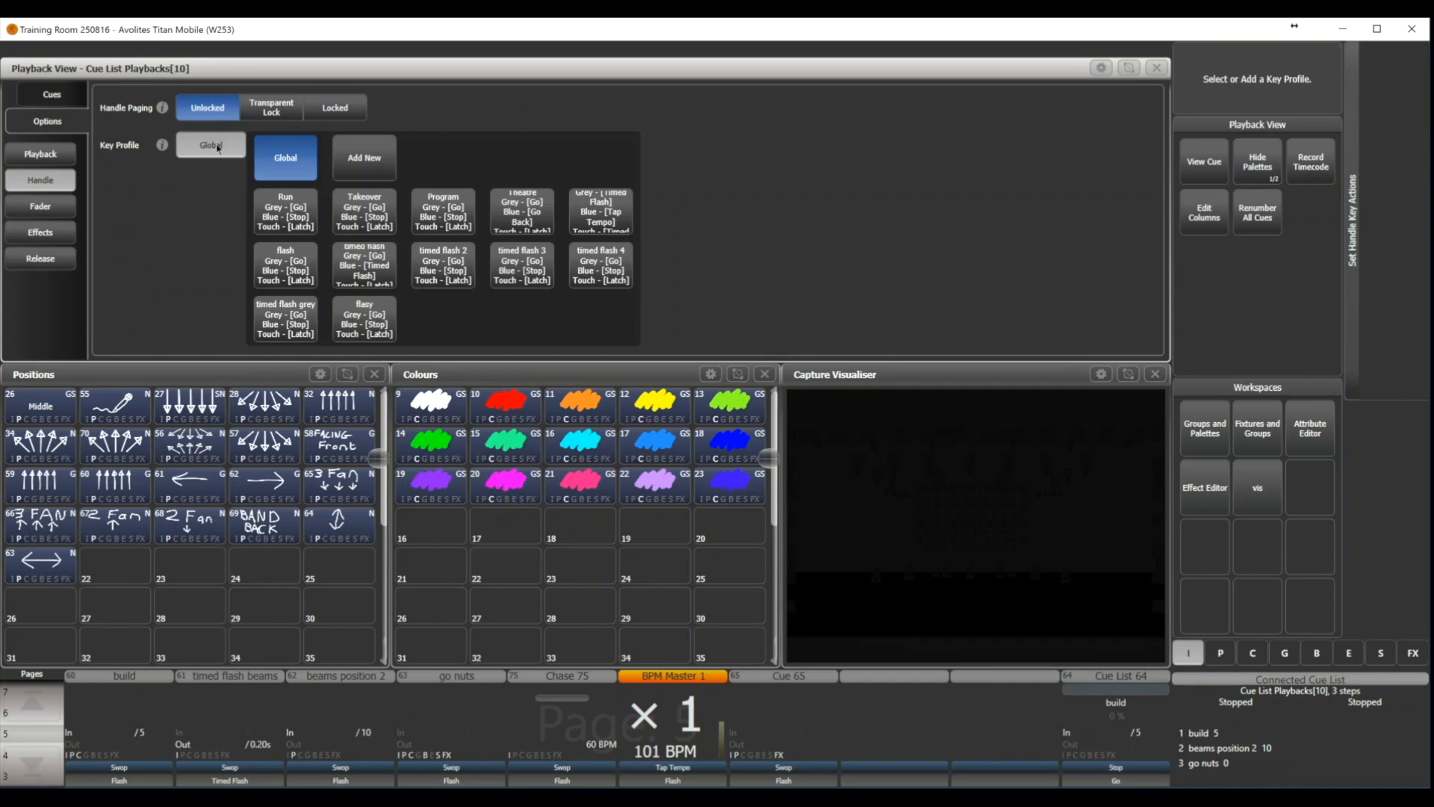
left_click(364, 160)
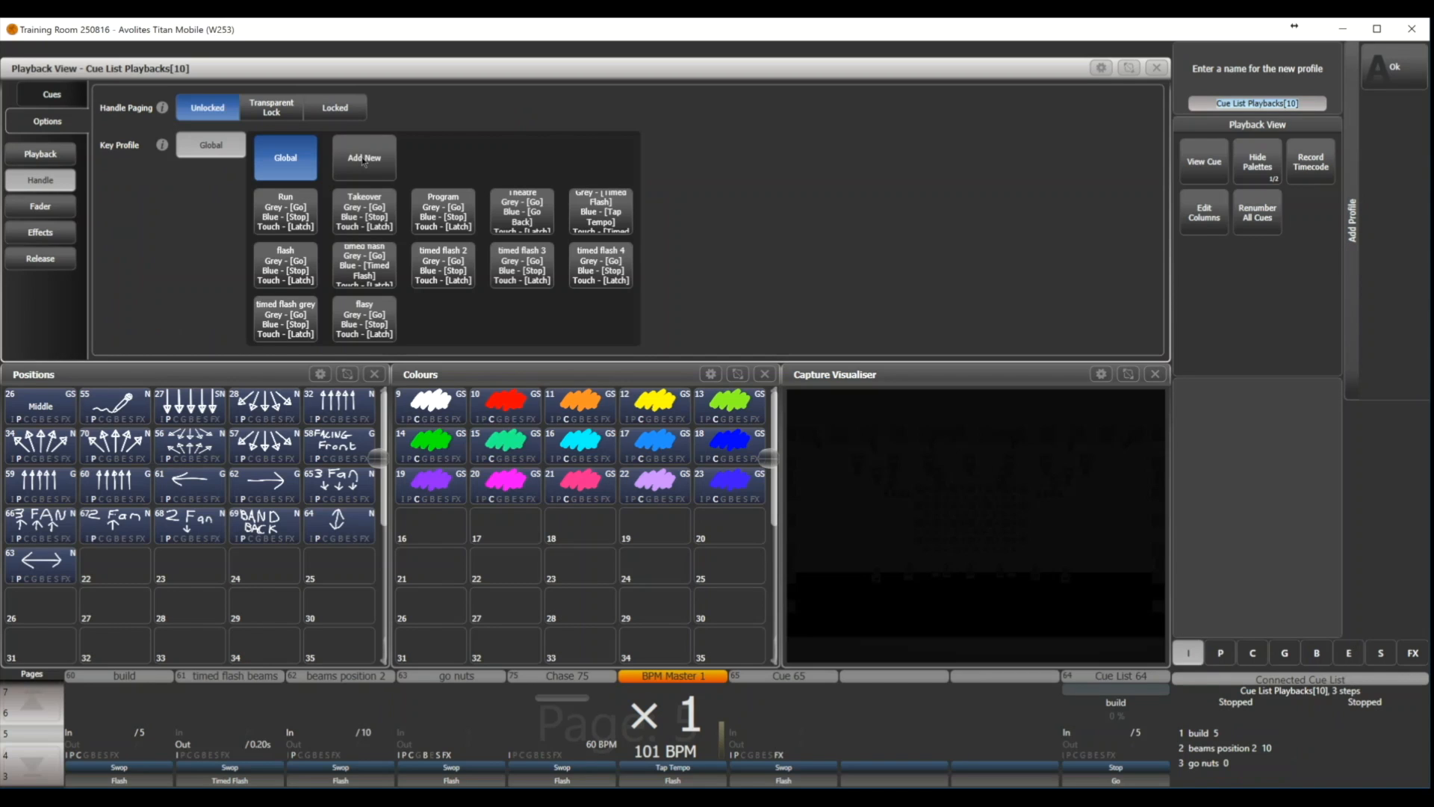
type("timed flash 5")
key("Return")
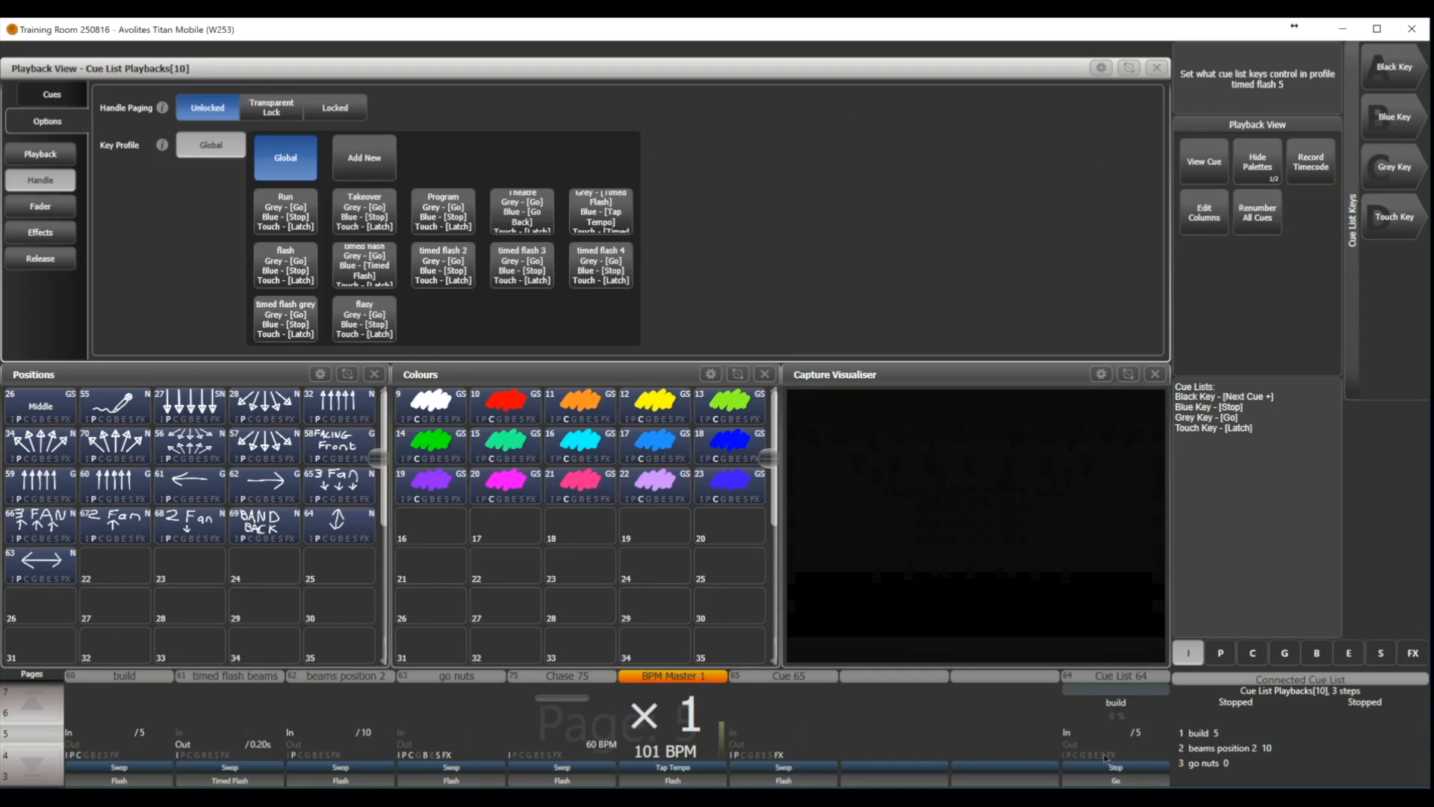
Set the blue key for cue lists to Timed Flash in the timed flash 5 profile and close the playback view
left_click(1393, 129)
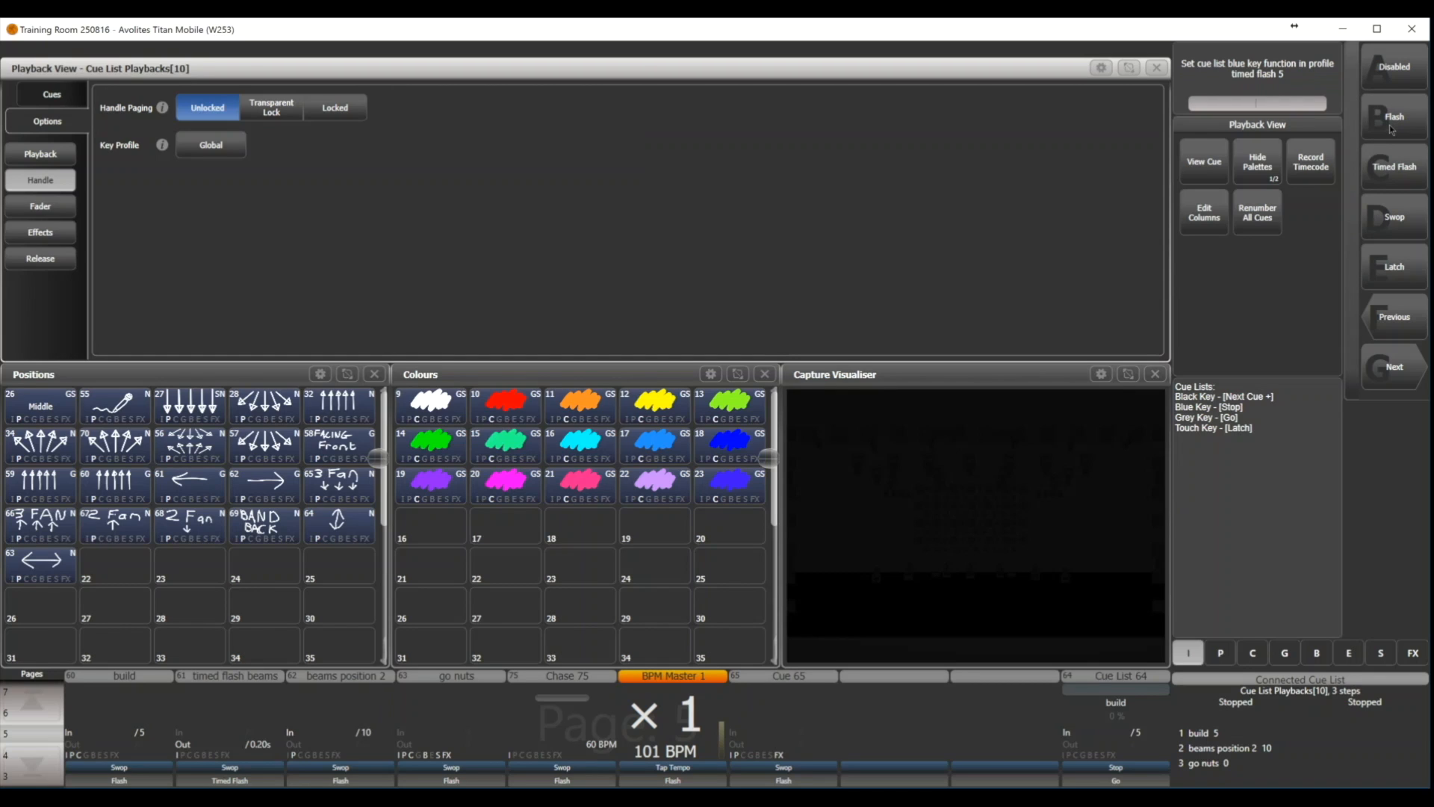
left_click(1391, 170)
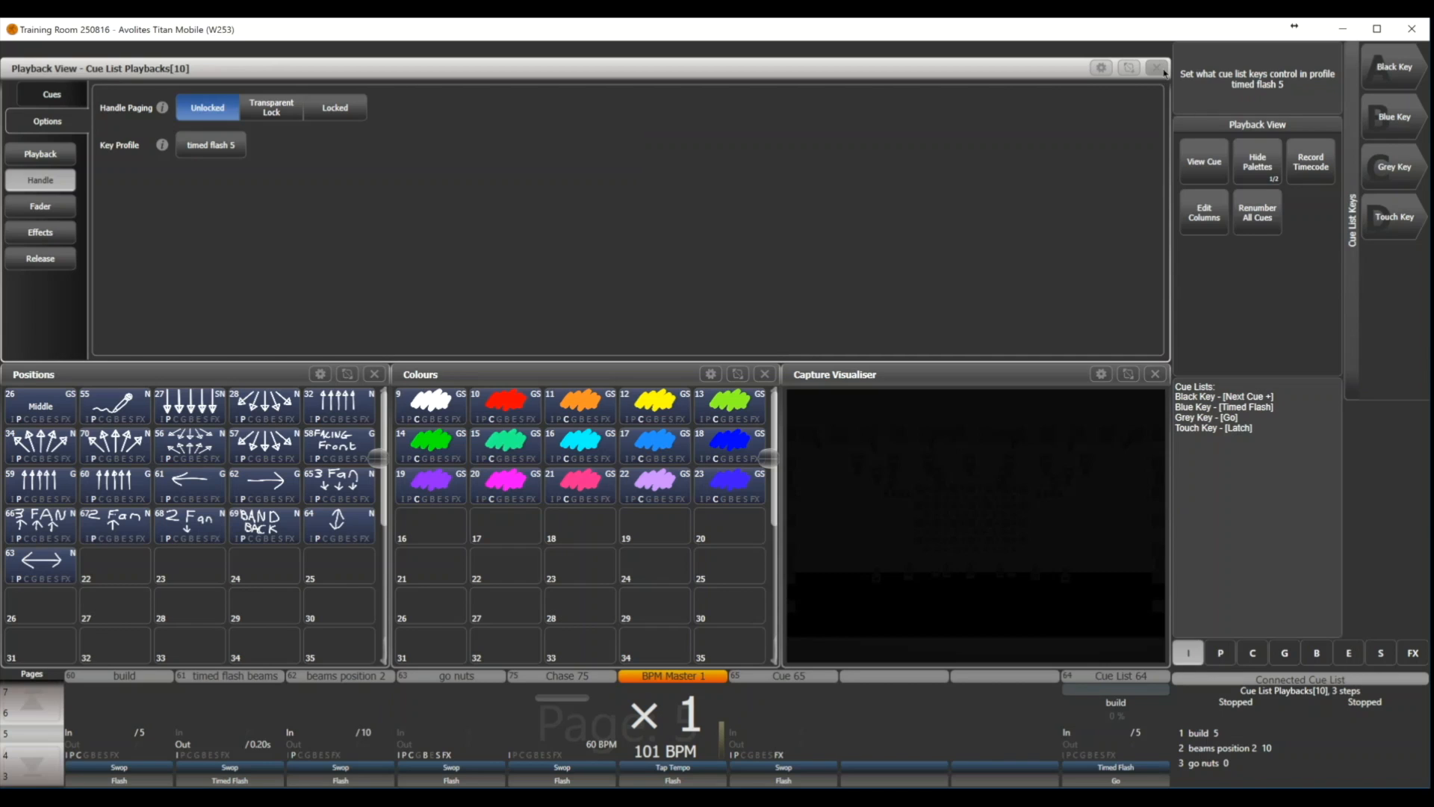
left_click(1161, 72)
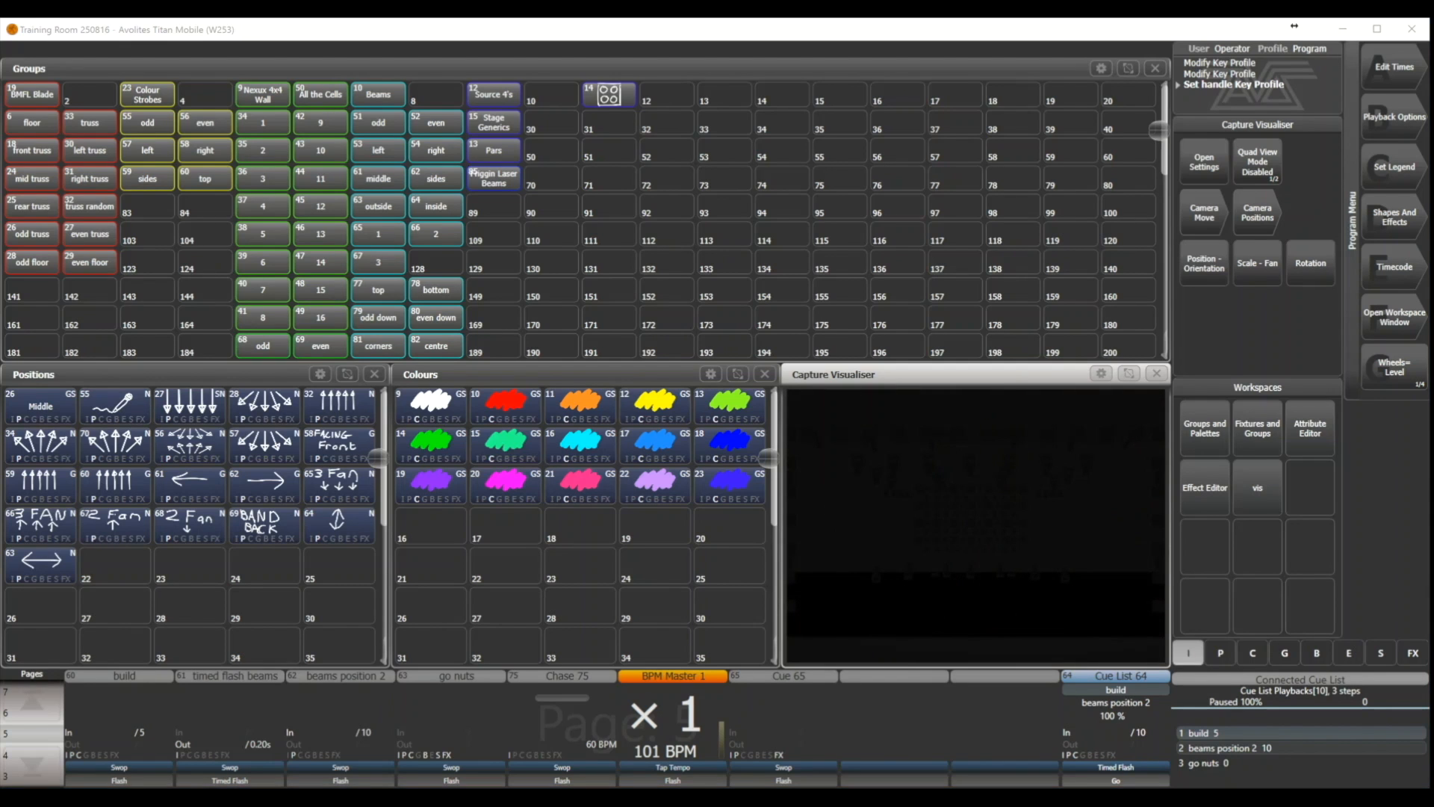
Switch to the Virtual Panel and play Cue List 64 with its blue timed flash key, Go and the playback 10 fader
left_click_drag(662, 291, 384, 275)
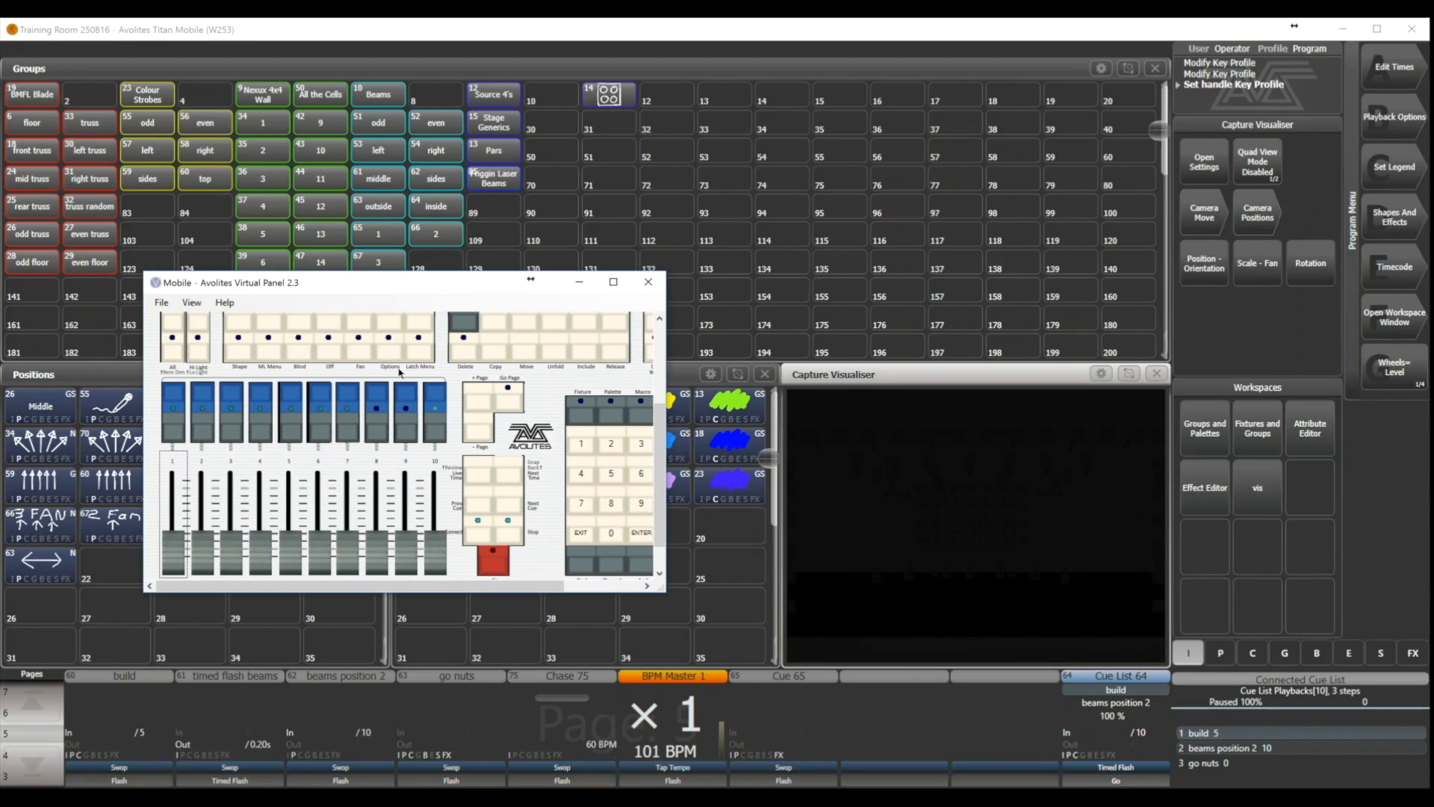
left_click(437, 396)
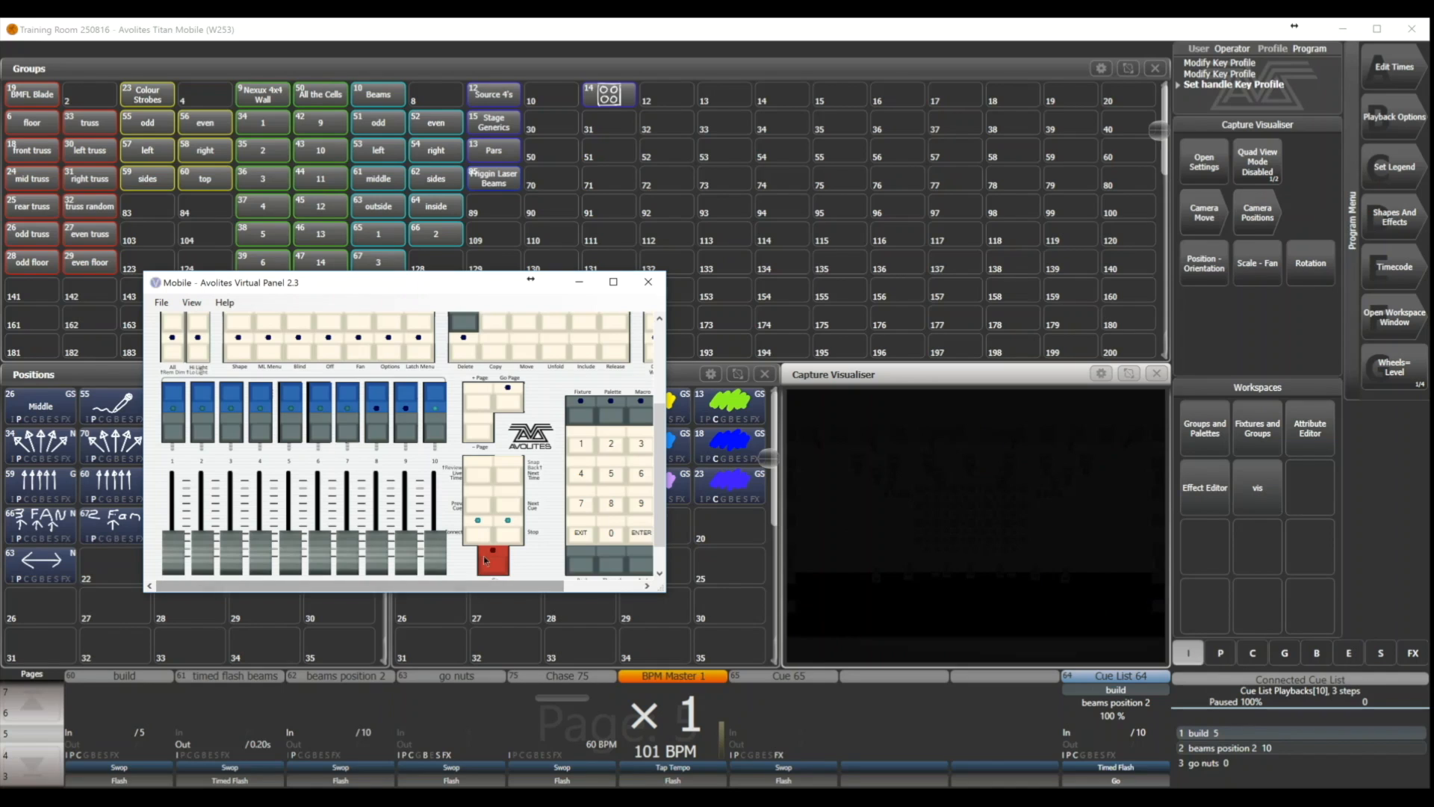
left_click(488, 558)
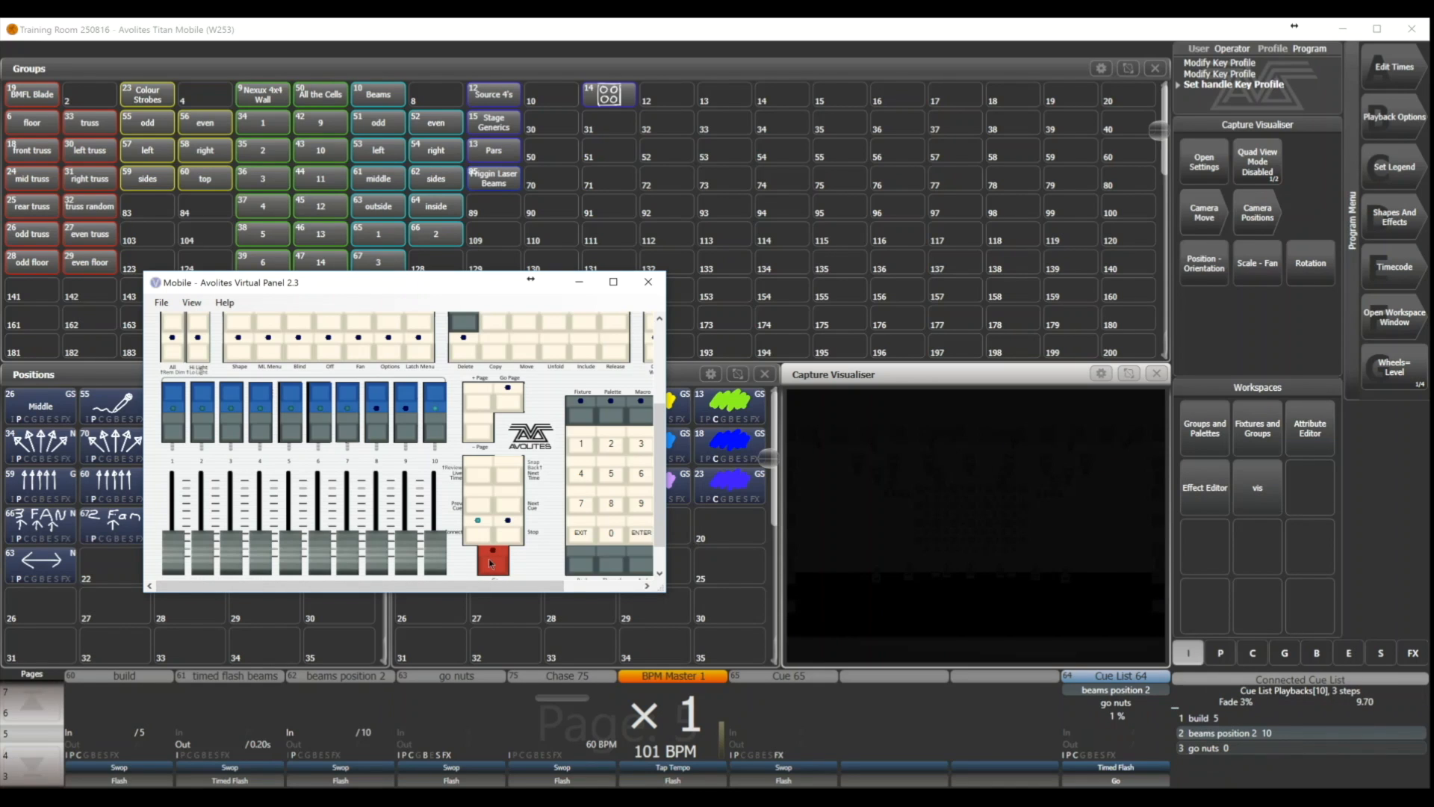
left_click_drag(436, 553, 434, 454)
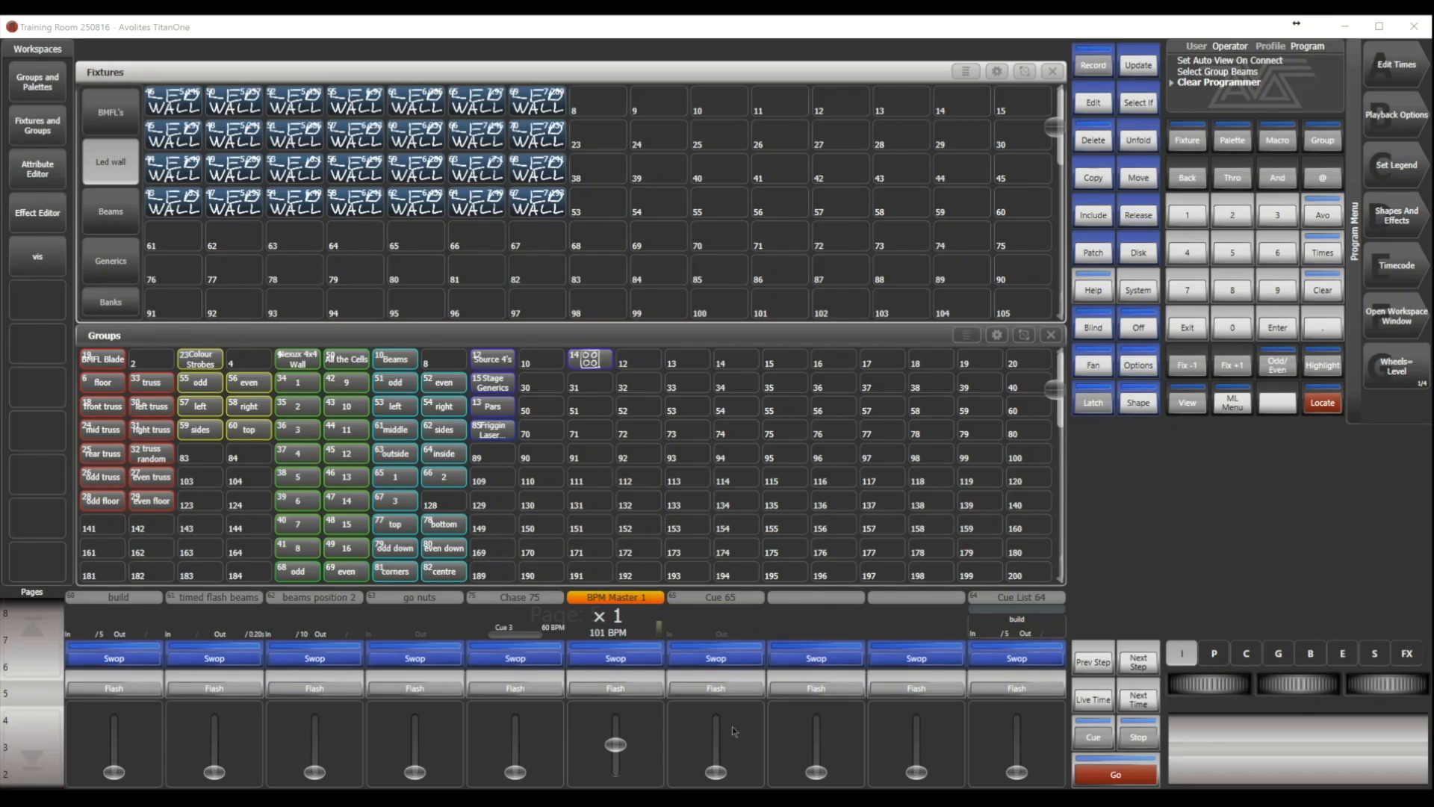
Examine the recorded fixture values of Cue 65 in the cue view and close the views
left_click(723, 620)
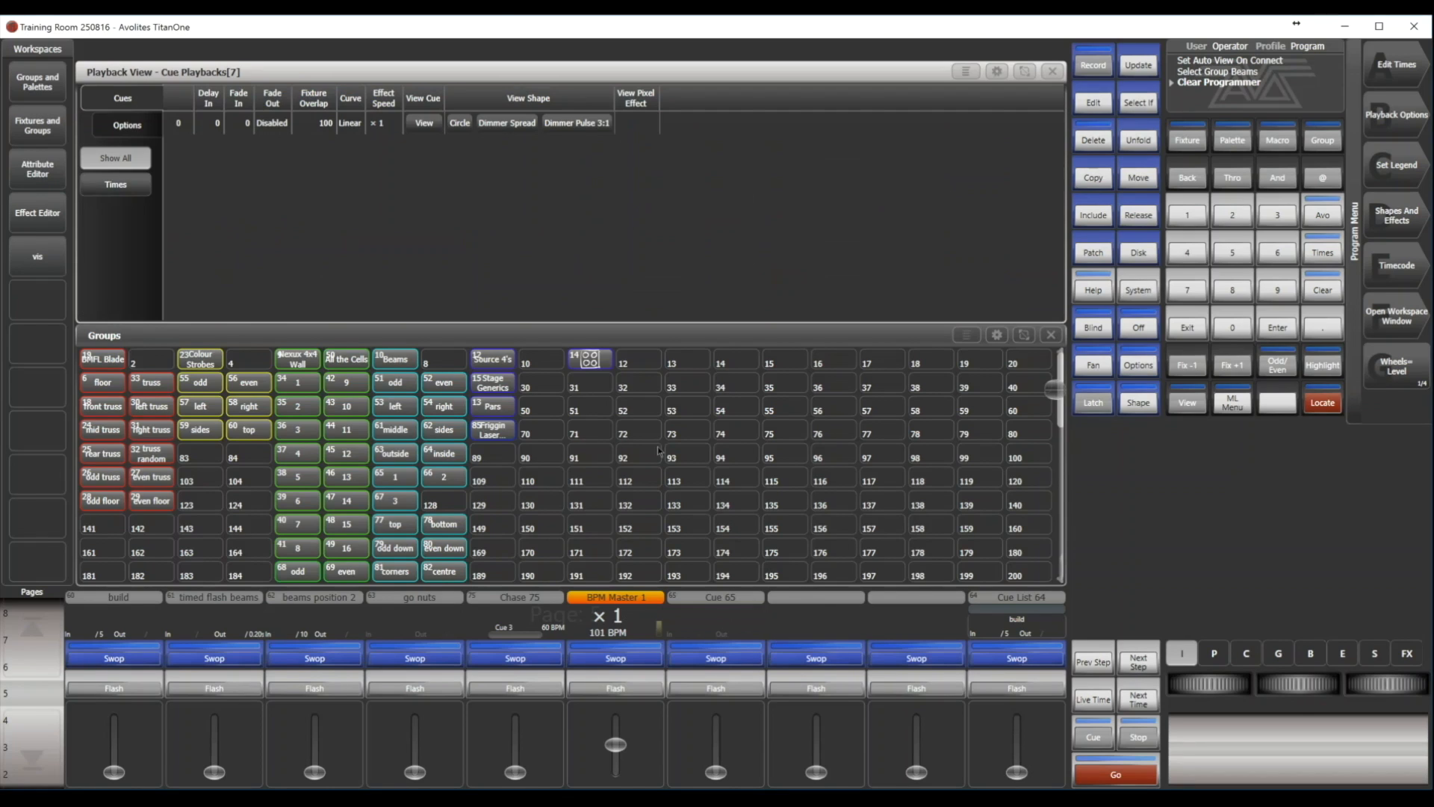
left_click(425, 127)
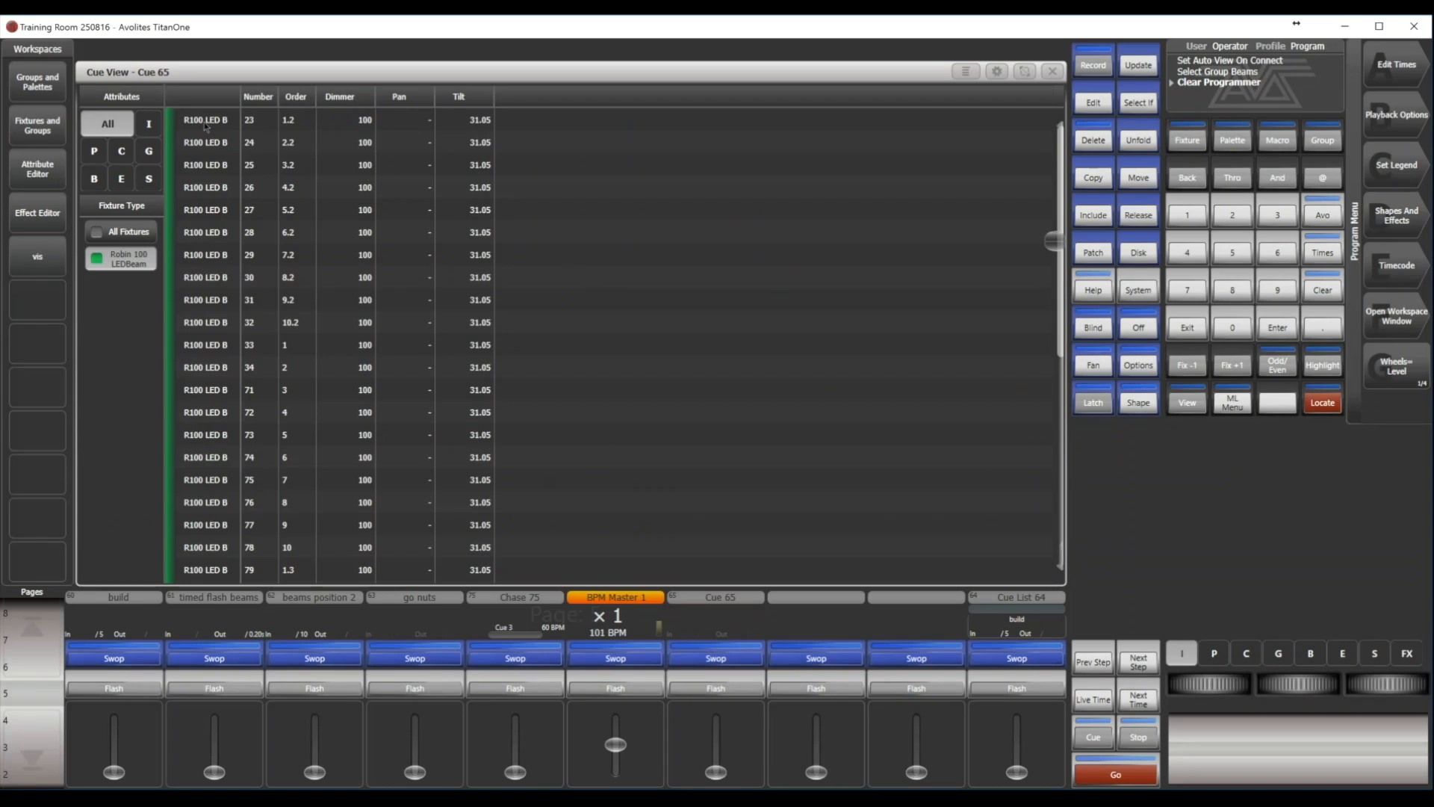
left_click(1052, 73)
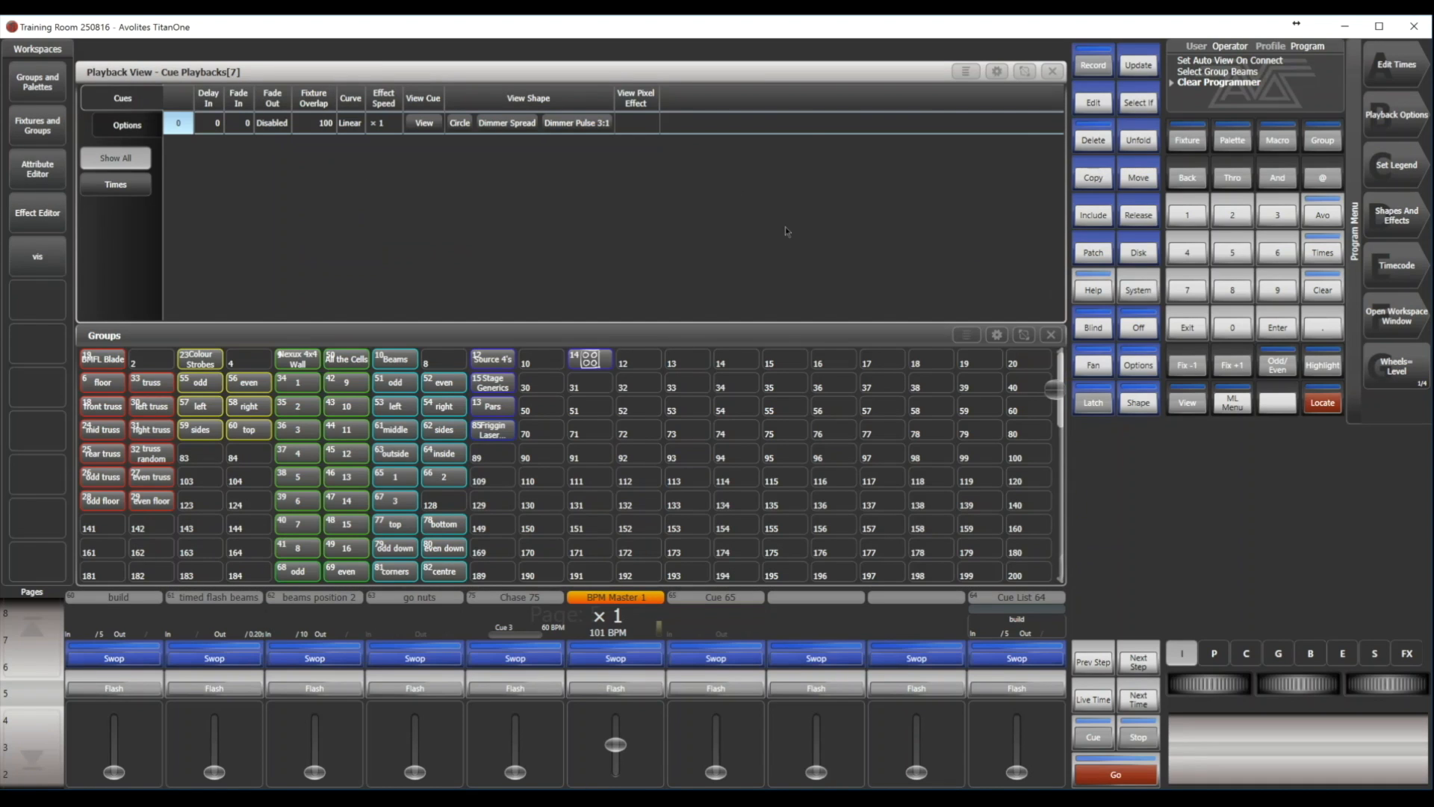
left_click(1053, 72)
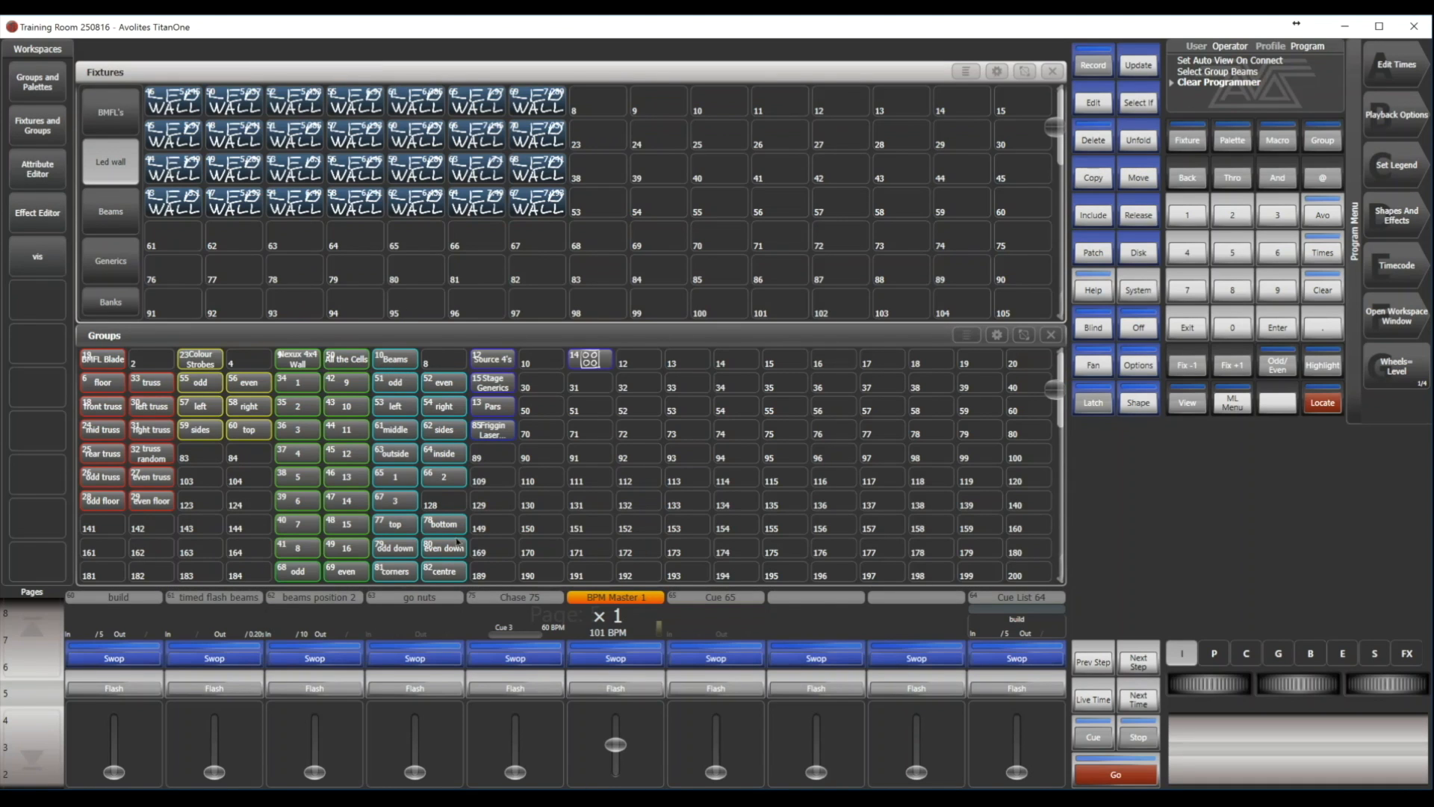
Set Cue 65's playback priority to Very High and close the playback view
left_click(726, 620)
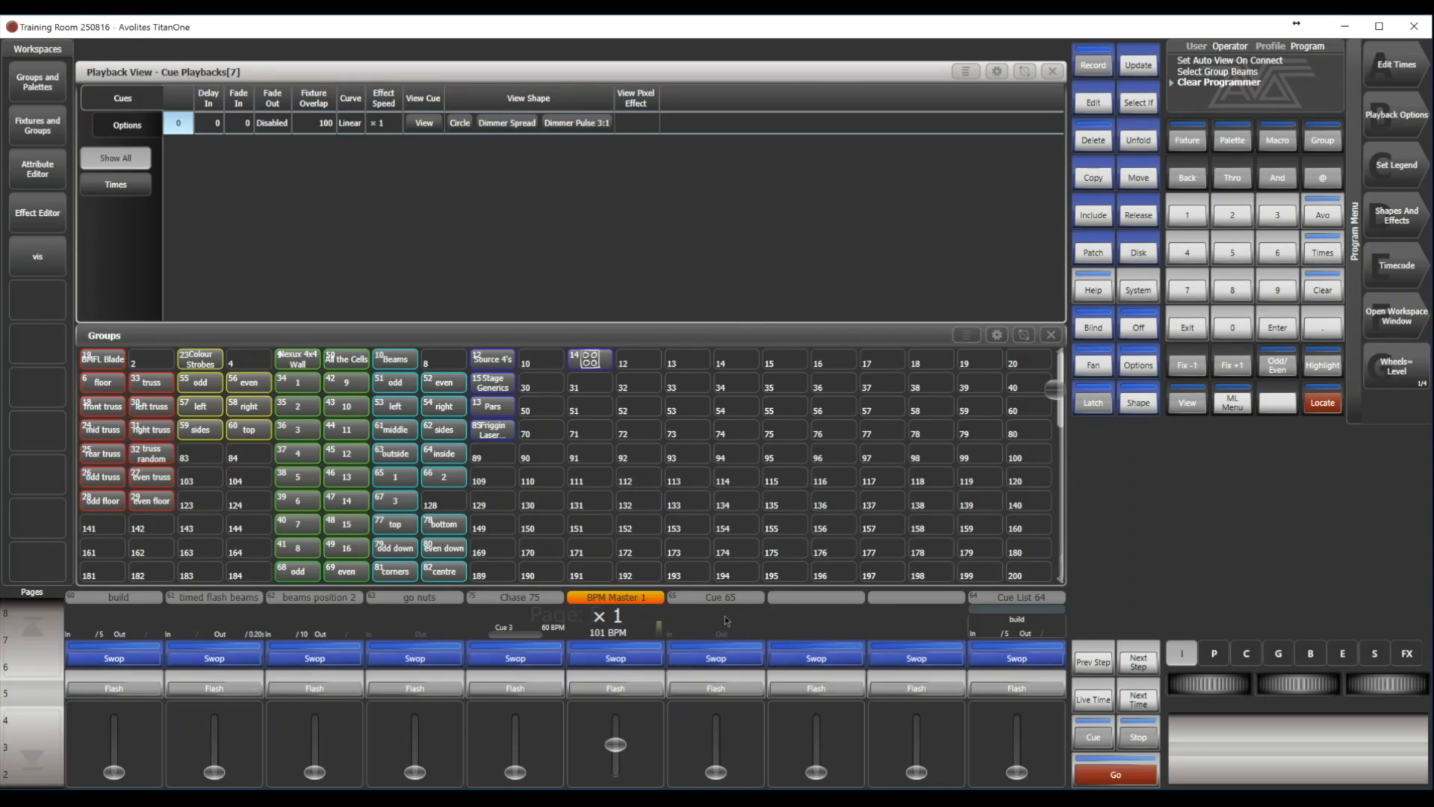
left_click(133, 127)
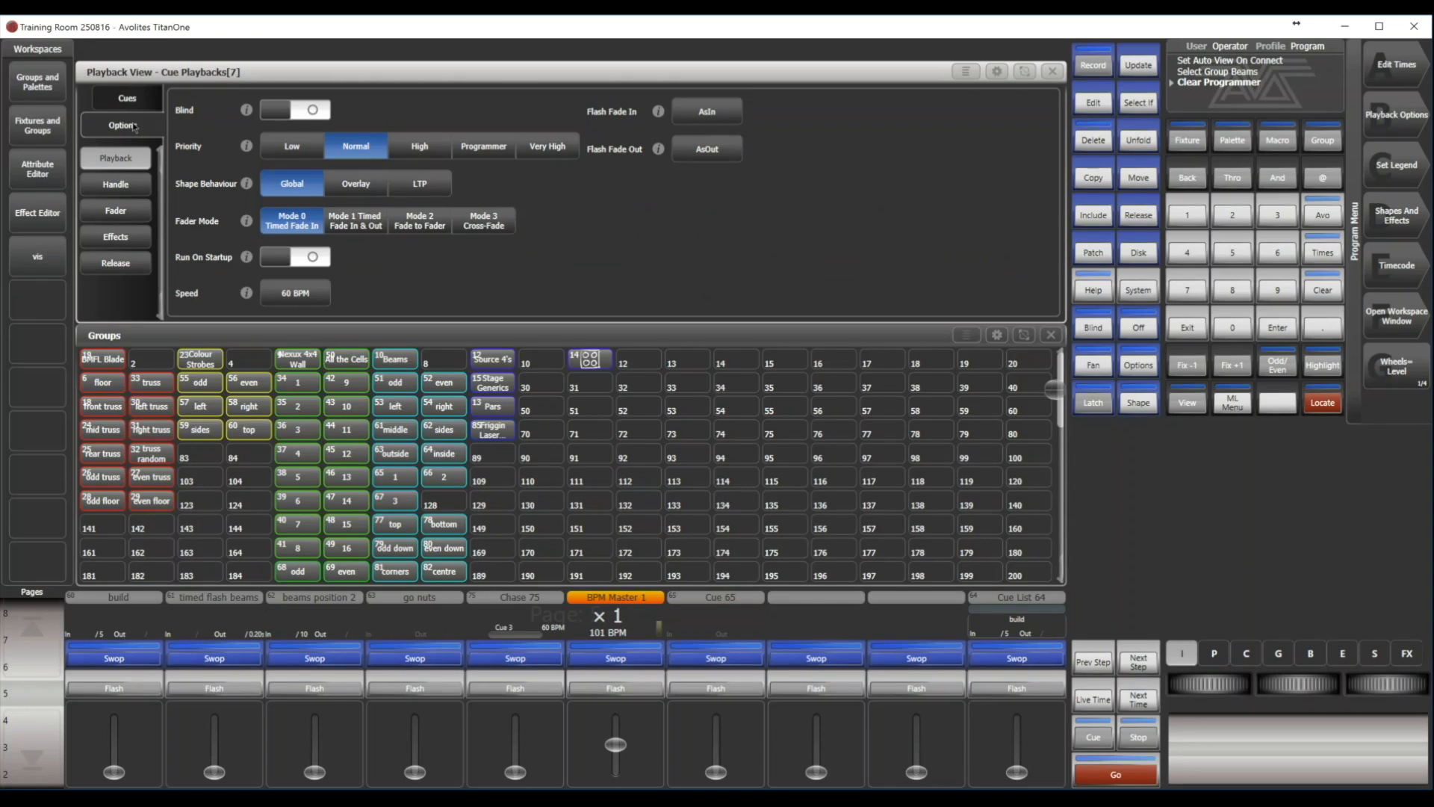
left_click(556, 149)
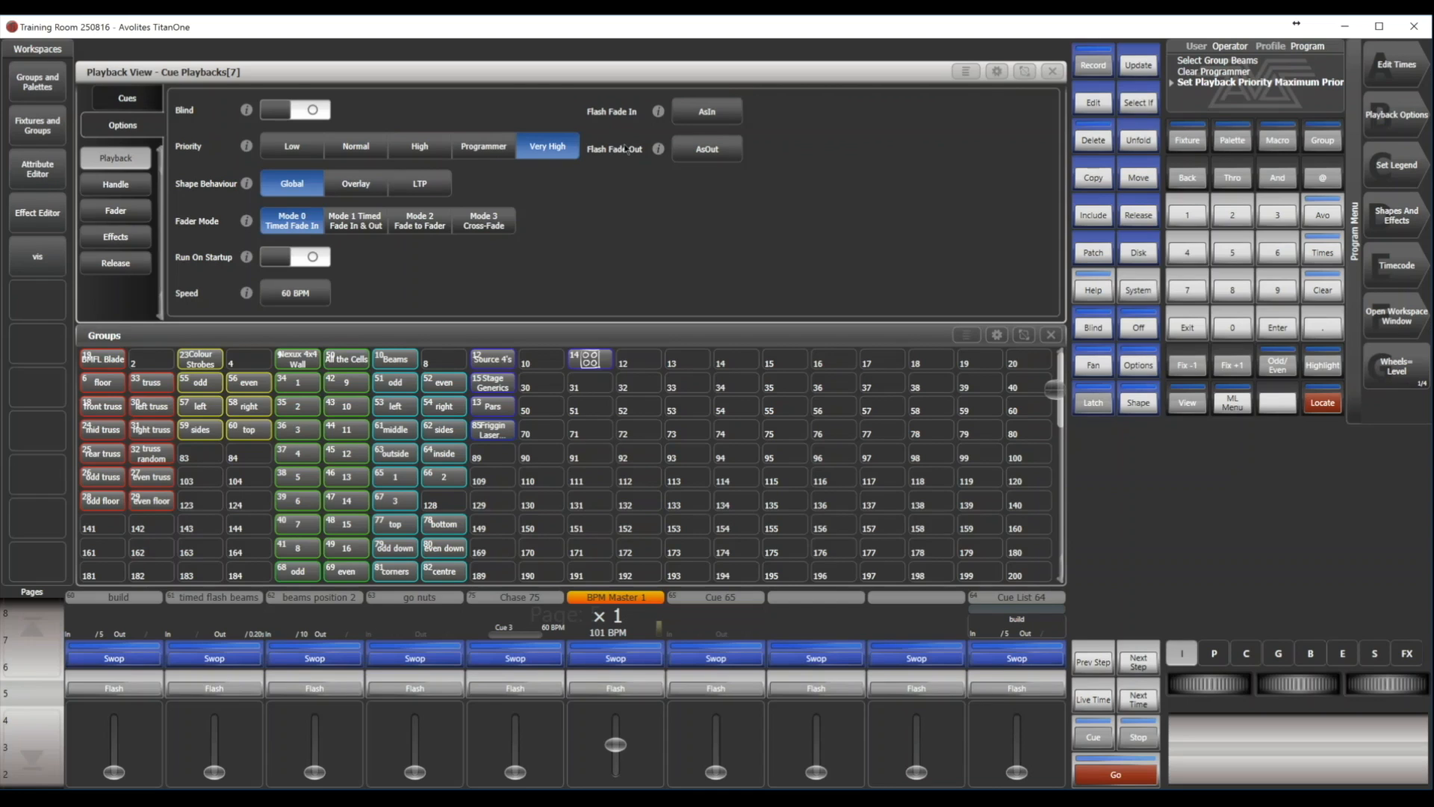
left_click(1053, 71)
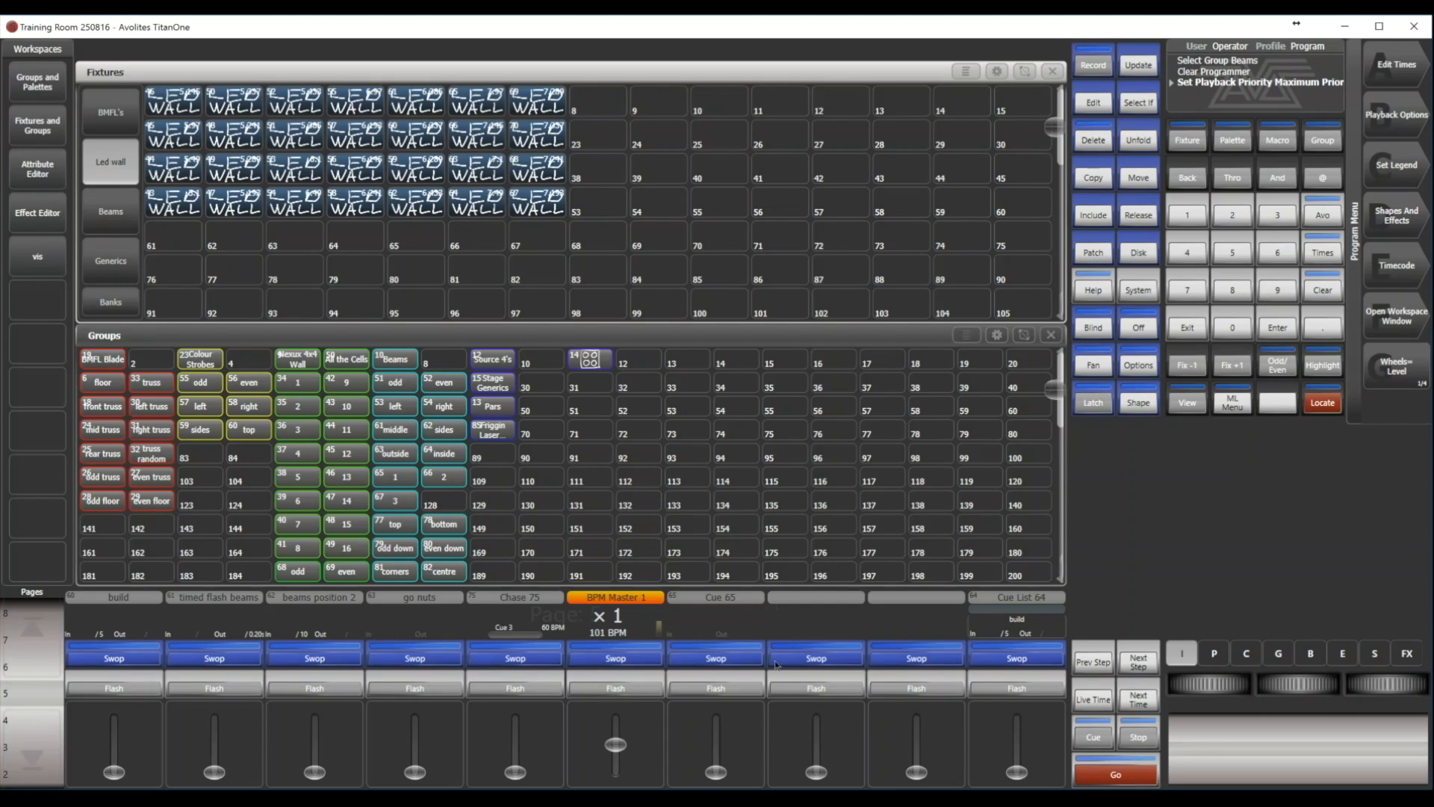
Raise Cue 65's fader to full and try to adjust the dimmer of the Beams group
left_click_drag(717, 769, 716, 643)
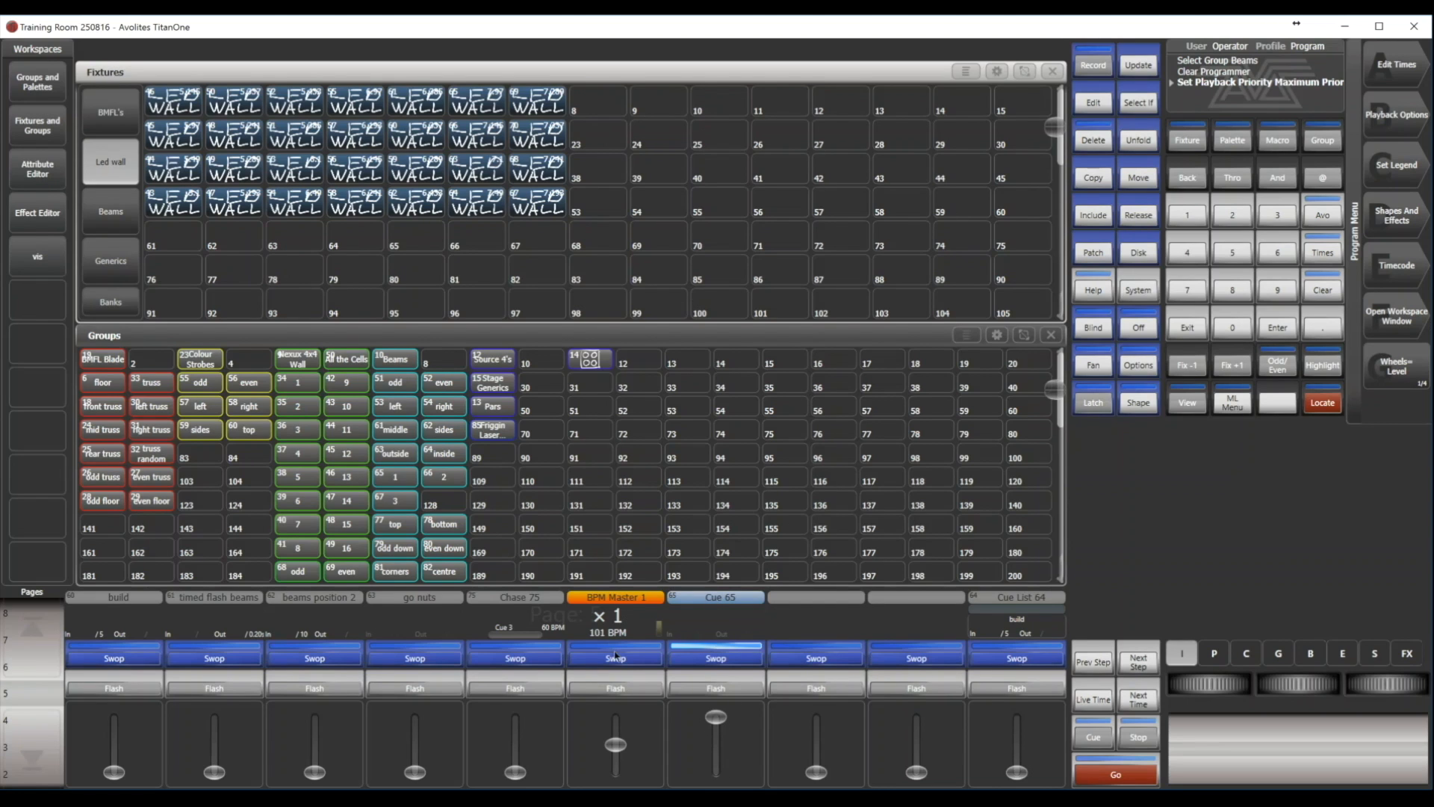
left_click(391, 360)
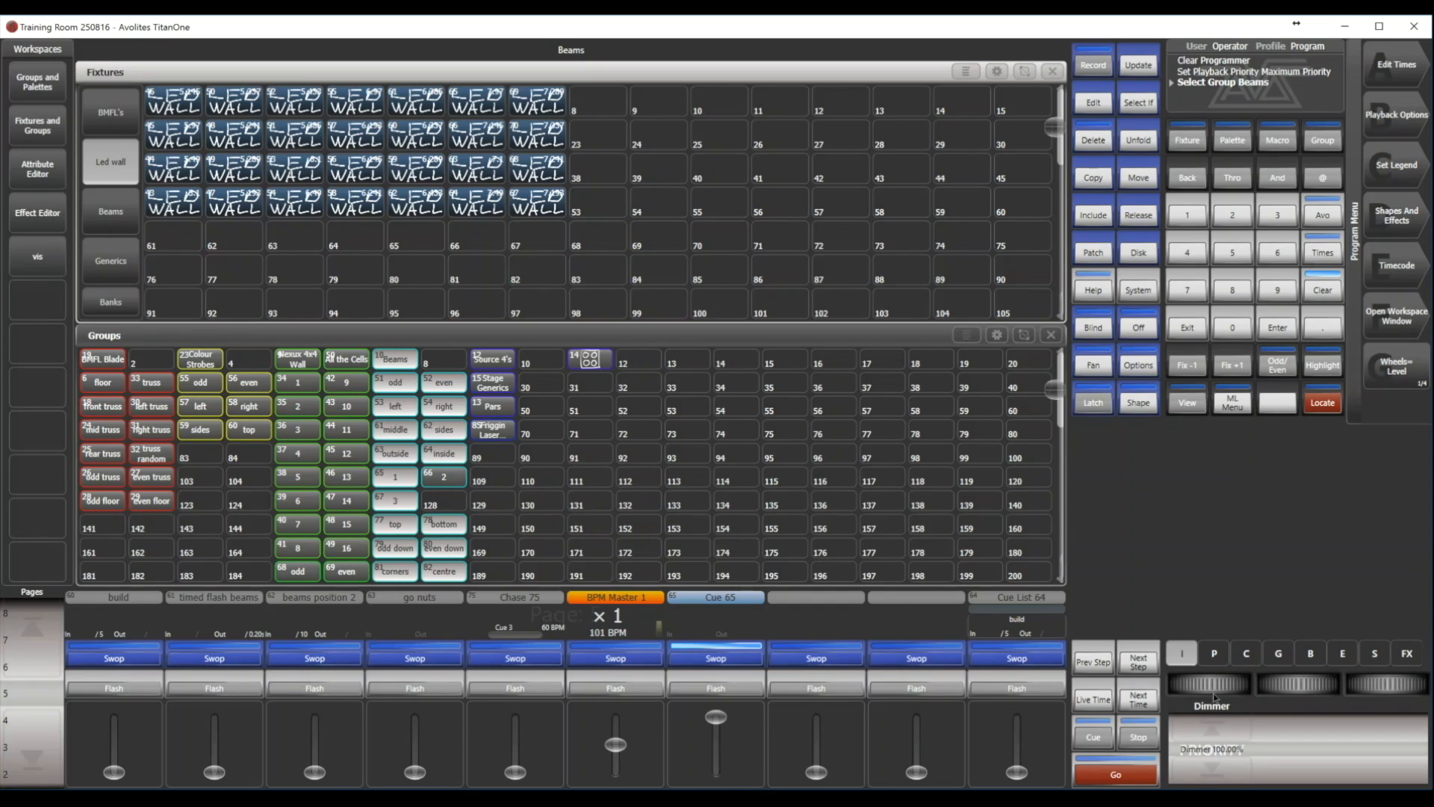
left_click(1182, 653)
left_click_drag(1198, 683, 1233, 682)
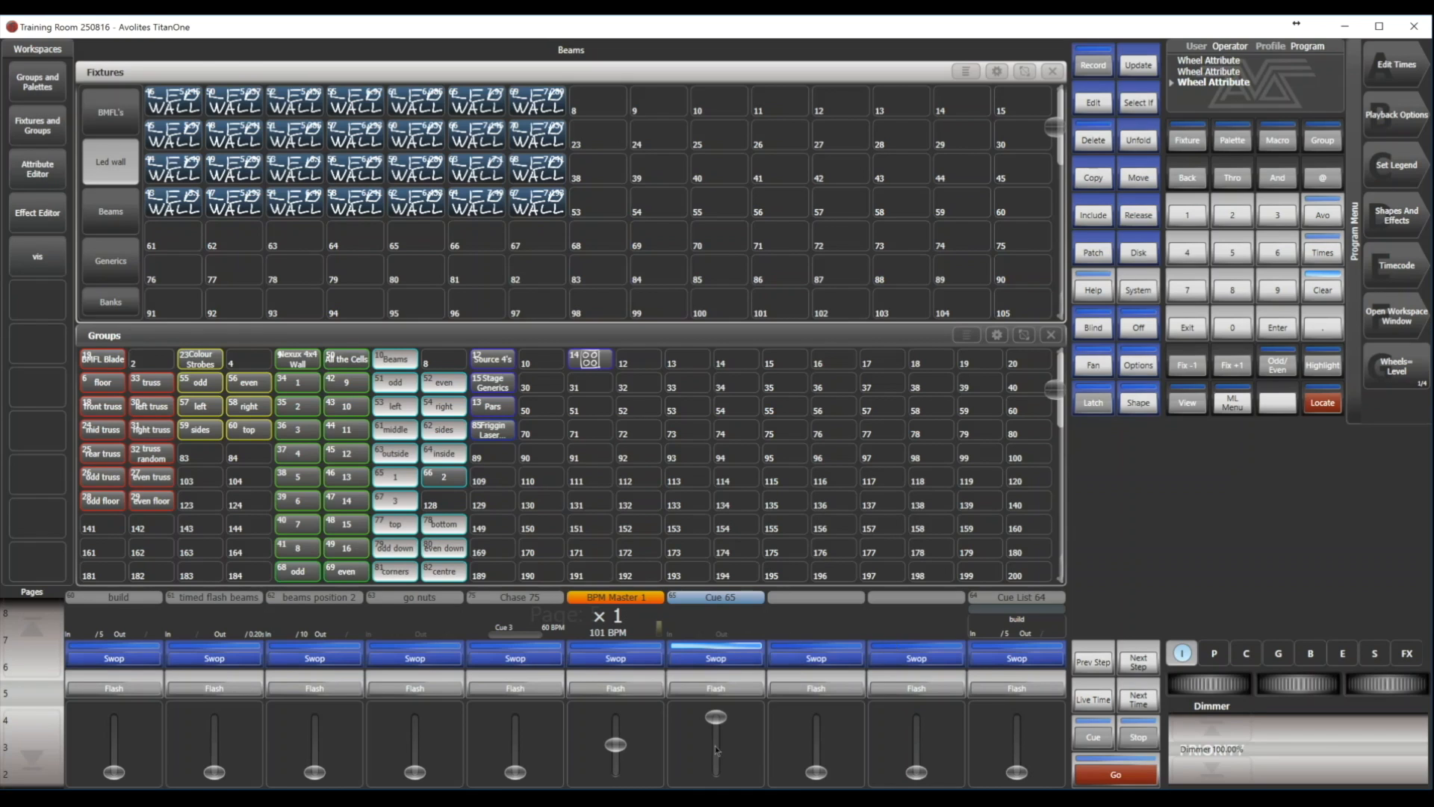
Check Cue 65's priority in its playback options, and try to adjust the Beams group's pan
left_click(719, 631)
left_click(127, 125)
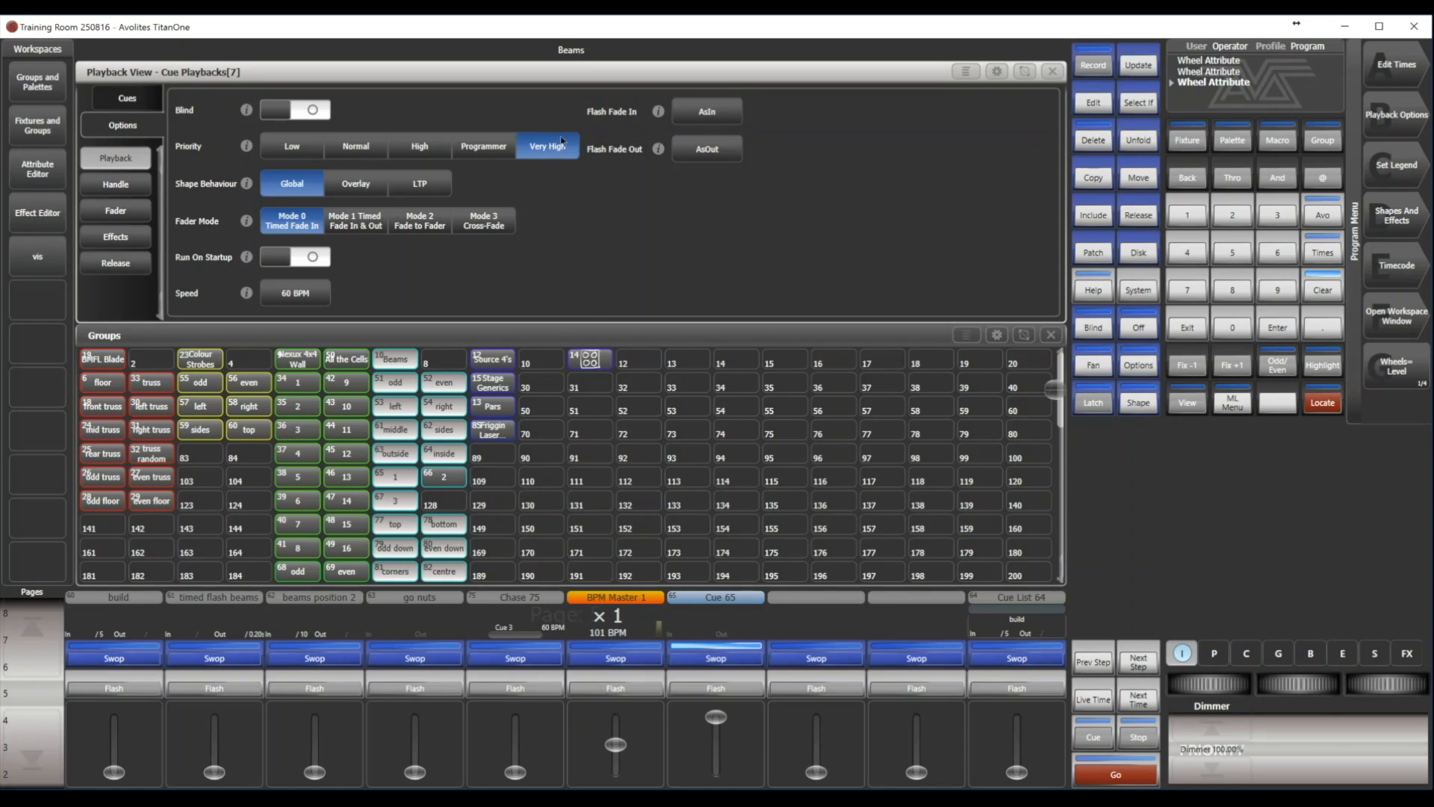
left_click(1052, 72)
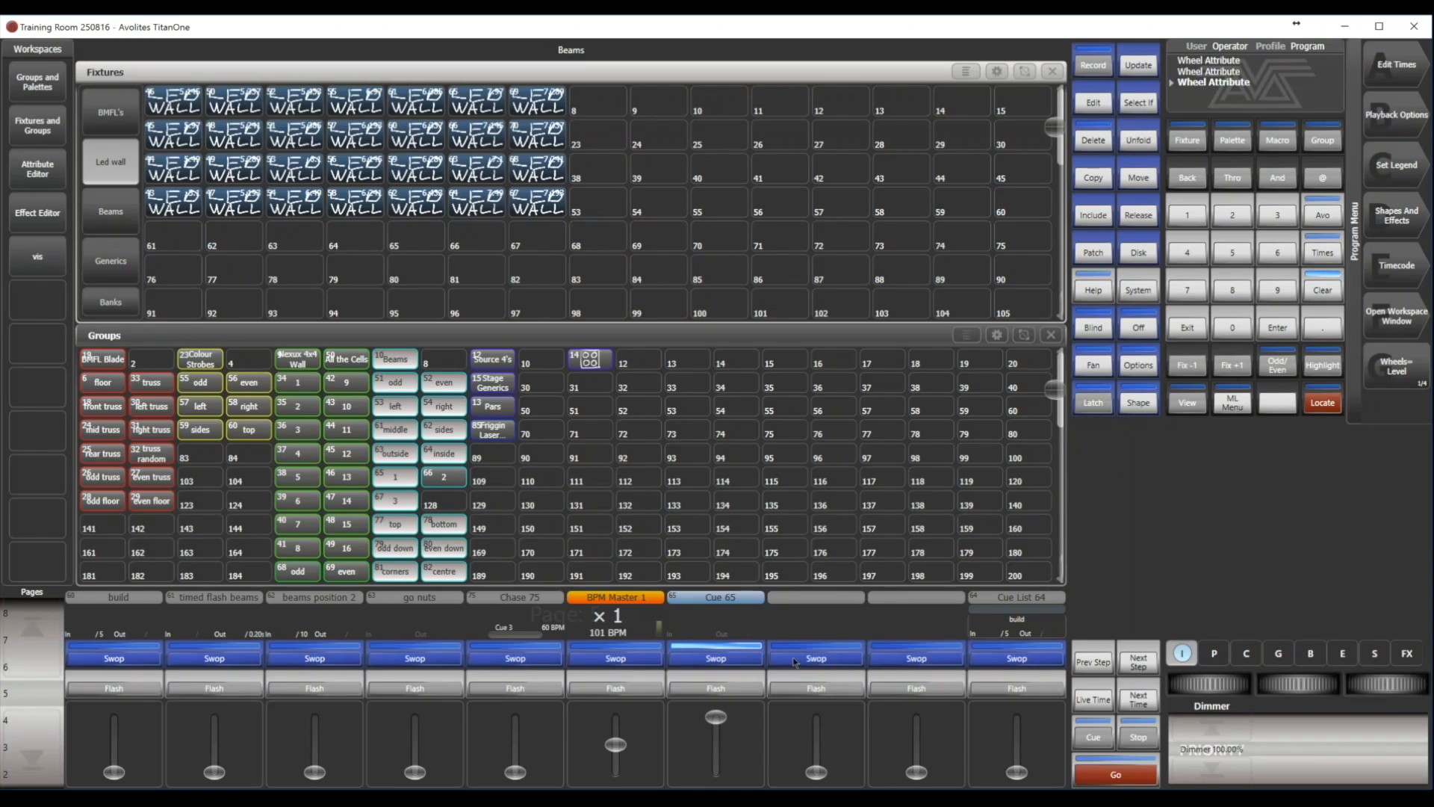
left_click(1216, 652)
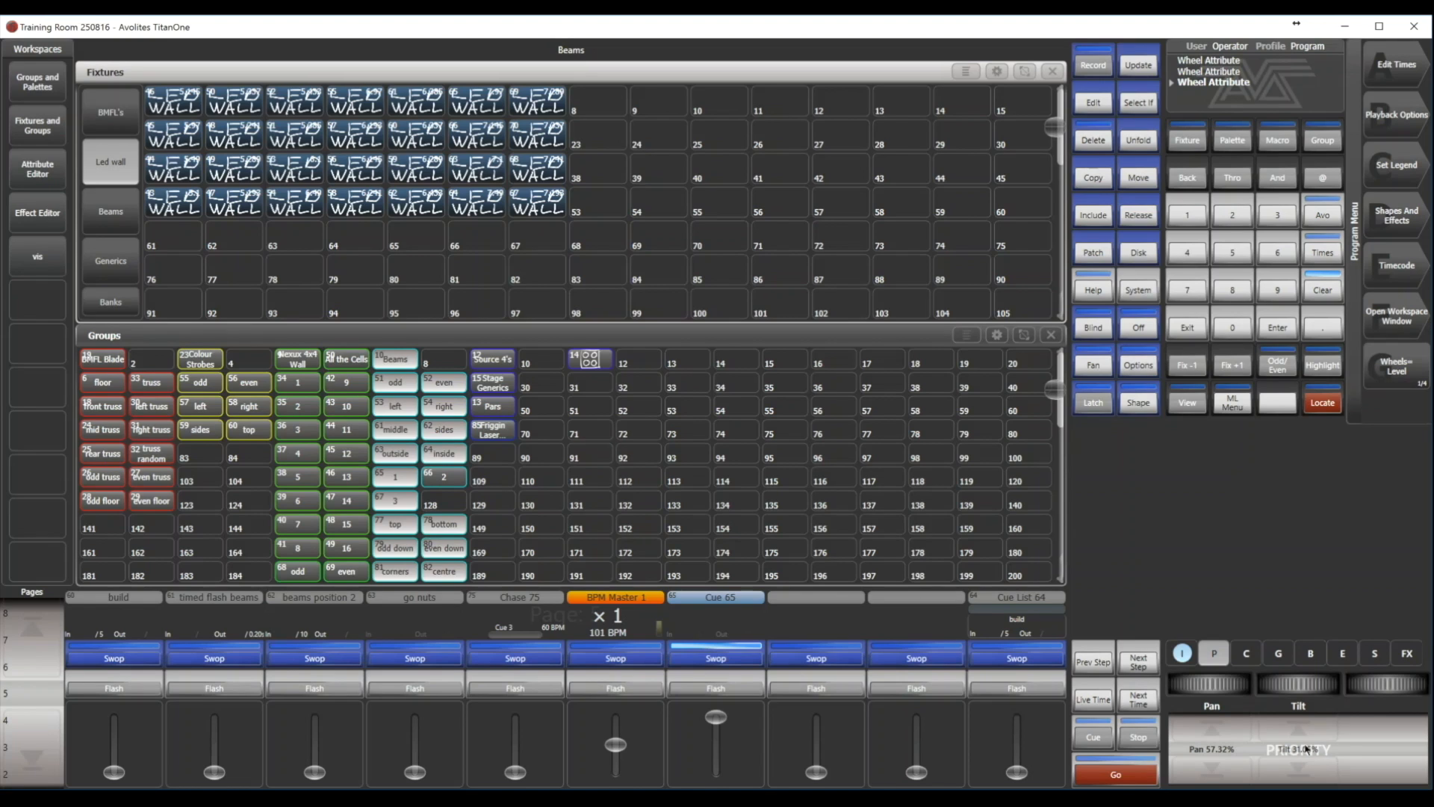
left_click_drag(1227, 683, 1226, 714)
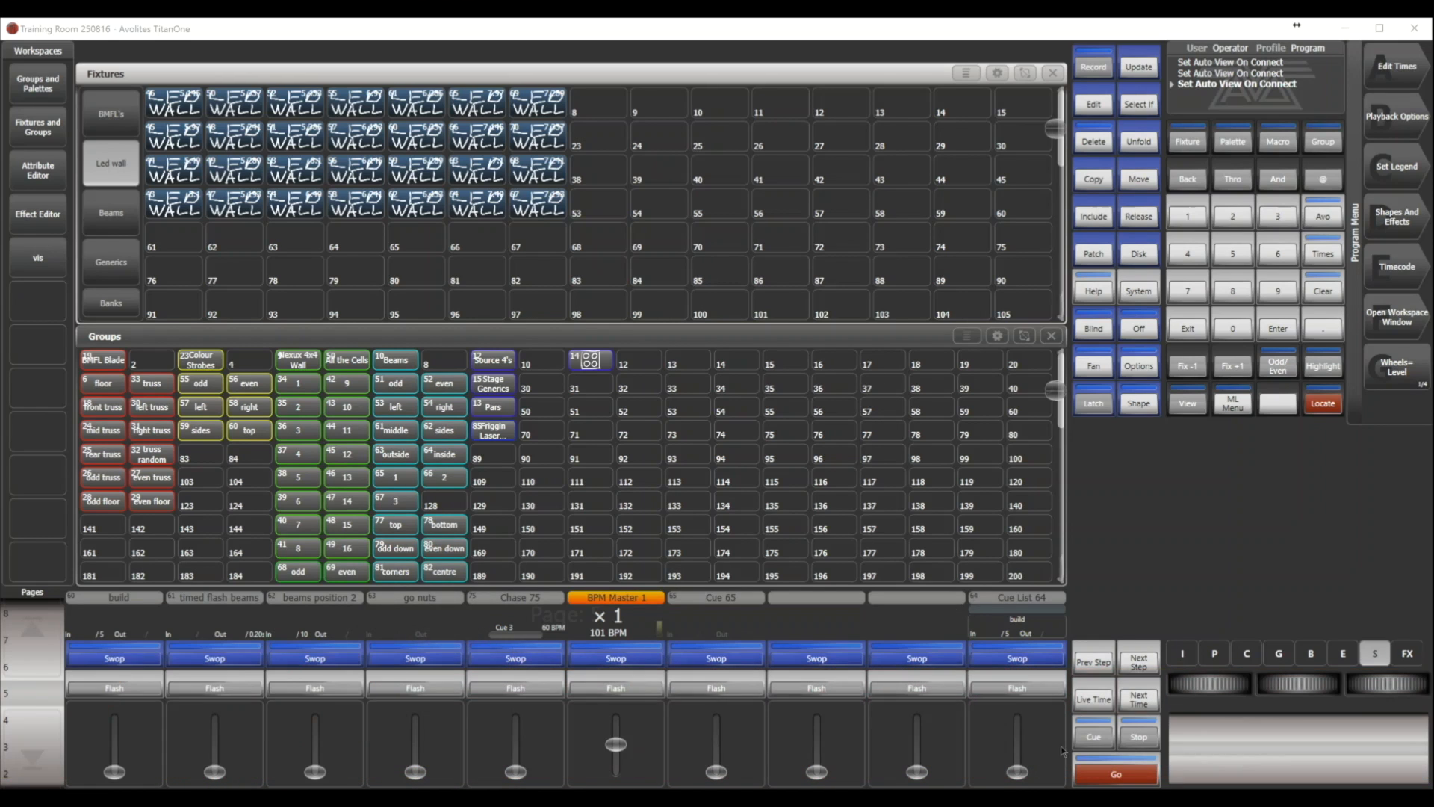
Raise Cue List 64's fader to full and look through its cue table in the playback view
left_click_drag(1020, 773, 1018, 718)
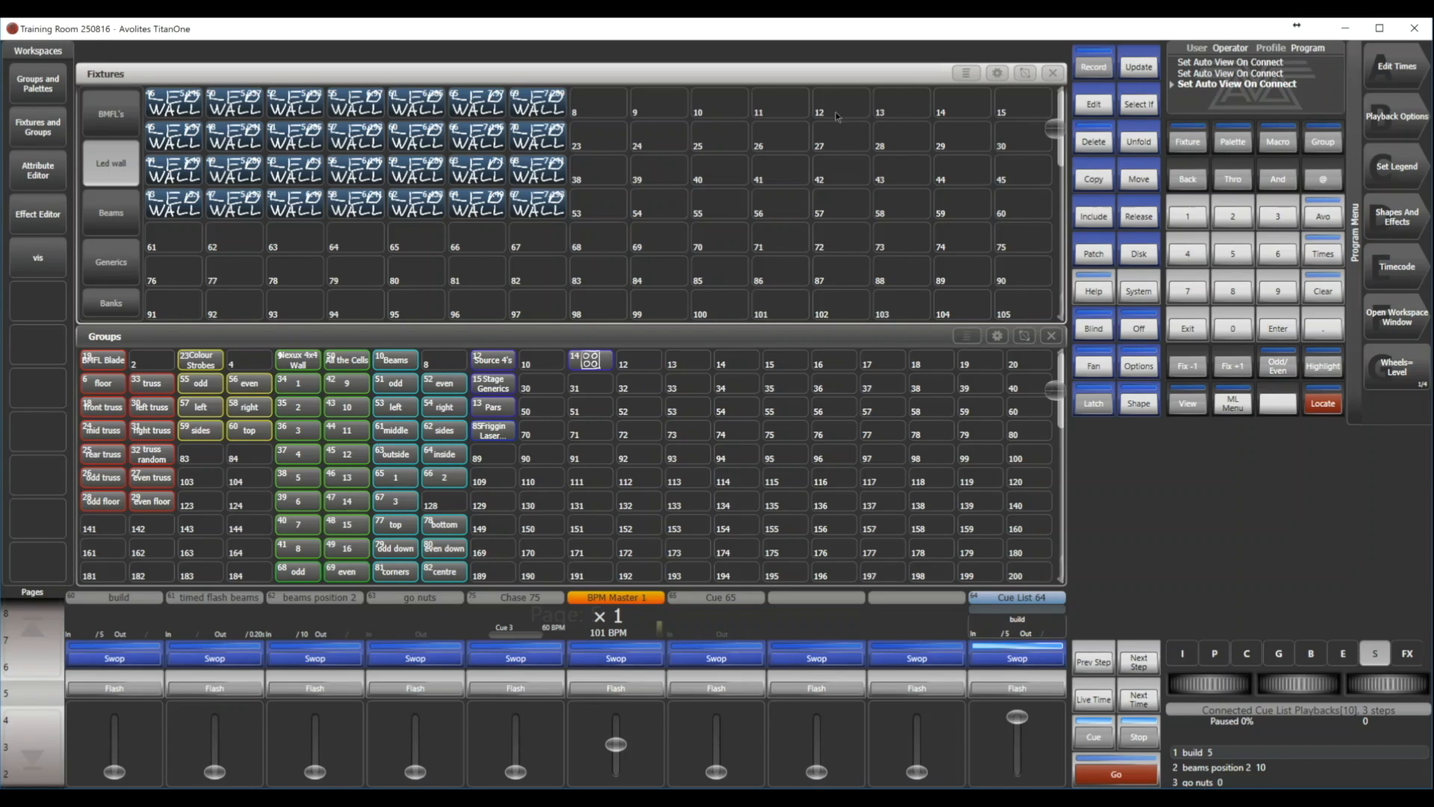
left_click(1024, 629)
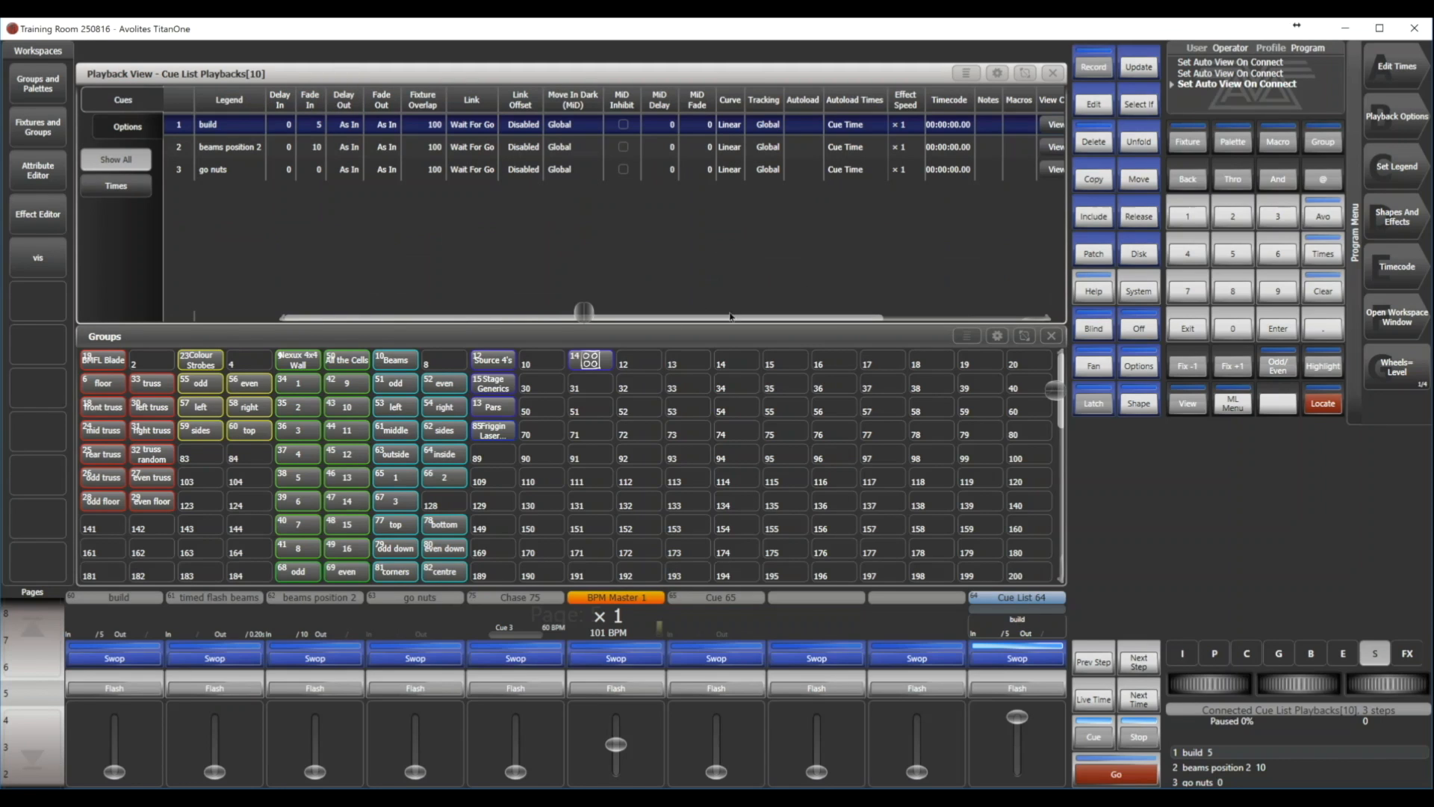
left_click_drag(584, 310, 442, 314)
left_click(1054, 73)
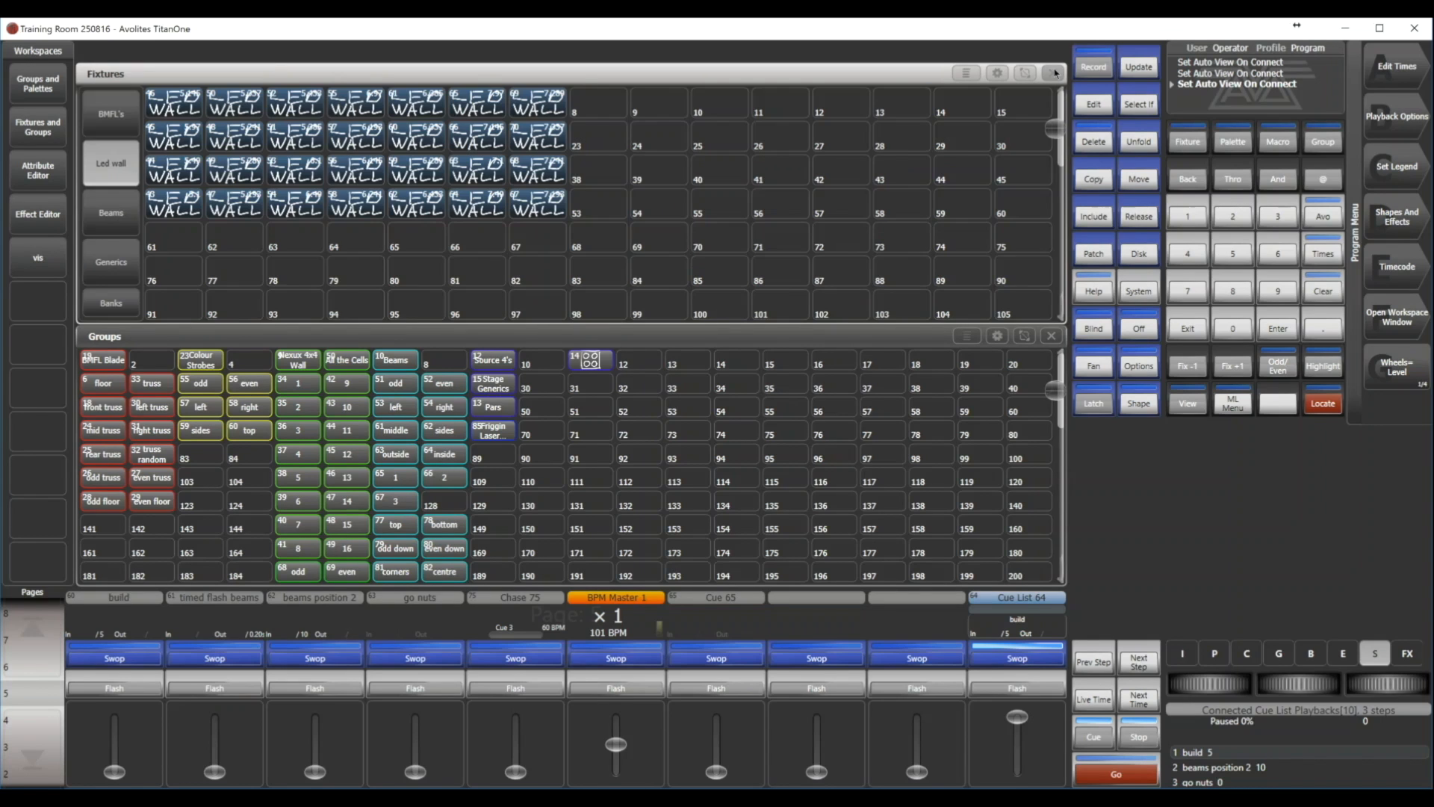
Lower Cue List 64's fader to zero and disconnect the cue list from the playback controls
left_click_drag(1018, 719, 1018, 771)
left_click(1323, 218)
left_click(1015, 661)
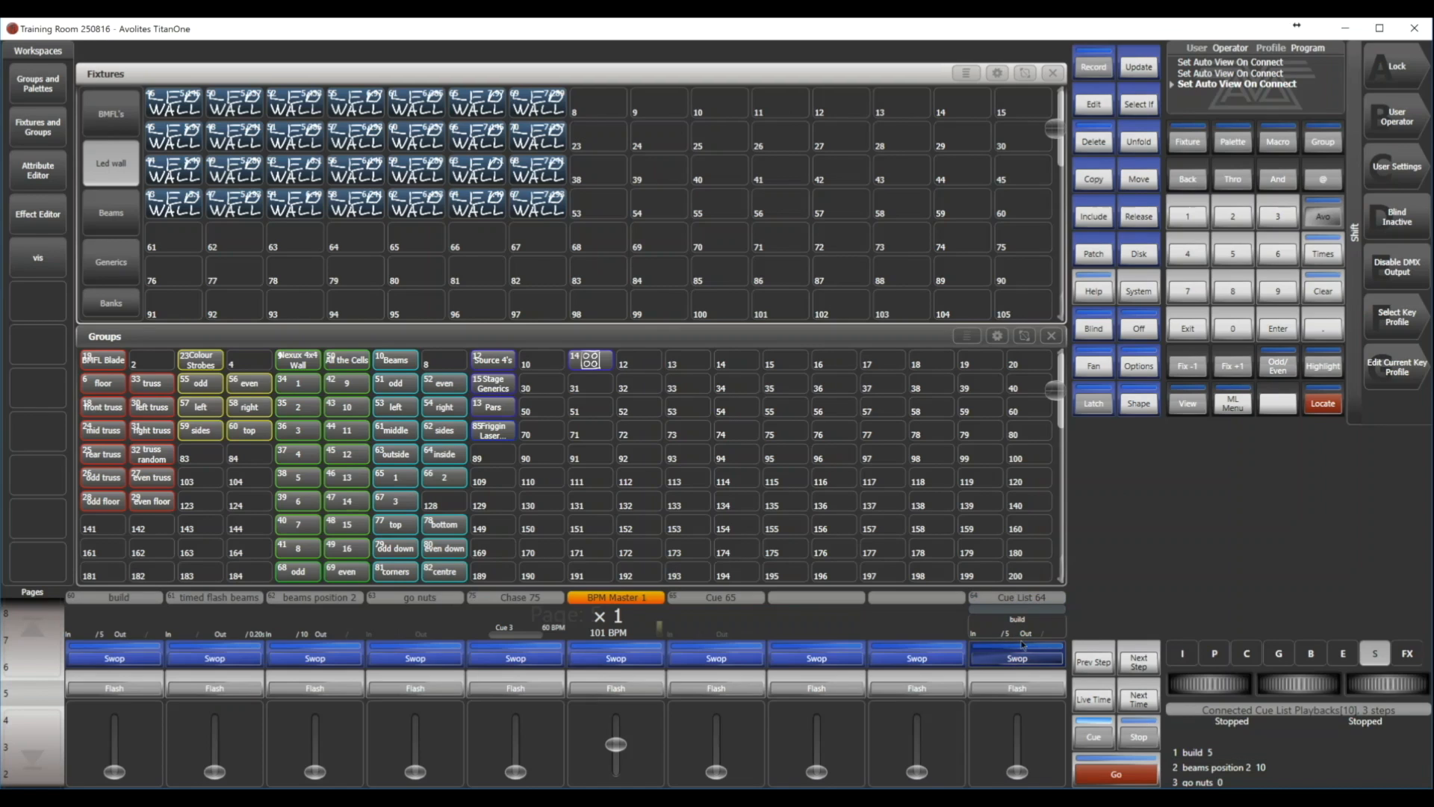
left_click(1330, 223)
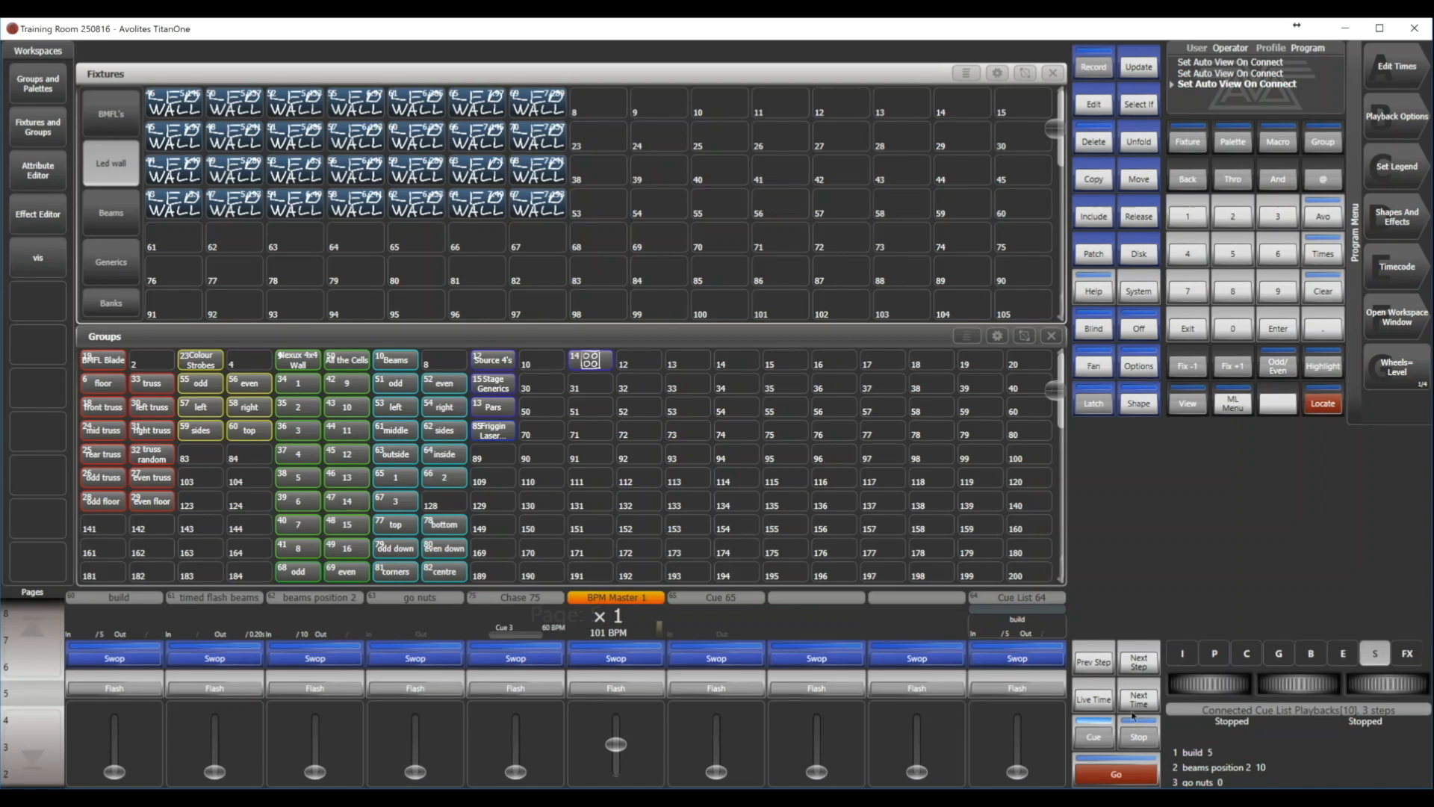
left_click(1100, 740)
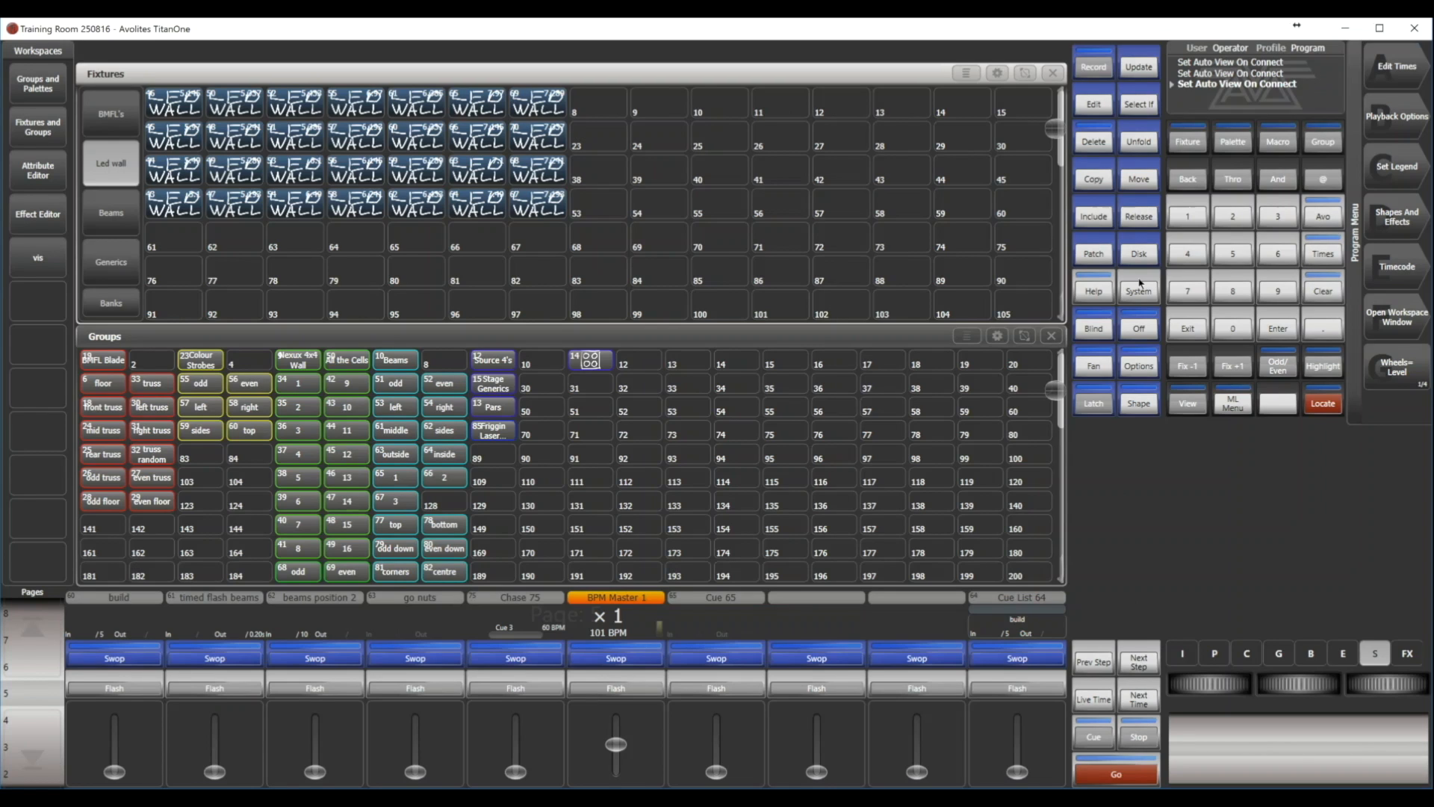
Set the user setting Auto View On Connect to Chases And Lists for the wheels, and leave the settings
left_click(1323, 217)
left_click(1386, 168)
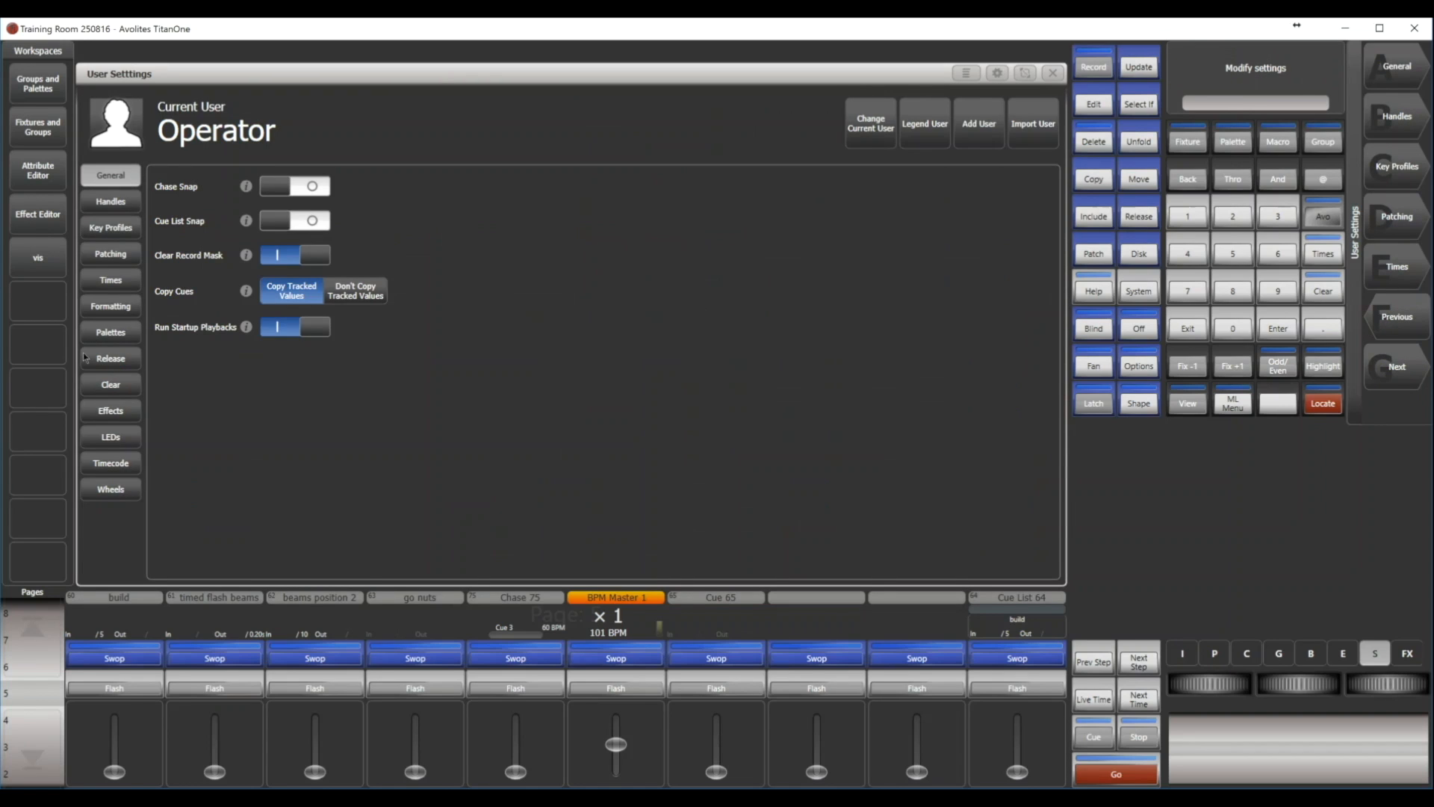
left_click(101, 489)
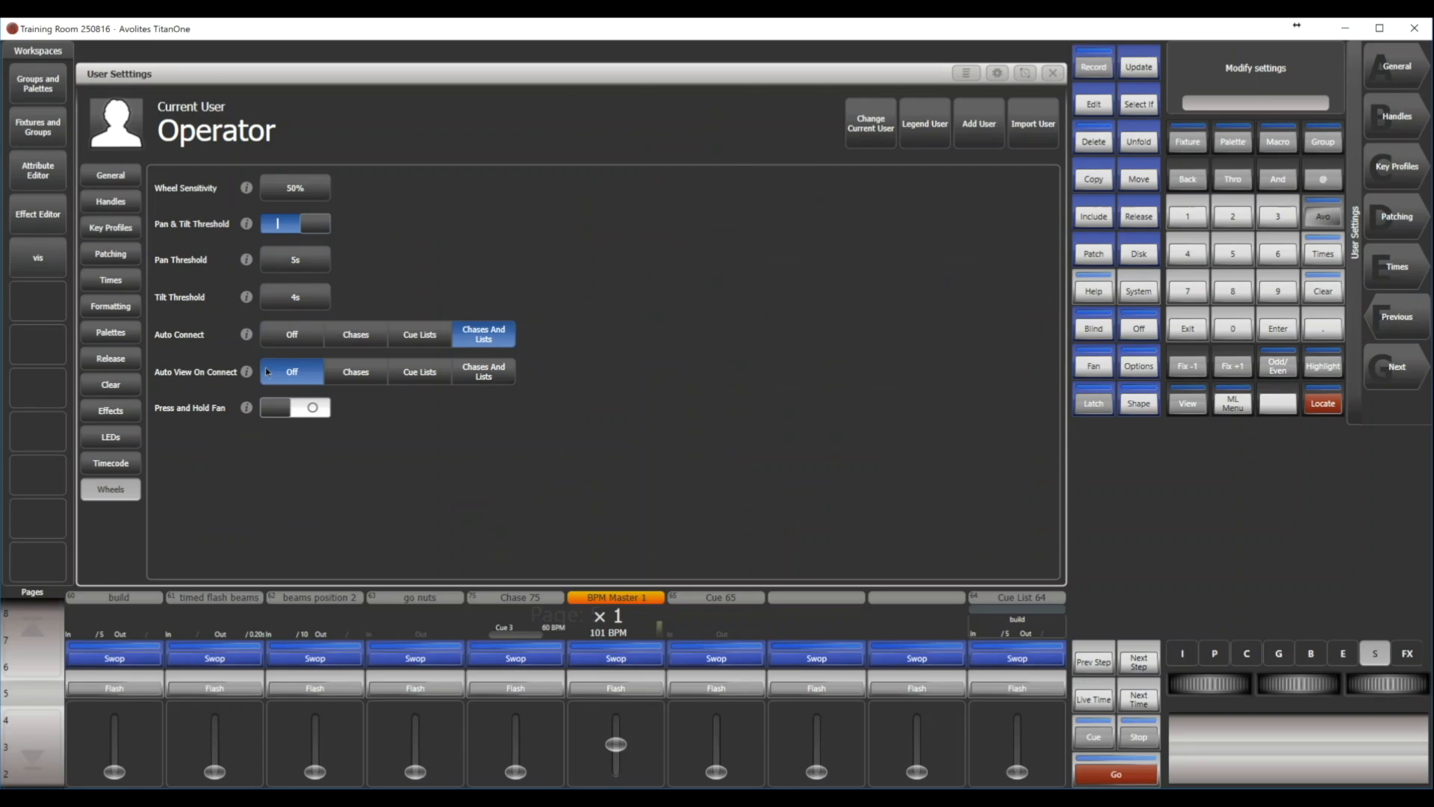
left_click(480, 376)
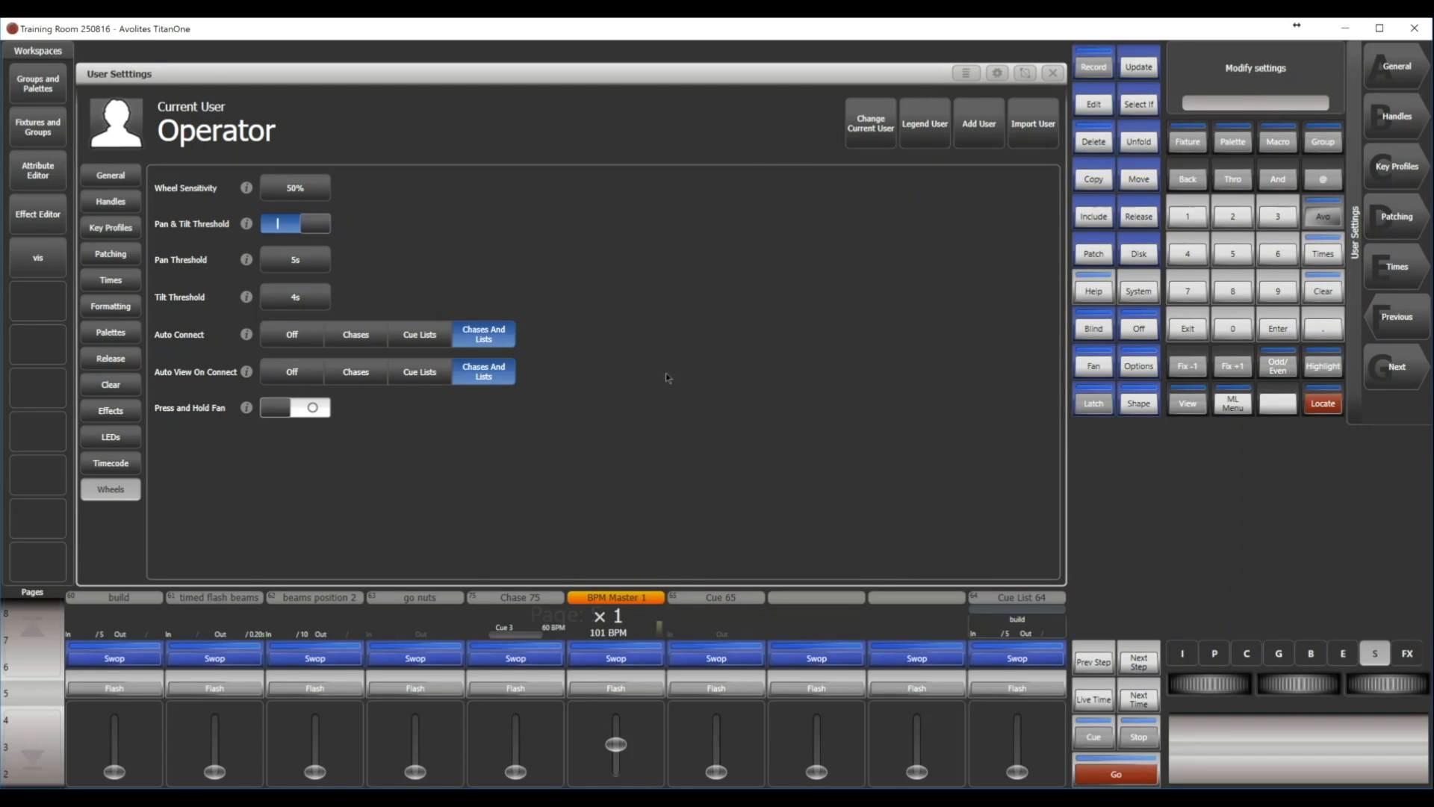
left_click(1191, 330)
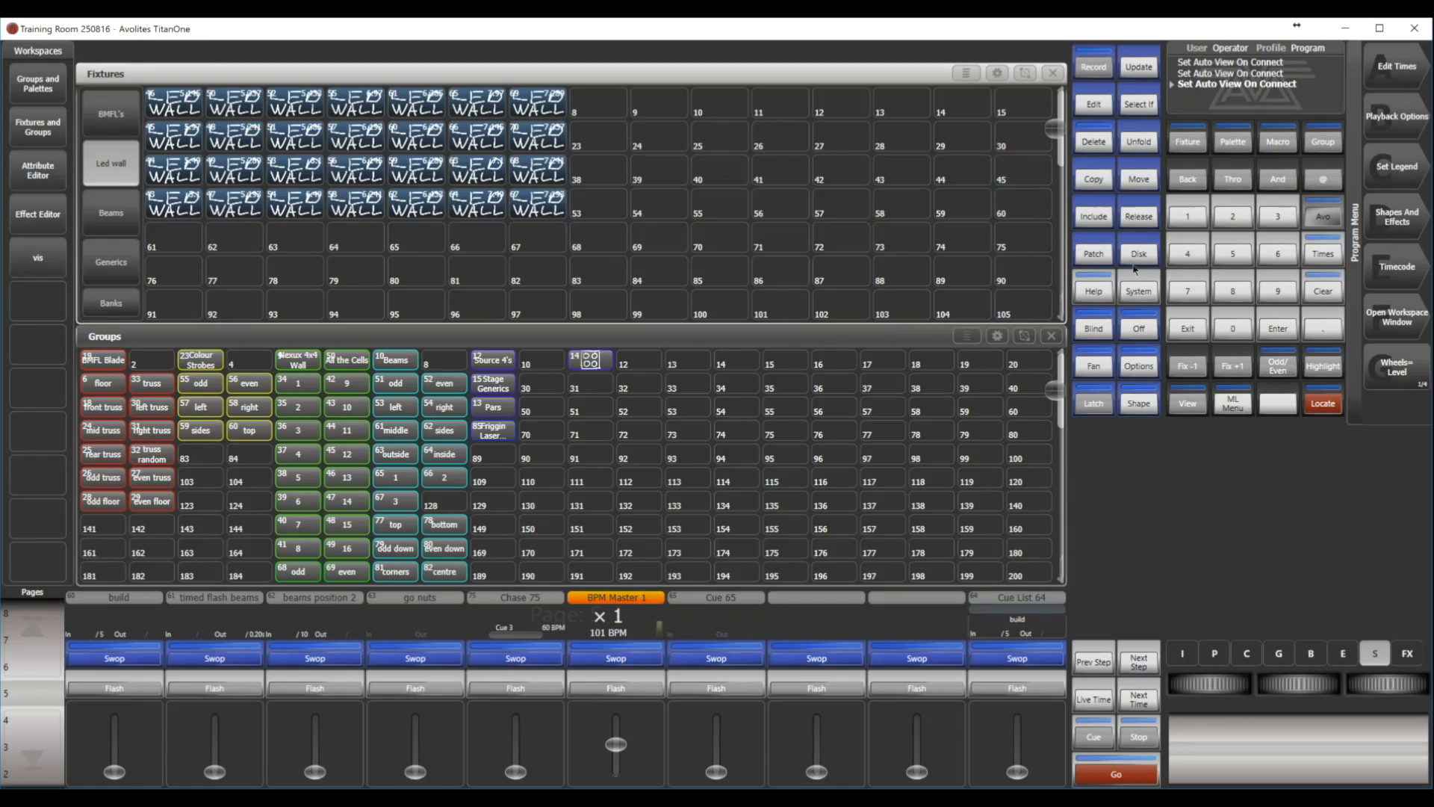
left_click(1193, 333)
Raise the faders of Cue List 64 and Chase 75 to full, and reconnect Cue List 64 to the playback controls
left_click_drag(1018, 772, 1018, 717)
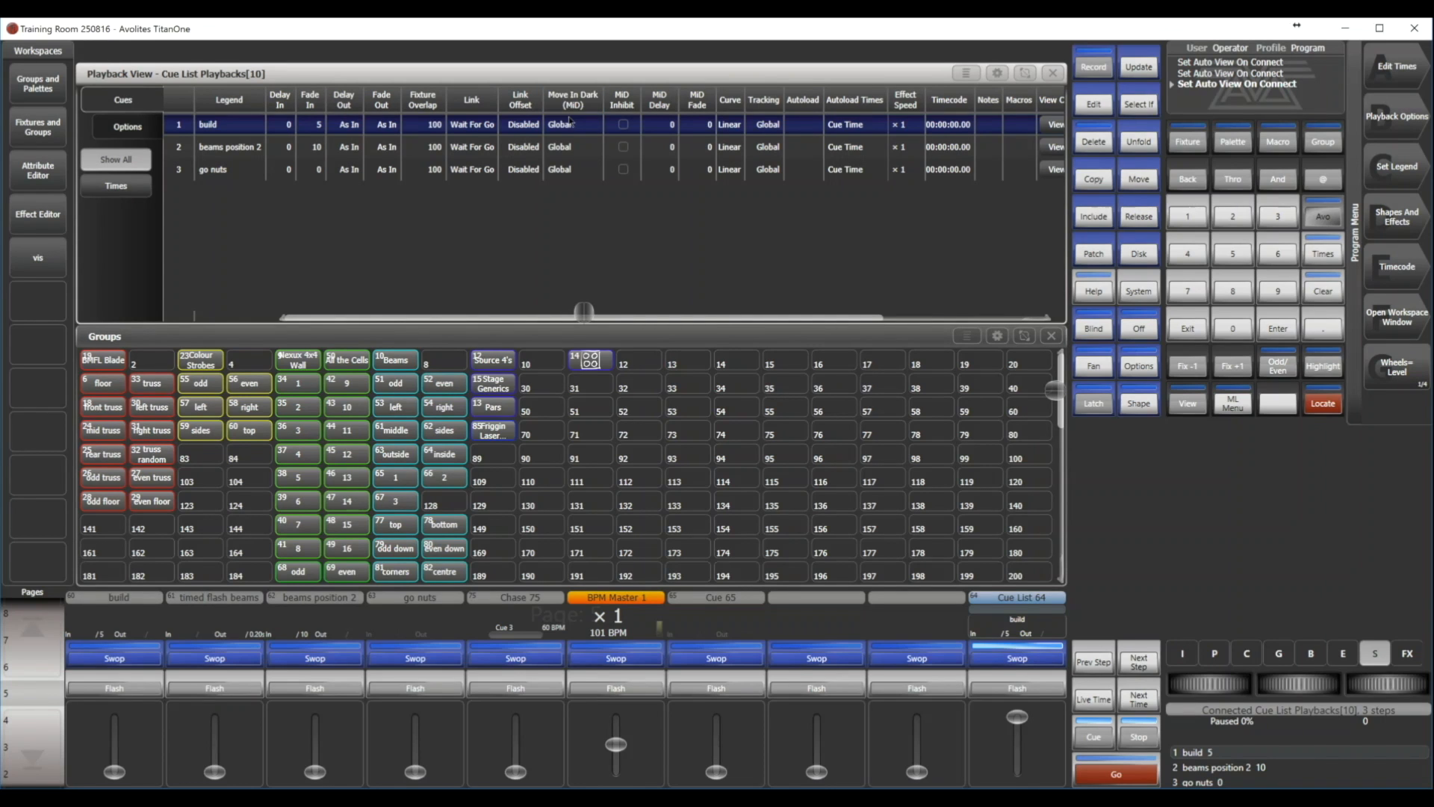
left_click_drag(511, 774, 516, 716)
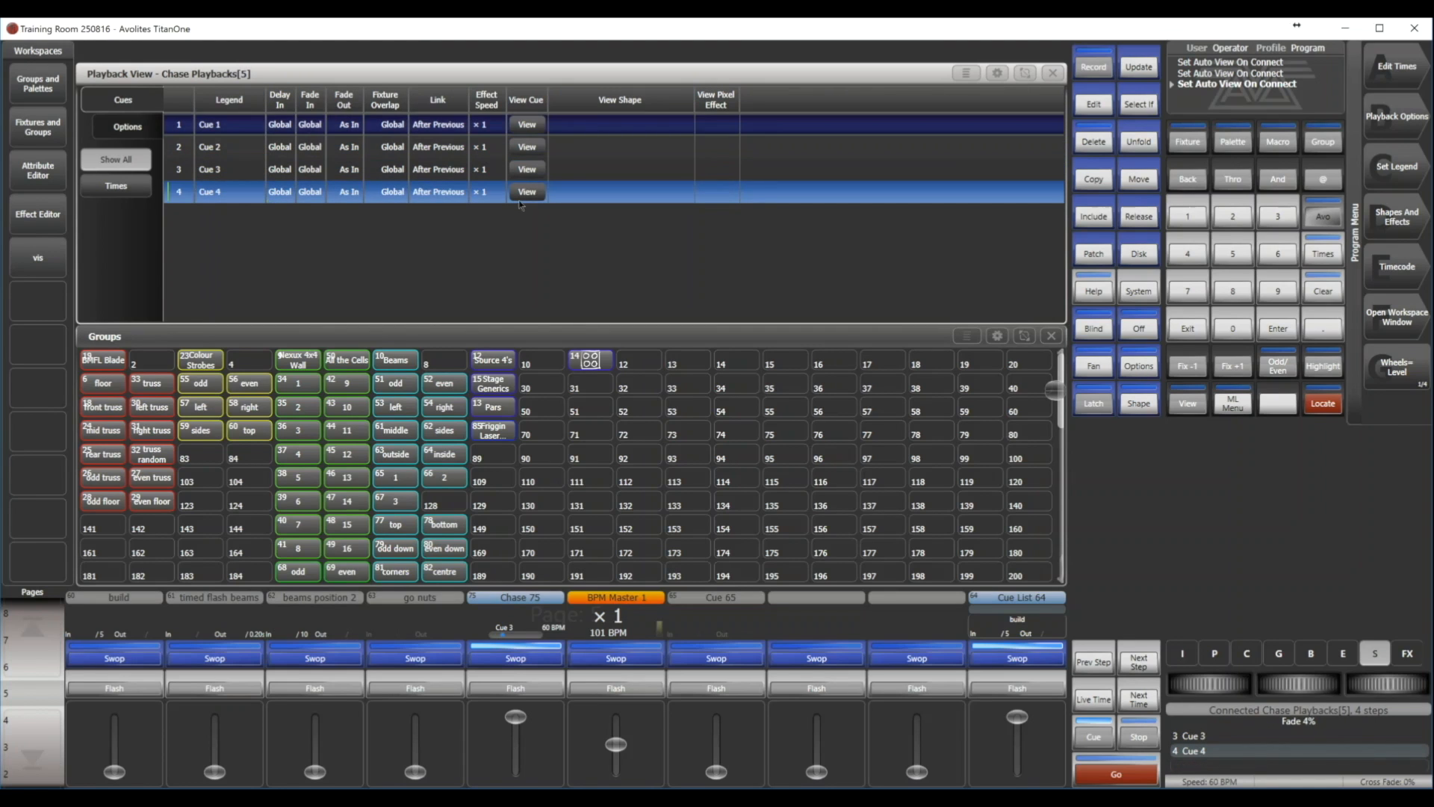
mouse_move(1017, 717)
left_mouse_down()
mouse_move(1017, 772)
mouse_move(1017, 717)
left_mouse_up()
left_click(1094, 737)
left_click(1013, 656)
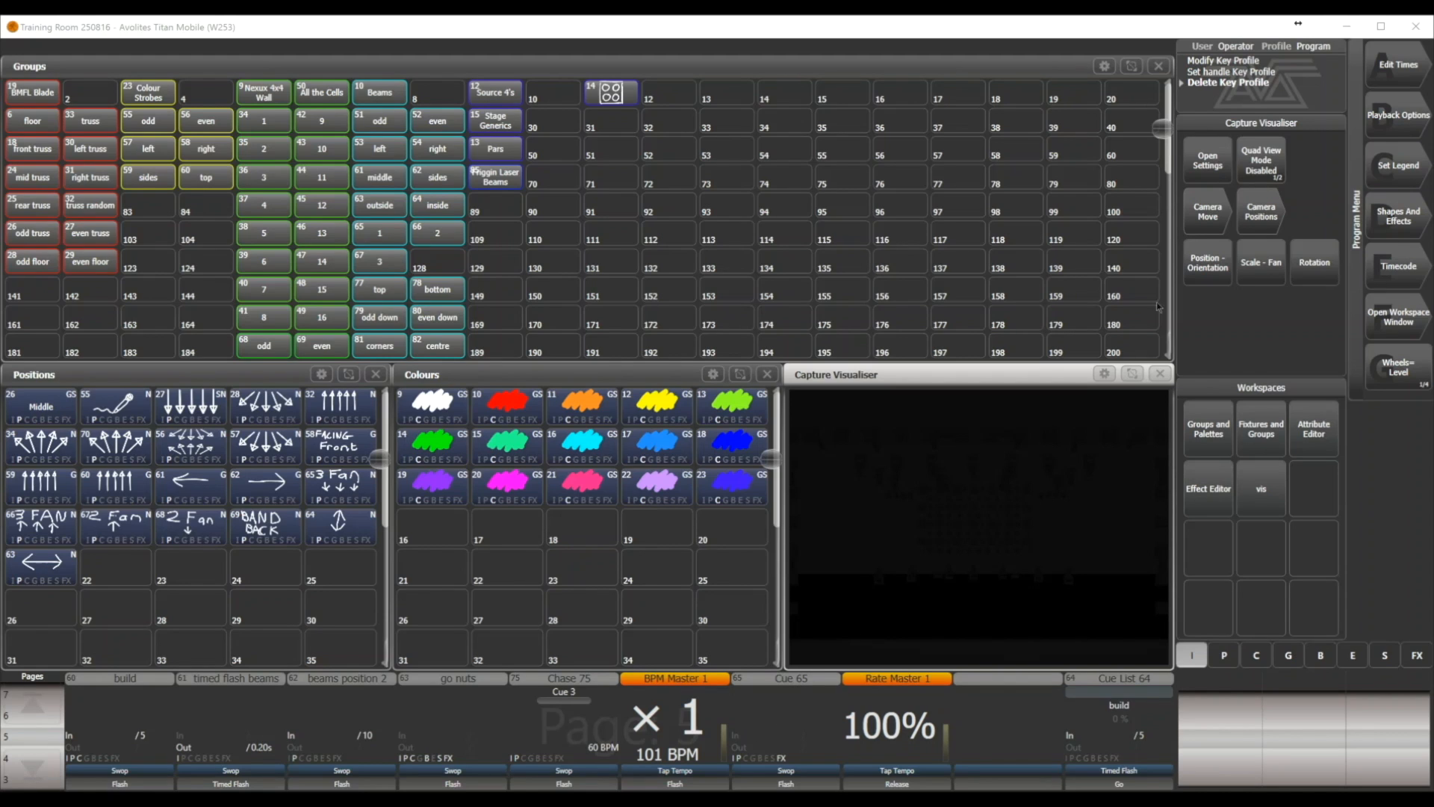
Add a new key profile named Test1 for Cue 65 through its playback options
left_click(1419, 116)
left_click(797, 719)
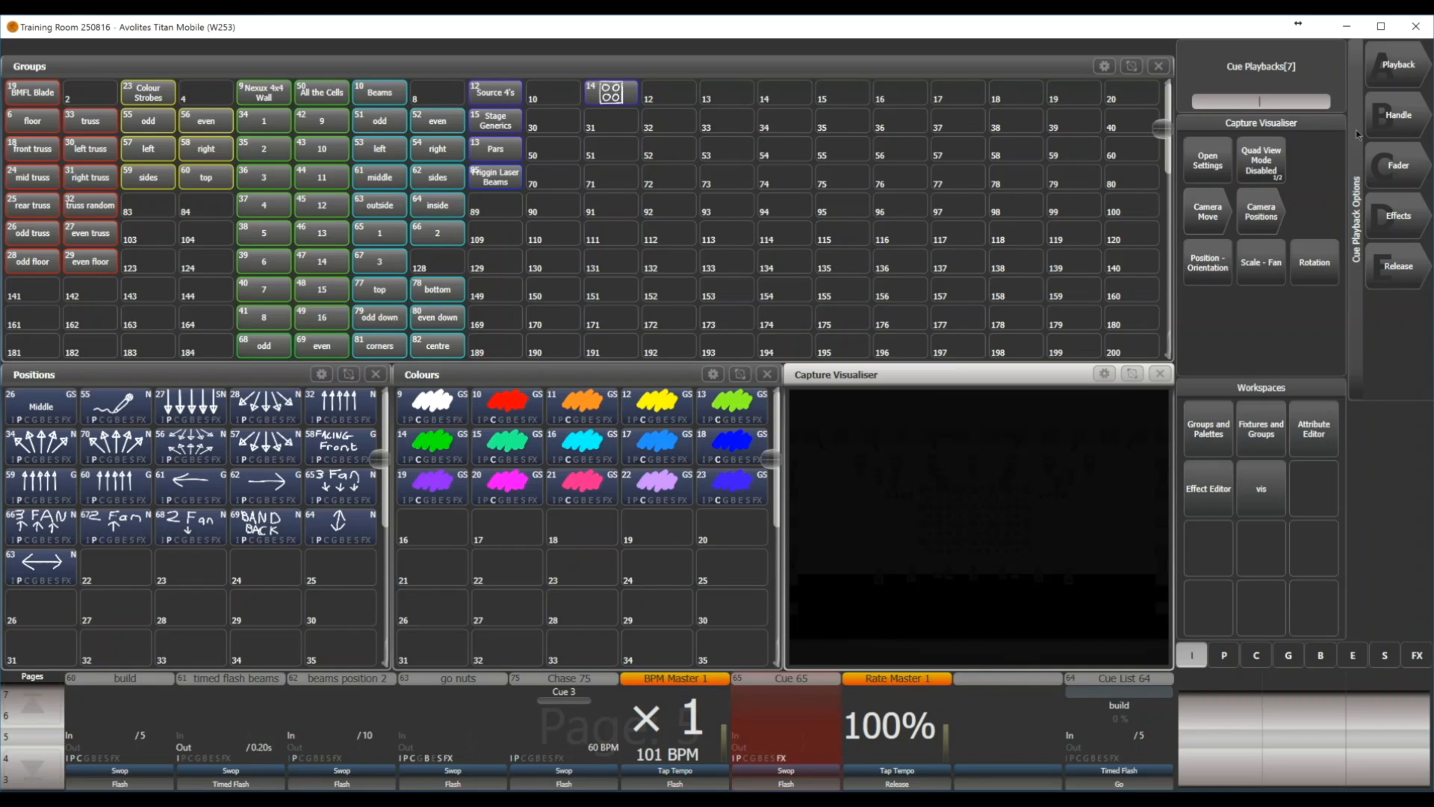
left_click(1396, 116)
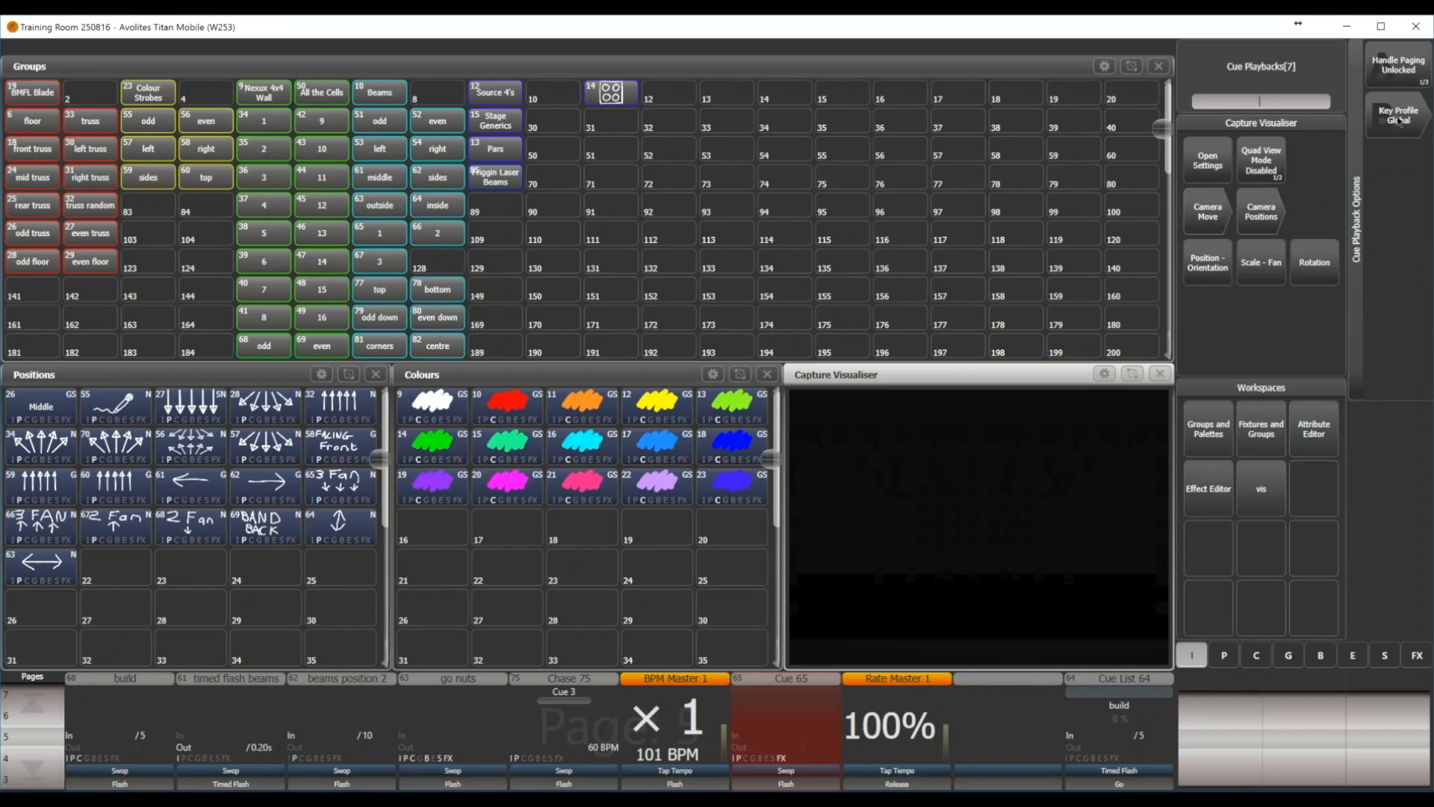
left_click(1399, 120)
left_click(1400, 121)
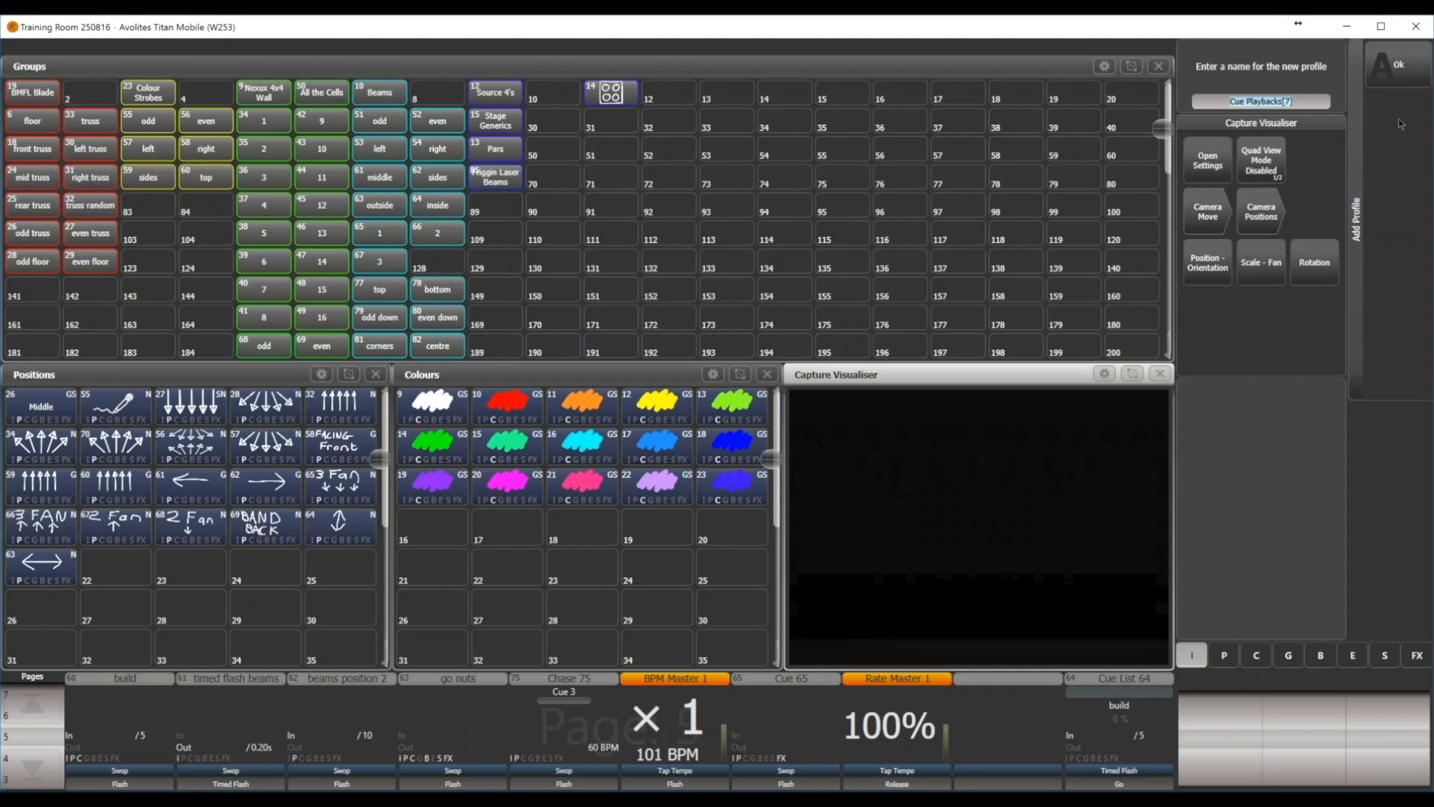
type("Test1")
key("Return")
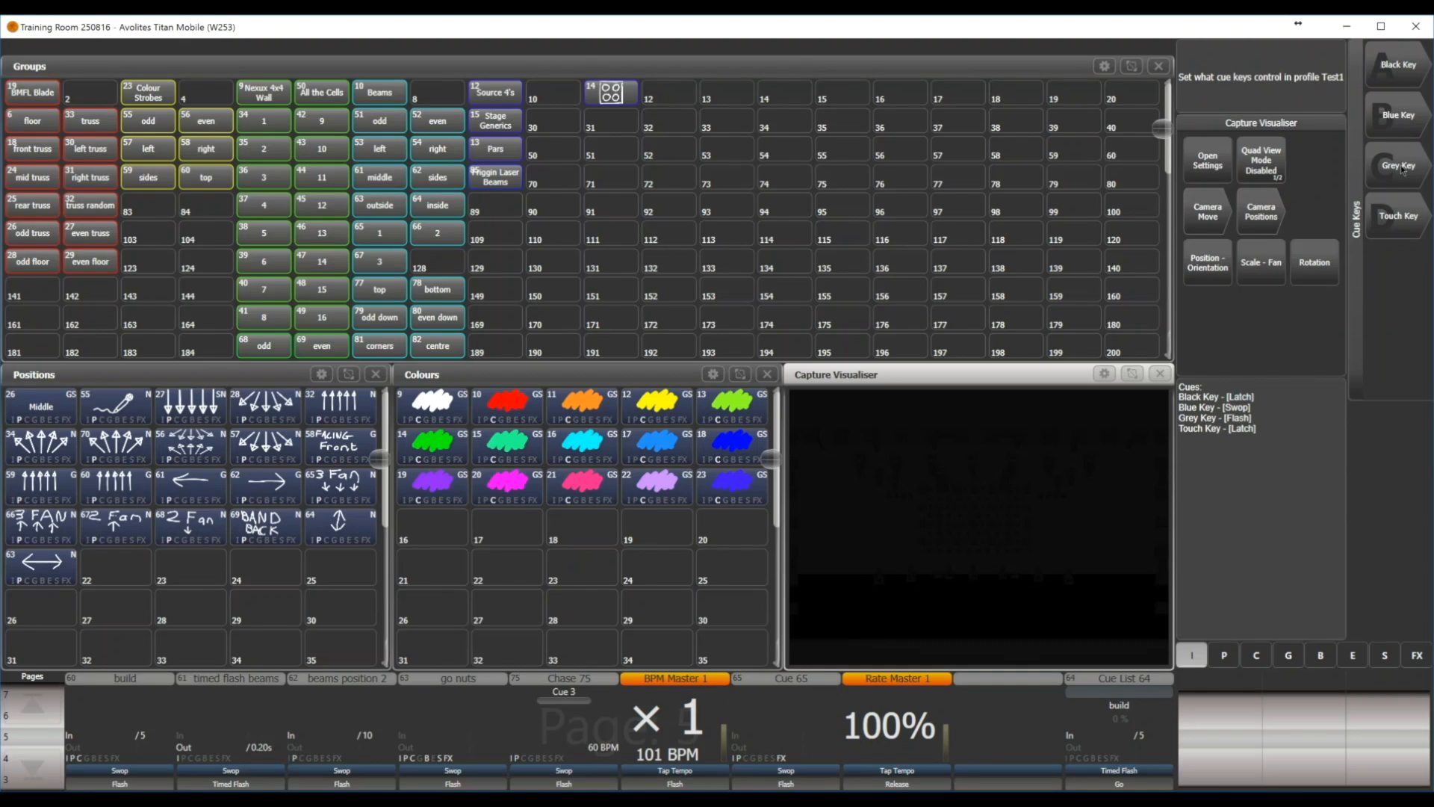
Set the blue key function for cues in profile Test1 to Select If
left_click(1398, 116)
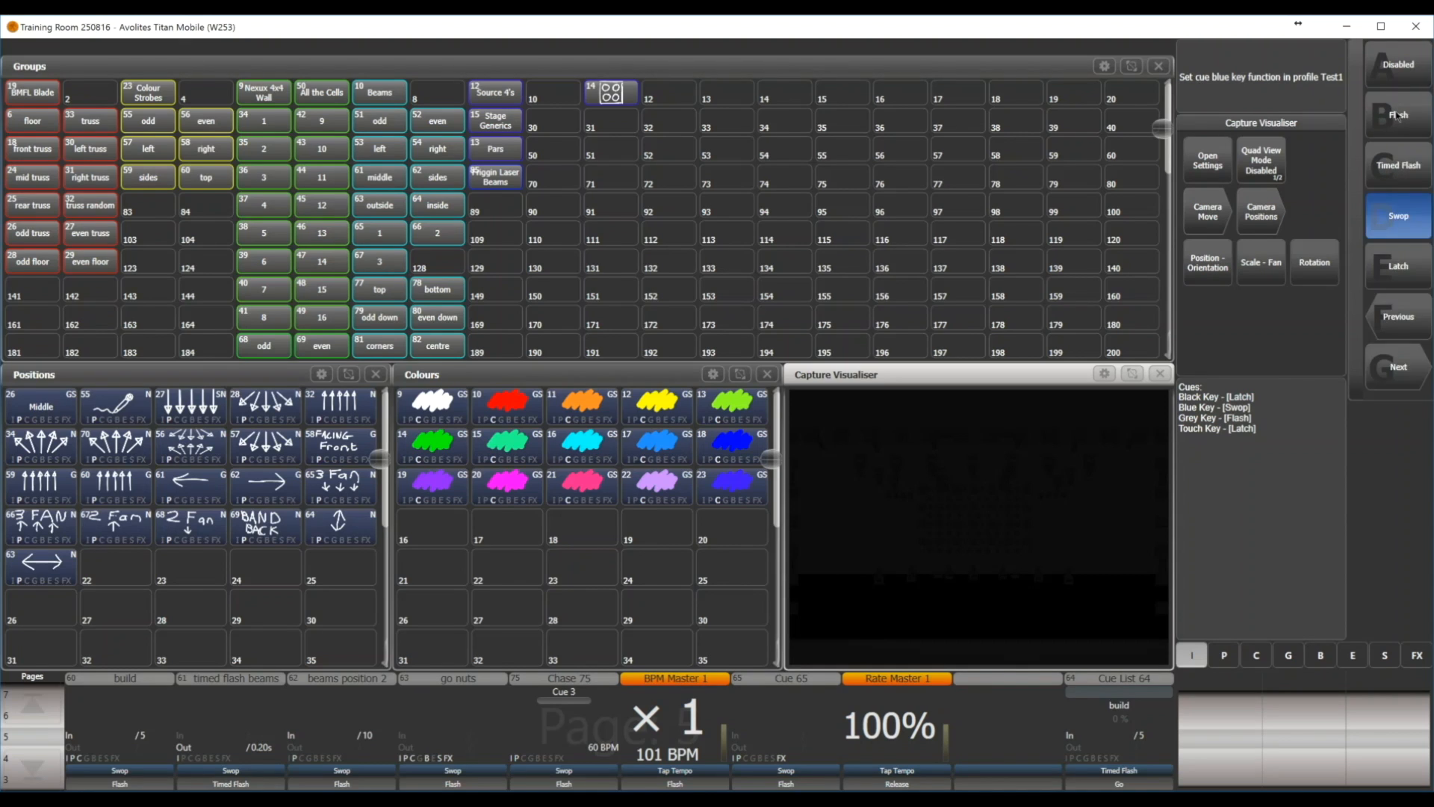
left_click(1402, 377)
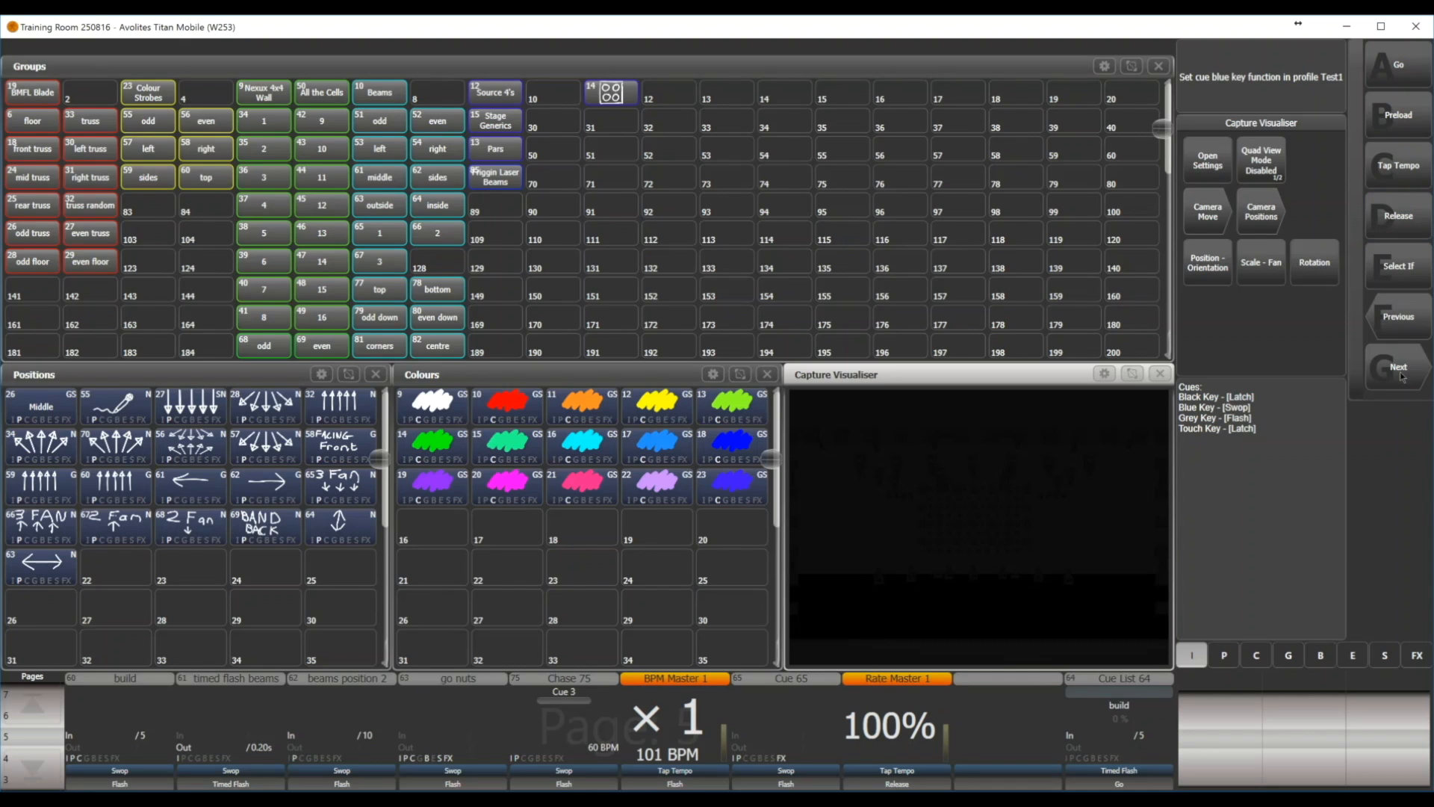
left_click(1398, 264)
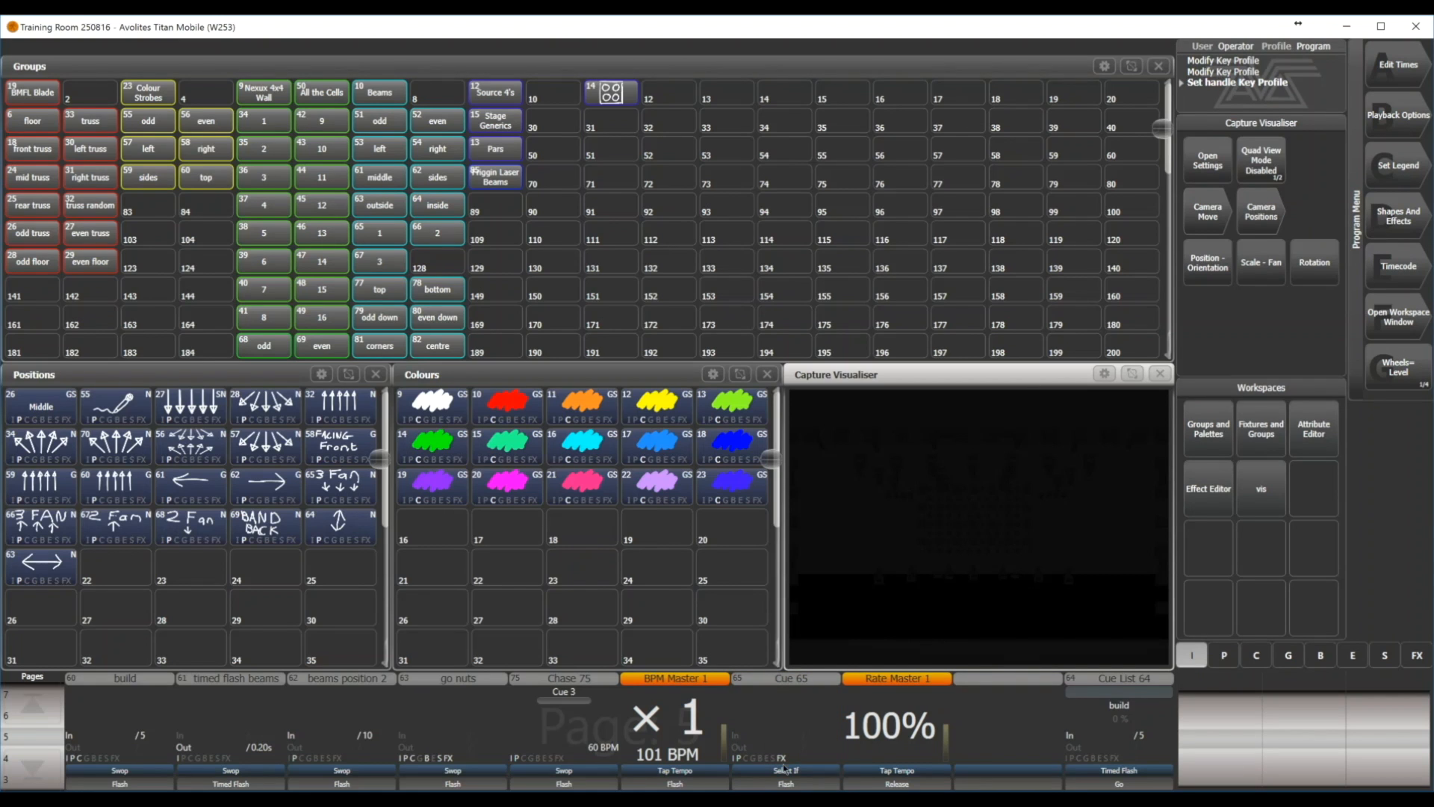
Switch to the Avolites Virtual Panel, select Cue 65's fixtures with its Select If key, minimise the panel and clear the programmer
left_click(478, 801)
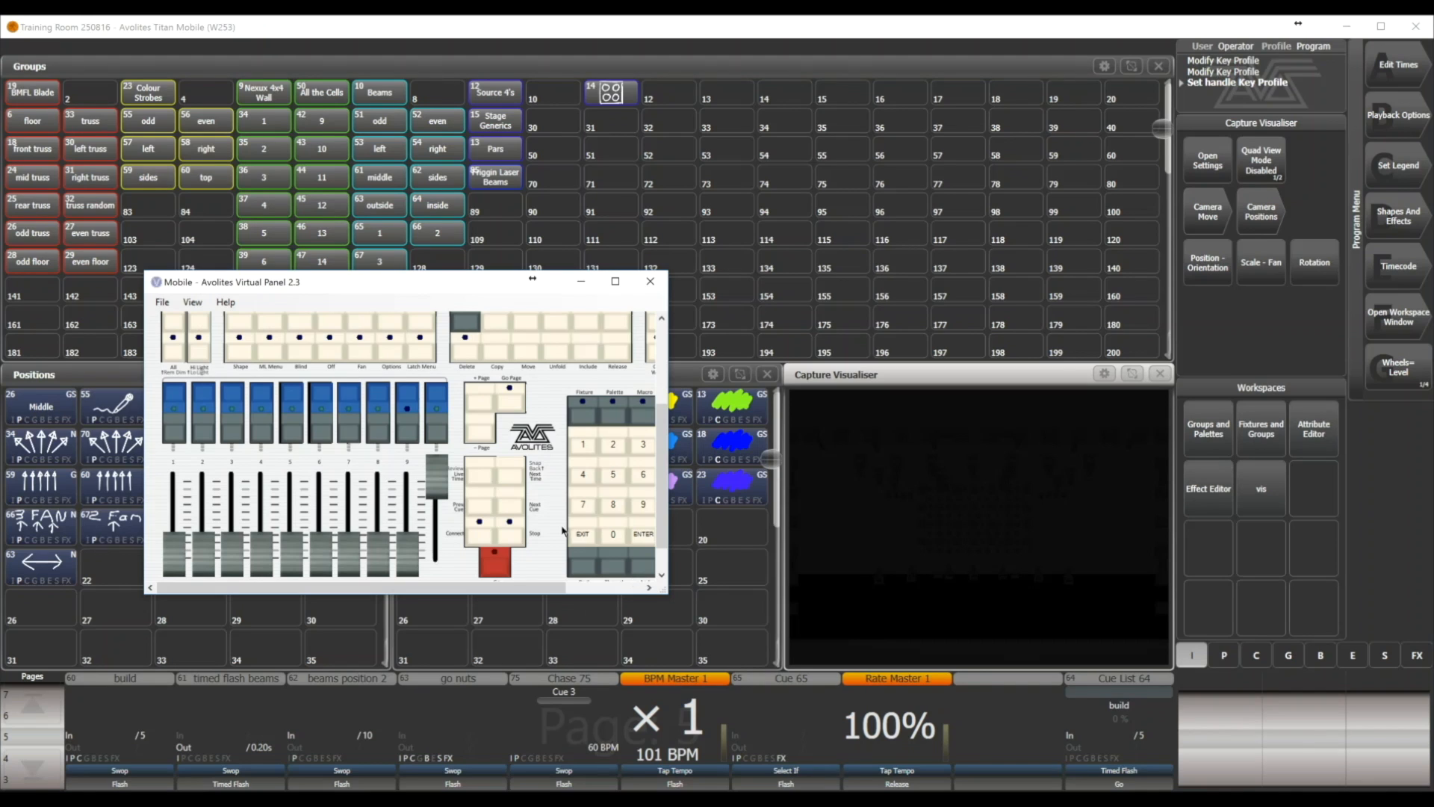
left_click(350, 397)
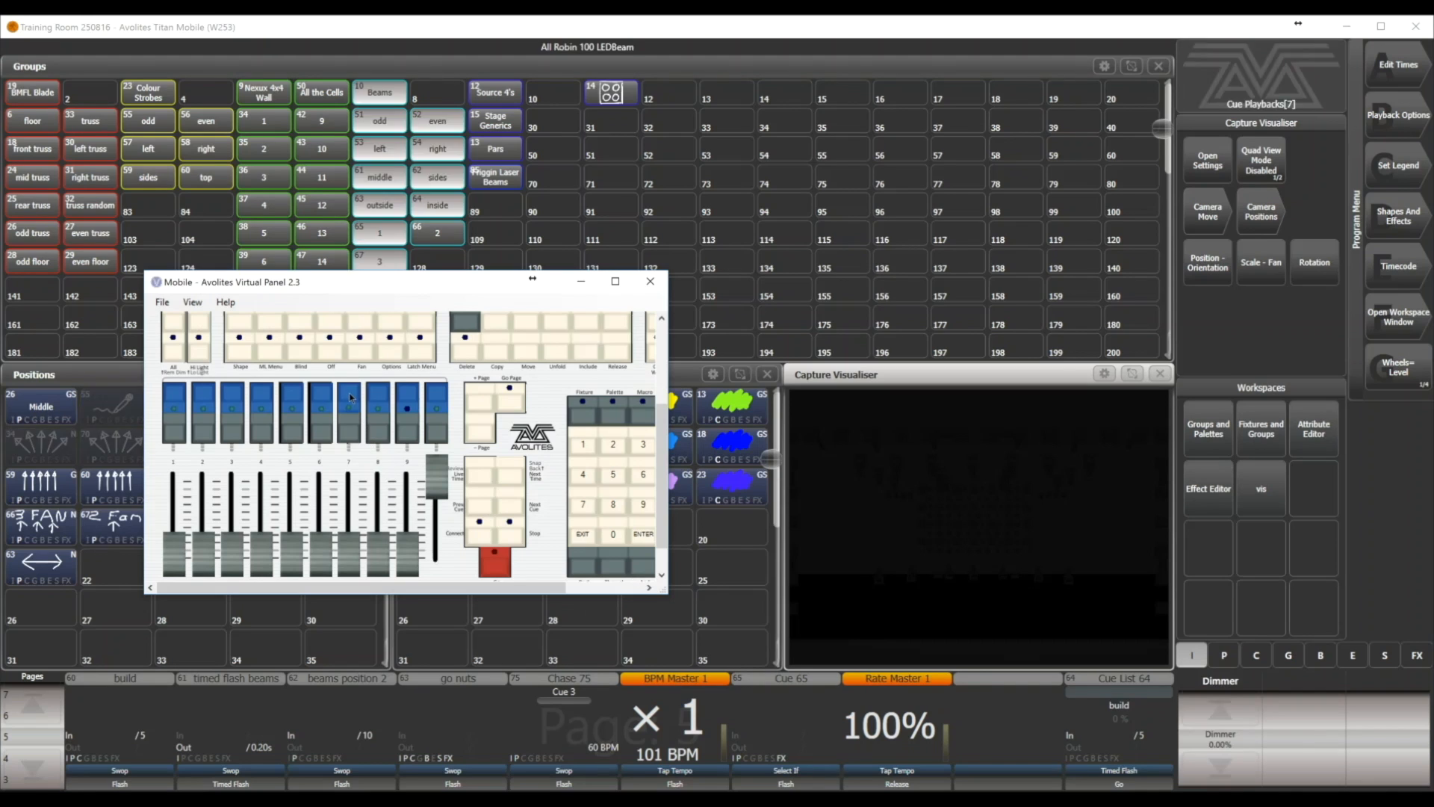
left_click(580, 281)
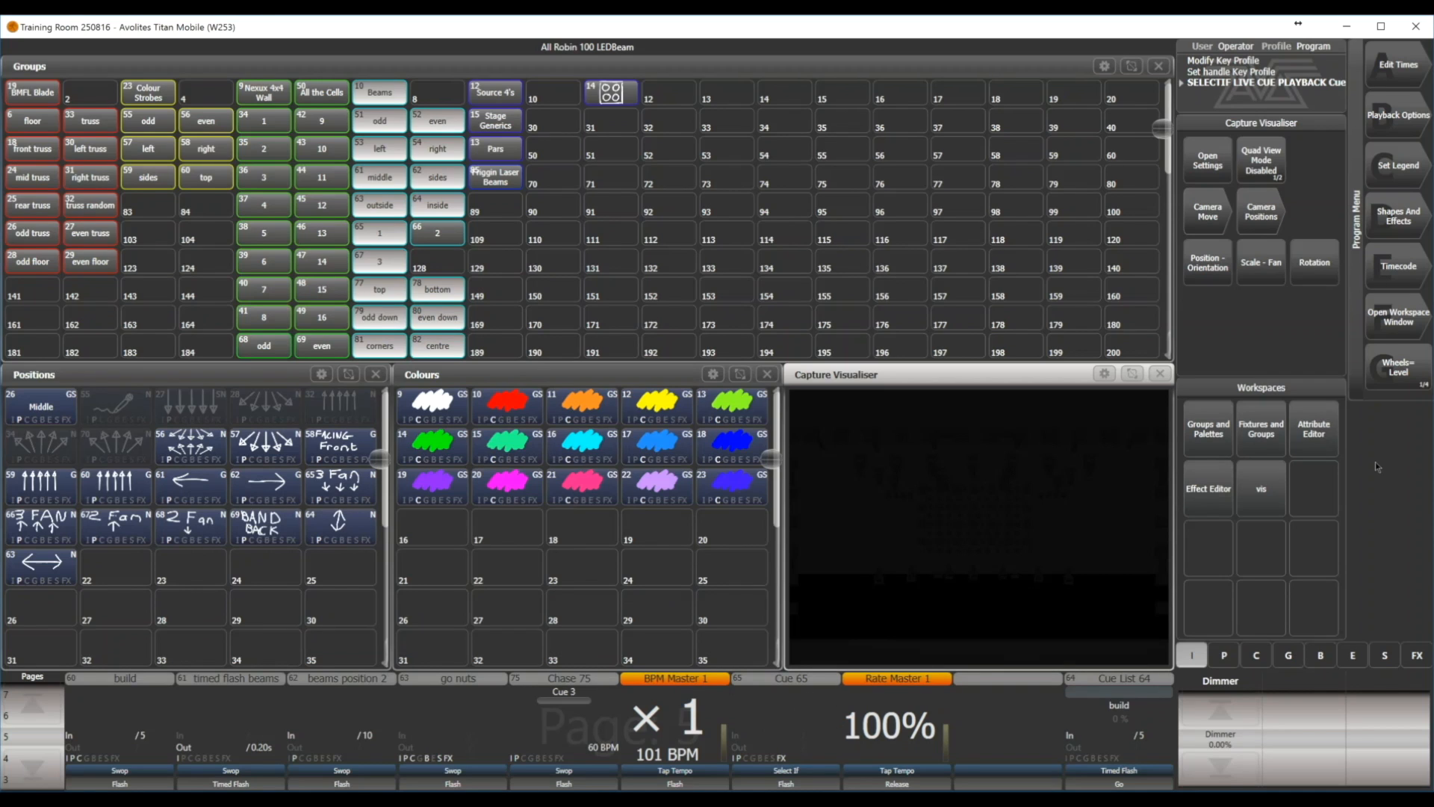
key("c")
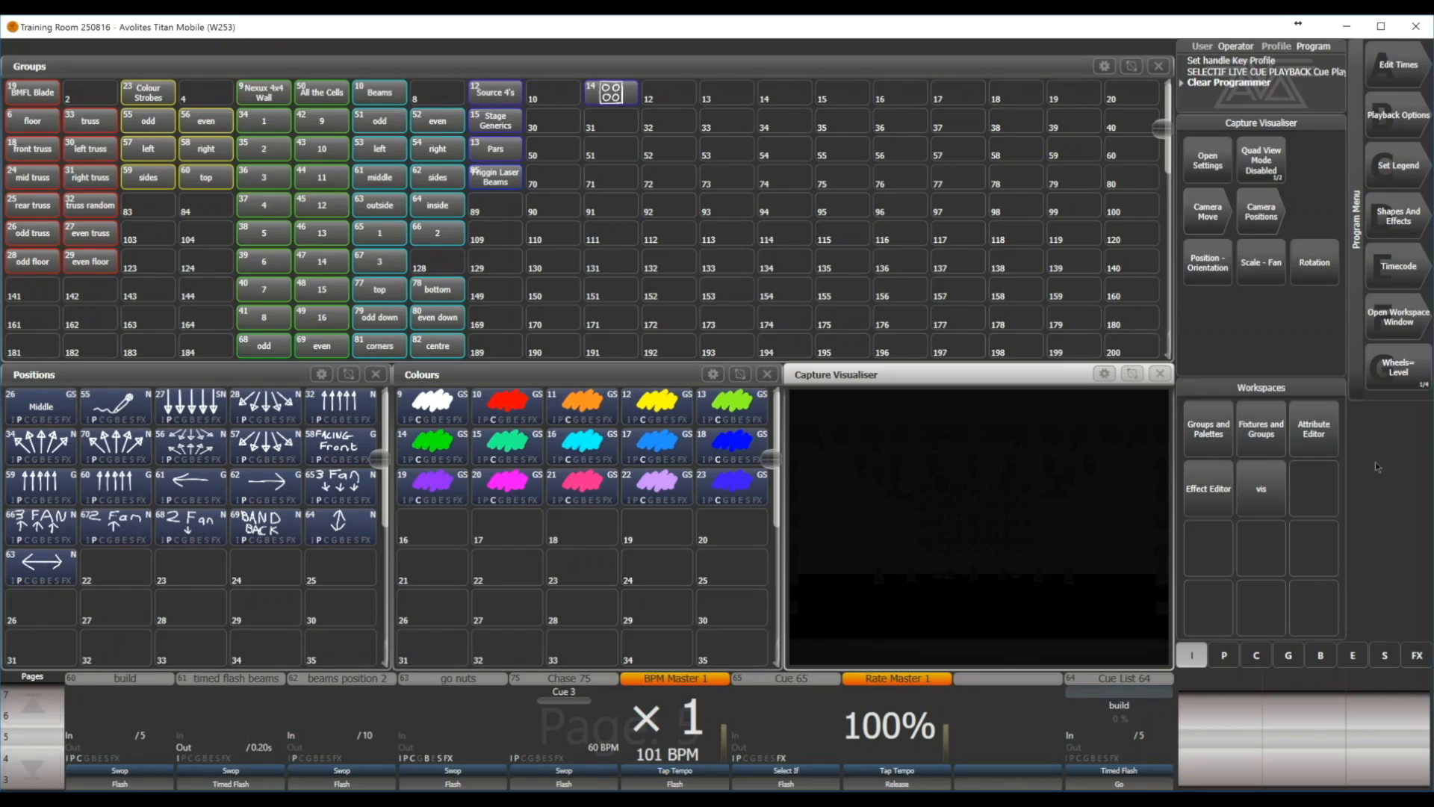